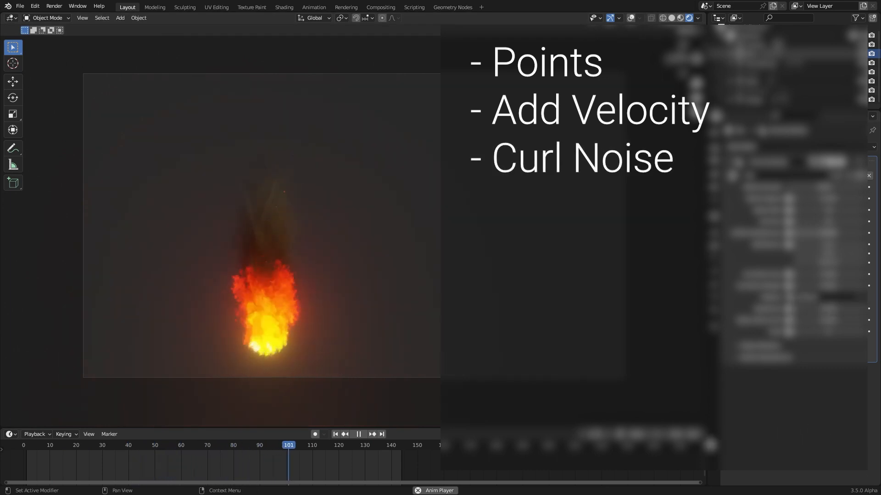
# - Replay the finished fire animation from the first frame and stop playback
pyautogui.click(335, 434)
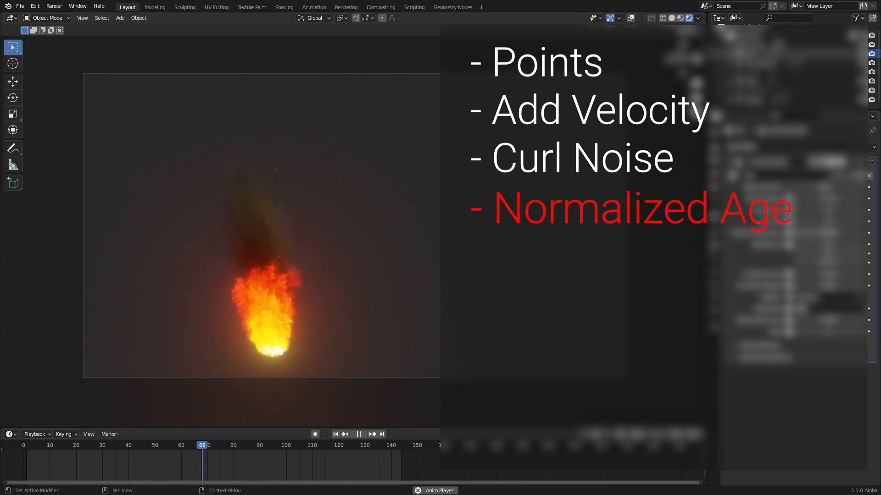
pyautogui.click(338, 436)
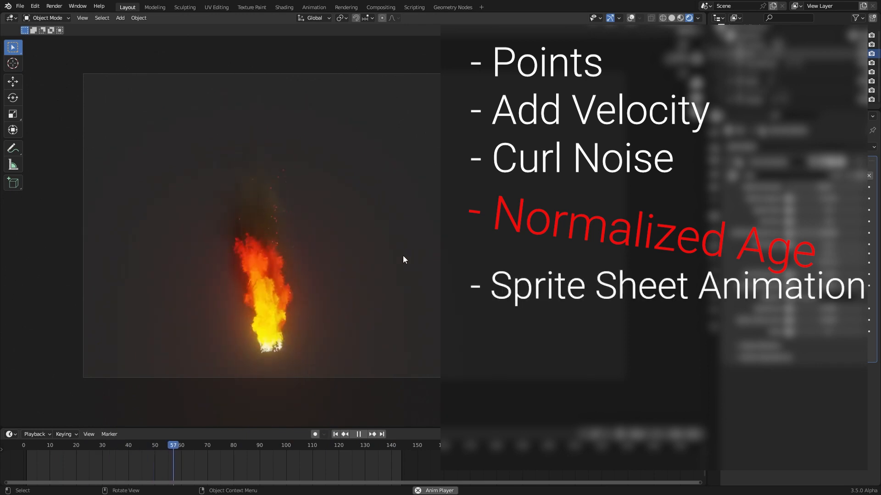
pyautogui.press('space')
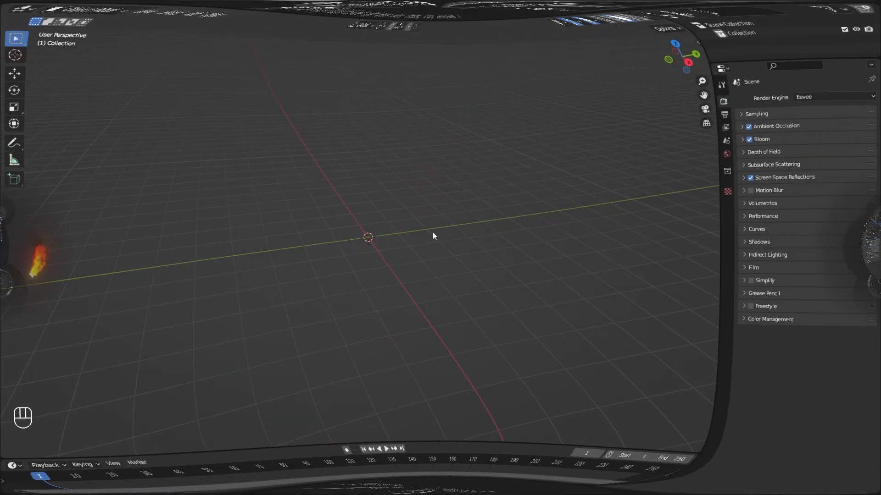
# - Add a plane mesh at the world origin and rename the object Fire
pyautogui.hotkey('shift', 'a')
pyautogui.moveTo(377, 198)
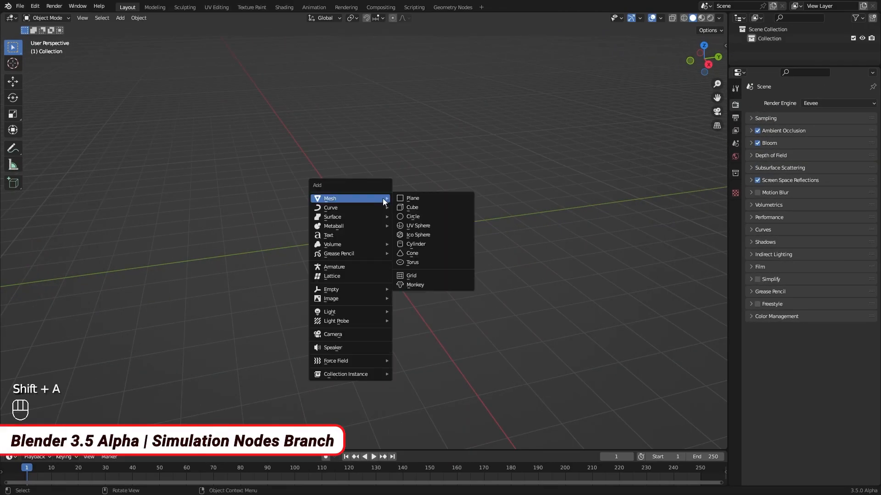
pyautogui.click(424, 198)
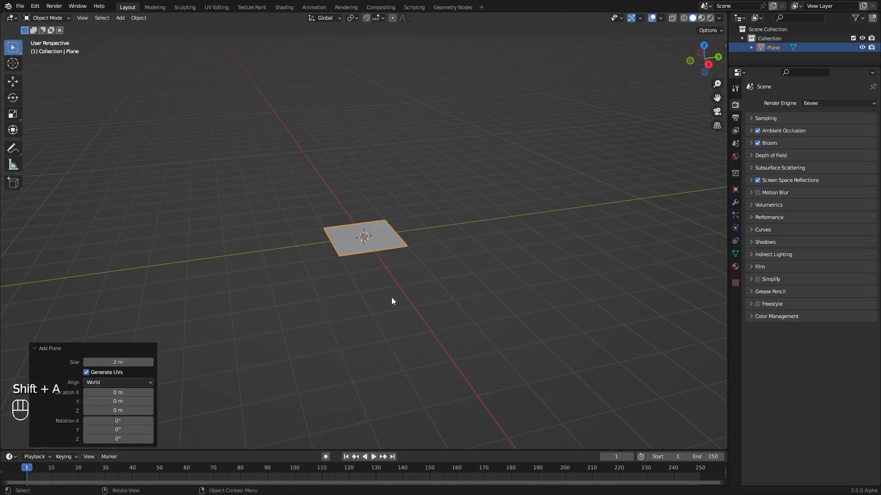
pyautogui.press('F2')
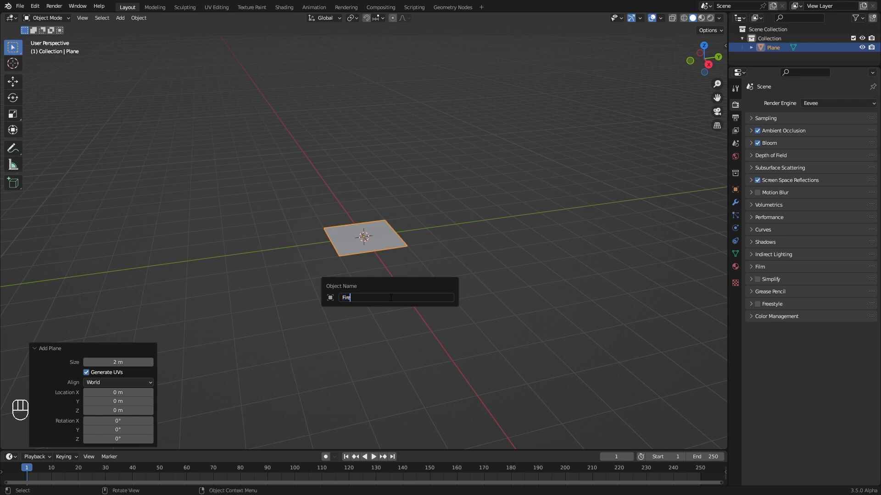
pyautogui.write('Fire')
pyautogui.press('Return')
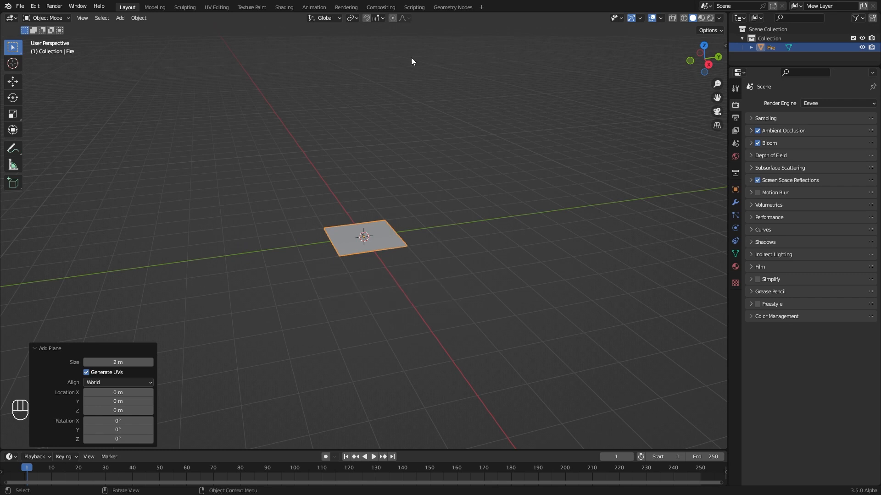
# - Create a geometry node tree named Fire Simulation on the Fire object and show the object's modifier settings
pyautogui.click(447, 8)
pyautogui.click(271, 19)
pyautogui.doubleClick(272, 18)
pyautogui.write('Fire Simulation')
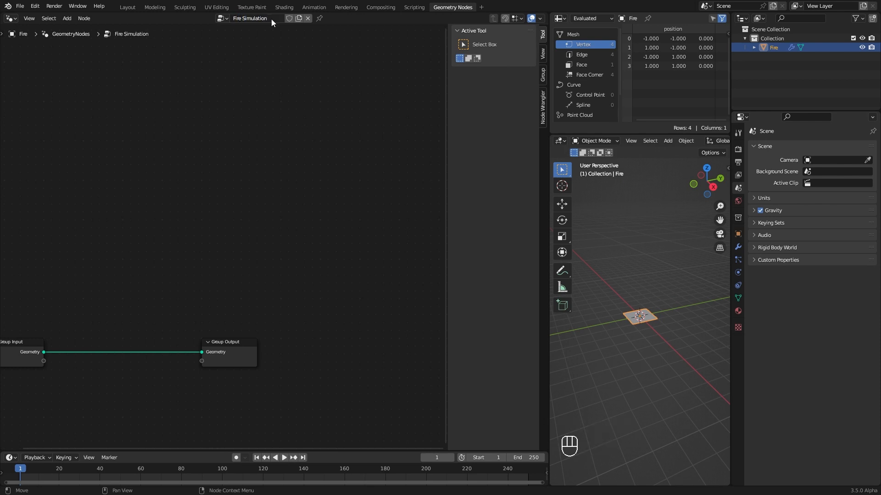
pyautogui.click(737, 247)
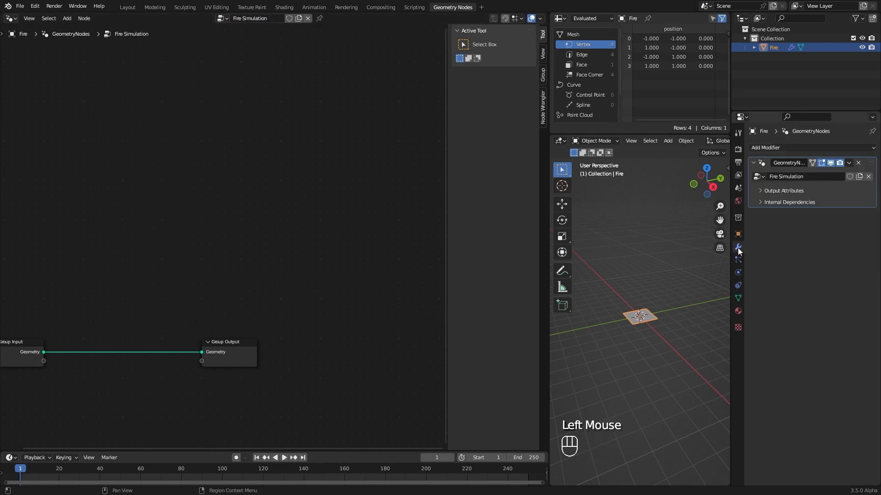
pyautogui.click(785, 147)
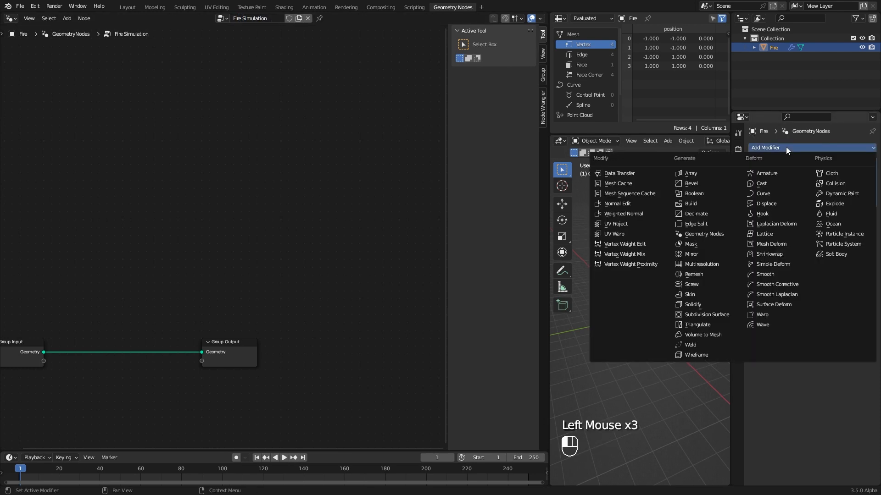
pyautogui.click(715, 234)
# - Hide the node editor's sidebar and delete the Group Input node from the tree
pyautogui.press('n')
pyautogui.moveTo(283, 308); pyautogui.dragTo(405, 205, button='middle')
pyautogui.moveTo(193, 244)
pyautogui.mouseDown()
pyautogui.moveTo(189, 198)
pyautogui.moveTo(178, 222)
pyautogui.moveTo(186, 227)
pyautogui.mouseUp()
pyautogui.press('x')
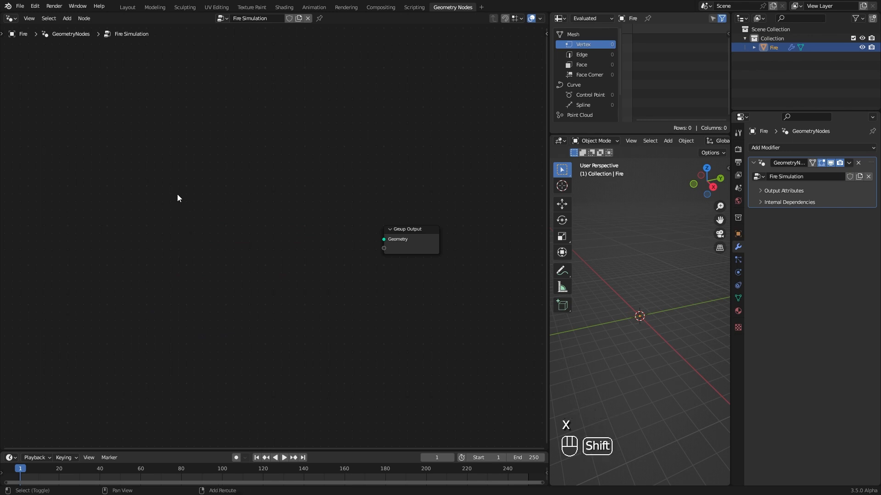
# - Add a Points node in the empty space before the Group Output node
pyautogui.hotkey('shift', 'a')
pyautogui.moveTo(148, 232)
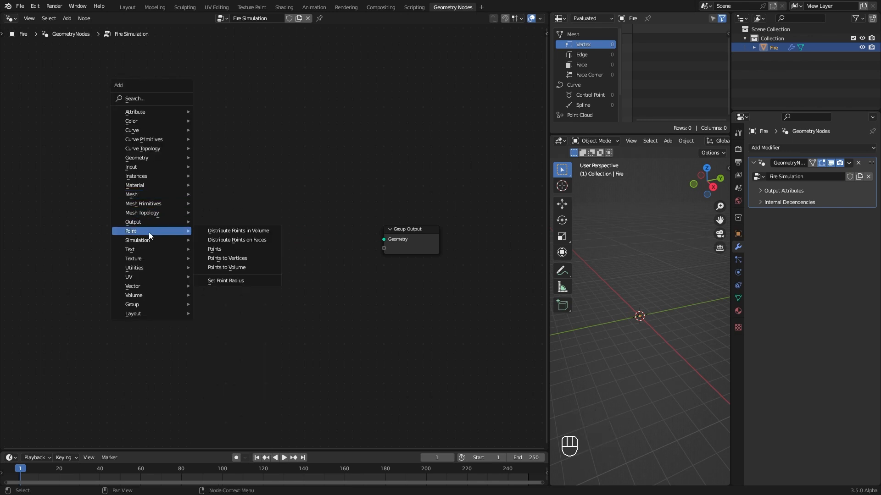
pyautogui.click(233, 249)
pyautogui.click(153, 205)
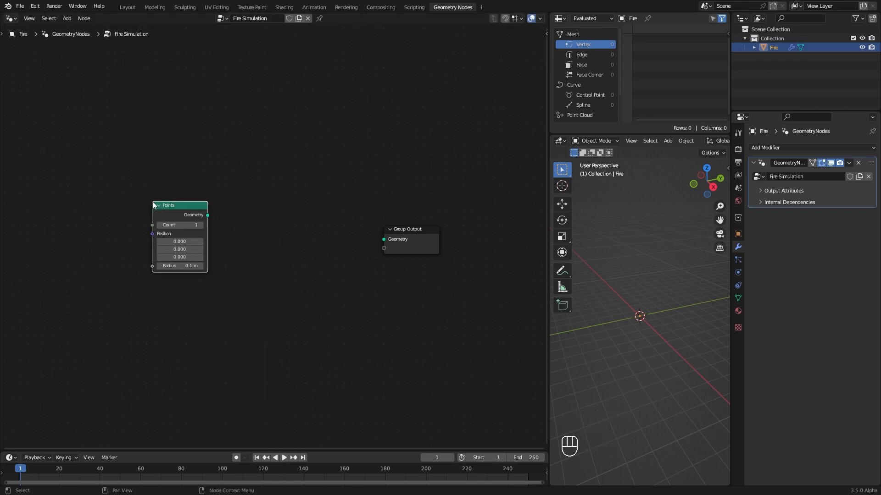
# - Set the Points node's count to 100 and connect its geometry to the Group Output
pyautogui.keyDown('ctrl'); pyautogui.moveTo(153, 205); pyautogui.dragTo(173, 183, button='middle'); pyautogui.keyUp('ctrl')
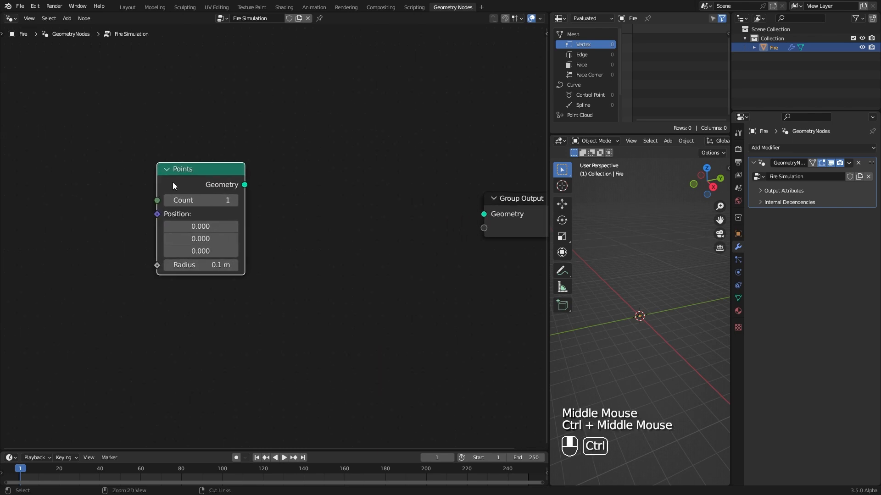
pyautogui.click(192, 202)
pyautogui.write('100')
pyautogui.moveTo(245, 184); pyautogui.dragTo(437, 203)
pyautogui.moveTo(267, 451); pyautogui.dragTo(267, 447)
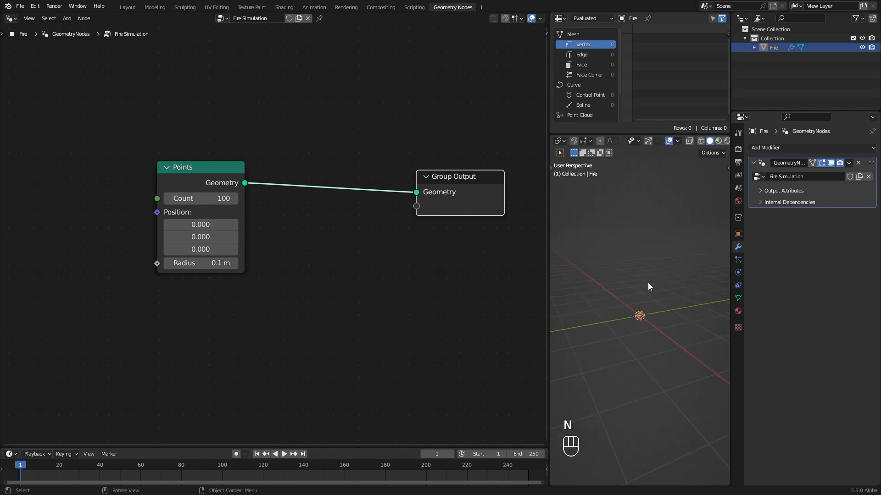
# - Move the Points node closer to the Group Output and feed its position from a new vector Random Value node
pyautogui.moveTo(202, 169); pyautogui.dragTo(242, 163)
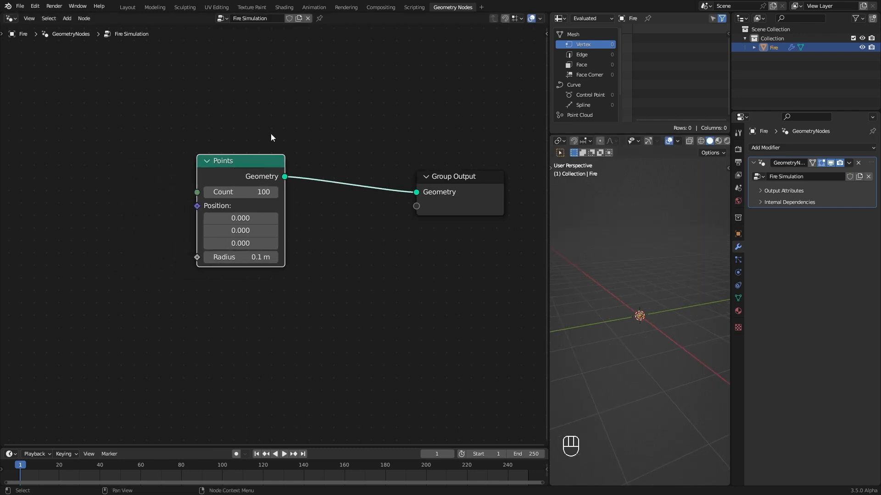
pyautogui.keyDown('ctrl'); pyautogui.moveTo(651, 390); pyautogui.dragTo(656, 340, button='middle'); pyautogui.keyUp('ctrl')
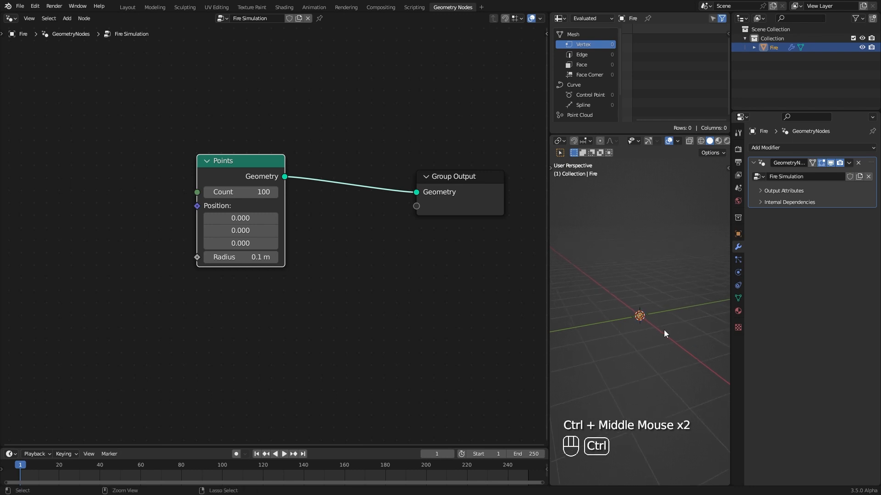
pyautogui.moveTo(239, 173); pyautogui.dragTo(303, 175)
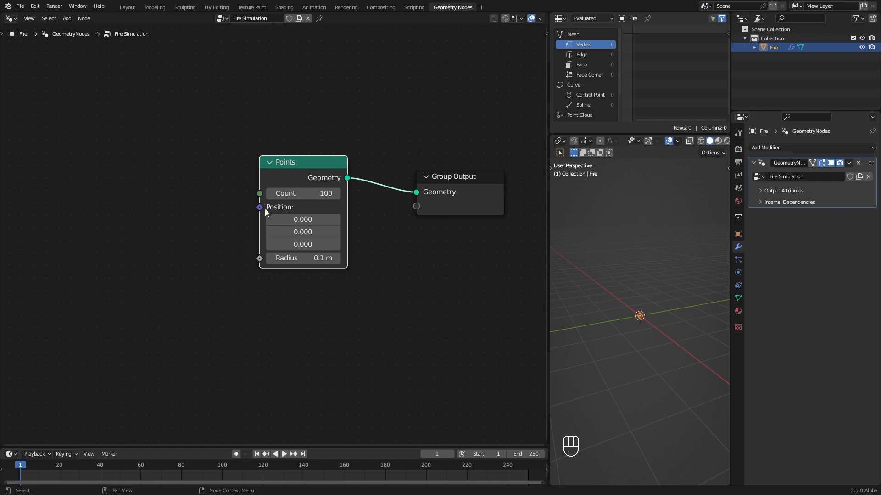
pyautogui.moveTo(260, 207); pyautogui.dragTo(187, 120)
pyautogui.moveTo(180, 211); pyautogui.dragTo(179, 211)
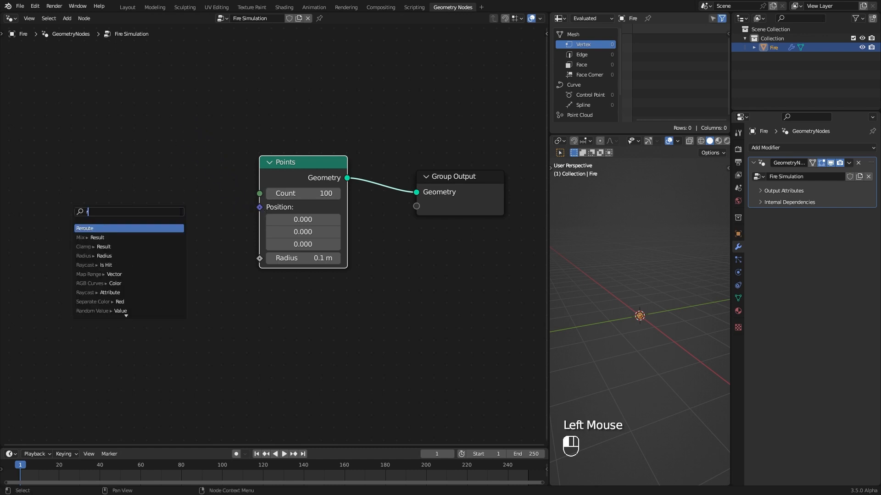
pyautogui.write('rand')
pyautogui.click(149, 228)
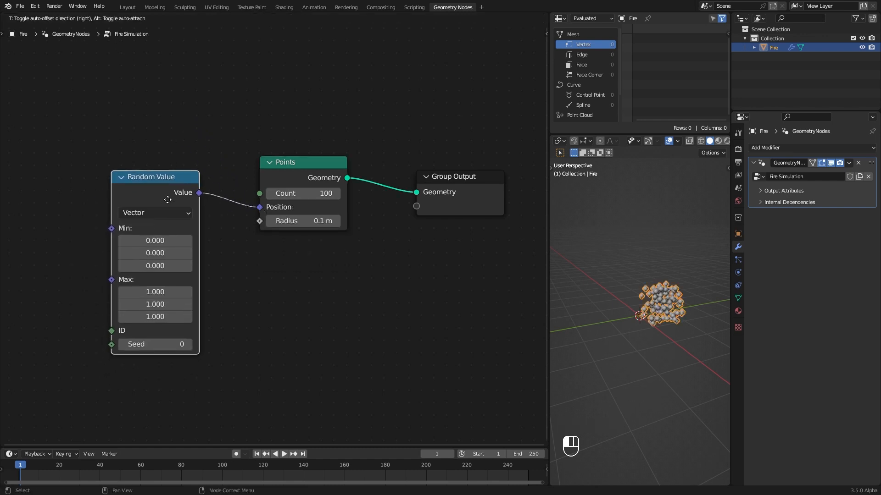
pyautogui.click(170, 214)
# - Set the Random Value node's minimum X and Y to -1 and its maximum Z to 0
pyautogui.moveTo(285, 277); pyautogui.dragTo(320, 272, button='middle')
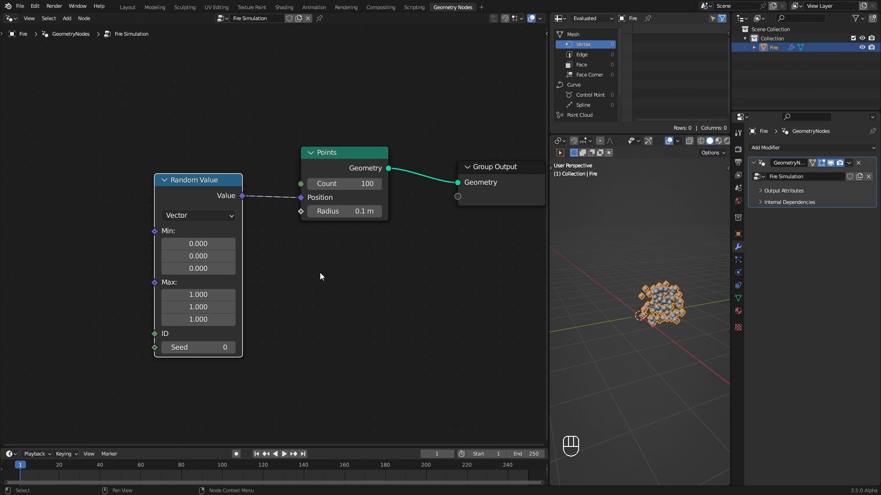
pyautogui.click(204, 243)
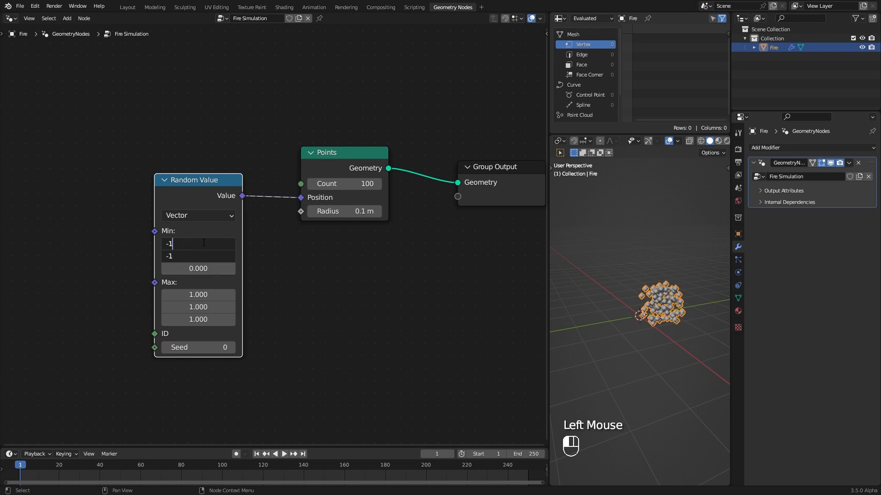
pyautogui.press('Return')
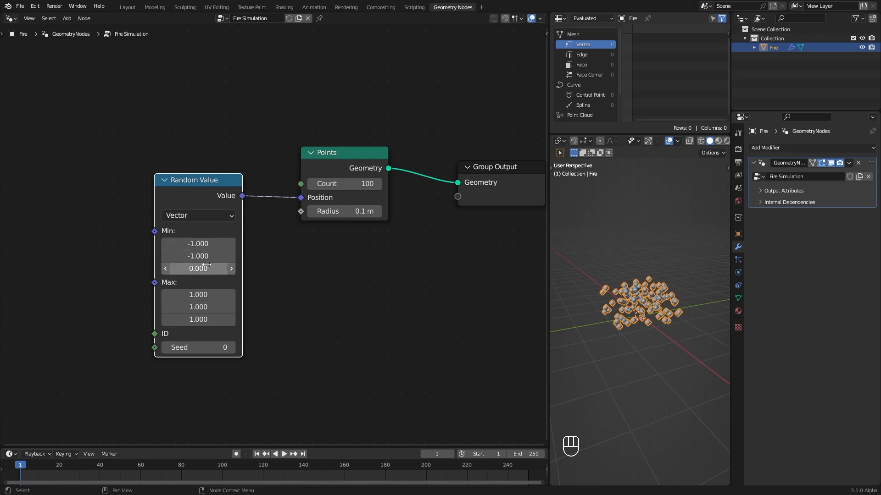
pyautogui.click(208, 319)
pyautogui.write('0')
pyautogui.press('Return')
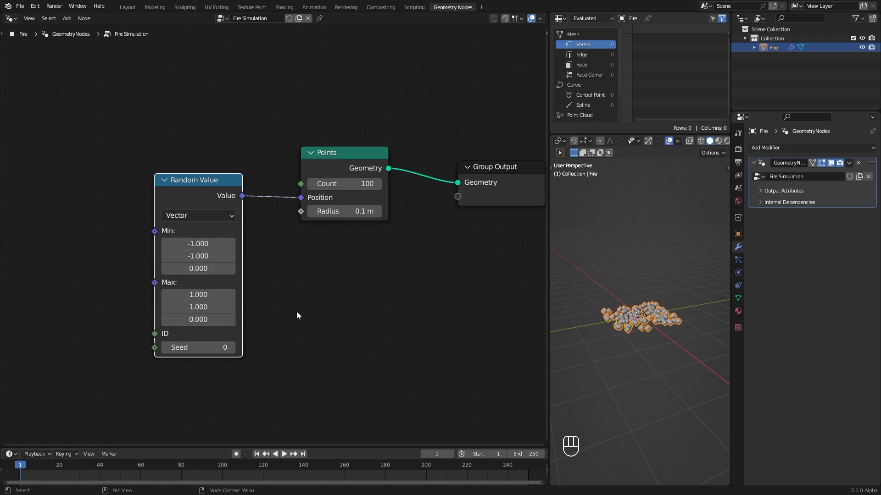
# - Insert a Vector Math node set to Scale between the Random Value and Points nodes, moving Random Value away to make room
pyautogui.moveTo(620, 326); pyautogui.dragTo(642, 340, button='middle')
pyautogui.moveTo(209, 198); pyautogui.dragTo(83, 189)
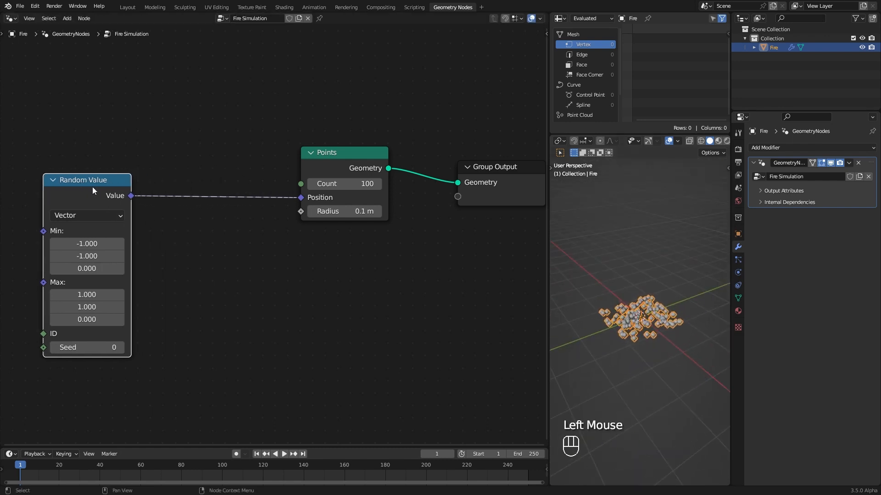
pyautogui.hotkey('shift', 'a')
pyautogui.moveTo(149, 229)
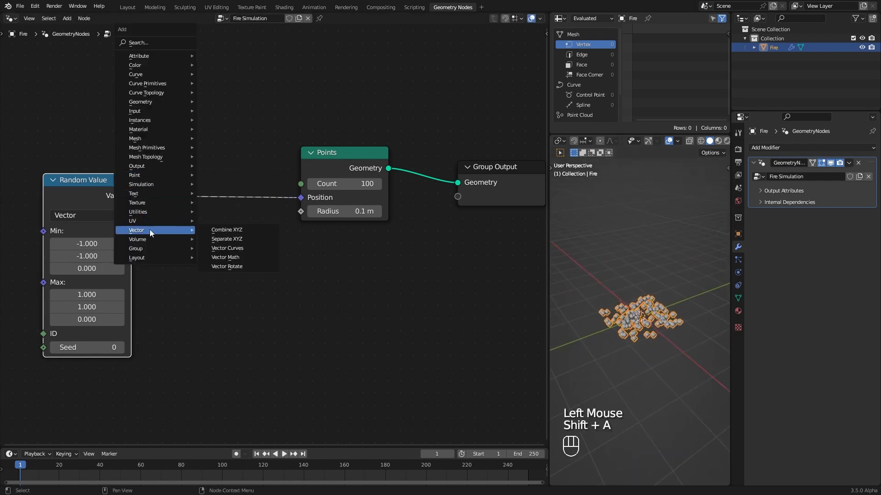
pyautogui.click(225, 257)
pyautogui.click(228, 196)
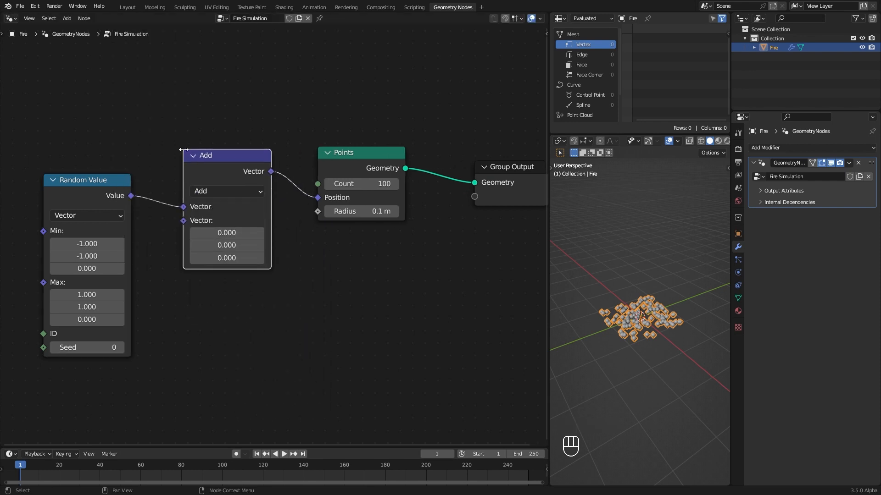
pyautogui.click(229, 193)
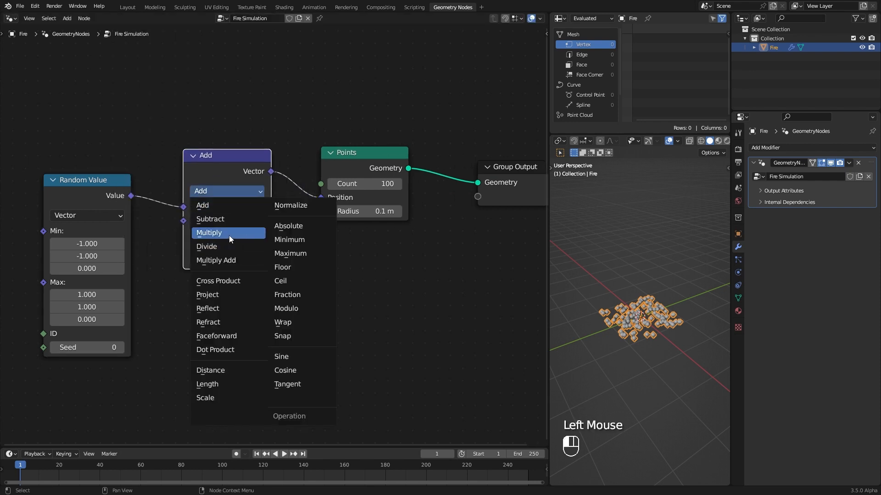
pyautogui.click(226, 397)
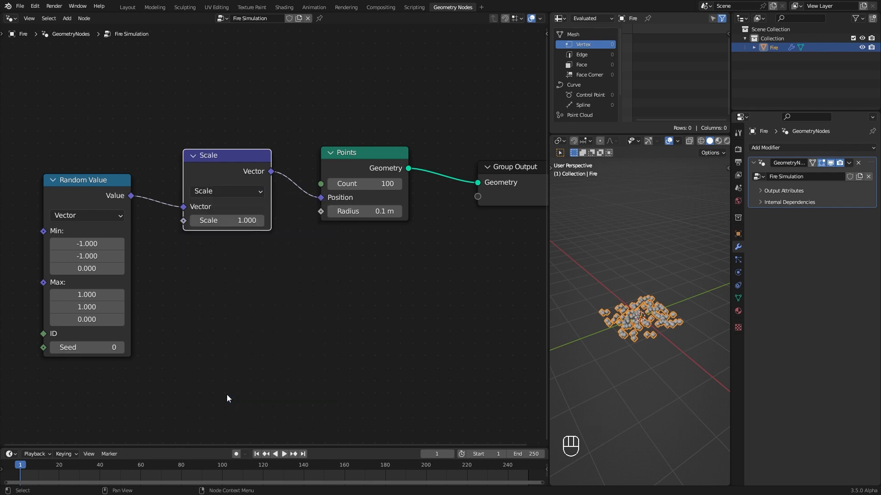
# - Move the Random Value node closer to the Scale node and set the scale factor to 0.1
pyautogui.moveTo(143, 213); pyautogui.dragTo(264, 220)
pyautogui.click(228, 220)
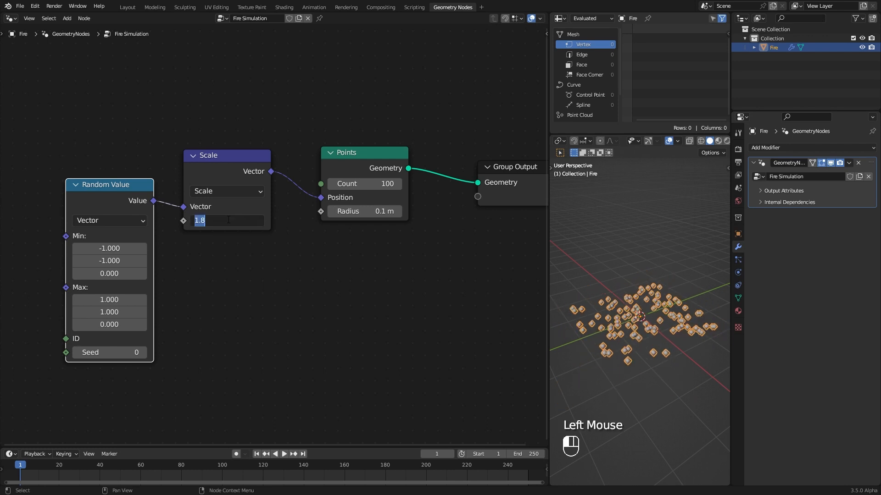
pyautogui.press('Return')
pyautogui.press('KP_Decimal')
pyautogui.moveTo(391, 255); pyautogui.dragTo(258, 279, button='middle')
pyautogui.click(256, 206)
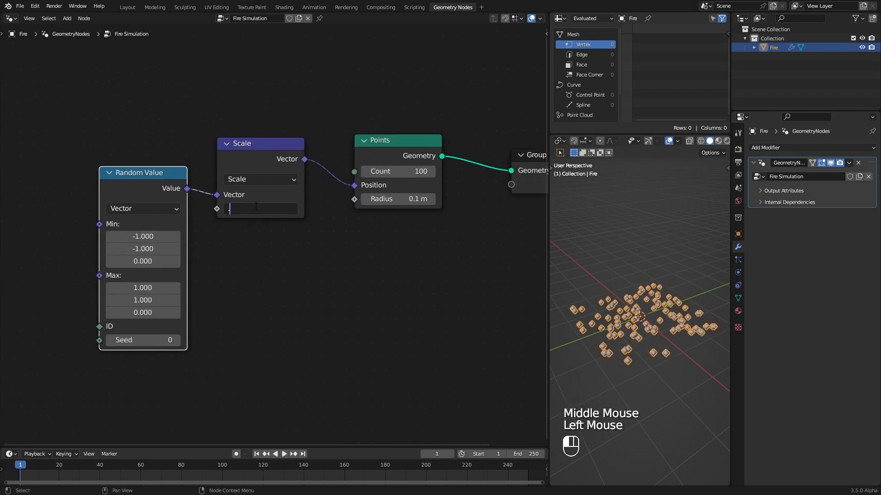
pyautogui.press('Return')
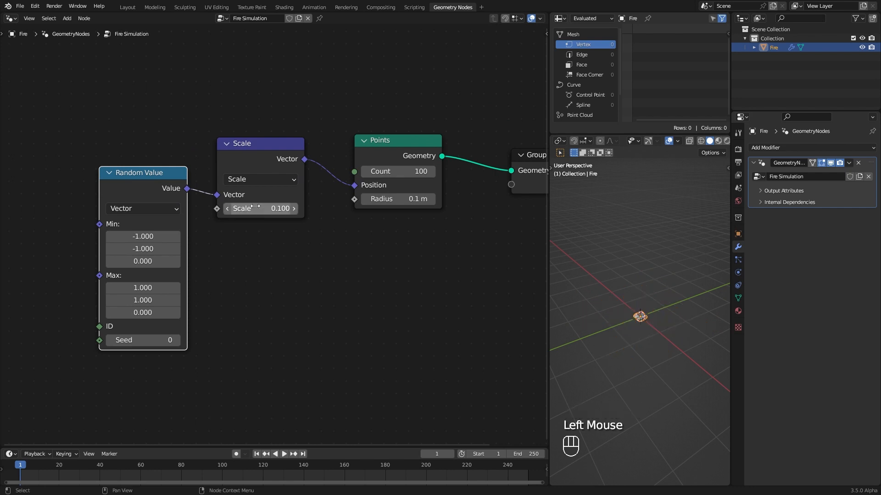
pyautogui.keyDown('ctrl'); pyautogui.moveTo(641, 402); pyautogui.dragTo(653, 363, button='middle'); pyautogui.keyUp('ctrl')
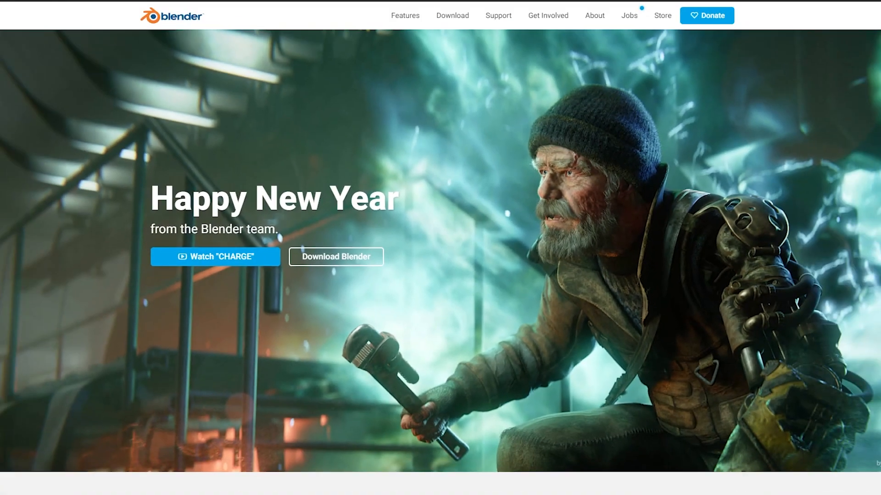
# - Switch to the Blender website and open the experimental daily builds page from its download section
pyautogui.scroll(-5, 440, 248)
pyautogui.scroll(5, 440, 247)
pyautogui.click(452, 15)
pyautogui.scroll(-10, 393, 319)
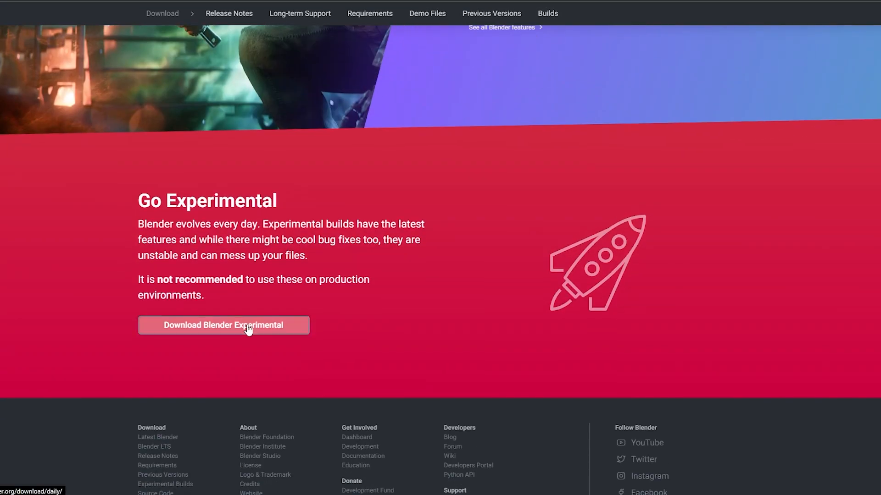
pyautogui.click(248, 326)
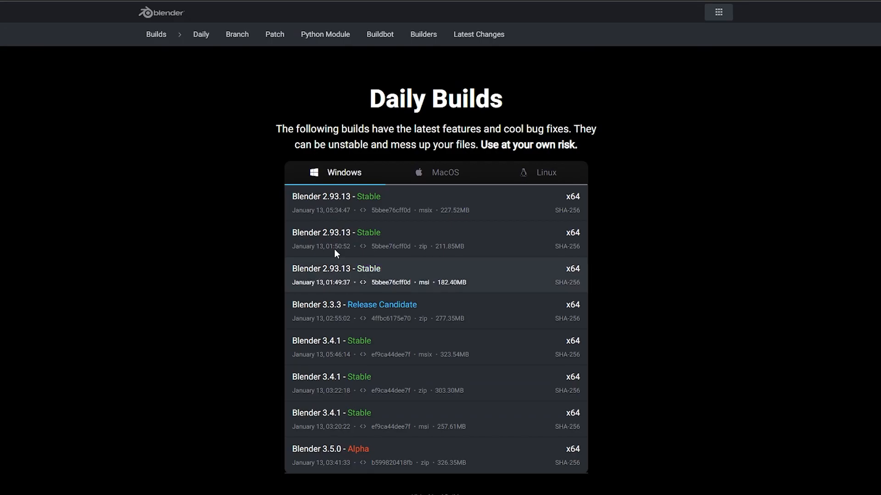
# - Open the branch builds page and browse its list of all archived builds
pyautogui.click(238, 37)
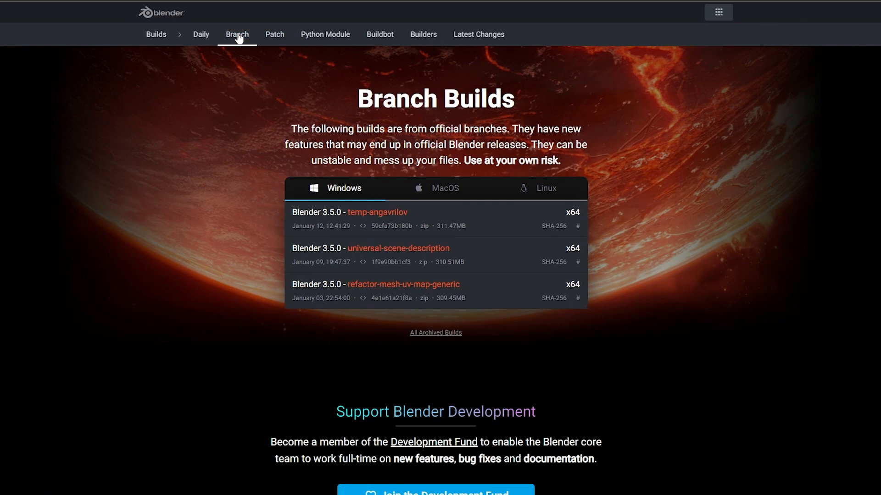
pyautogui.click(424, 333)
pyautogui.scroll(-15, 436, 275)
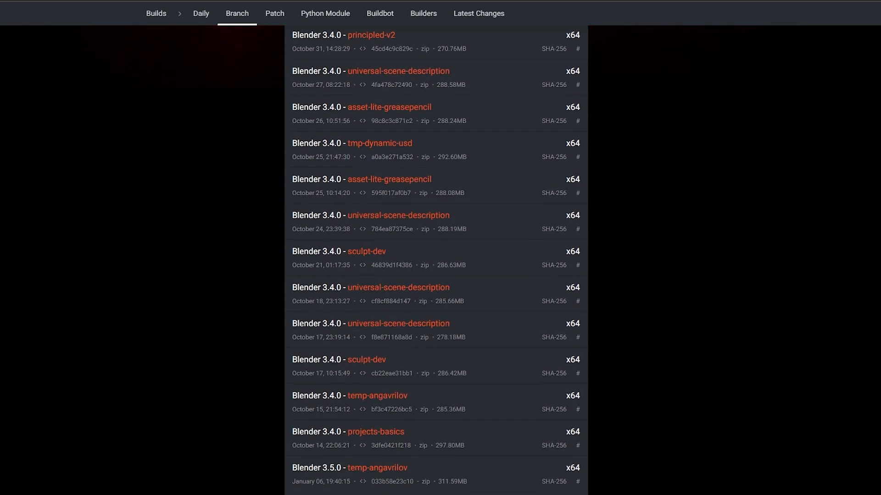
pyautogui.scroll(-3, 436, 248)
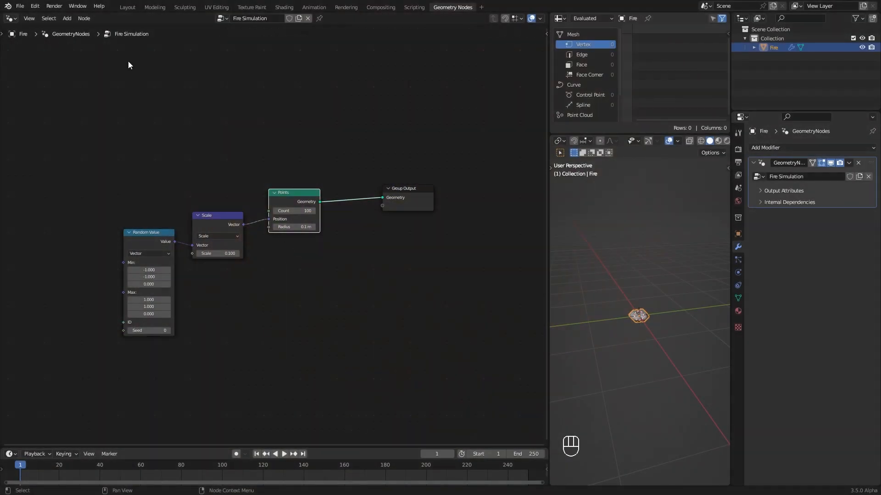
# - Switch back to Blender and view the version, date and branch information in About Blender
pyautogui.click(8, 7)
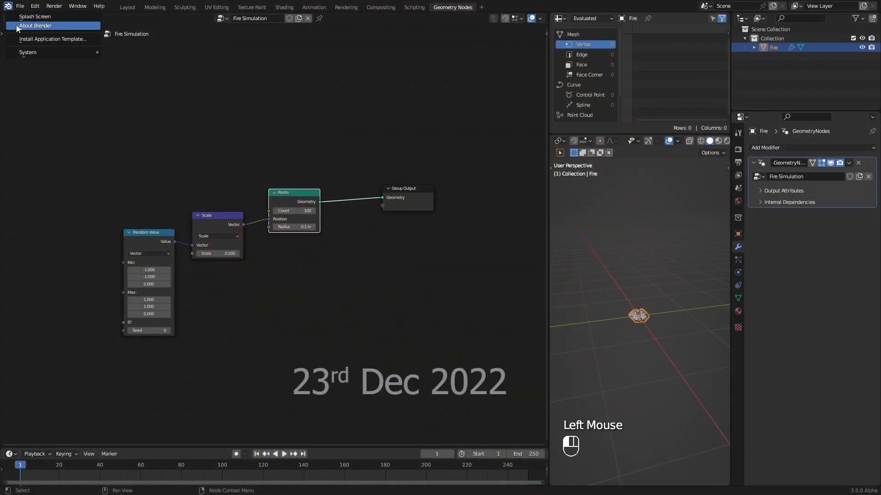
pyautogui.click(17, 26)
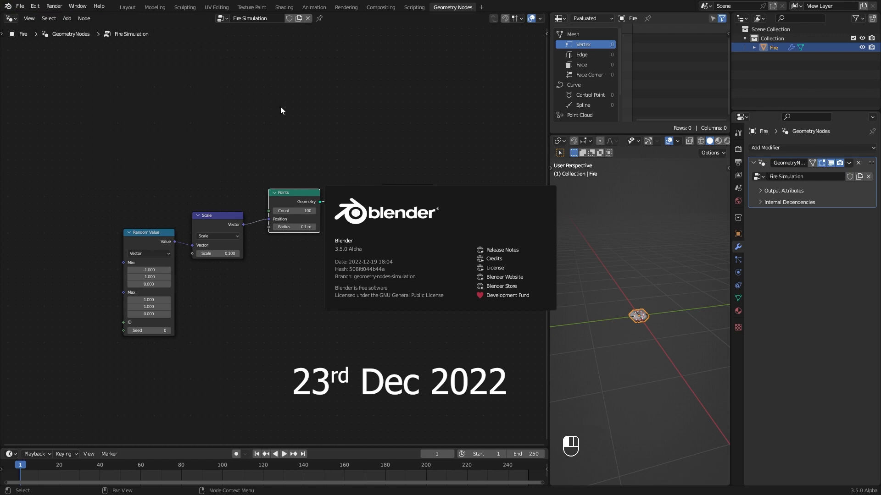
# - Spread the Points node chain and Group Output apart and insert a Simulation Output node between them, close to Group Output
pyautogui.moveTo(285, 202); pyautogui.dragTo(165, 196)
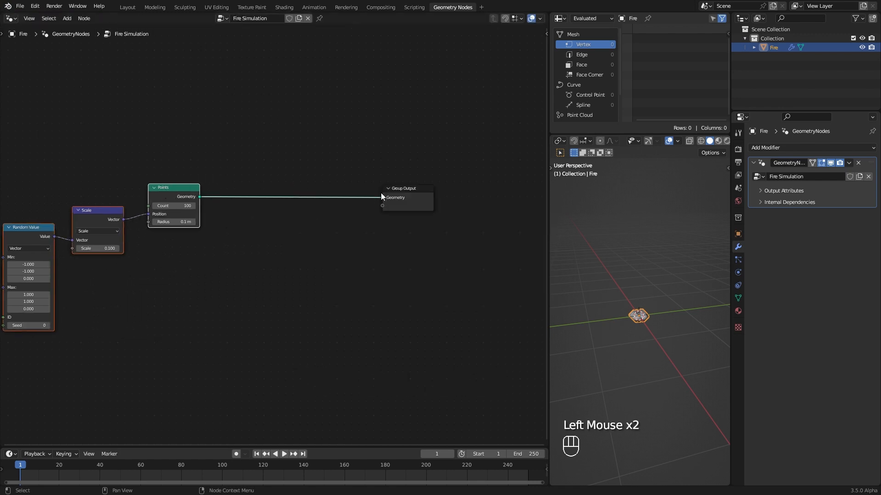
pyautogui.moveTo(402, 191); pyautogui.dragTo(460, 193)
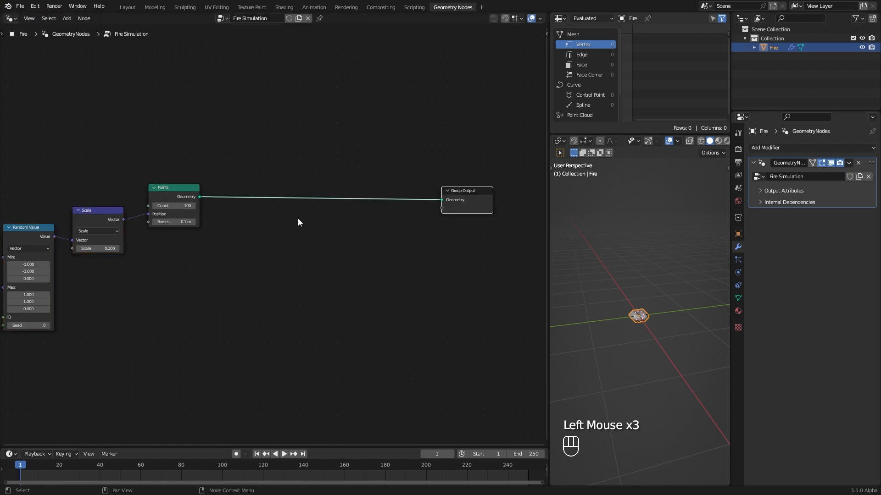
pyautogui.keyDown('ctrl'); pyautogui.moveTo(298, 220); pyautogui.dragTo(282, 178, button='middle'); pyautogui.keyUp('ctrl')
pyautogui.hotkey('shift', 'a')
pyautogui.moveTo(246, 168)
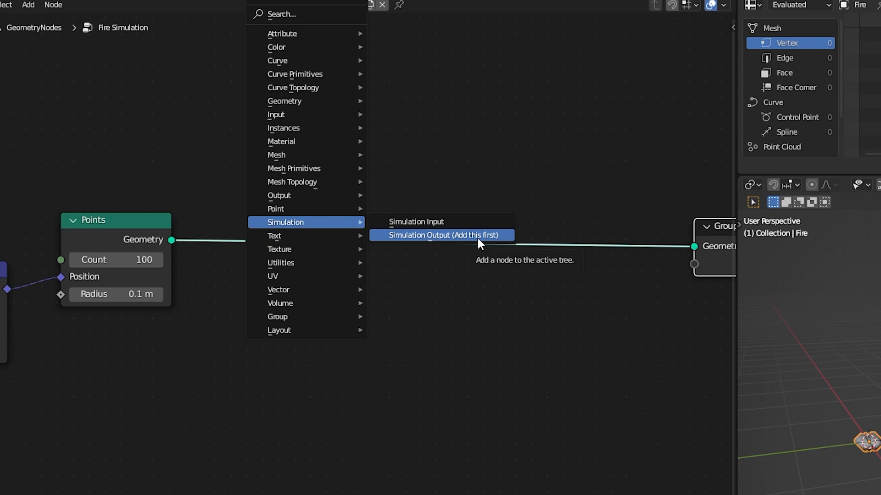
pyautogui.click(477, 236)
pyautogui.click(521, 214)
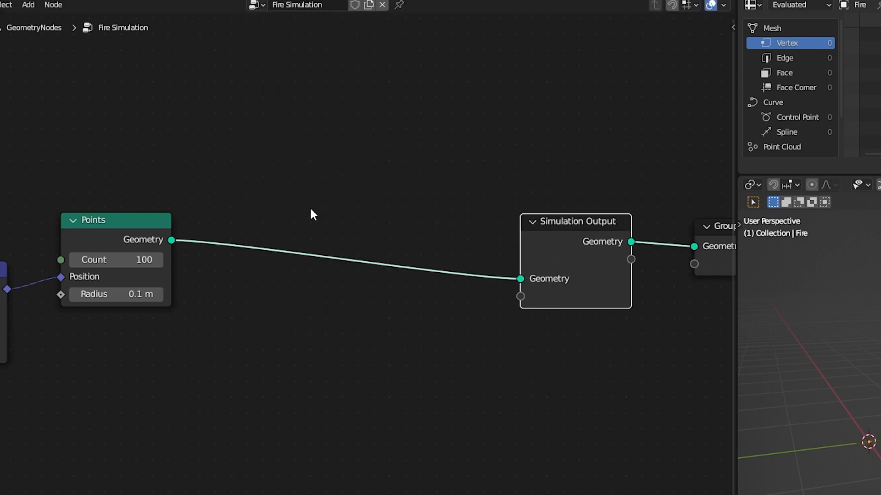
# - Insert a Simulation Input node on the link between the Points and Simulation Output nodes
pyautogui.hotkey('shift', 'a')
pyautogui.moveTo(298, 222)
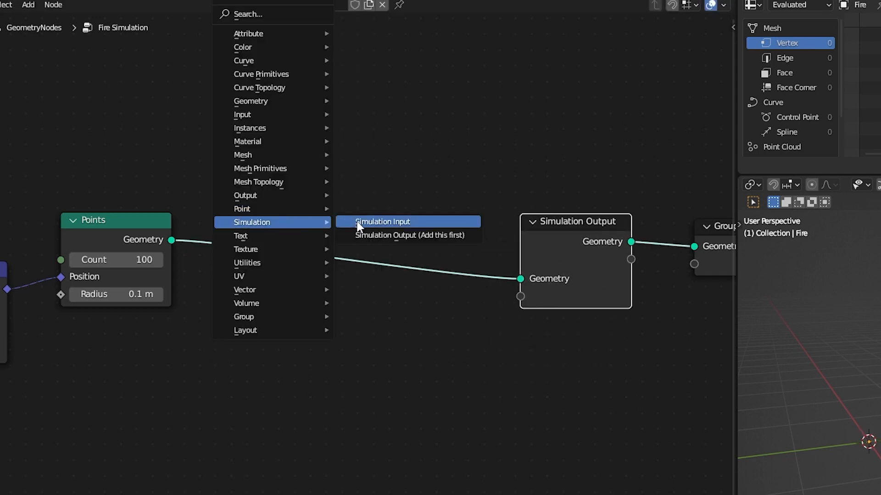
pyautogui.click(397, 224)
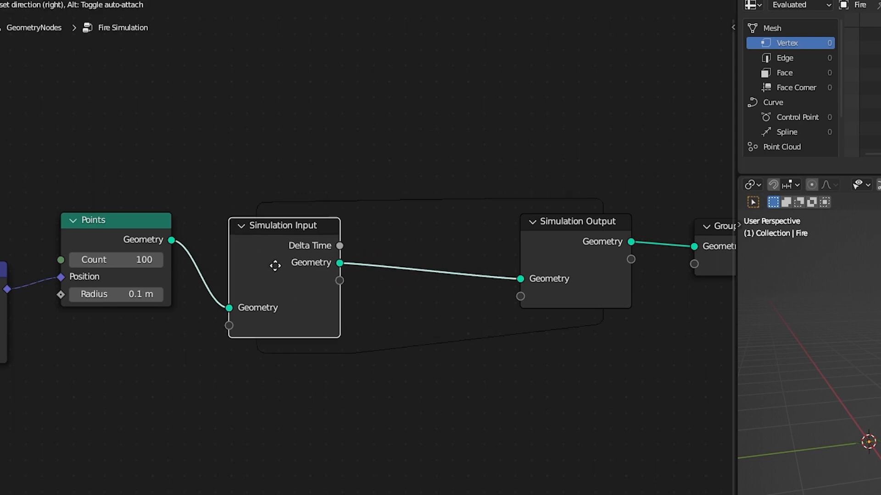
pyautogui.click(291, 268)
pyautogui.moveTo(585, 243)
pyautogui.mouseDown()
pyautogui.moveTo(572, 282)
pyautogui.moveTo(585, 236)
pyautogui.mouseUp()
# - Move the Simulation Output and Group Output nodes well away from Simulation Input to make room inside the simulation zone
pyautogui.keyDown('ctrl'); pyautogui.moveTo(368, 179); pyautogui.dragTo(255, 260, button='middle'); pyautogui.keyUp('ctrl')
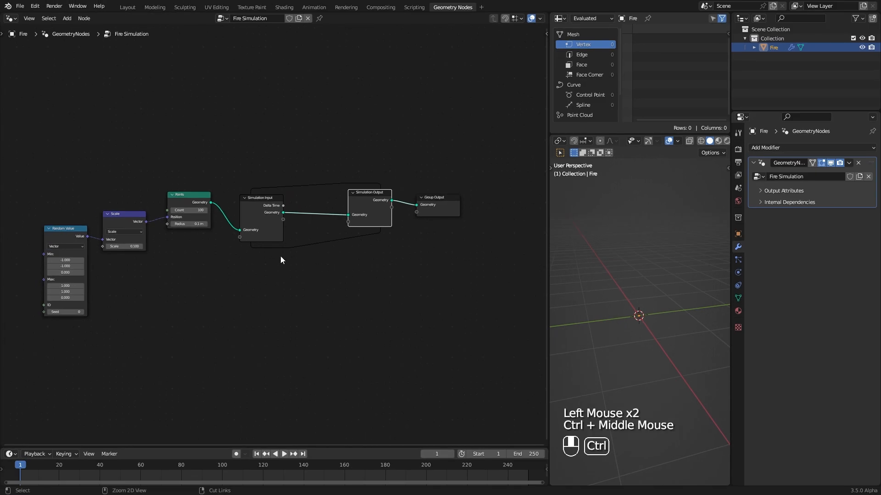
pyautogui.moveTo(261, 178); pyautogui.dragTo(394, 287)
pyautogui.moveTo(274, 206); pyautogui.dragTo(440, 206)
pyautogui.click(205, 282)
pyautogui.moveTo(147, 281); pyautogui.dragTo(232, 254, button='middle')
pyautogui.moveTo(198, 193); pyautogui.dragTo(195, 188)
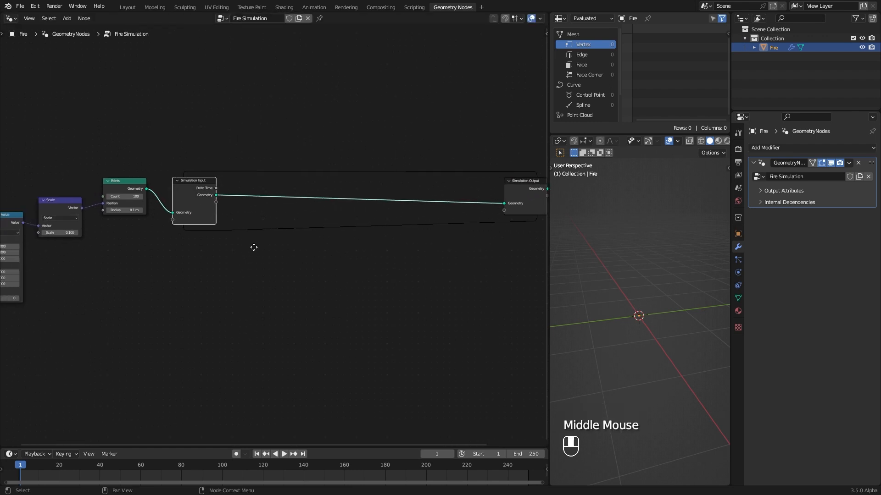
pyautogui.moveTo(253, 249); pyautogui.dragTo(308, 245, button='middle')
pyautogui.moveTo(169, 180); pyautogui.dragTo(171, 183)
pyautogui.click(228, 210)
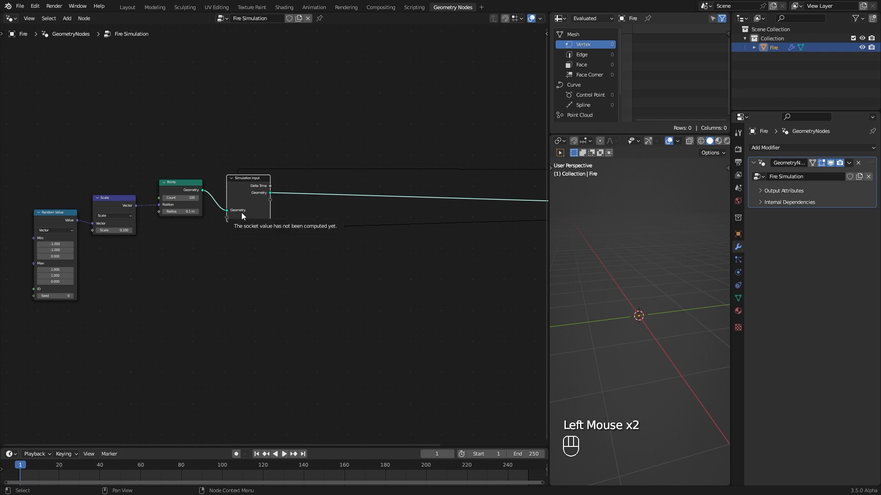
# - Play the animation, return to frame 1 and inspect the points in the 3D viewport
pyautogui.moveTo(46, 448); pyautogui.dragTo(182, 449)
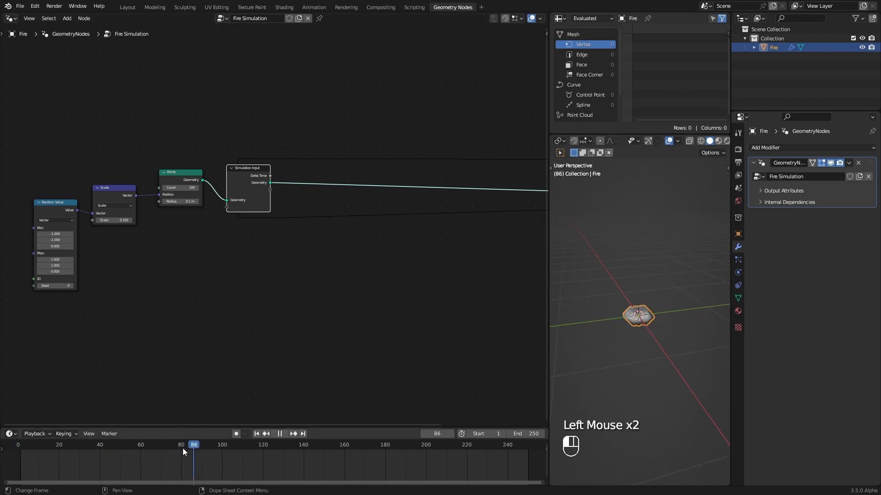
pyautogui.click(256, 434)
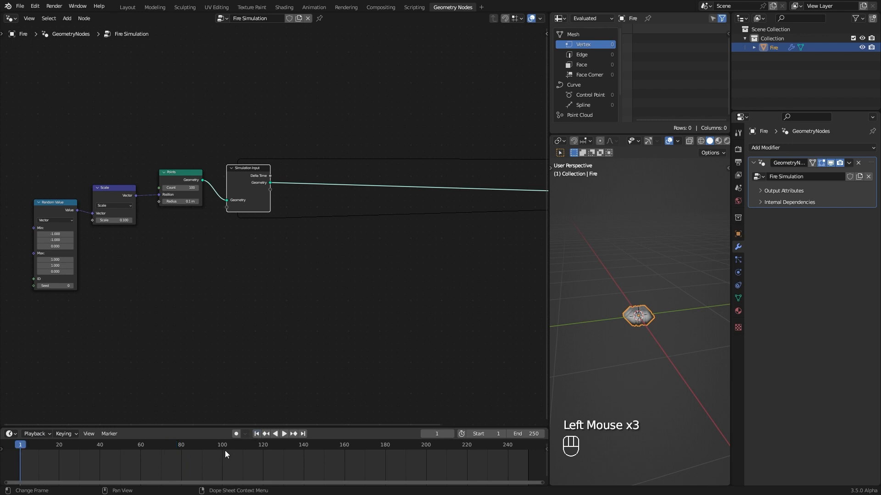
pyautogui.moveTo(614, 345); pyautogui.dragTo(649, 349, button='middle')
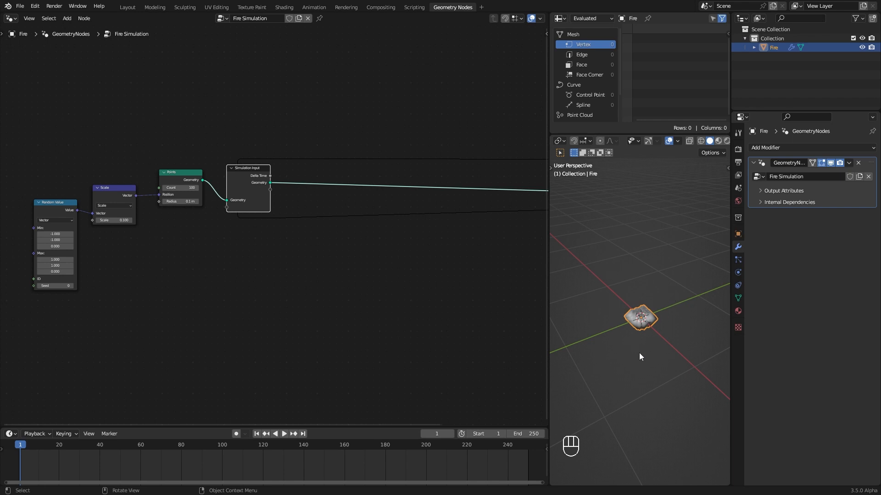
pyautogui.moveTo(640, 357)
pyautogui.keyDown('shift'); pyautogui.mouseDown(button='middle')
pyautogui.moveTo(637, 332)
pyautogui.moveTo(637, 373)
pyautogui.moveTo(639, 365)
pyautogui.mouseUp(button='middle'); pyautogui.keyUp('shift')
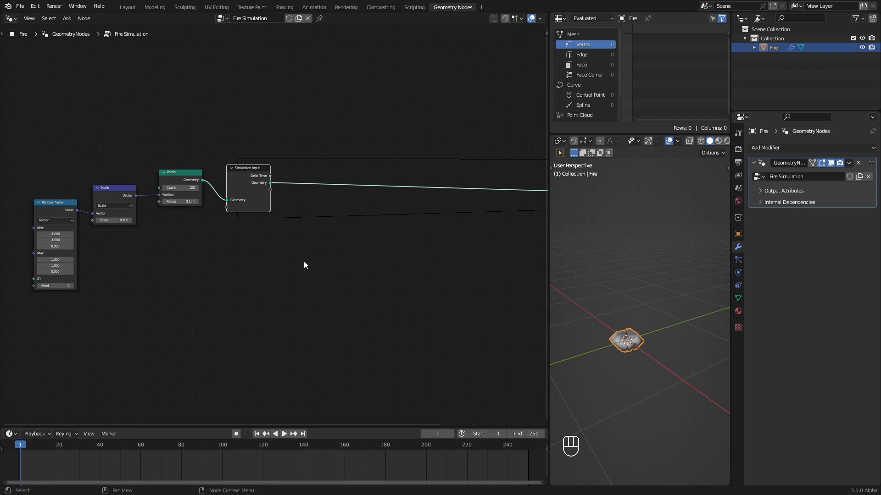
pyautogui.moveTo(646, 319); pyautogui.dragTo(639, 366, button='middle')
# - Insert a Set Position node between Simulation Input and Simulation Output and set its Z offset to 0.01 m
pyautogui.moveTo(304, 226); pyautogui.dragTo(244, 247, button='middle')
pyautogui.hotkey('shift', 'a')
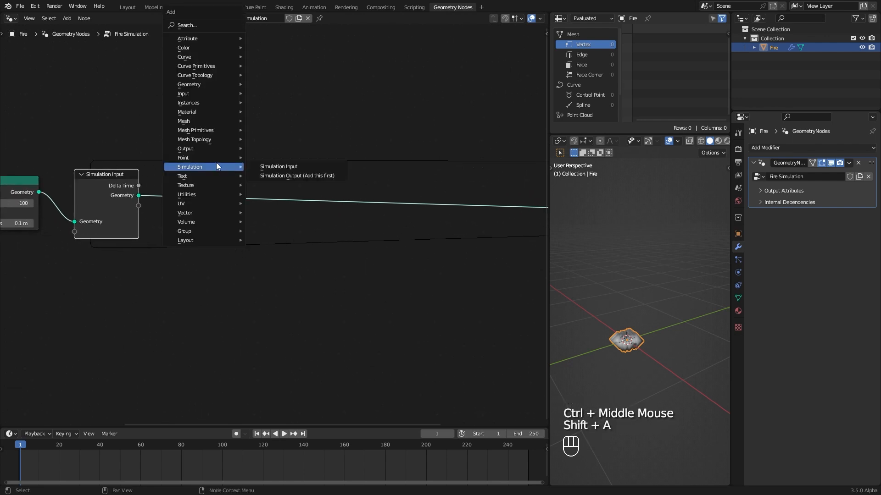
pyautogui.moveTo(214, 87)
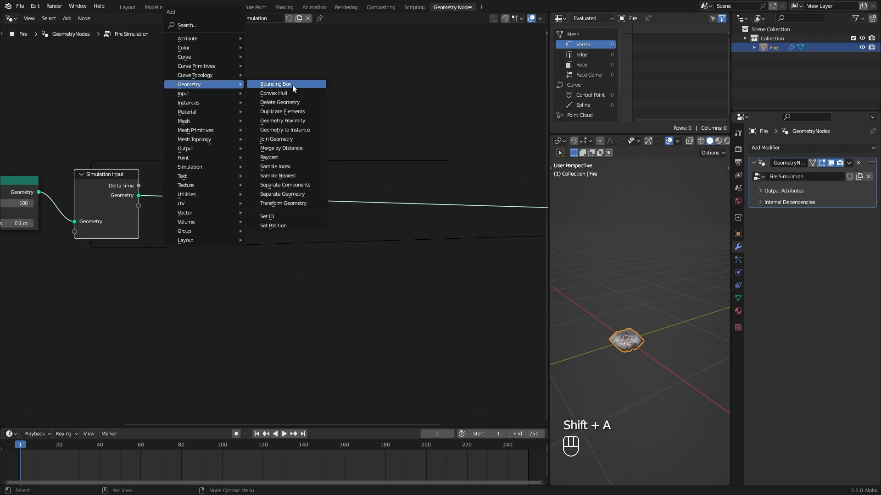
pyautogui.click(294, 225)
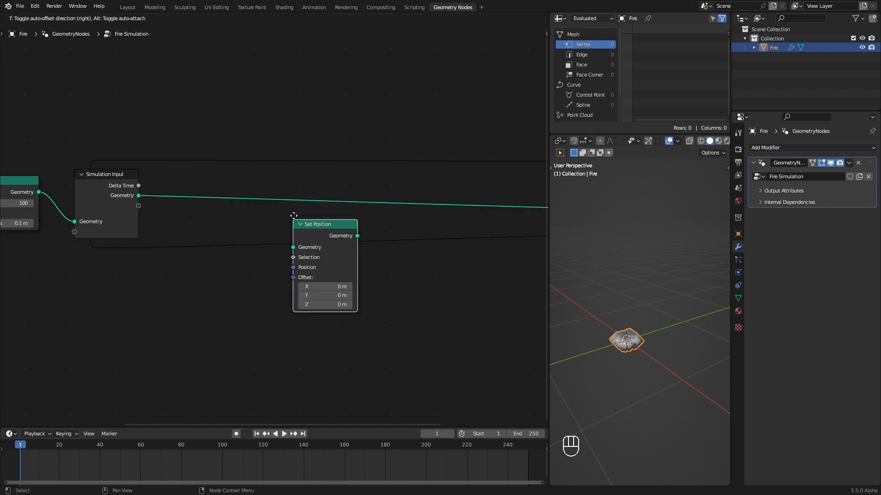
pyautogui.click(321, 158)
pyautogui.moveTo(337, 164)
pyautogui.mouseDown()
pyautogui.moveTo(370, 158)
pyautogui.moveTo(333, 158)
pyautogui.mouseUp()
pyautogui.doubleClick(329, 224)
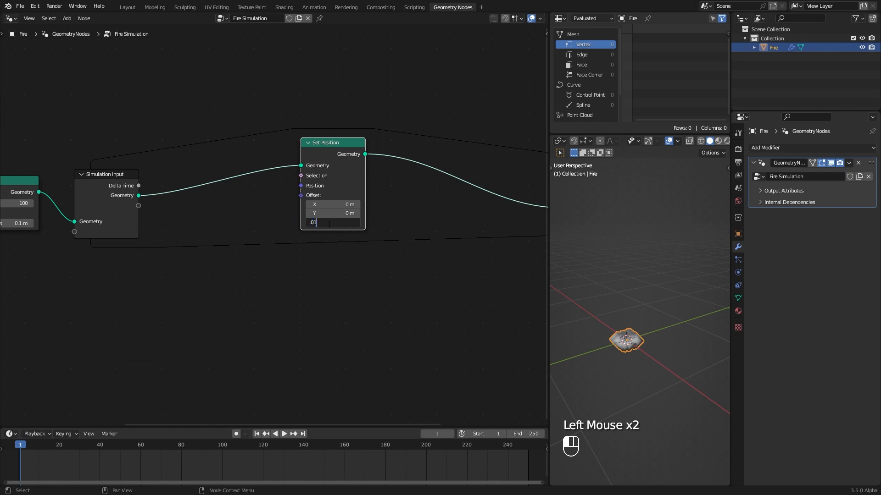
pyautogui.write('.01')
pyautogui.press('Return')
# - Reset the timeline to frame 1 and play the simulation to watch the points' motion in the viewport
pyautogui.moveTo(369, 298)
pyautogui.keyDown('ctrl'); pyautogui.mouseDown(button='middle')
pyautogui.moveTo(385, 257)
pyautogui.moveTo(379, 307)
pyautogui.mouseUp(button='middle'); pyautogui.keyUp('ctrl')
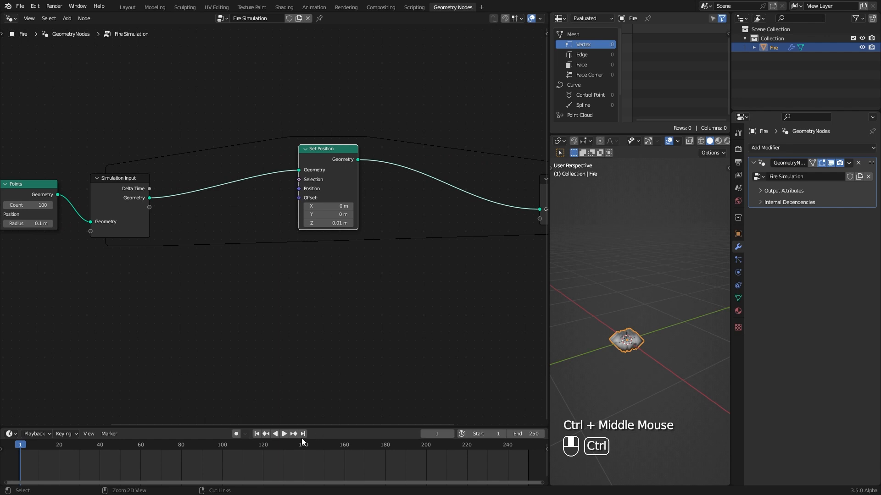
pyautogui.click(257, 434)
pyautogui.click(257, 434)
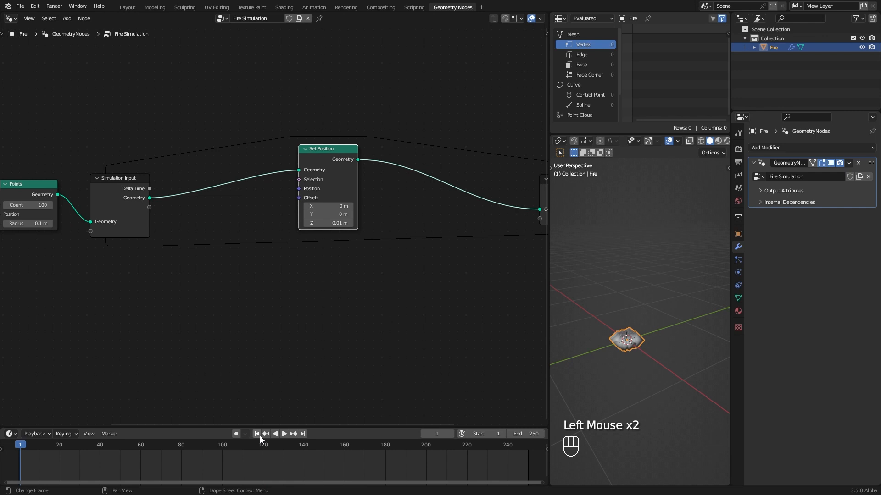
pyautogui.click(283, 434)
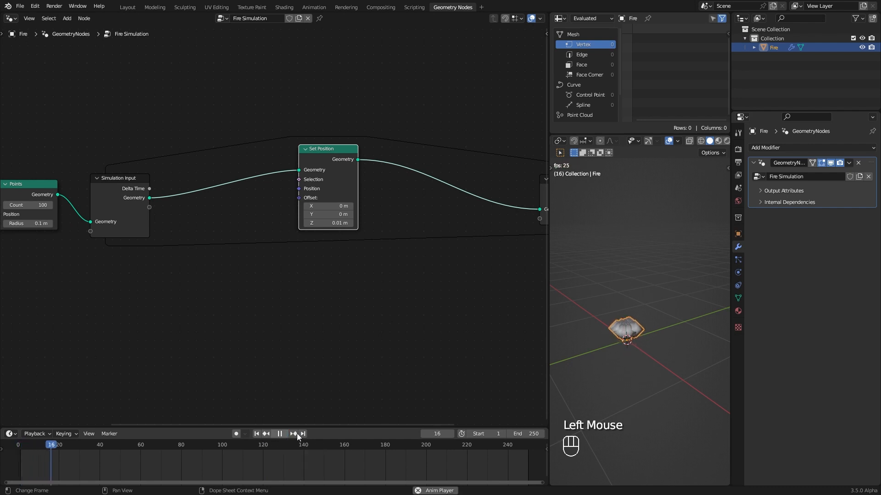
pyautogui.moveTo(607, 378); pyautogui.dragTo(649, 309, button='middle')
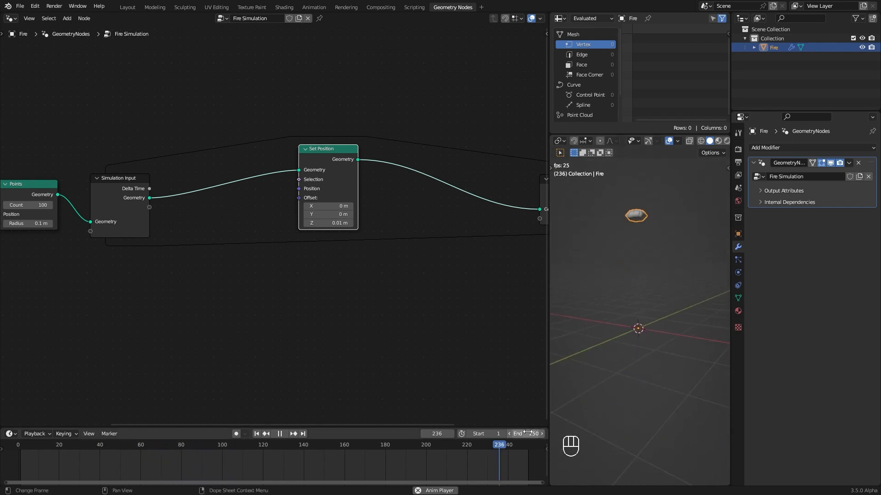
# - Set the animation's end frame to 150
pyautogui.click(527, 433)
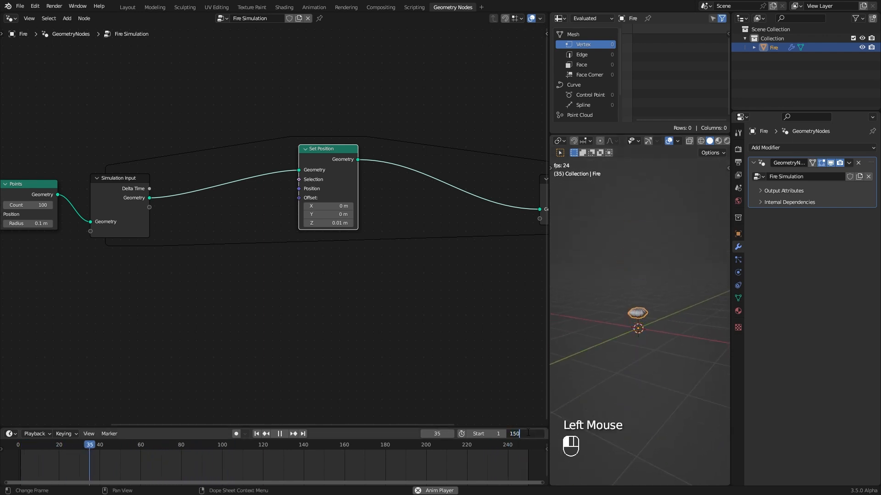
pyautogui.write('150')
pyautogui.press('Return')
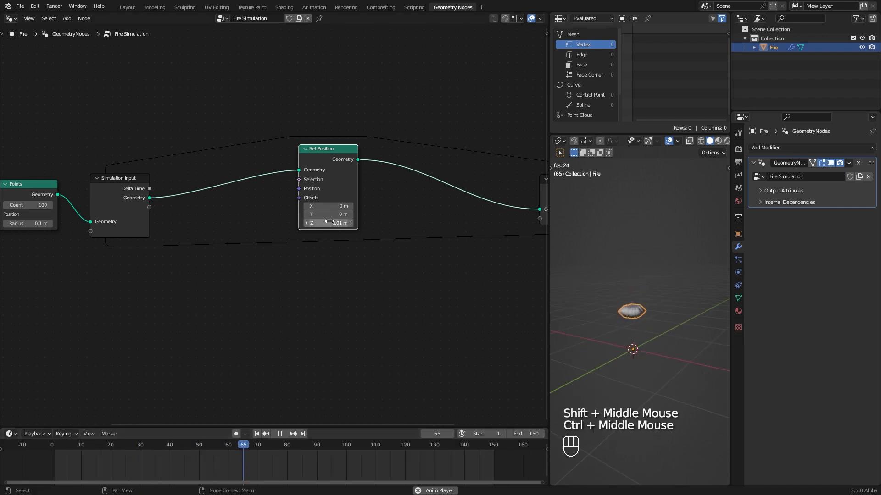
# - Try a Z offset of 1 m on the Set Position node and watch the effect in the viewport
pyautogui.click(330, 223)
pyautogui.write('1')
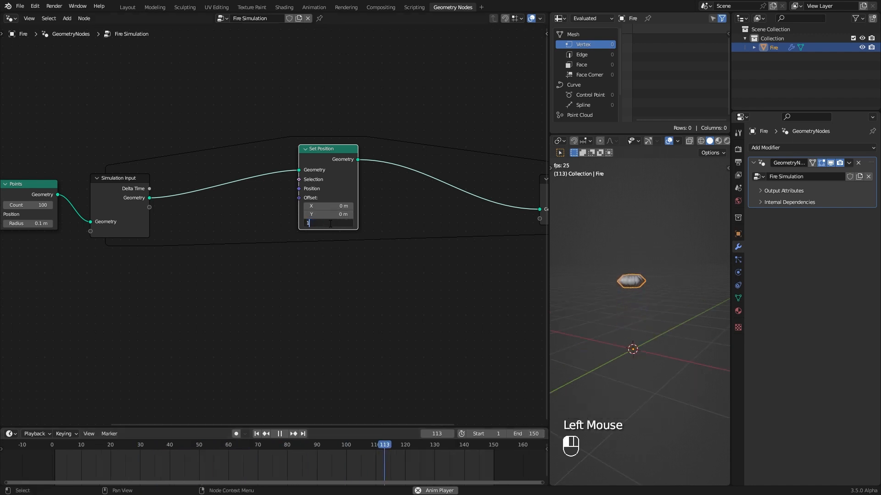
pyautogui.press('Return')
pyautogui.keyDown('shift'); pyautogui.moveTo(667, 294); pyautogui.dragTo(673, 342, button='middle'); pyautogui.keyUp('shift')
pyautogui.moveTo(673, 342); pyautogui.dragTo(447, 282, button='middle')
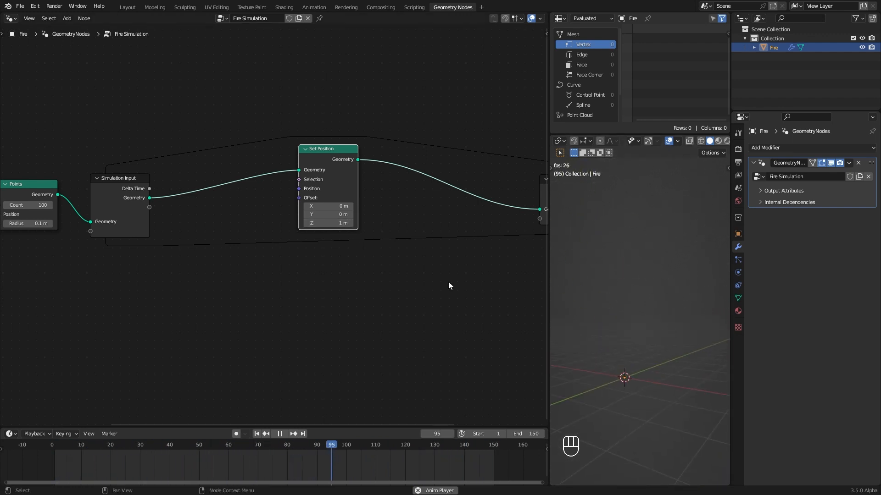
# - Set the Set Position node's Z offset to 0.01 m and restart the simulation from frame 1
pyautogui.click(321, 223)
pyautogui.write('.01')
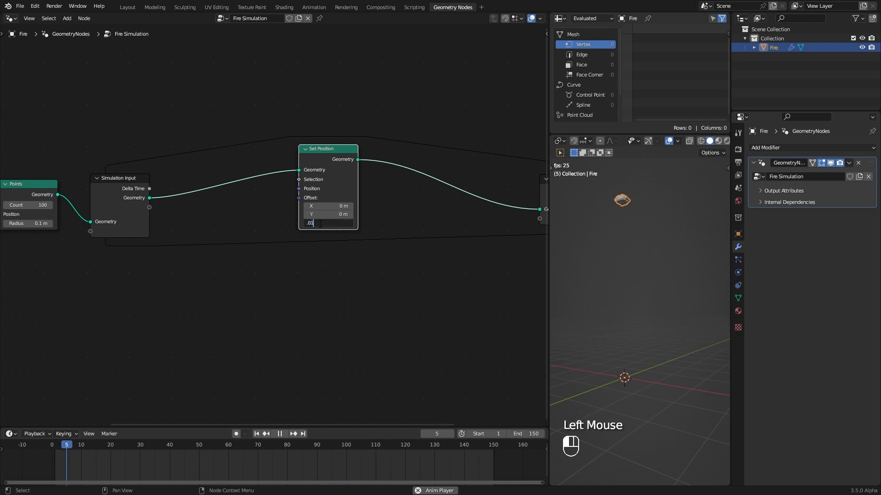
pyautogui.press('Return')
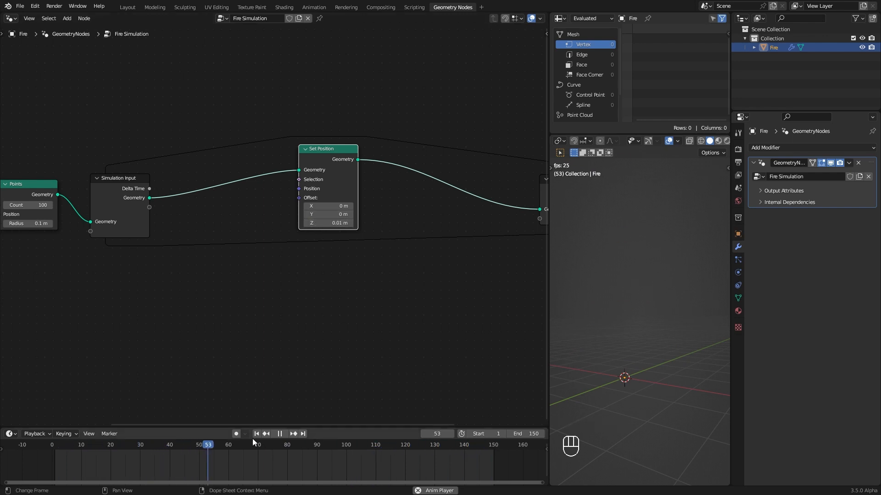
pyautogui.click(257, 434)
pyautogui.keyDown('ctrl'); pyautogui.moveTo(620, 412); pyautogui.dragTo(659, 351, button='middle'); pyautogui.keyUp('ctrl')
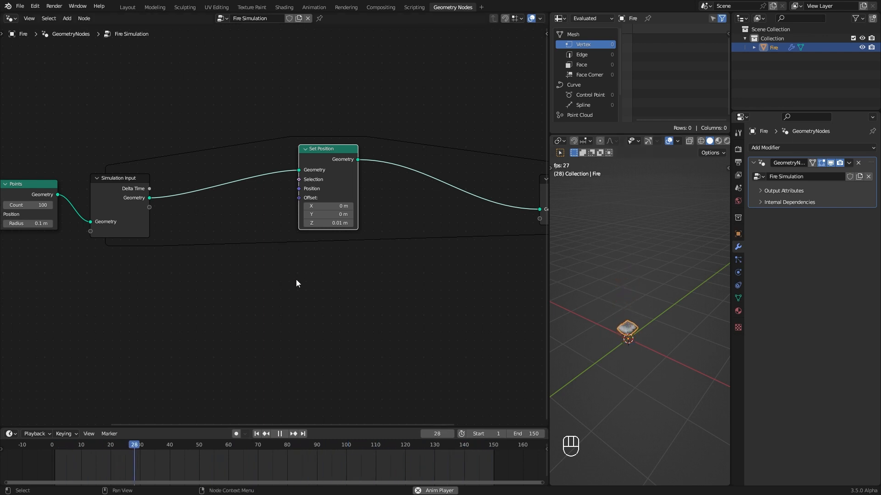
# - Move the Random Value, Scale and Points nodes together away from Simulation Input to make room between them
pyautogui.moveTo(191, 243); pyautogui.dragTo(360, 255, button='middle')
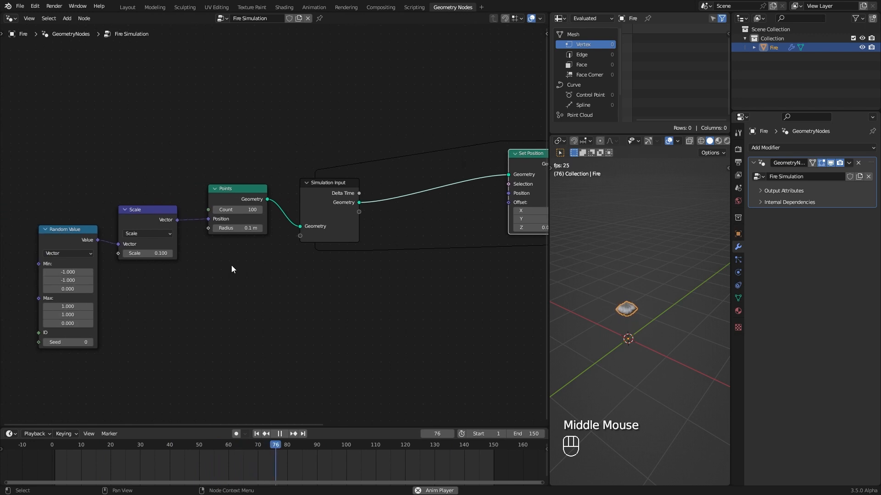
pyautogui.moveTo(43, 150); pyautogui.dragTo(257, 326)
pyautogui.moveTo(272, 320); pyautogui.dragTo(378, 304, button='middle')
pyautogui.moveTo(345, 217); pyautogui.dragTo(157, 218)
pyautogui.click(253, 235)
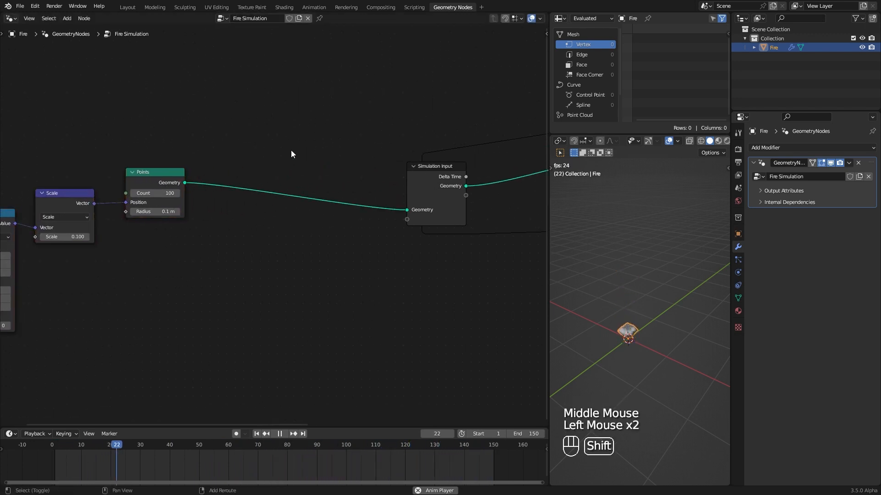
# - Insert a Store Named Attribute node on the link between Points and Simulation Input
pyautogui.hotkey('shift', 'a')
pyautogui.moveTo(275, 104)
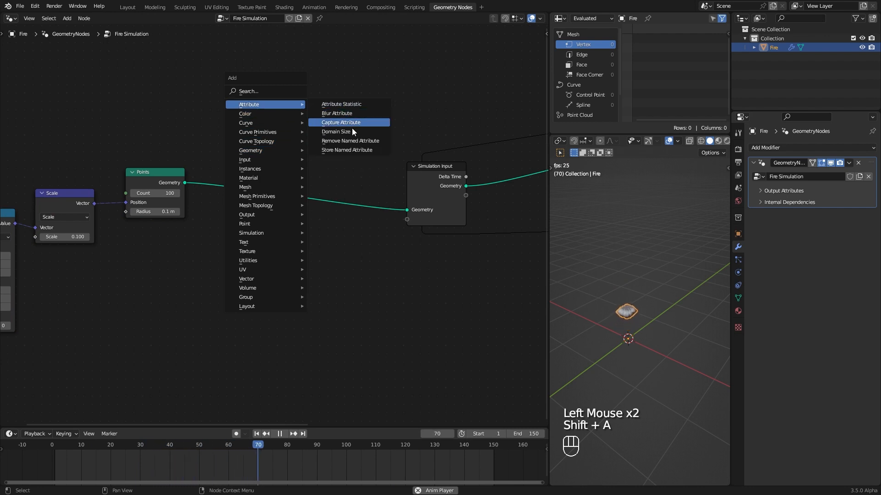
pyautogui.click(353, 150)
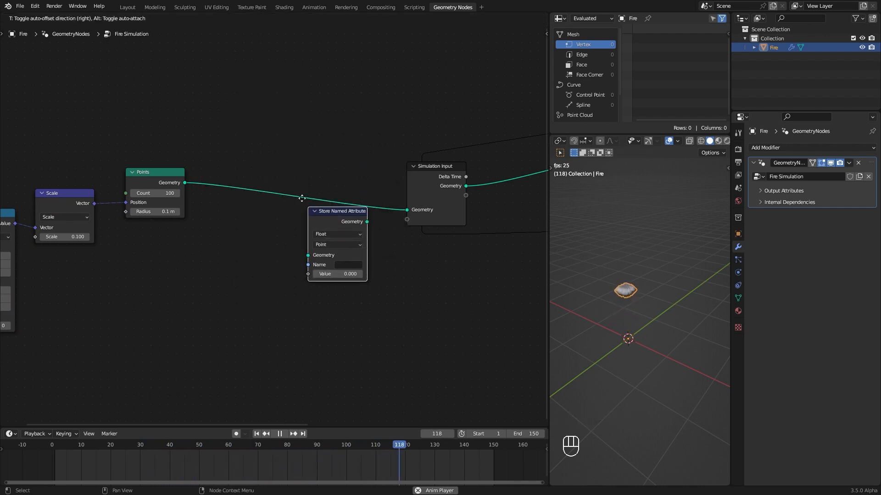
pyautogui.click(323, 166)
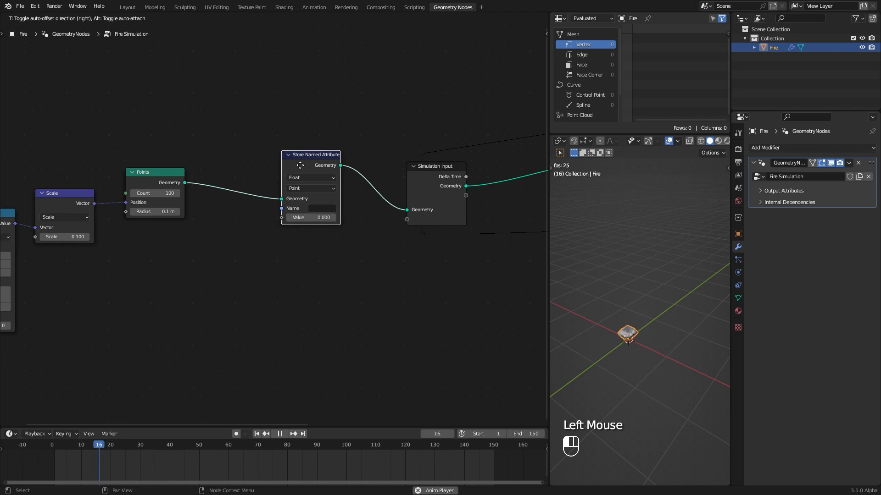
# - Set the new Store Named Attribute node's data type to Integer and name the attribute spawnNumber
pyautogui.keyDown('ctrl'); pyautogui.moveTo(321, 220); pyautogui.dragTo(320, 234, button='middle'); pyautogui.keyUp('ctrl')
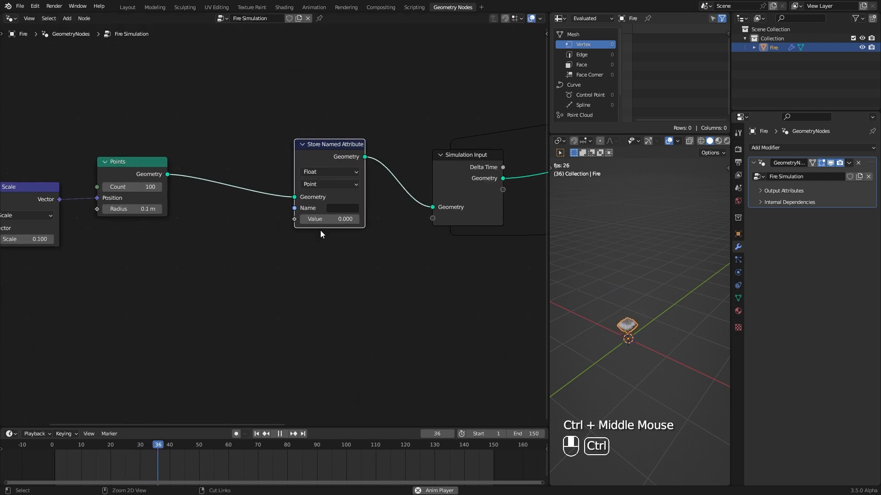
pyautogui.click(342, 175)
pyautogui.click(322, 193)
pyautogui.moveTo(330, 150); pyautogui.dragTo(323, 153)
pyautogui.click(335, 211)
pyautogui.write('spawnNumber')
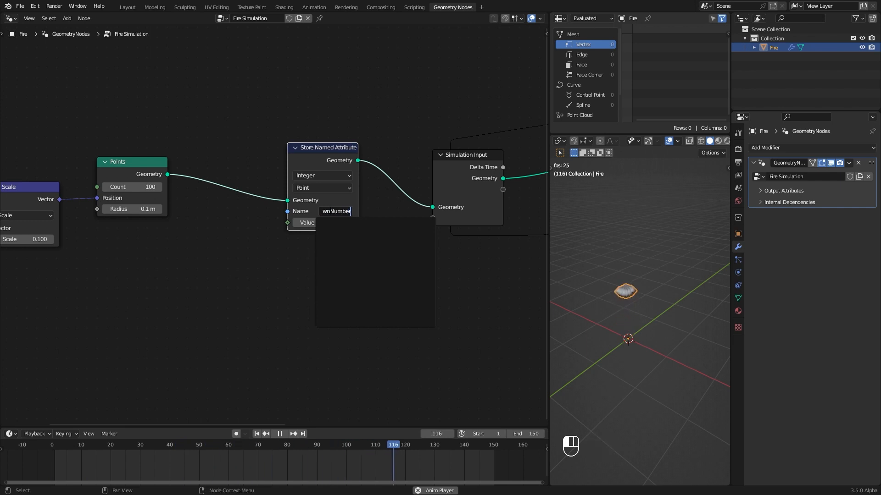
pyautogui.press('Return')
# - Widen the Store Named Attribute node and spread it, Simulation Input and Set Position apart to make room inside the simulation zone
pyautogui.moveTo(358, 200); pyautogui.dragTo(378, 201)
pyautogui.moveTo(335, 150); pyautogui.dragTo(246, 164)
pyautogui.click(461, 174)
pyautogui.moveTo(462, 175); pyautogui.dragTo(410, 174)
pyautogui.moveTo(420, 255); pyautogui.dragTo(89, 298, button='middle')
pyautogui.moveTo(378, 177); pyautogui.dragTo(395, 156)
pyautogui.click(359, 185)
# - Add an Index node above the simulation zone near Simulation Input
pyautogui.moveTo(211, 67); pyautogui.dragTo(276, 118, button='middle')
pyautogui.hotkey('shift', 'a')
pyautogui.moveTo(279, 175)
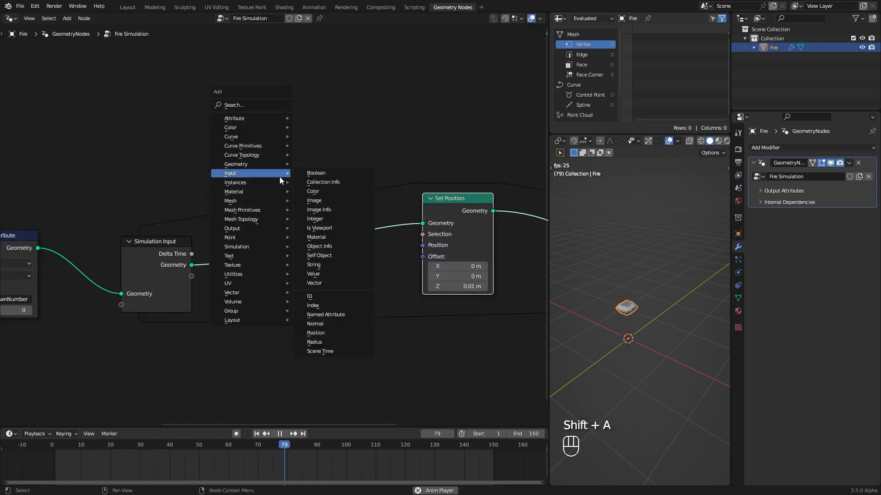
pyautogui.click(329, 305)
pyautogui.click(153, 101)
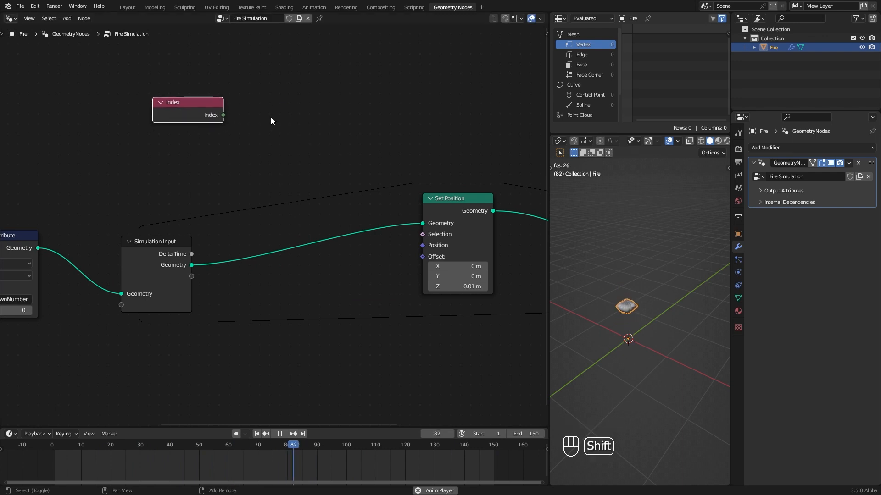
# - Add a Named Attribute node below Index, set to Integer and reading the attribute spawnNumber
pyautogui.hotkey('shift', 'a')
pyautogui.click(356, 254)
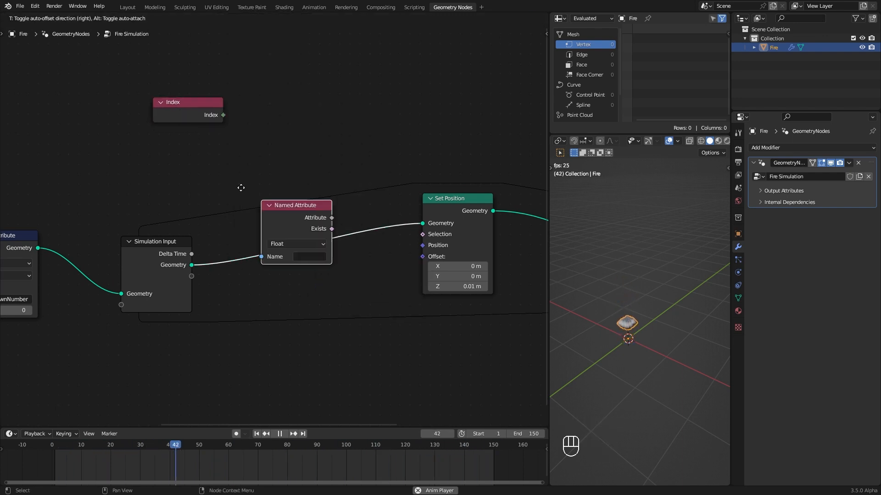
pyautogui.click(183, 177)
pyautogui.click(184, 174)
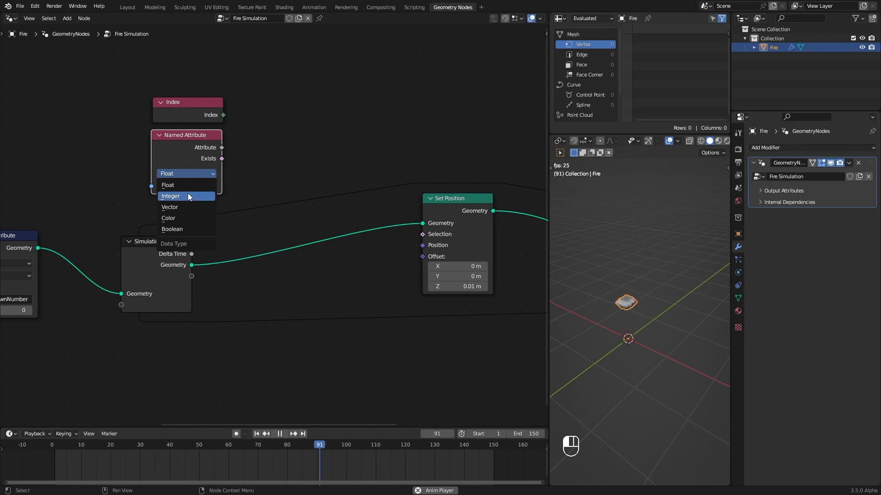
pyautogui.click(171, 196)
pyautogui.click(200, 185)
pyautogui.moveTo(115, 197); pyautogui.dragTo(198, 177, button='middle')
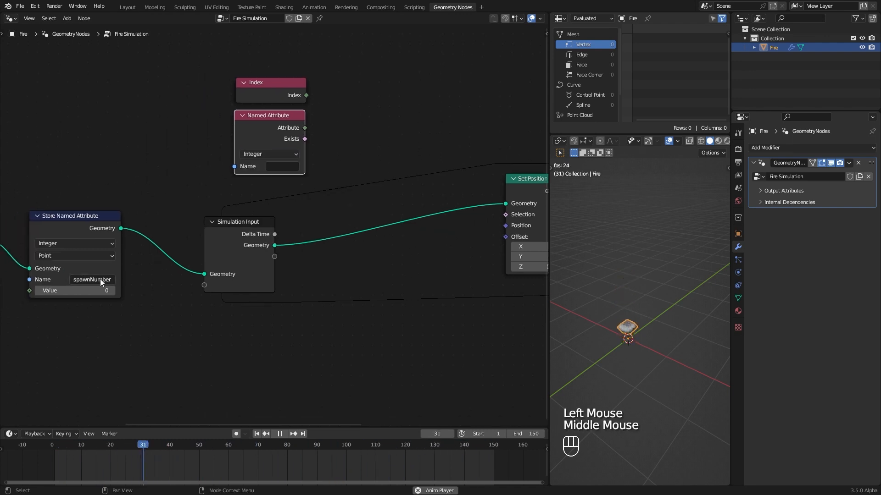
pyautogui.hotkey('ctrl', 'c')
pyautogui.hotkey('ctrl', 'v')
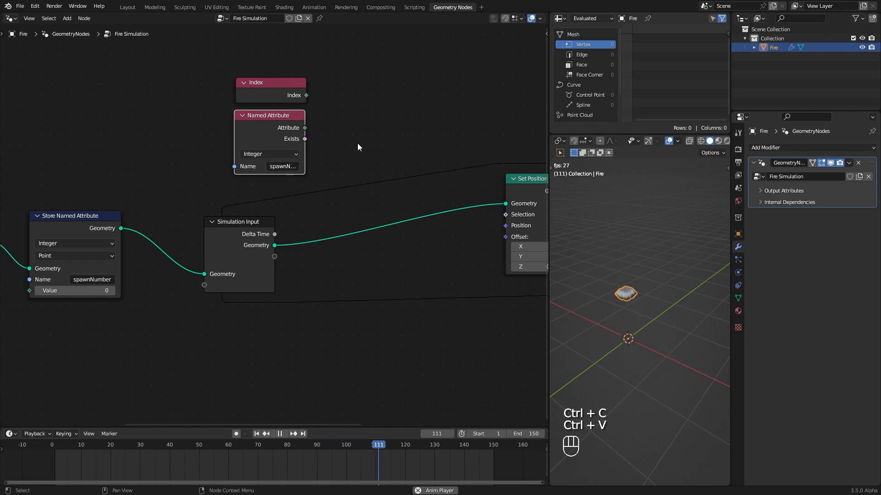
# - Widen the Named Attribute node and add an integer Less Than or Equal compare node with Index feeding input A
pyautogui.moveTo(315, 150); pyautogui.dragTo(236, 169, button='middle')
pyautogui.moveTo(224, 169); pyautogui.dragTo(242, 169)
pyautogui.moveTo(226, 114); pyautogui.dragTo(314, 112)
pyautogui.write('les')
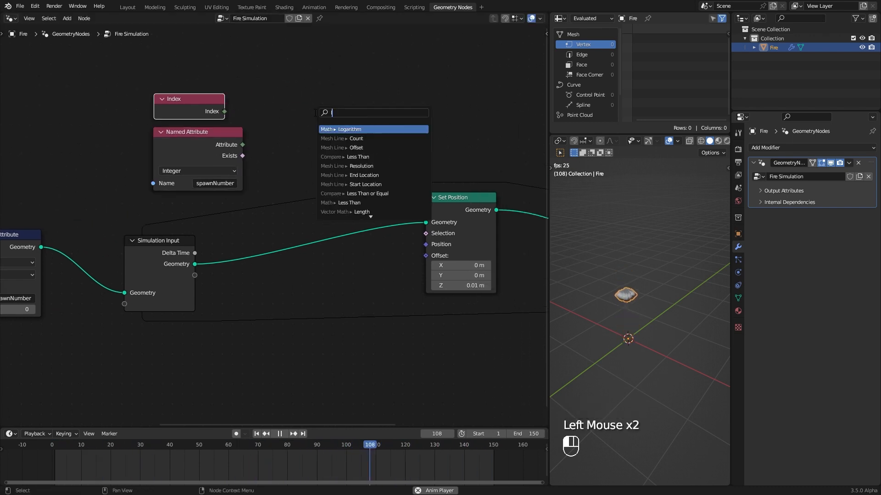
pyautogui.write('s')
pyautogui.press('Down')
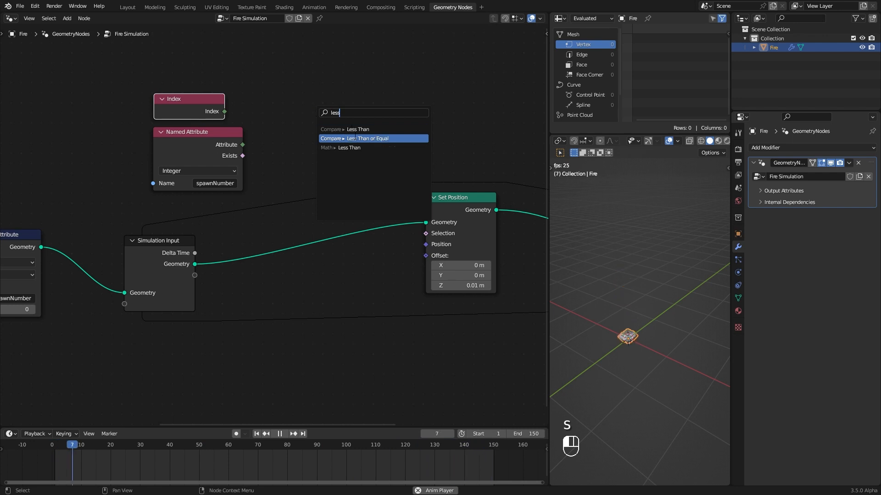
pyautogui.press('Return')
pyautogui.click(324, 100)
# - Connect the spawnNumber attribute to the comparison's input B and its Result to Set Position's Selection, and check the viewport
pyautogui.moveTo(242, 143); pyautogui.dragTo(282, 137)
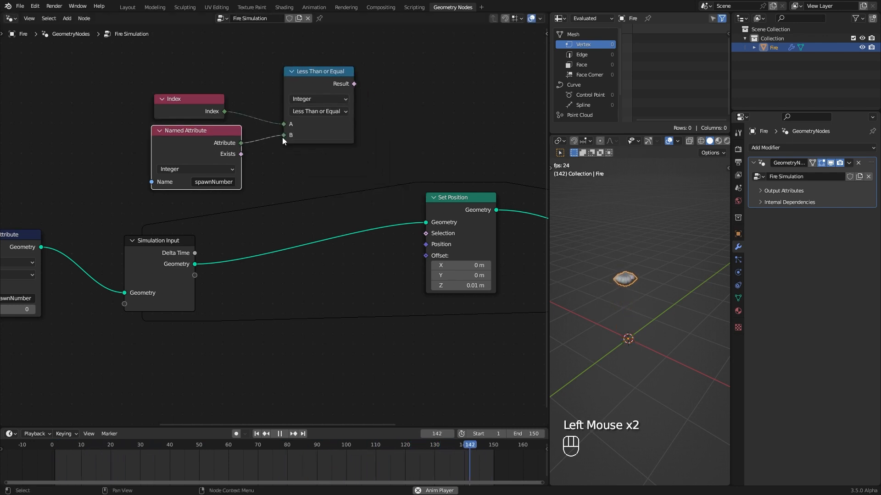
pyautogui.moveTo(339, 81); pyautogui.dragTo(427, 237)
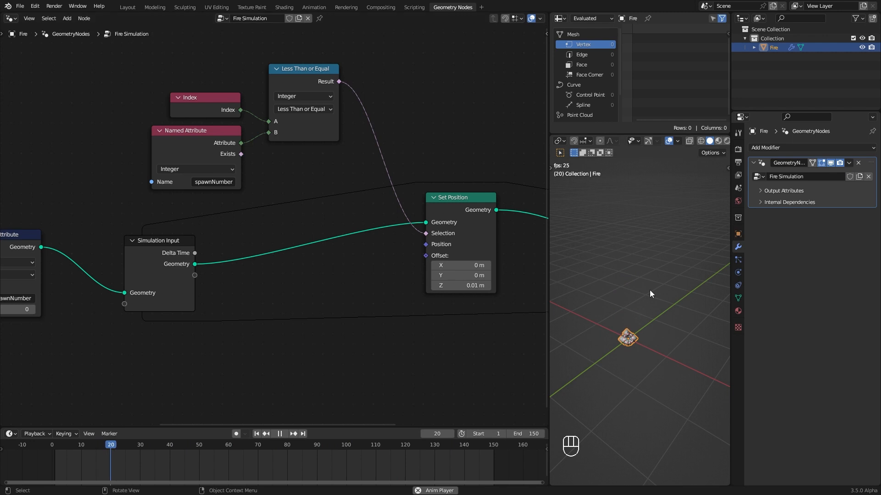
pyautogui.moveTo(681, 376)
pyautogui.mouseDown(button='middle')
pyautogui.moveTo(656, 345)
pyautogui.moveTo(667, 368)
pyautogui.mouseUp(button='middle')
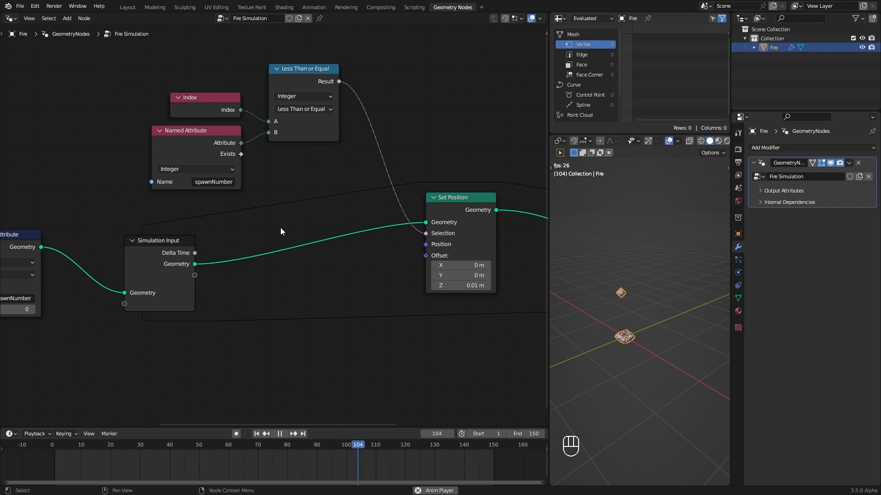
# - Rearrange the Index, Named Attribute and Set Position nodes around the Less Than or Equal comparison for a clearer layout
pyautogui.moveTo(284, 164); pyautogui.dragTo(240, 177, button='middle')
pyautogui.moveTo(95, 67); pyautogui.dragTo(236, 186)
pyautogui.moveTo(253, 96); pyautogui.dragTo(250, 94)
pyautogui.moveTo(428, 225); pyautogui.dragTo(421, 229)
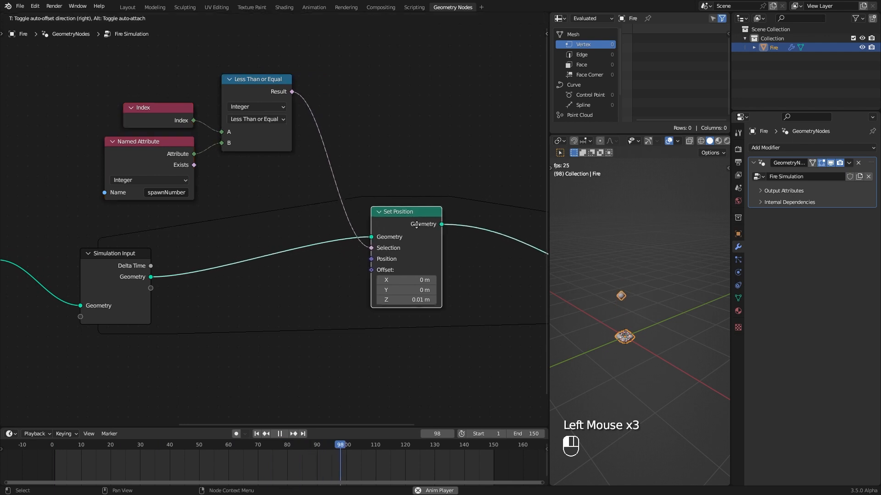
pyautogui.moveTo(144, 153); pyautogui.dragTo(148, 150)
pyautogui.moveTo(147, 120); pyautogui.dragTo(150, 94)
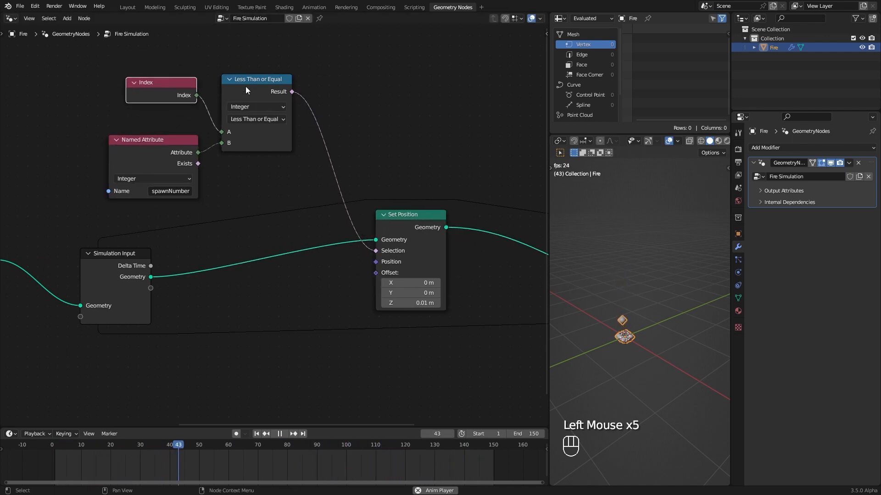
pyautogui.moveTo(154, 152)
pyautogui.mouseDown()
pyautogui.moveTo(167, 147)
pyautogui.moveTo(159, 154)
pyautogui.mouseUp()
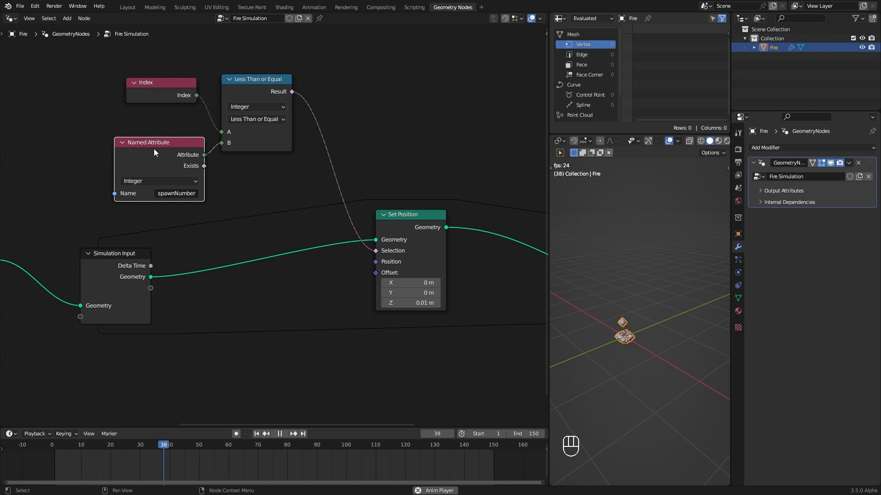
pyautogui.moveTo(430, 270); pyautogui.dragTo(412, 274)
# - Insert a Store Named Attribute node between Set Position and Simulation Output with its data type set to Integer
pyautogui.moveTo(413, 274); pyautogui.dragTo(198, 225, button='middle')
pyautogui.moveTo(475, 221); pyautogui.dragTo(482, 220)
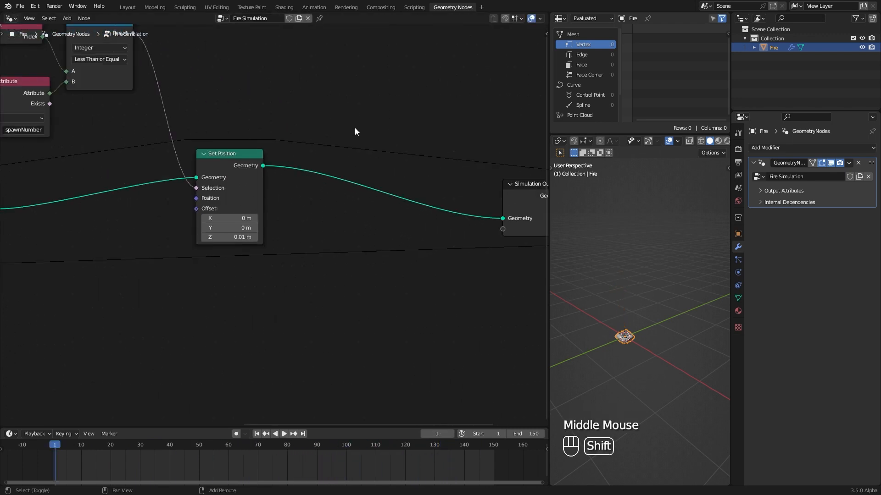
pyautogui.hotkey('shift', 'a')
pyautogui.moveTo(329, 36)
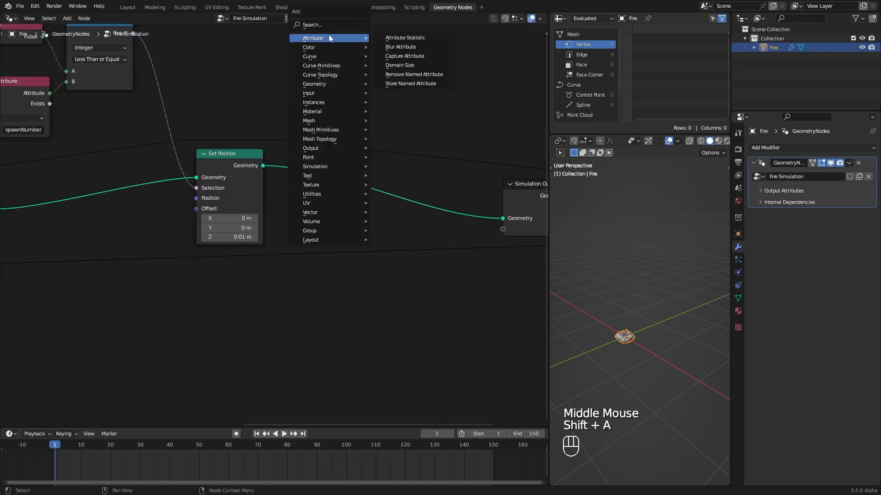
pyautogui.click(410, 83)
pyautogui.click(411, 191)
pyautogui.click(412, 190)
pyautogui.click(414, 211)
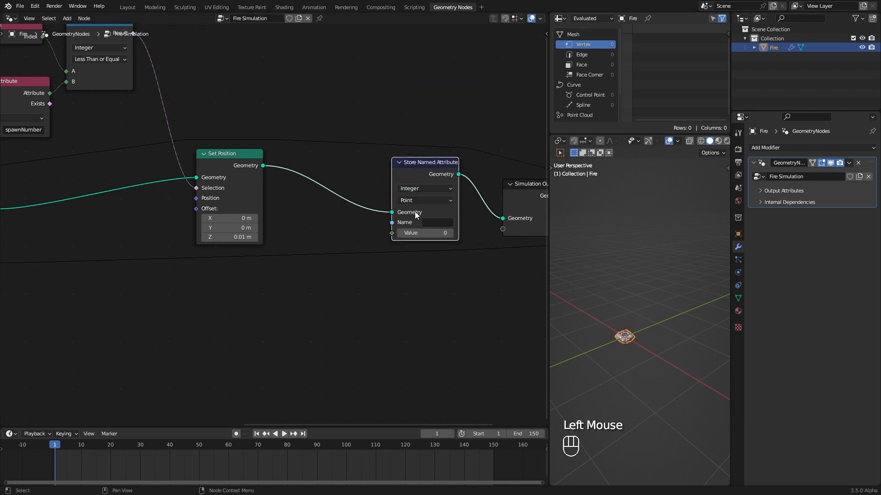
# - Name the attribute spawnNumber on the Store Named Attribute node before Simulation Output and widen that node
pyautogui.click(433, 205)
pyautogui.click(427, 200)
pyautogui.hotkey('ctrl', 'c')
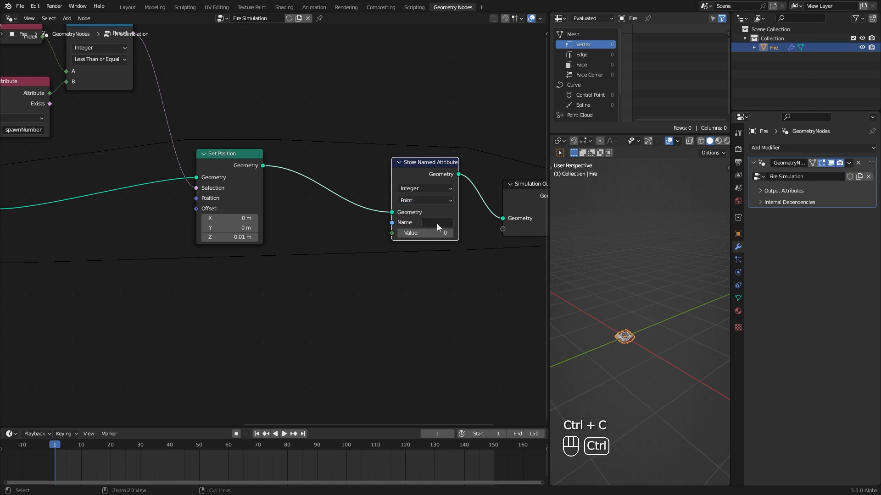
pyautogui.hotkey('ctrl', 'v')
pyautogui.moveTo(459, 211); pyautogui.dragTo(466, 210)
# - Duplicate the spawnNumber Named Attribute node and place the copy below the simulation zone
pyautogui.keyDown('ctrl'); pyautogui.moveTo(409, 205); pyautogui.dragTo(67, 130, button='middle'); pyautogui.keyUp('ctrl')
pyautogui.click(65, 128)
pyautogui.hotkey('shift', 'd')
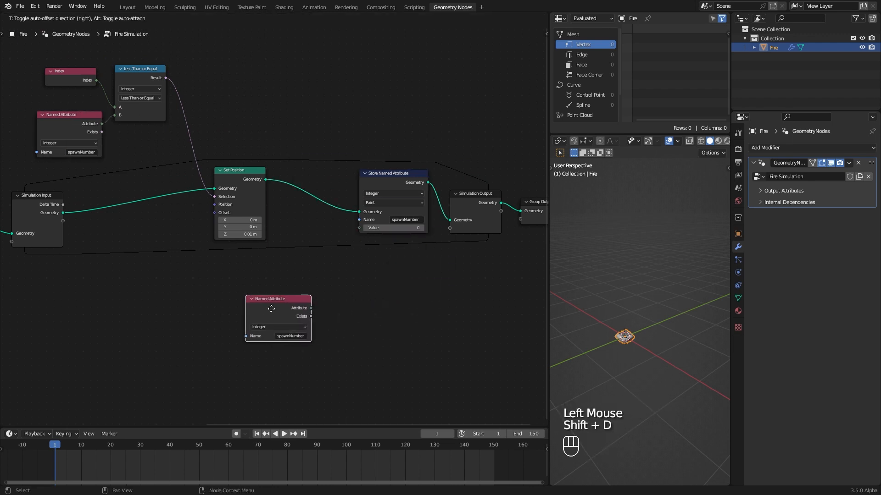
pyautogui.click(270, 309)
# - Add a Math node set to Add, feed it the duplicated spawnNumber attribute, and set its second value to 1
pyautogui.keyDown('ctrl'); pyautogui.moveTo(318, 320); pyautogui.dragTo(364, 345, button='middle'); pyautogui.keyUp('ctrl')
pyautogui.moveTo(398, 393); pyautogui.dragTo(355, 315, button='middle')
pyautogui.hotkey('shift', 'a')
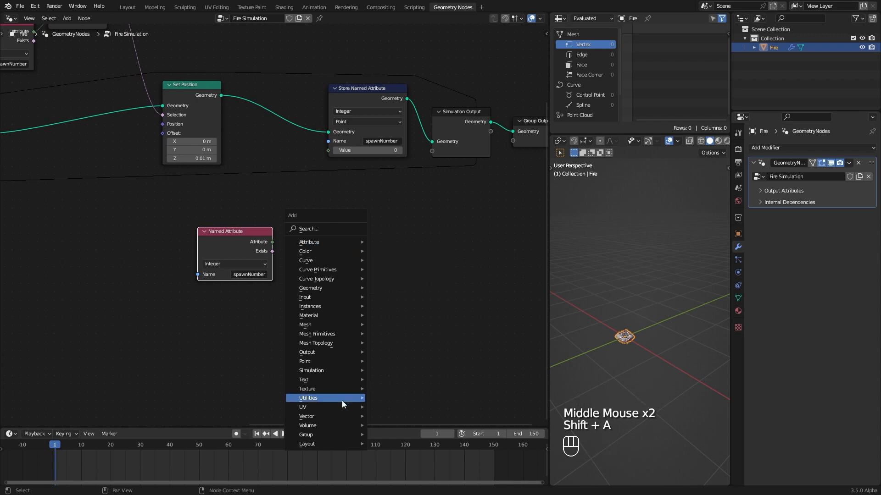
pyautogui.moveTo(340, 400)
pyautogui.click(402, 361)
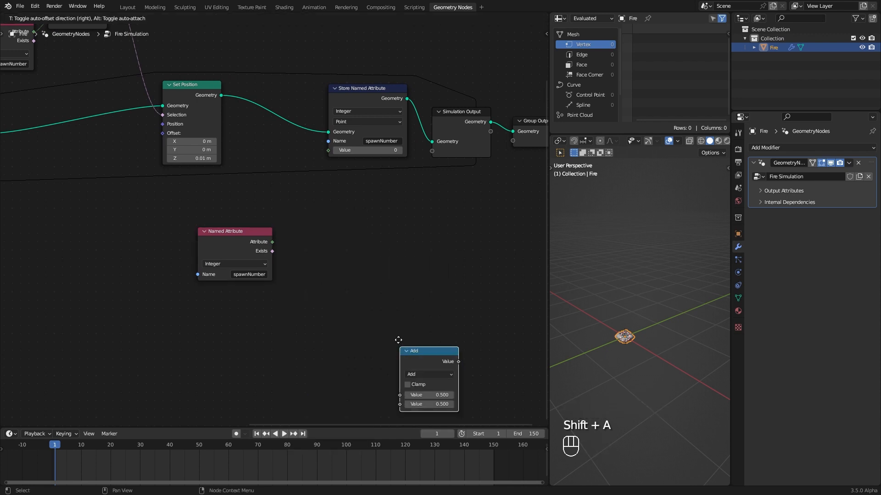
pyautogui.moveTo(273, 242); pyautogui.dragTo(304, 271)
pyautogui.doubleClick(330, 277)
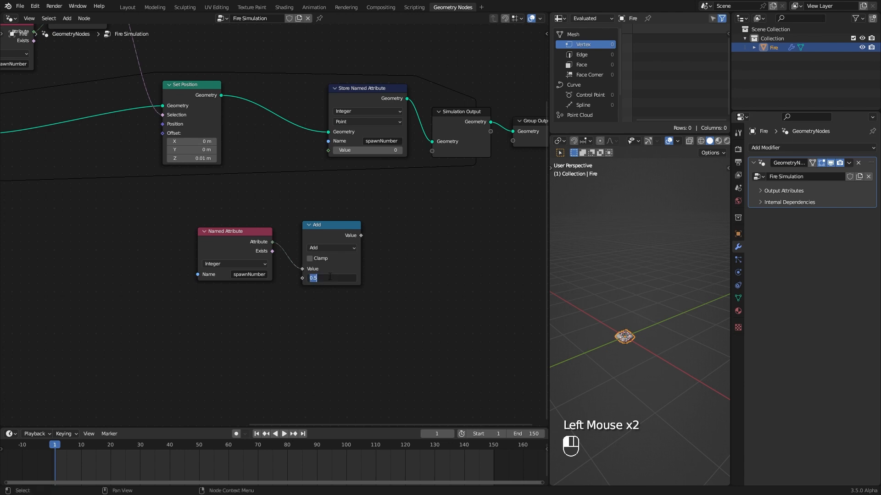
pyautogui.press('Return')
# - Connect the Add result to the Value of the second Store Named Attribute node and tidy the surrounding nodes
pyautogui.moveTo(361, 235); pyautogui.dragTo(332, 146)
pyautogui.moveTo(327, 233); pyautogui.dragTo(325, 199)
pyautogui.moveTo(227, 243); pyautogui.dragTo(264, 222)
pyautogui.moveTo(197, 86); pyautogui.dragTo(178, 87)
pyautogui.moveTo(329, 91); pyautogui.dragTo(328, 92)
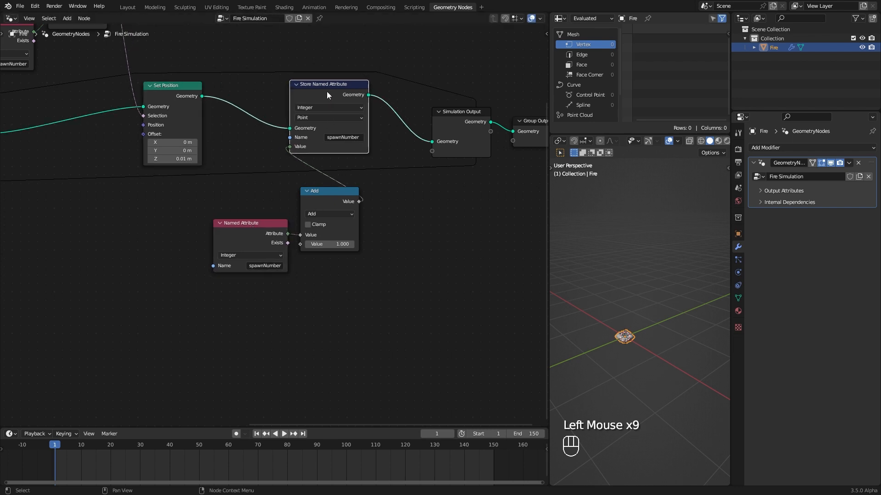
# - Play the simulation from frame 1 and examine how the points rise in the viewport
pyautogui.moveTo(255, 447); pyautogui.dragTo(270, 447)
pyautogui.click(255, 434)
pyautogui.press('space')
pyautogui.moveTo(663, 379); pyautogui.dragTo(601, 362, button='middle')
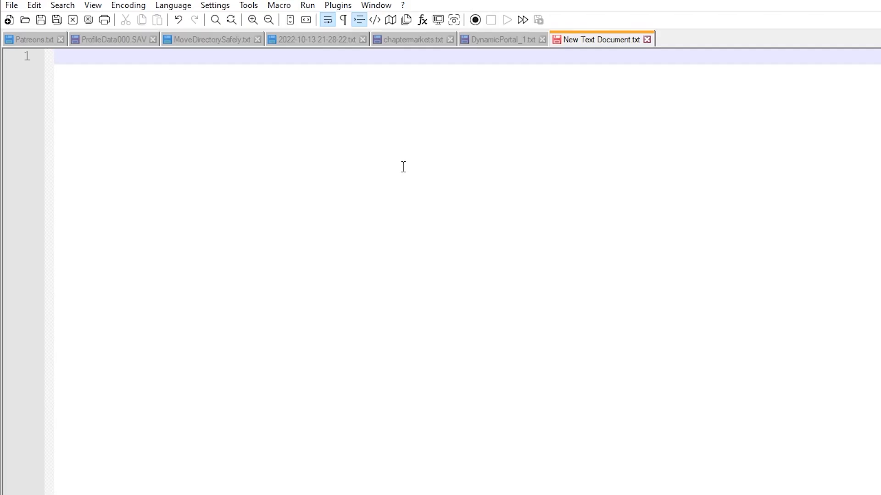
# - Switch to Notepad++ and write the declaration int spawnNumber = 0; in New Text Document.txt, followed by a blank line
pyautogui.write('int')
pyautogui.press('Escape')
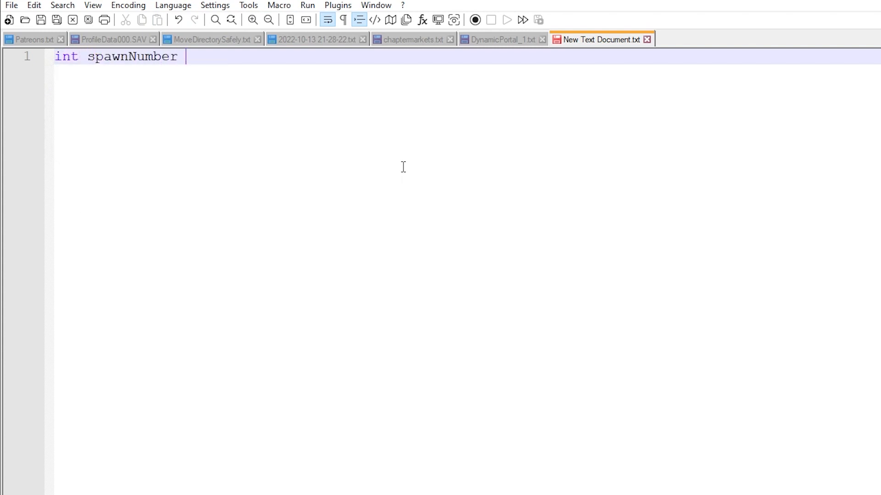
pyautogui.press('Return')
pyautogui.press('Return')
# - Write an empty void Update() function with braces below the variable declaration
pyautogui.write('void')
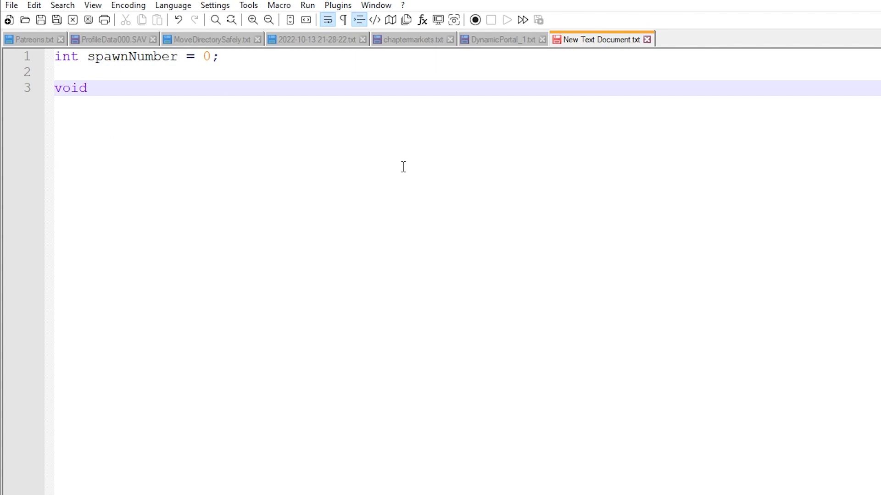
pyautogui.write('){}')
pyautogui.press('Left')
pyautogui.press('Return')
# - Inside Update(), write an if(index <= spawnNumber) block that calls Addvelocity();
pyautogui.write('if()')
pyautogui.write('inde')
pyautogui.write('x <= ')
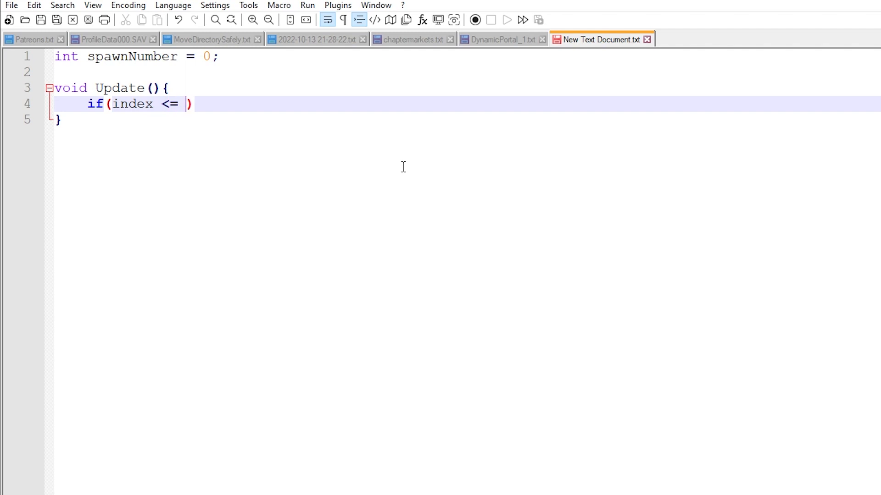
pyautogui.write('spawn')
pyautogui.press('Return')
pyautogui.write('){')
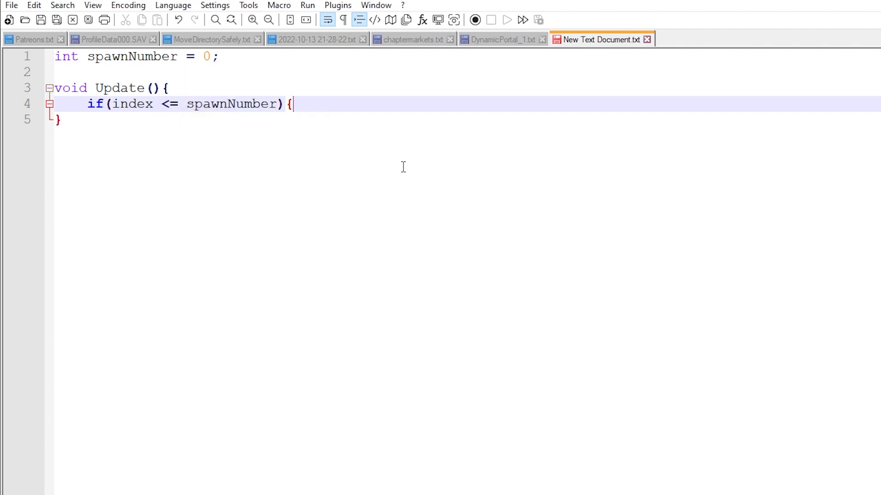
pyautogui.press('Return')
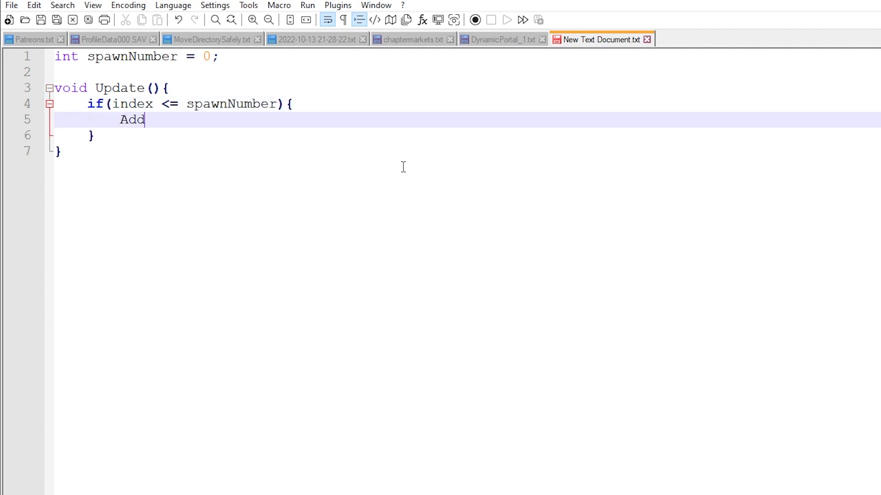
pyautogui.write('Addvelocity();')
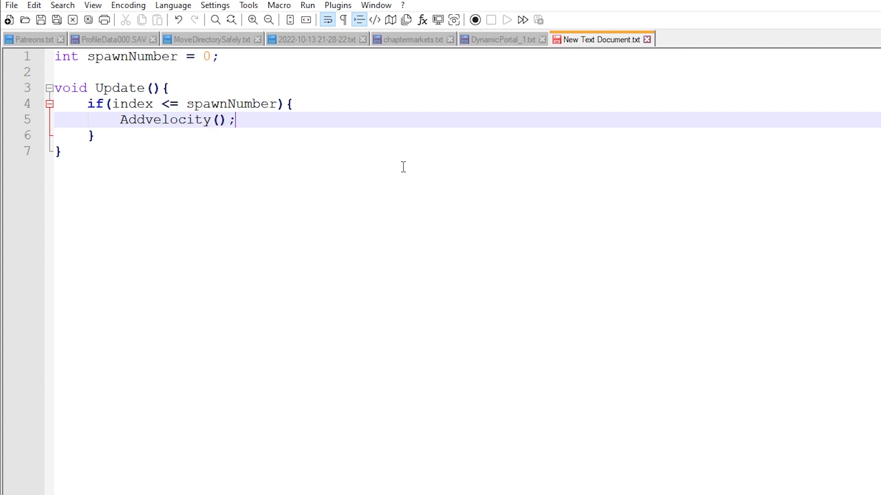
# - Add blank lines around the if block and inside it in the Update() function
pyautogui.click(299, 106)
pyautogui.press('Return')
pyautogui.click(250, 136)
pyautogui.press('Return')
pyautogui.click(171, 87)
pyautogui.press('Return')
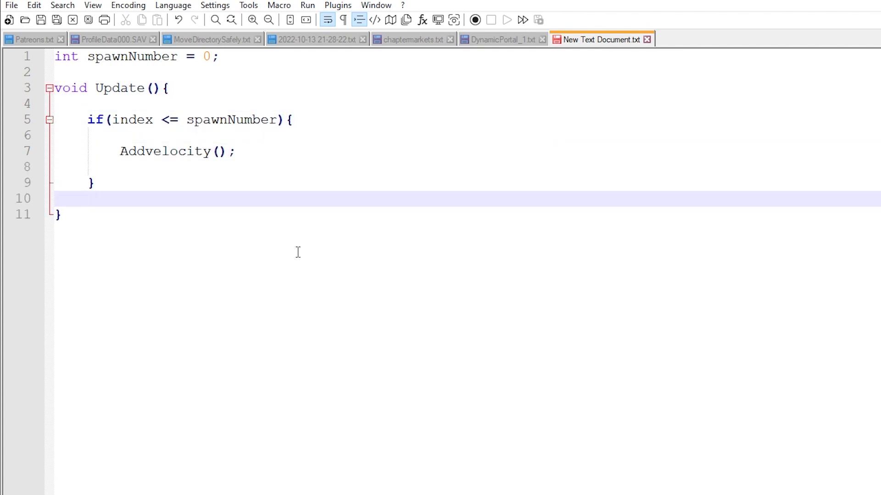
# - Write a statement that increments spawnNumber after the if block, before the closing brace of Update()
pyautogui.write('spaw')
pyautogui.press('Return')
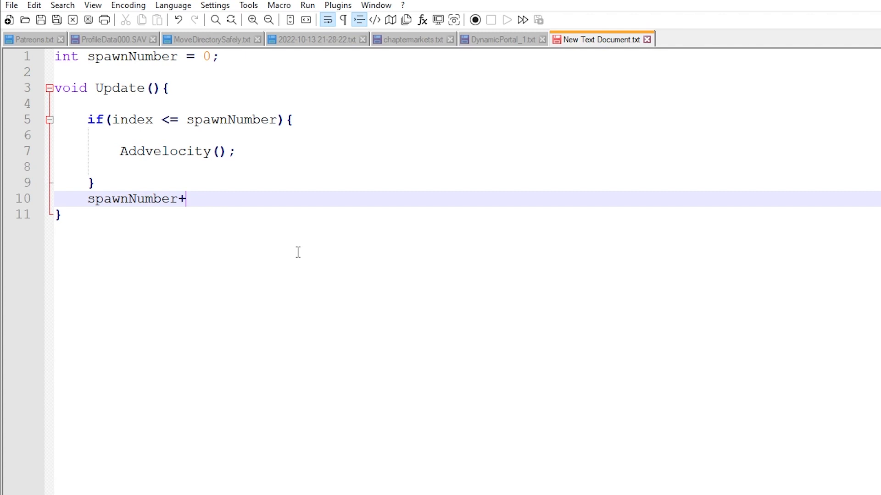
pyautogui.write('= spa')
pyautogui.press('Return')
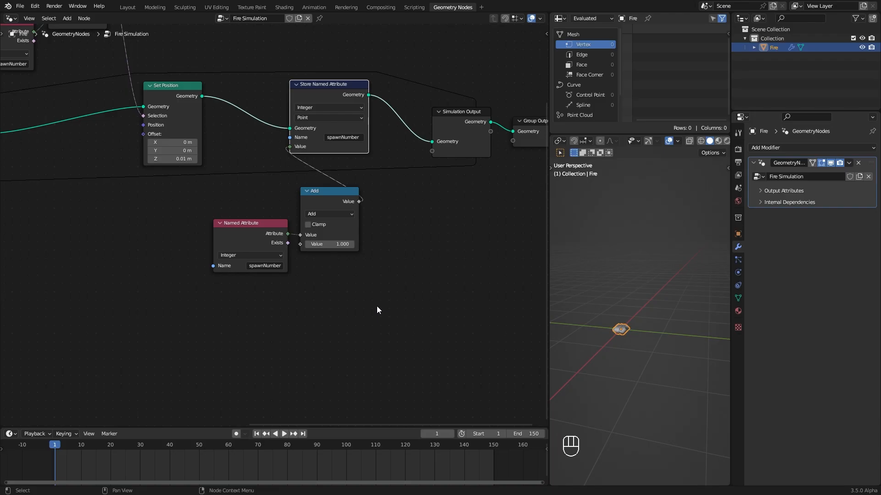
# - Switch to Blender and set the Add node that increments spawnNumber to 10
pyautogui.moveTo(336, 229); pyautogui.dragTo(340, 229)
pyautogui.moveTo(367, 272); pyautogui.dragTo(353, 266)
pyautogui.moveTo(308, 238); pyautogui.dragTo(309, 239)
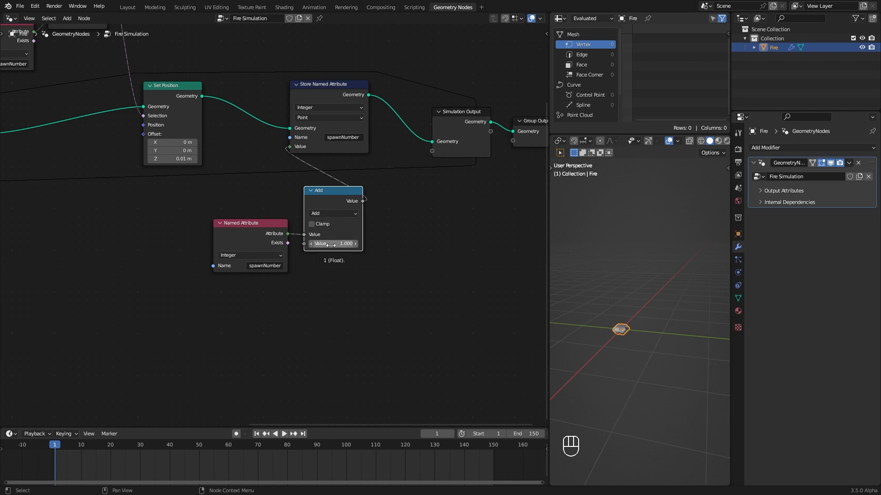
pyautogui.click(331, 246)
pyautogui.press('Return')
# - Set the initial spawnNumber value to 9 in the Store Named Attribute node before the Simulation Input
pyautogui.click(323, 192)
pyautogui.moveTo(207, 257); pyautogui.dragTo(476, 275, button='middle')
pyautogui.moveTo(46, 284); pyautogui.dragTo(303, 329, button='middle')
pyautogui.moveTo(325, 154); pyautogui.dragTo(331, 149)
pyautogui.doubleClick(353, 209)
pyautogui.press('Return')
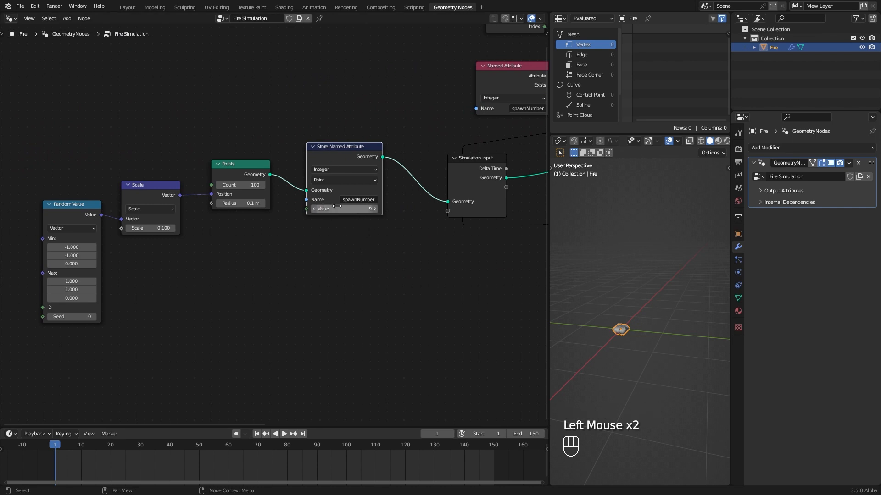
# - Play the simulation from frame 1 to examine how the points are released, and return to the first frame
pyautogui.click(249, 446)
pyautogui.click(258, 433)
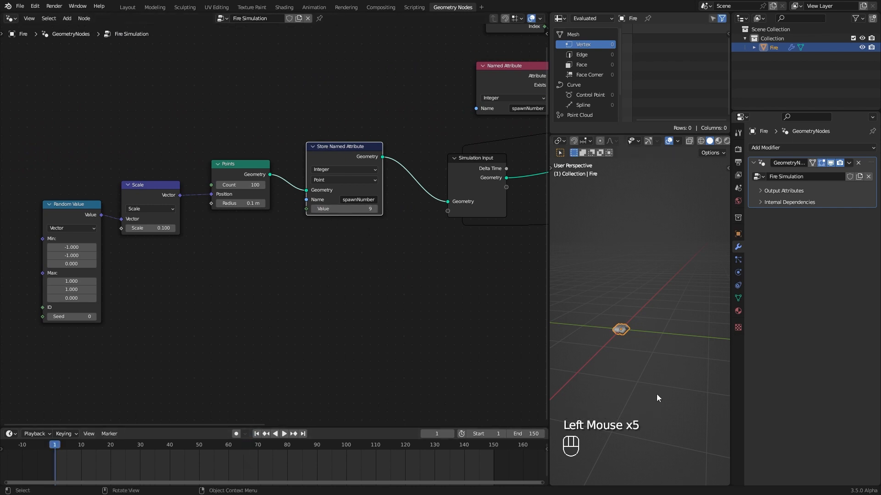
pyautogui.press('space')
pyautogui.moveTo(659, 390); pyautogui.dragTo(651, 370, button='middle')
pyautogui.press('space')
pyautogui.click(256, 434)
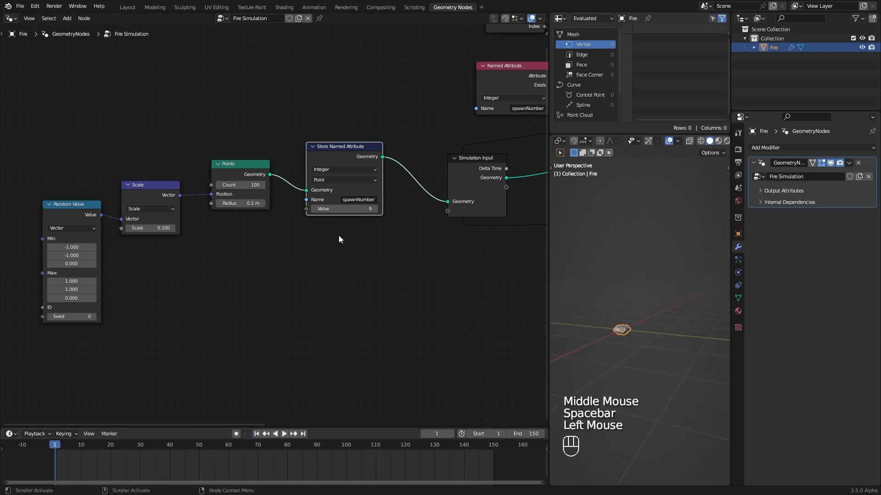
# - Set the value of the Add node that increments spawnNumber to 1
pyautogui.click(370, 273)
pyautogui.moveTo(371, 273); pyautogui.dragTo(17, 288, button='middle')
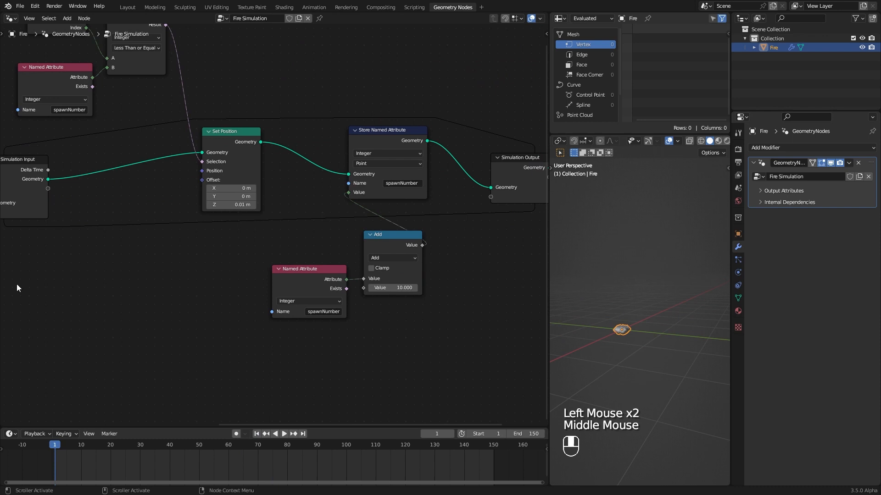
pyautogui.click(391, 288)
pyautogui.write('1')
pyautogui.press('Return')
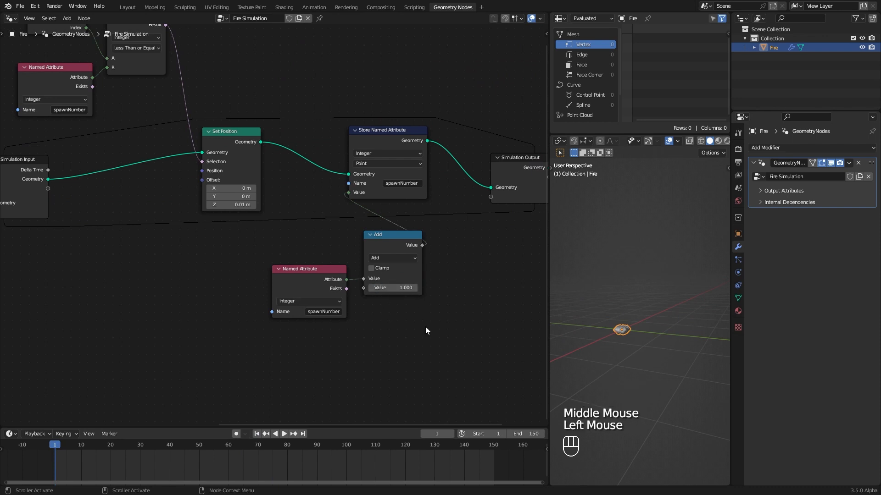
# - Play the simulation and examine the rising points with the current increment
pyautogui.click(631, 377)
pyautogui.press('space')
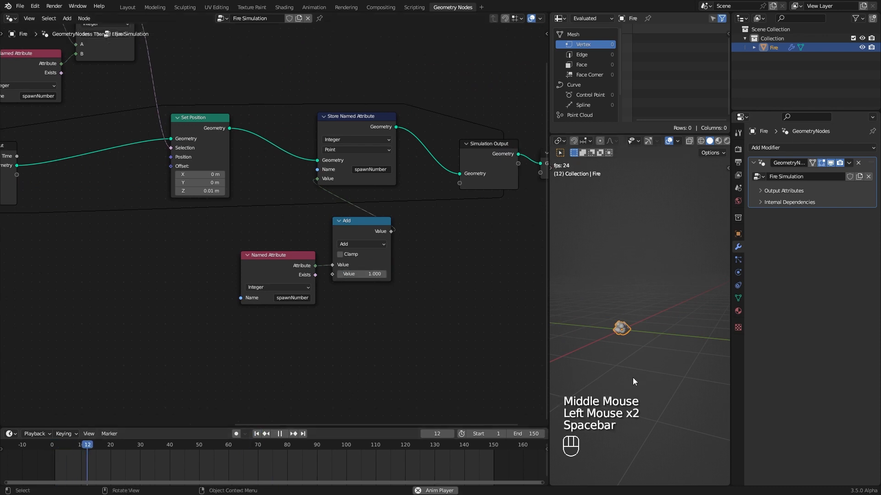
pyautogui.moveTo(651, 343)
pyautogui.mouseDown(button='middle')
pyautogui.moveTo(671, 339)
pyautogui.moveTo(646, 357)
pyautogui.moveTo(650, 346)
pyautogui.mouseUp(button='middle')
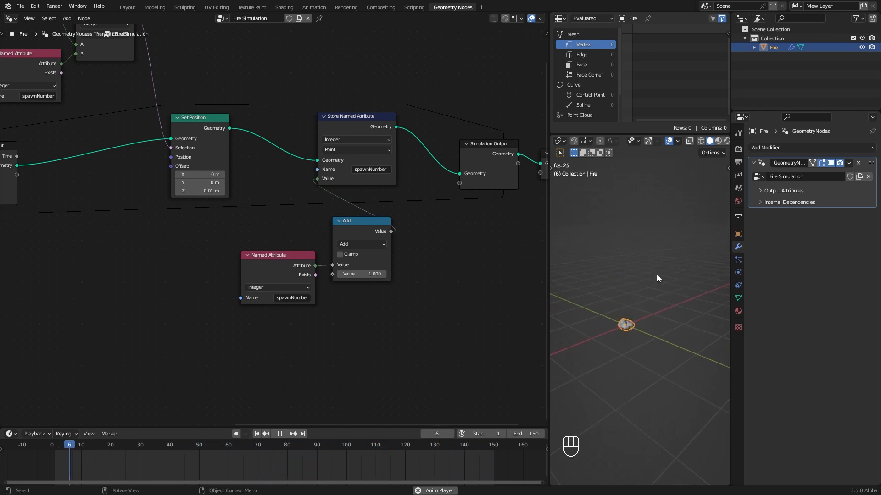
# - Move the in-simulation Store Named Attribute node and its spawnNumber increment nodes away from Set Position to make room
pyautogui.moveTo(144, 215); pyautogui.dragTo(183, 220, button='middle')
pyautogui.keyDown('ctrl'); pyautogui.moveTo(275, 206); pyautogui.dragTo(275, 234, button='middle'); pyautogui.keyUp('ctrl')
pyautogui.moveTo(183, 109); pyautogui.dragTo(149, 106)
pyautogui.moveTo(372, 154); pyautogui.dragTo(481, 323)
pyautogui.keyDown('ctrl'); pyautogui.moveTo(289, 238); pyautogui.dragTo(289, 206, button='middle'); pyautogui.keyUp('ctrl')
# - Duplicate the Set Position node, insert the copy before Store Named Attribute, and label it Curl Noise
pyautogui.click(263, 195)
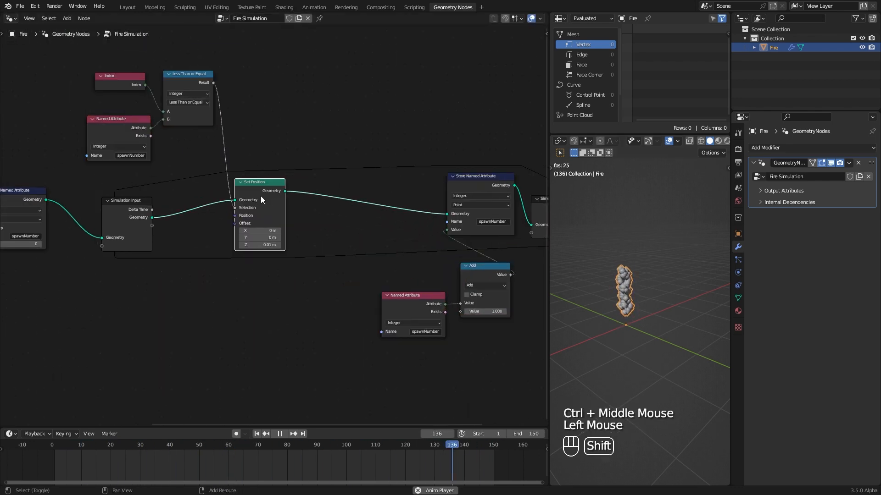
pyautogui.hotkey('shift', 'd')
pyautogui.click(350, 192)
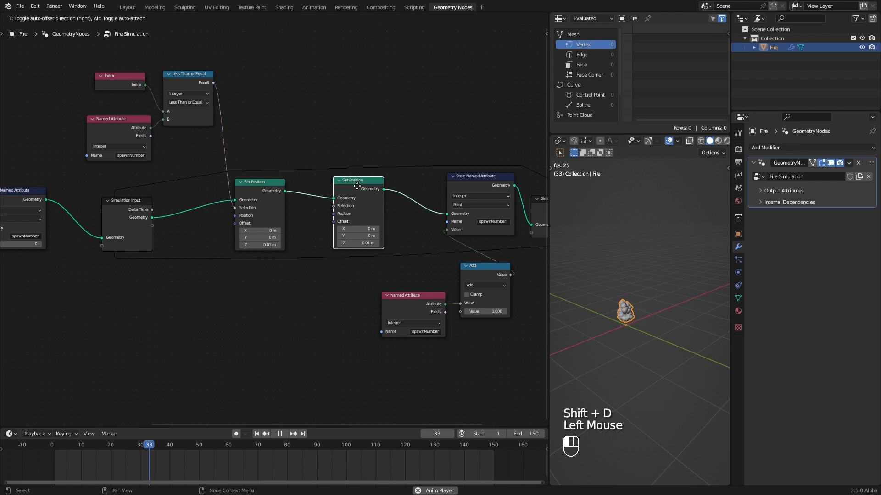
pyautogui.keyDown('ctrl'); pyautogui.moveTo(310, 310); pyautogui.dragTo(312, 296, button='middle'); pyautogui.keyUp('ctrl')
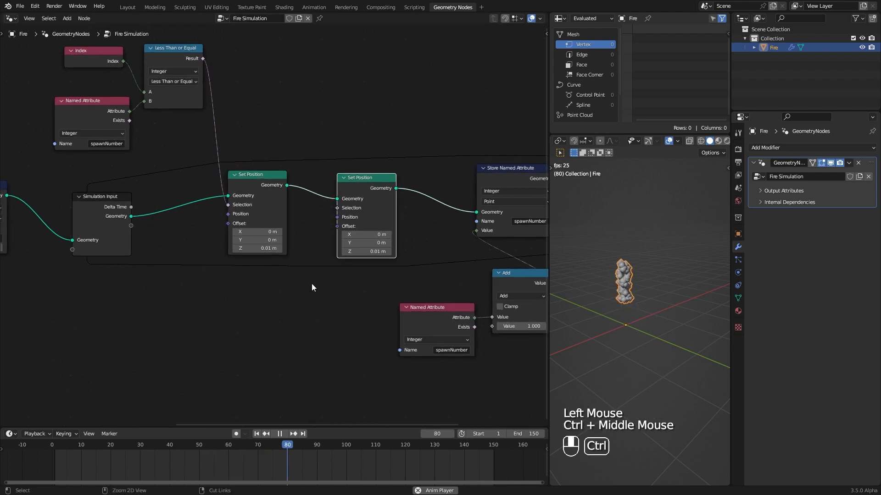
pyautogui.press('F2')
pyautogui.write('Curl Noise')
pyautogui.press('Return')
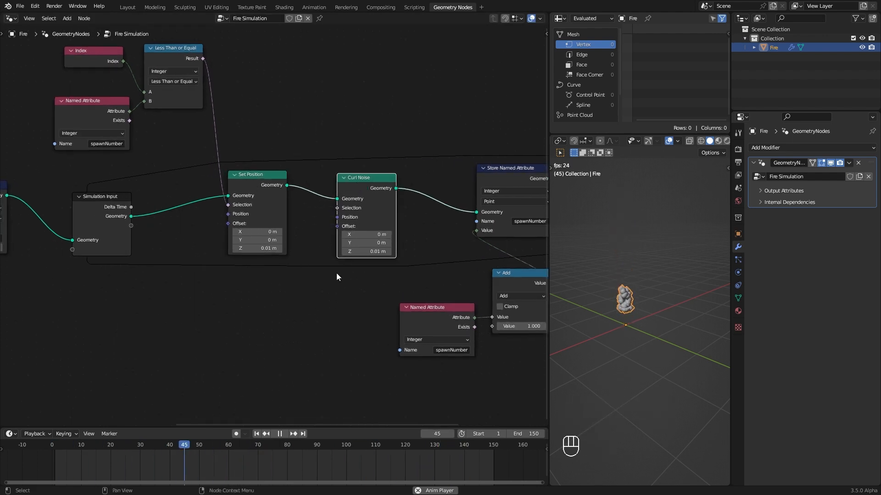
# - Connect the Less Than or Equal result to the Curl Noise node's Selection input and stop playback
pyautogui.moveTo(203, 58); pyautogui.dragTo(338, 209)
pyautogui.click(345, 212)
pyautogui.moveTo(285, 312); pyautogui.dragTo(281, 229, button='middle')
pyautogui.press('space')
pyautogui.click(281, 229)
# - Add a Noise Texture node below the Set Position nodes and set its scale to 0.3
pyautogui.hotkey('shift', 'a')
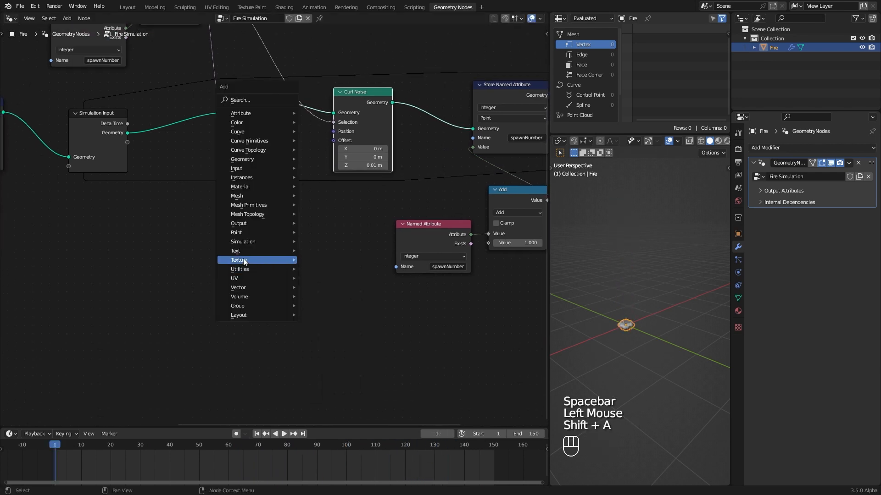
pyautogui.moveTo(288, 260)
pyautogui.click(328, 314)
pyautogui.click(225, 240)
pyautogui.click(249, 290)
pyautogui.press('Return')
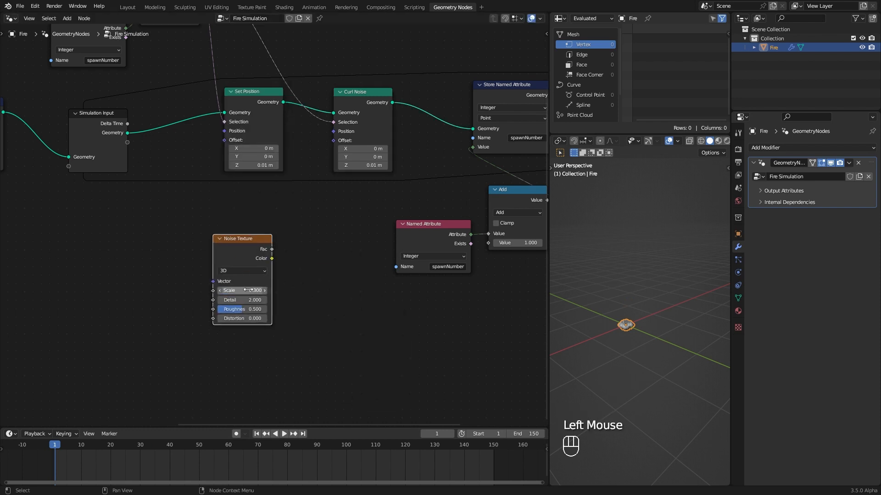
# - Preview the Noise Texture's Color output on the Set Position geometry through a Viewer node
pyautogui.moveTo(247, 247); pyautogui.dragTo(182, 268)
pyautogui.keyDown('ctrl'); pyautogui.keyDown('shift'); pyautogui.click(182, 268); pyautogui.keyUp('shift'); pyautogui.keyUp('ctrl')
pyautogui.keyDown('ctrl'); pyautogui.keyDown('shift'); pyautogui.click(181, 268); pyautogui.keyUp('shift'); pyautogui.keyUp('ctrl')
pyautogui.keyDown('ctrl'); pyautogui.keyDown('shift'); pyautogui.click(253, 98); pyautogui.keyUp('shift'); pyautogui.keyUp('ctrl')
pyautogui.click(257, 272)
pyautogui.moveTo(257, 273); pyautogui.dragTo(326, 229)
pyautogui.click(334, 237)
pyautogui.click(331, 254)
# - Examine the noise values of the point cloud's points in the spreadsheet and delete the Viewer node
pyautogui.scroll(-2, 590, 93)
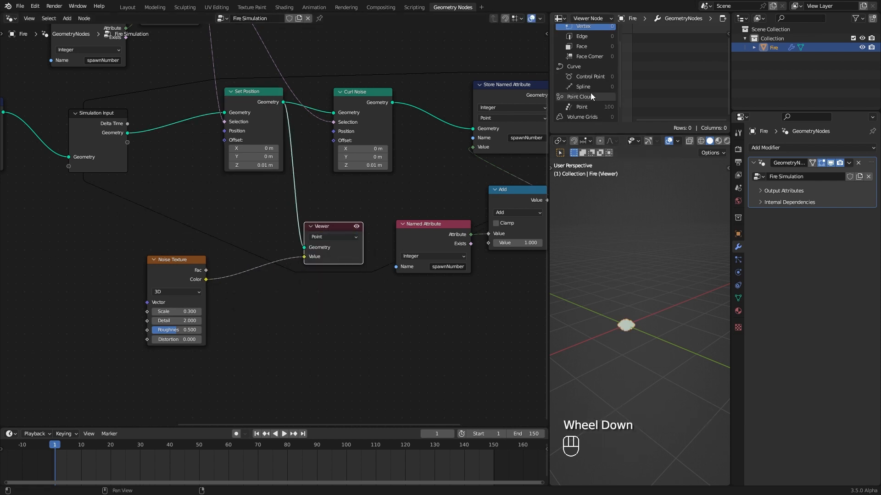
pyautogui.click(585, 91)
pyautogui.click(665, 119)
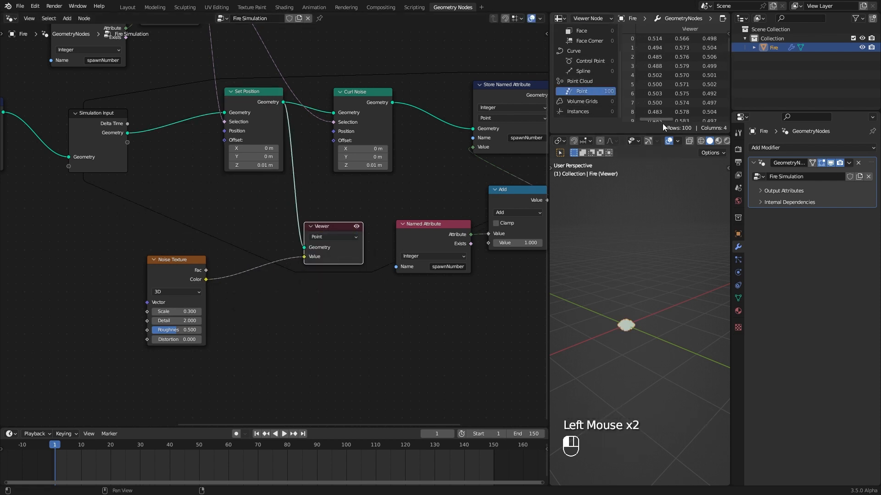
pyautogui.moveTo(727, 51)
pyautogui.mouseDown()
pyautogui.moveTo(728, 65)
pyautogui.moveTo(727, 45)
pyautogui.mouseUp()
pyautogui.moveTo(638, 340); pyautogui.dragTo(636, 366, button='middle')
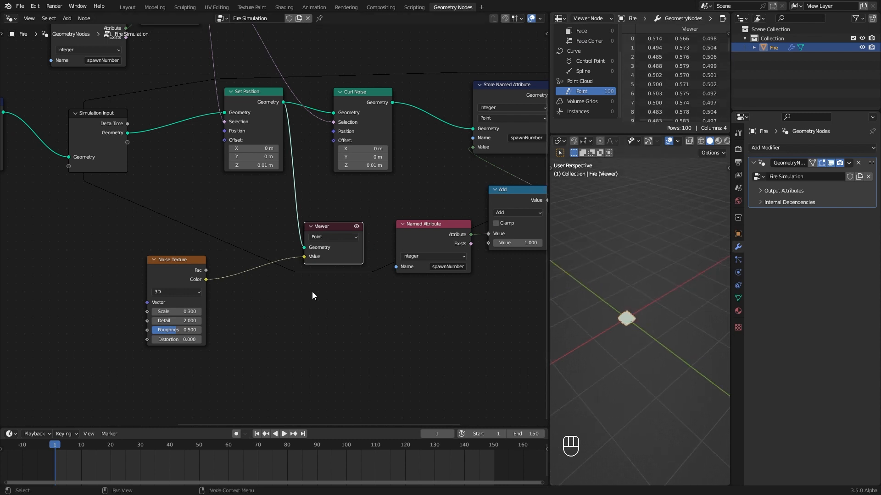
pyautogui.click(305, 254)
pyautogui.press('x')
# - Add a vector Map Range node fed by the Noise Texture's Color output
pyautogui.moveTo(226, 279); pyautogui.dragTo(216, 256, button='middle')
pyautogui.moveTo(195, 257); pyautogui.dragTo(271, 265)
pyautogui.write('map')
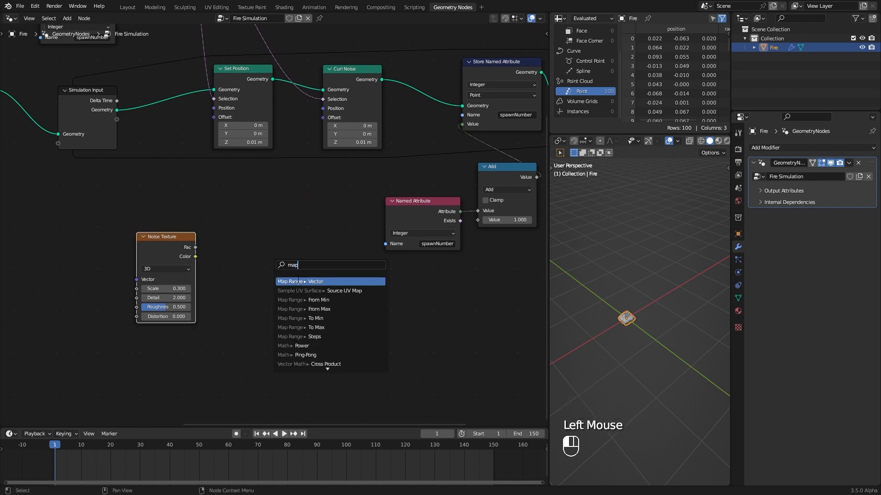
pyautogui.click(303, 283)
pyautogui.click(285, 206)
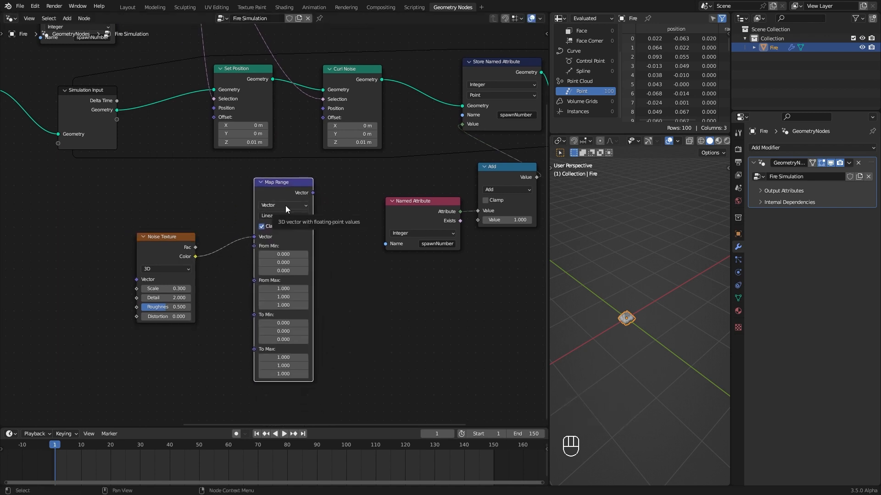
# - Set the X and Y components of the Map Range node's To Min to -1
pyautogui.click(292, 325)
pyautogui.write('-1')
pyautogui.press('Return')
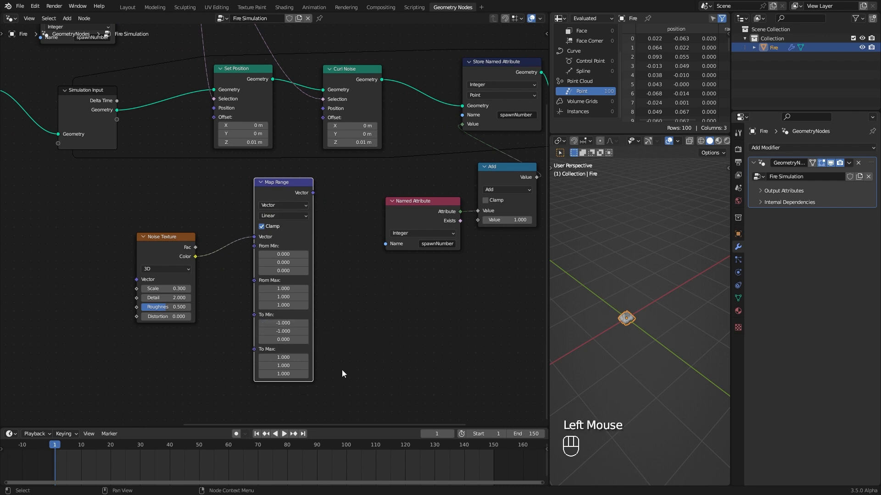
pyautogui.scroll(1, 321, 359)
pyautogui.scroll(1, 321, 359)
pyautogui.moveTo(321, 359); pyautogui.dragTo(330, 342, button='middle')
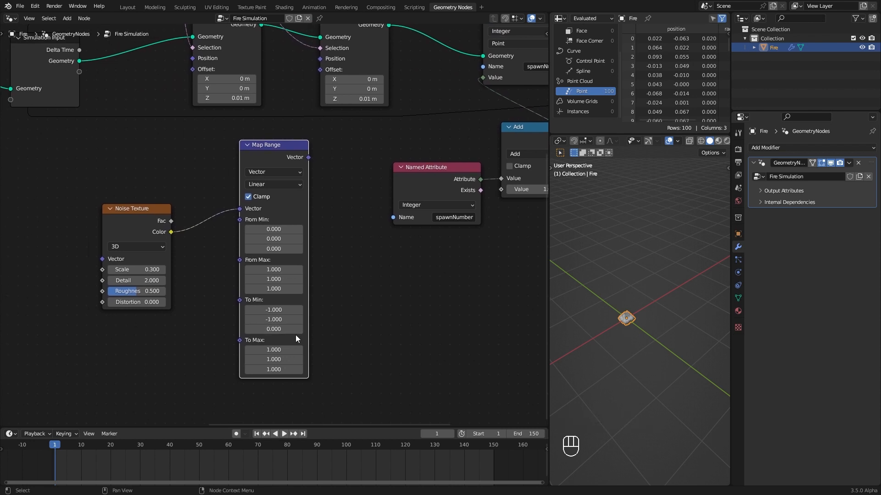
# - Rearrange the noise nodes and connect the Map Range vector to the Curl Noise node's Offset
pyautogui.moveTo(137, 209); pyautogui.dragTo(88, 217)
pyautogui.moveTo(274, 149); pyautogui.dragTo(279, 207)
pyautogui.moveTo(318, 102); pyautogui.dragTo(323, 70)
# - Play the simulation from frame 1 to examine the effect of the noise offset on the points
pyautogui.click(261, 445)
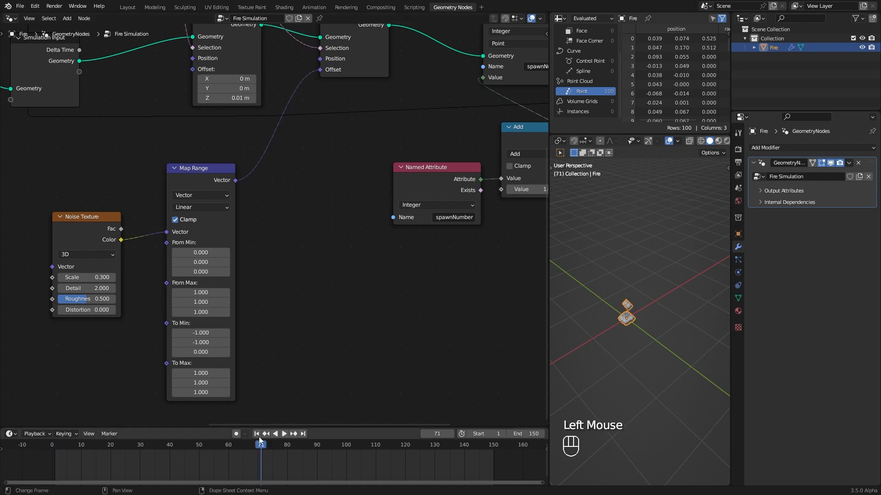
pyautogui.click(256, 433)
pyautogui.press('space')
pyautogui.moveTo(657, 364)
pyautogui.mouseDown(button='middle')
pyautogui.moveTo(693, 323)
pyautogui.moveTo(667, 243)
pyautogui.moveTo(662, 367)
pyautogui.mouseUp(button='middle')
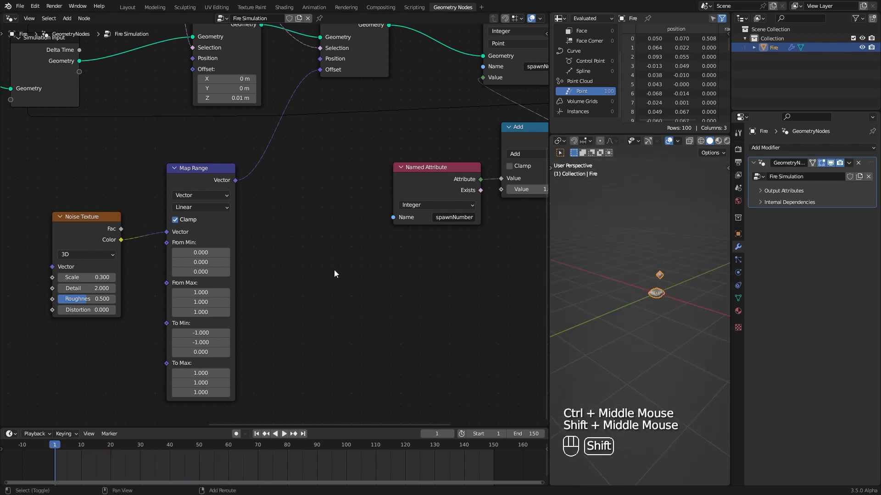
# - Insert a Vector Math node between the Map Range node and the Curl Noise offset
pyautogui.hotkey('shift', 'a')
pyautogui.moveTo(335, 264)
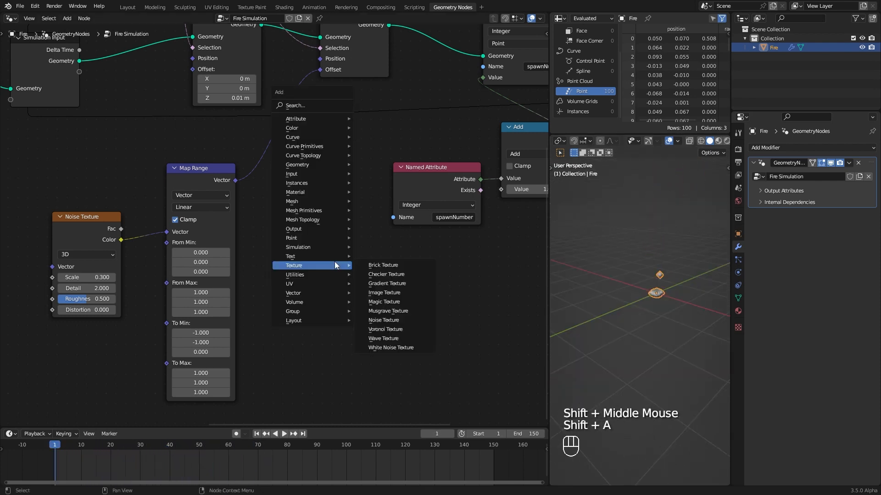
pyautogui.moveTo(322, 294)
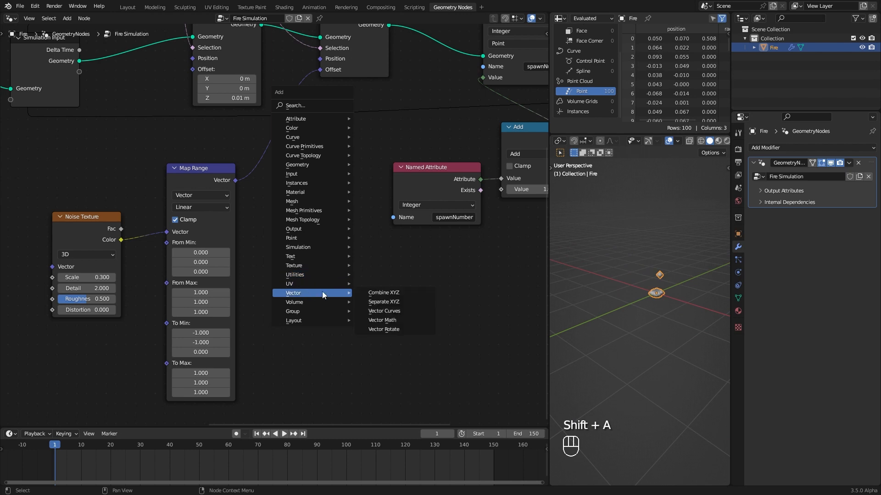
pyautogui.click(382, 320)
pyautogui.click(268, 147)
# - Change the new Vector Math node's operation to Scale with a factor of 0.1
pyautogui.click(313, 171)
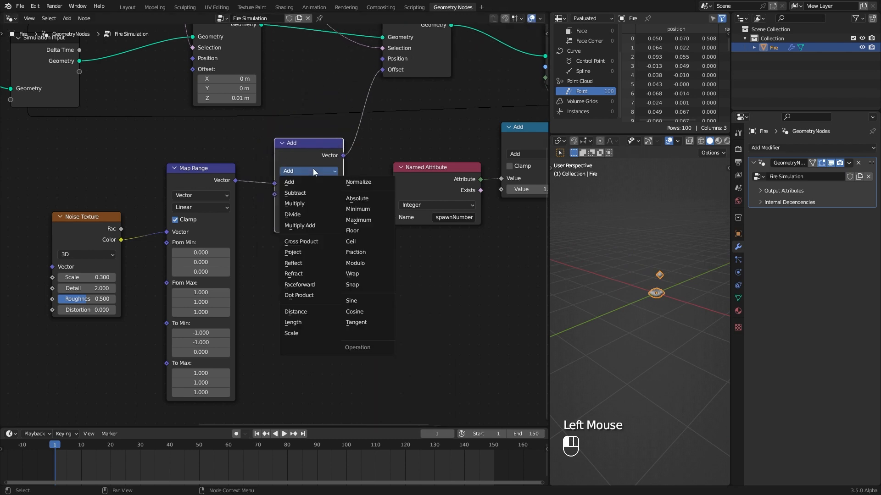
pyautogui.click(302, 333)
pyautogui.click(310, 194)
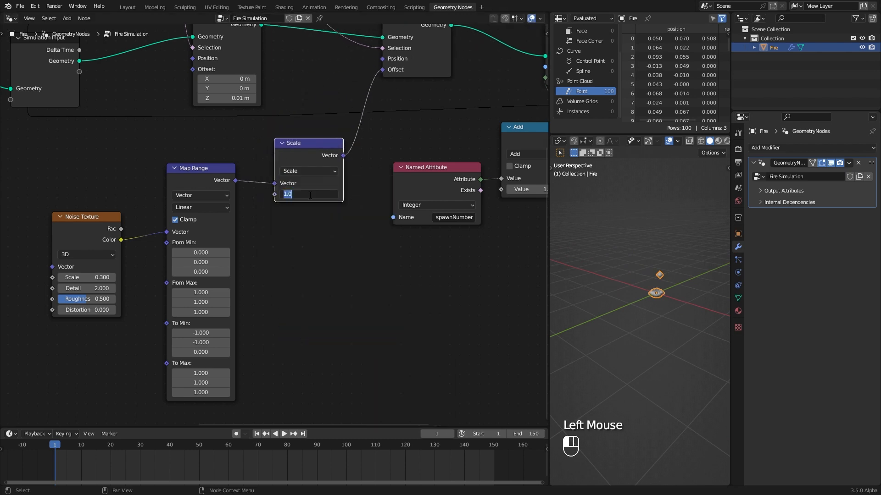
pyautogui.write('.1')
pyautogui.click(320, 232)
# - Play the simulation and adjust the Noise Texture's scale while it runs
pyautogui.press('space')
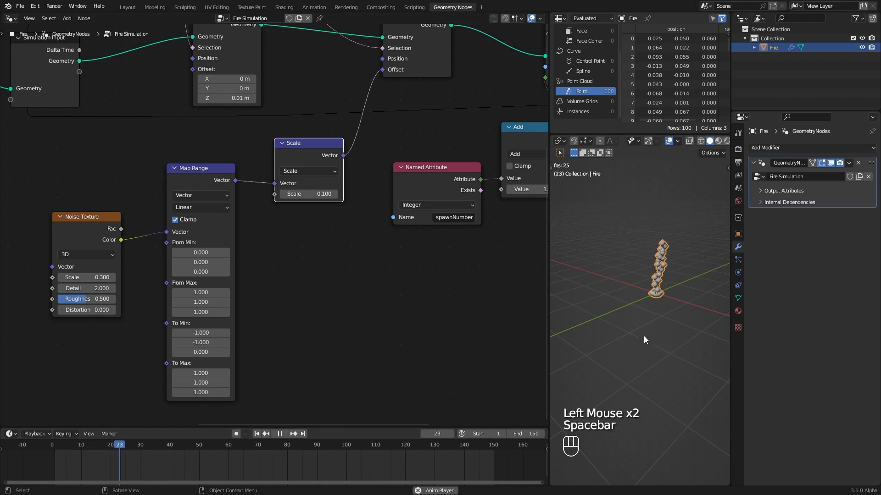
pyautogui.moveTo(670, 316)
pyautogui.keyDown('ctrl'); pyautogui.mouseDown(button='middle')
pyautogui.moveTo(665, 295)
pyautogui.moveTo(670, 314)
pyautogui.moveTo(617, 308)
pyautogui.moveTo(669, 317)
pyautogui.mouseUp(button='middle'); pyautogui.keyUp('ctrl')
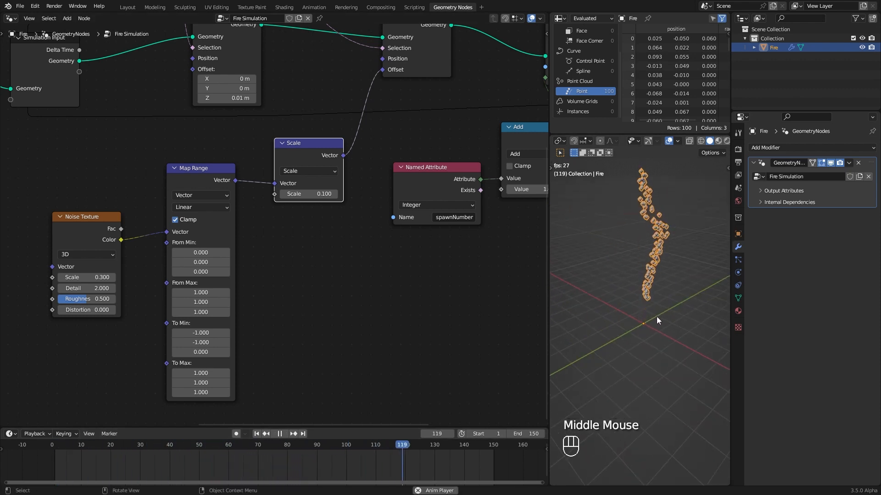
pyautogui.keyDown('ctrl'); pyautogui.moveTo(658, 277); pyautogui.dragTo(662, 297, button='middle'); pyautogui.keyUp('ctrl')
pyautogui.click(86, 277)
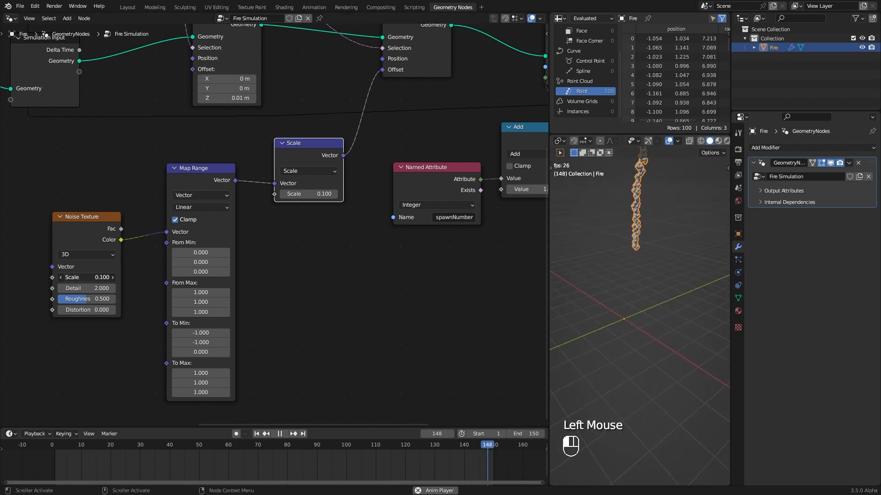
pyautogui.moveTo(86, 277); pyautogui.dragTo(115, 278)
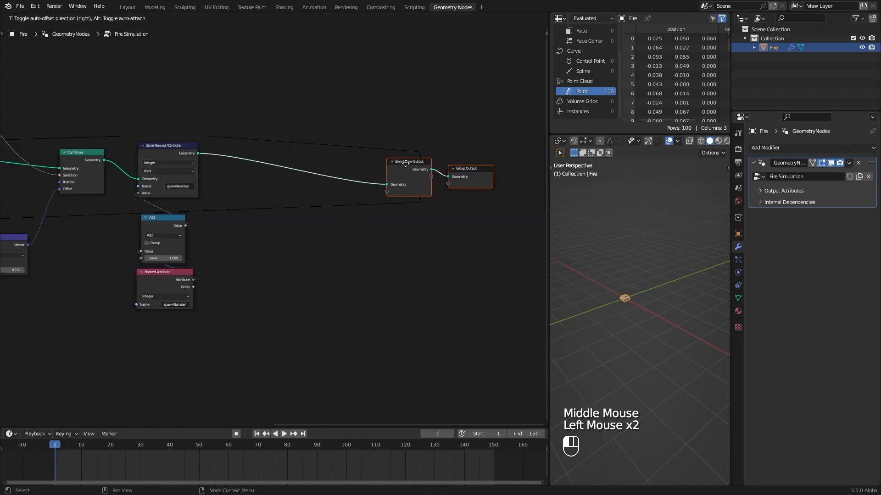
# - Move the Simulation Output and Group Output nodes farther from the Store Named Attribute node to make room
pyautogui.moveTo(406, 165); pyautogui.dragTo(417, 165)
pyautogui.click(373, 235)
pyautogui.moveTo(298, 251); pyautogui.dragTo(340, 251, button='middle')
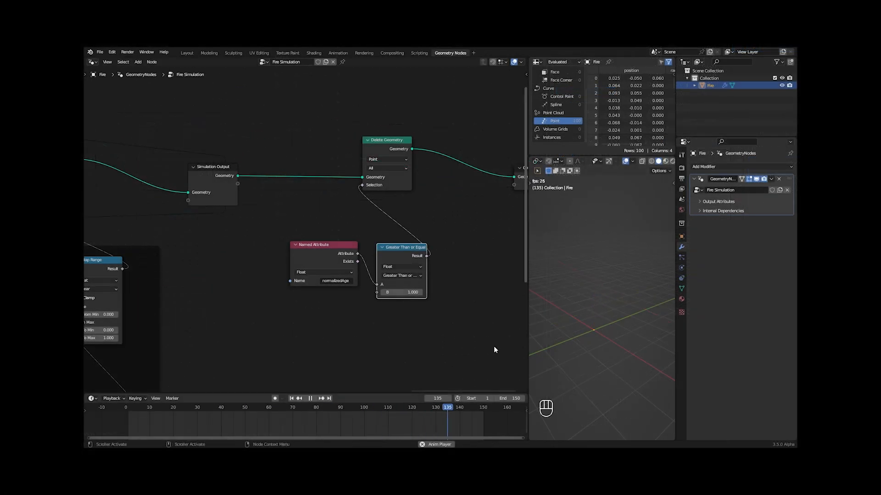
# - Preview the Map Range result on the Delete Geometry output through a Viewer node during playback, and remove the viewer
pyautogui.keyDown('ctrl'); pyautogui.keyDown('shift'); pyautogui.click(400, 259); pyautogui.keyUp('shift'); pyautogui.keyUp('ctrl')
pyautogui.keyDown('ctrl'); pyautogui.keyDown('shift'); pyautogui.click(388, 146); pyautogui.keyUp('shift'); pyautogui.keyUp('ctrl')
pyautogui.click(482, 255)
pyautogui.press('x')
pyautogui.keyDown('ctrl'); pyautogui.keyDown('shift'); pyautogui.click(106, 265); pyautogui.keyUp('shift'); pyautogui.keyUp('ctrl')
pyautogui.moveTo(165, 269); pyautogui.dragTo(492, 290)
pyautogui.keyDown('ctrl'); pyautogui.keyDown('shift'); pyautogui.click(390, 146); pyautogui.keyUp('shift'); pyautogui.keyUp('ctrl')
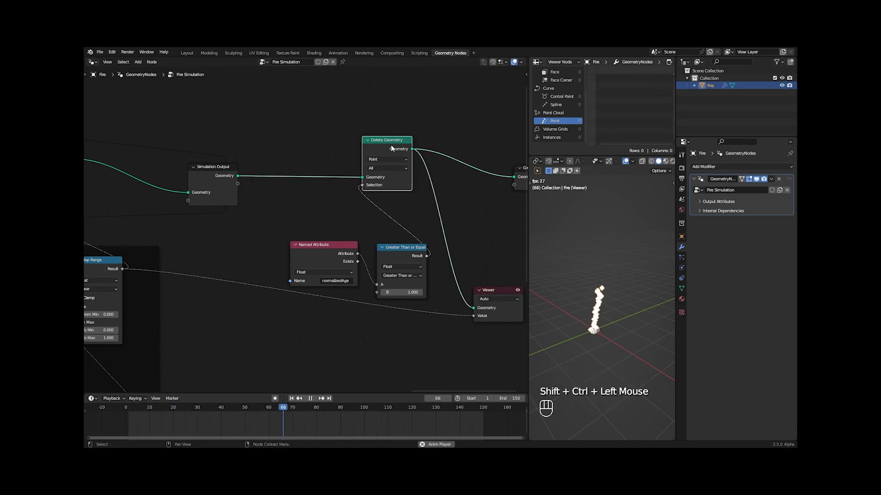
pyautogui.click(495, 290)
pyautogui.press('x')
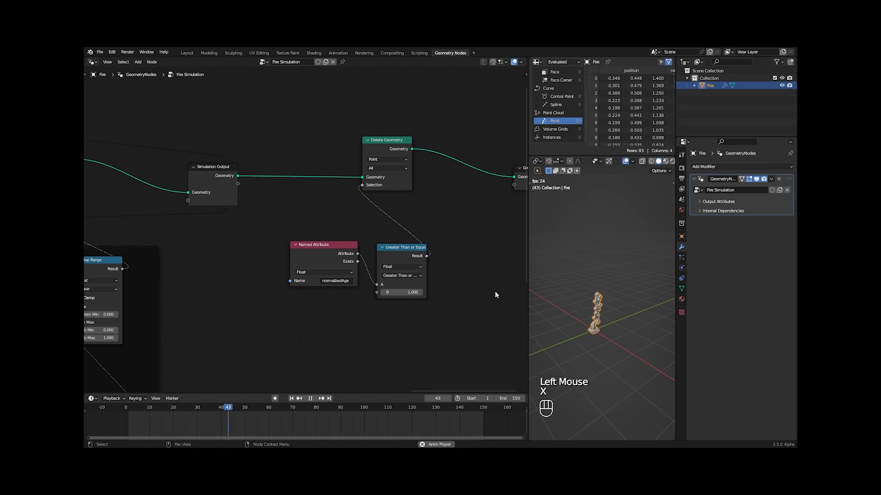
pyautogui.moveTo(337, 321); pyautogui.dragTo(374, 287, button='middle')
pyautogui.moveTo(300, 193); pyautogui.dragTo(295, 188)
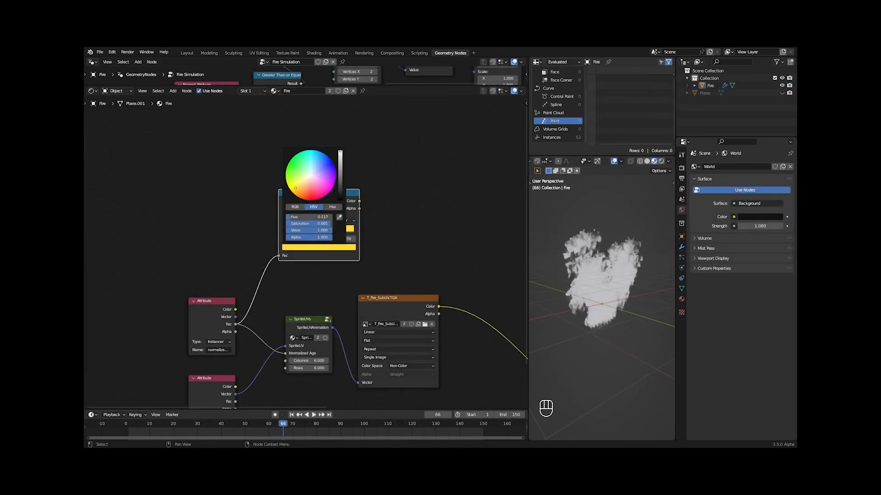
# - Adjust the stop positions and colours of the age-driven Color Ramp in the Fire material
pyautogui.moveTo(354, 231); pyautogui.dragTo(300, 232)
pyautogui.click(317, 247)
pyautogui.click(298, 195)
pyautogui.click(296, 230)
pyautogui.click(310, 230)
pyautogui.click(285, 220)
pyautogui.click(317, 248)
pyautogui.click(285, 221)
pyautogui.click(317, 248)
pyautogui.click(313, 200)
pyautogui.moveTo(325, 232)
pyautogui.mouseDown()
pyautogui.moveTo(316, 233)
pyautogui.moveTo(341, 231)
pyautogui.mouseUp()
pyautogui.click(345, 231)
pyautogui.click(284, 221)
pyautogui.moveTo(328, 231); pyautogui.dragTo(349, 231)
pyautogui.click(318, 248)
# - Drive the Set Point Radius node's radius with the normalizedAge attribute and play the simulation from the first frame
pyautogui.moveTo(344, 265); pyautogui.dragTo(398, 180)
pyautogui.moveTo(397, 179); pyautogui.dragTo(345, 145)
pyautogui.moveTo(294, 257); pyautogui.dragTo(302, 298)
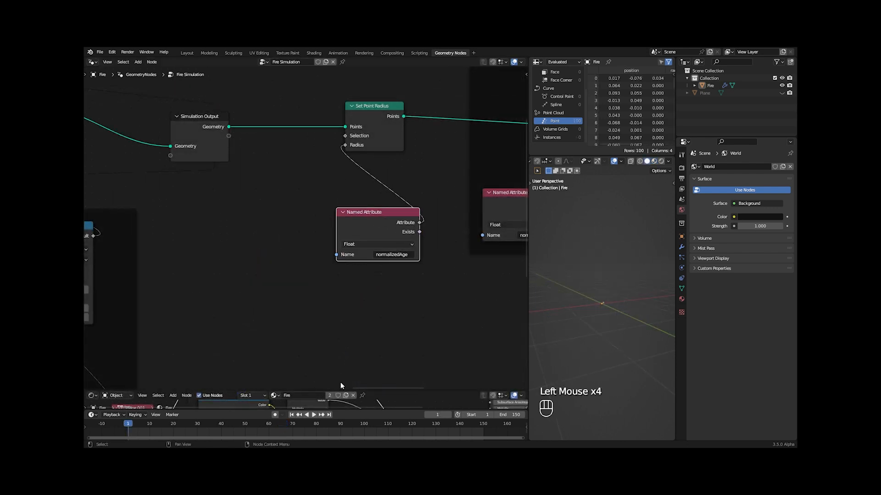
pyautogui.click(291, 415)
pyautogui.press('space')
# - Insert a Float Curve between the normalizedAge attribute and the point radius, and shape it into a slow-start curve with a raised upper part
pyautogui.hotkey('shift', 'a')
pyautogui.moveTo(362, 308)
pyautogui.click(428, 347)
pyautogui.click(357, 169)
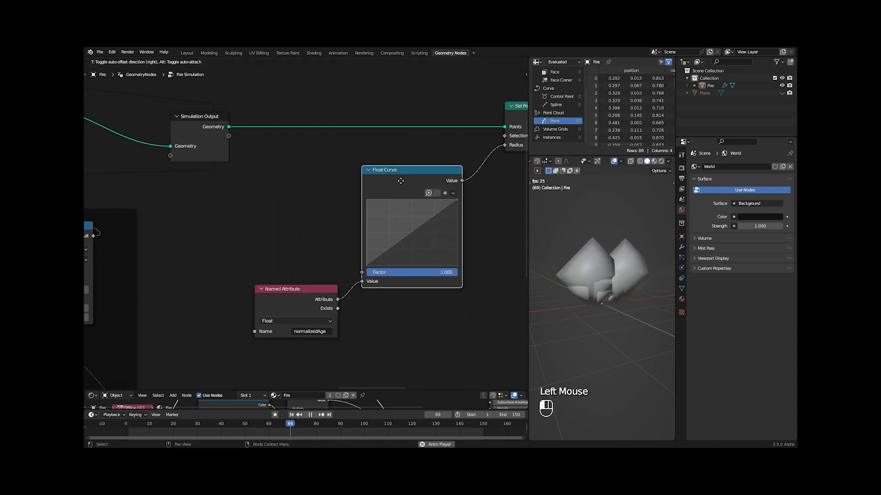
pyautogui.moveTo(358, 168); pyautogui.dragTo(322, 185, button='middle')
pyautogui.moveTo(368, 256); pyautogui.dragTo(381, 227)
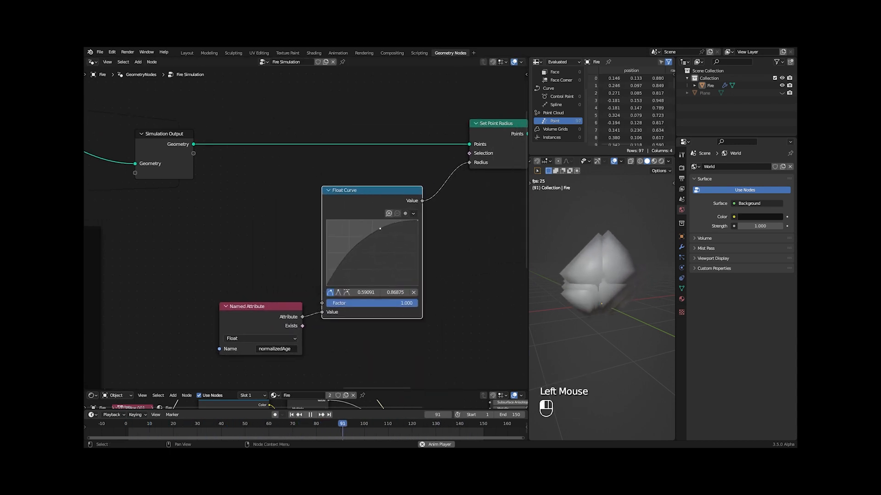
pyautogui.moveTo(342, 264); pyautogui.dragTo(340, 277)
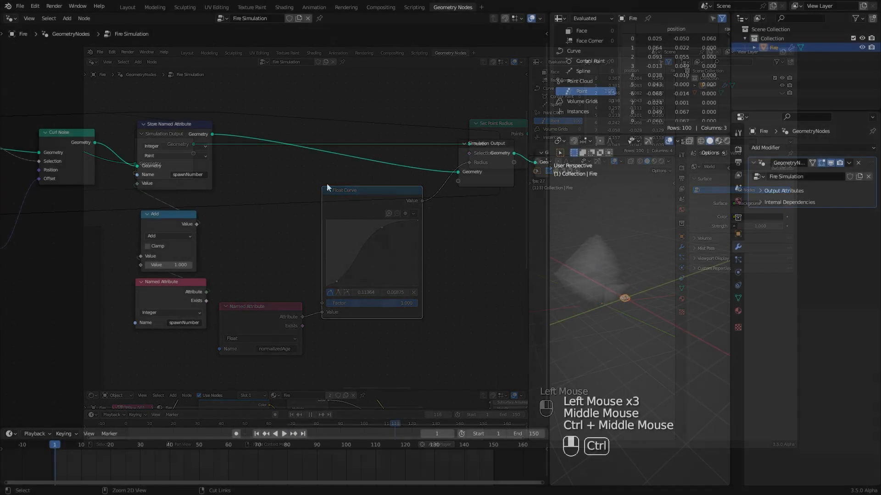
# - Insert a Store Named Attribute node between the spawnNumber store node and the Simulation Output
pyautogui.hotkey('shift', 'a')
pyautogui.moveTo(301, 39)
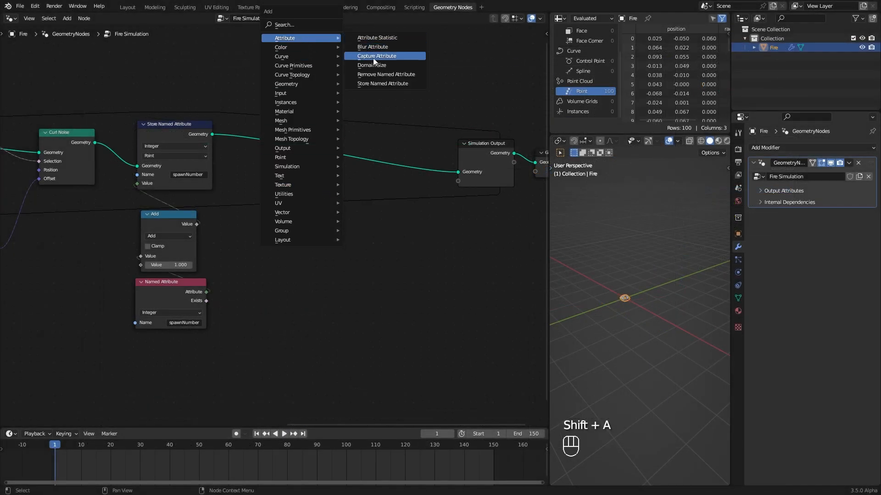
pyautogui.click(378, 84)
pyautogui.click(324, 128)
pyautogui.moveTo(347, 130); pyautogui.dragTo(350, 126)
pyautogui.moveTo(383, 156); pyautogui.dragTo(391, 156)
# - Name the new stored attribute normalizedAge, with the Float data type and the Point domain
pyautogui.click(371, 175)
pyautogui.press('BackSpace')
pyautogui.press('BackSpace')
pyautogui.write('normalizedAge')
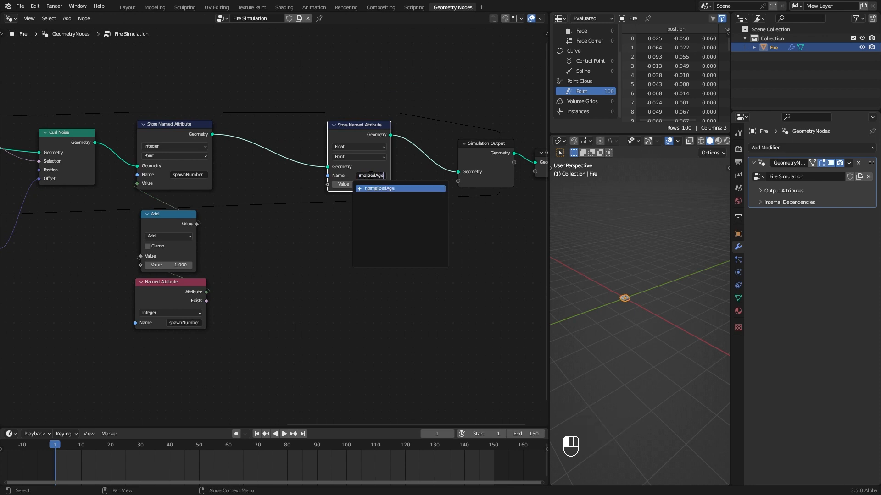
pyautogui.press('Return')
pyautogui.click(360, 146)
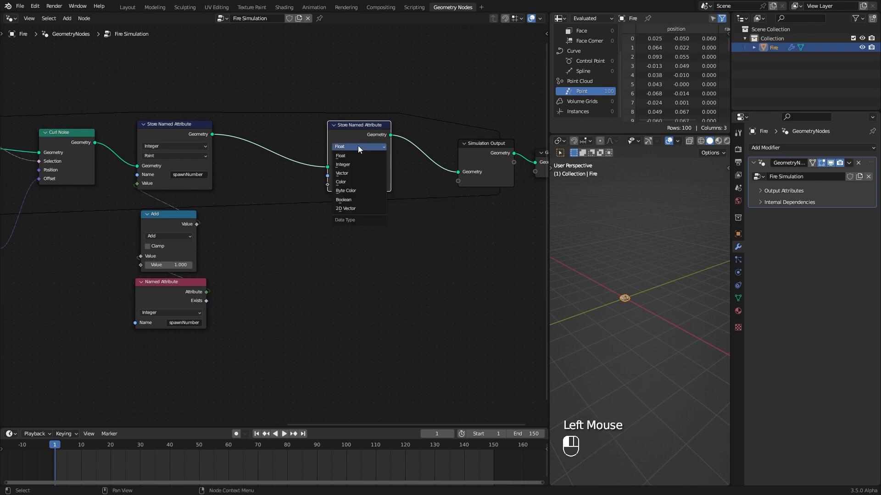
pyautogui.click(349, 152)
pyautogui.click(351, 156)
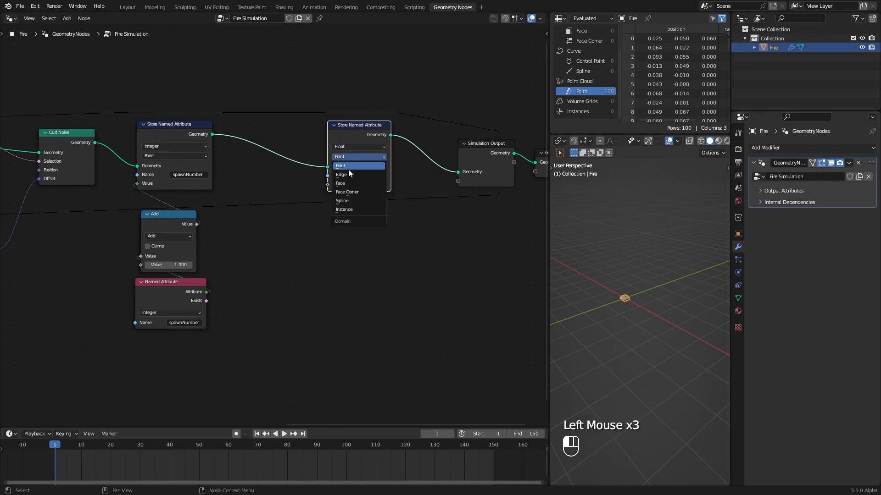
pyautogui.click(348, 168)
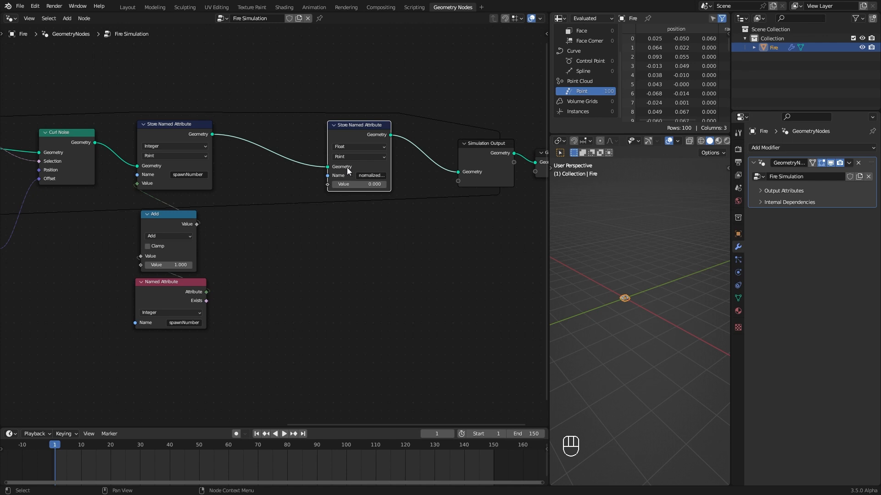
# - Add an Index node and place a duplicate of the spawnNumber Named Attribute node above it
pyautogui.hotkey('shift', 'a')
pyautogui.moveTo(301, 299)
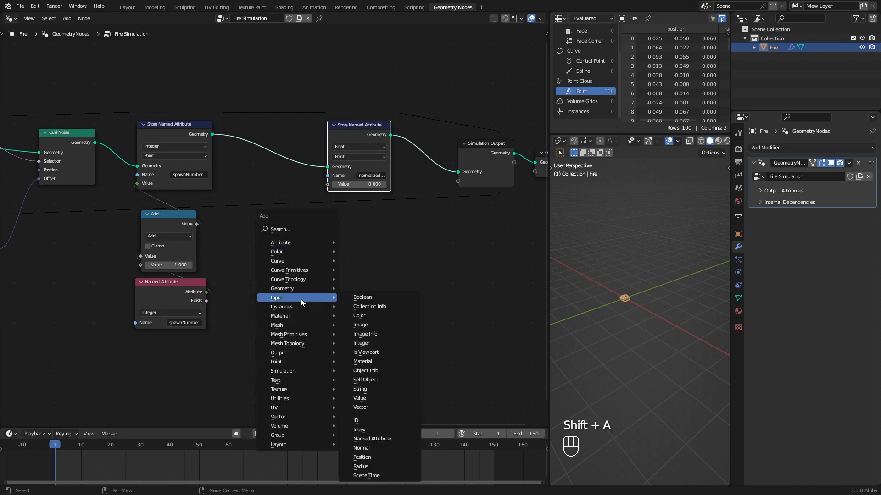
pyautogui.click(359, 430)
pyautogui.click(299, 266)
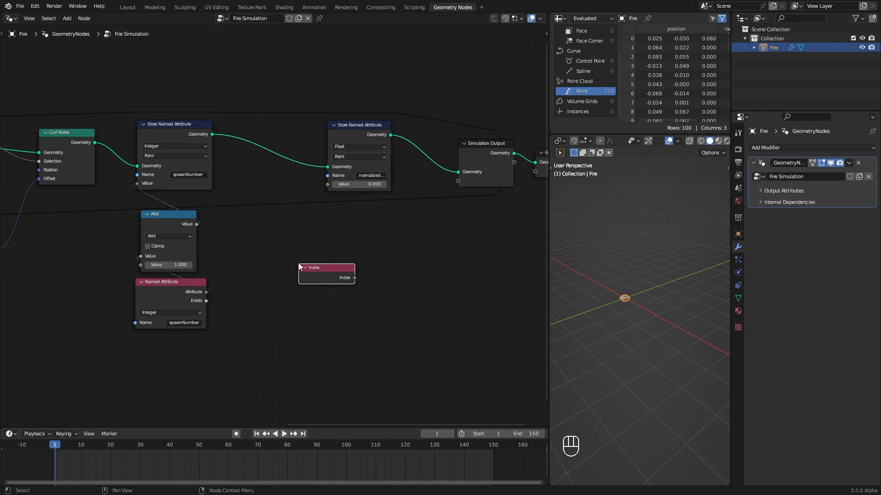
pyautogui.click(296, 282)
pyautogui.click(188, 292)
pyautogui.hotkey('shift', 'd')
pyautogui.click(315, 232)
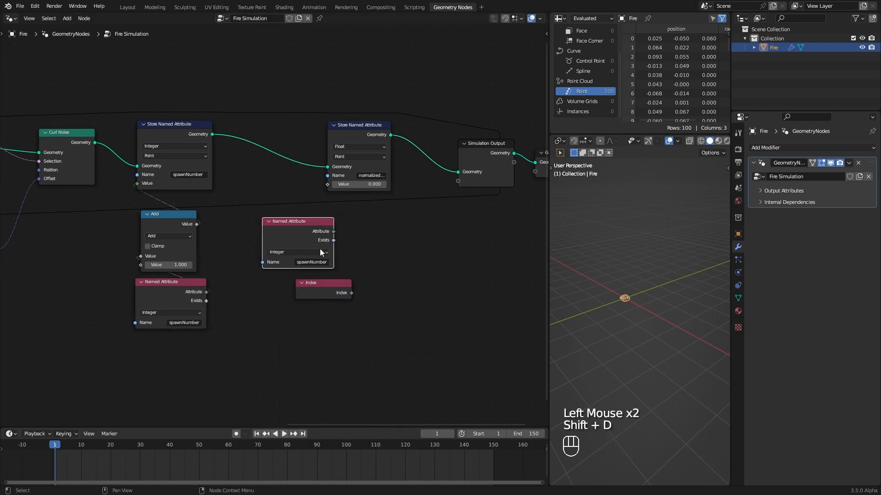
pyautogui.moveTo(306, 281); pyautogui.dragTo(287, 281)
# - Add a Subtract Math node that takes the point index away from the spawnNumber attribute
pyautogui.moveTo(334, 230); pyautogui.dragTo(370, 291)
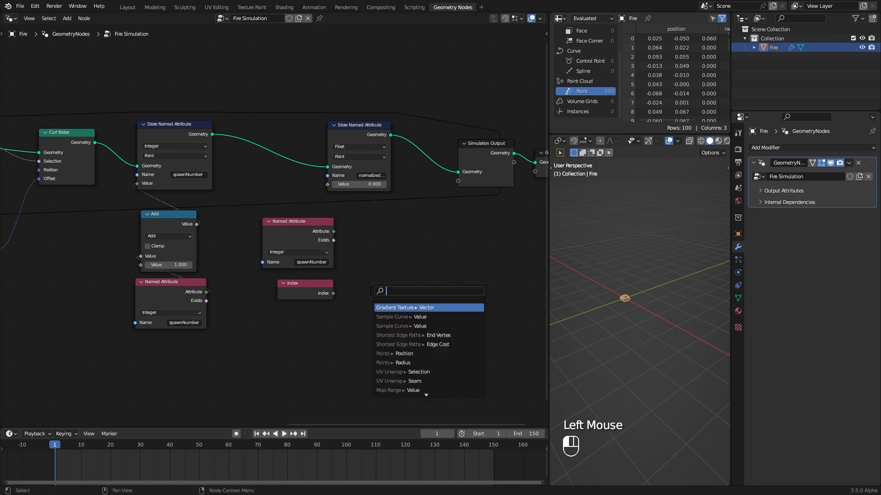
pyautogui.write('subt')
pyautogui.click(398, 308)
pyautogui.click(381, 241)
pyautogui.moveTo(334, 294); pyautogui.dragTo(350, 275)
pyautogui.moveTo(301, 231); pyautogui.dragTo(304, 235)
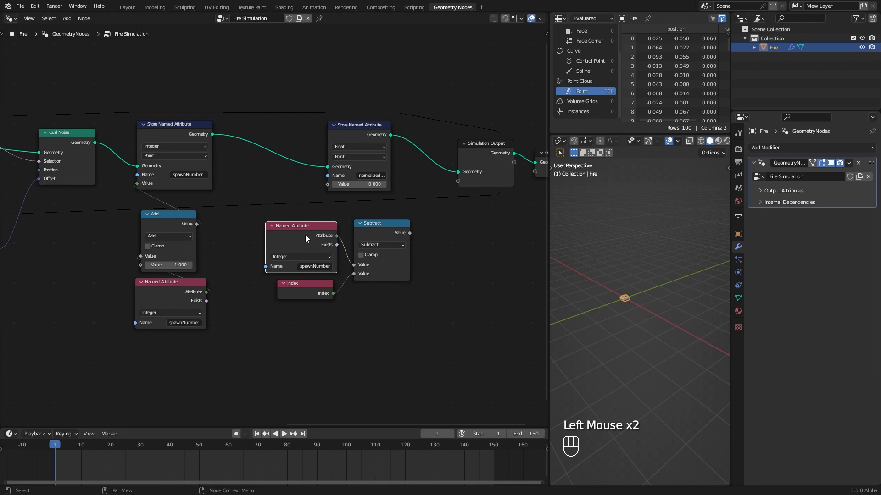
pyautogui.moveTo(305, 294); pyautogui.dragTo(301, 295)
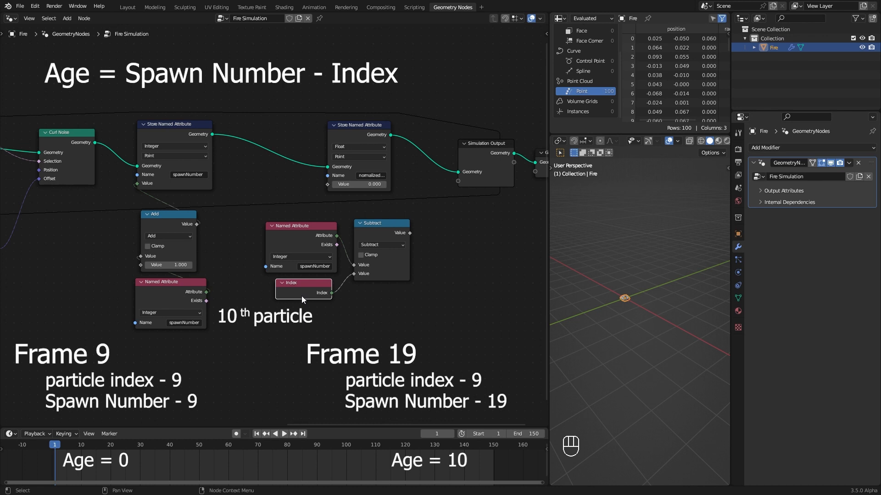
# - Lower the age-calculation nodes and connect the Subtract result to the normalizedAge store node's value
pyautogui.moveTo(295, 240); pyautogui.dragTo(299, 242)
pyautogui.moveTo(374, 311); pyautogui.dragTo(293, 225)
pyautogui.moveTo(374, 236); pyautogui.dragTo(378, 270)
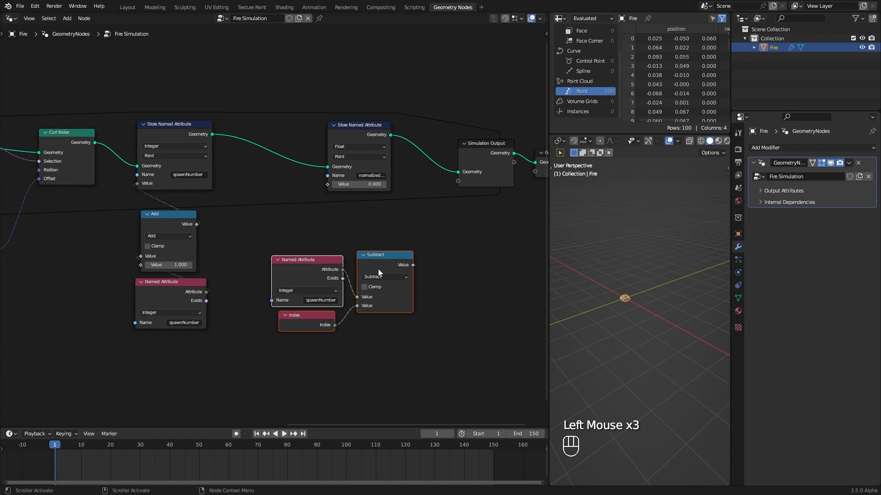
pyautogui.moveTo(378, 271); pyautogui.dragTo(338, 269, button='middle')
pyautogui.moveTo(374, 263); pyautogui.dragTo(286, 184)
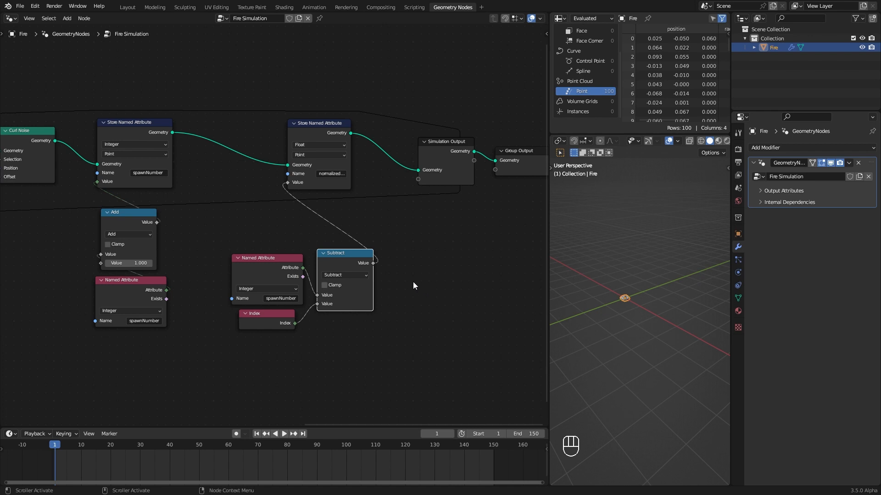
pyautogui.moveTo(227, 232); pyautogui.dragTo(335, 343)
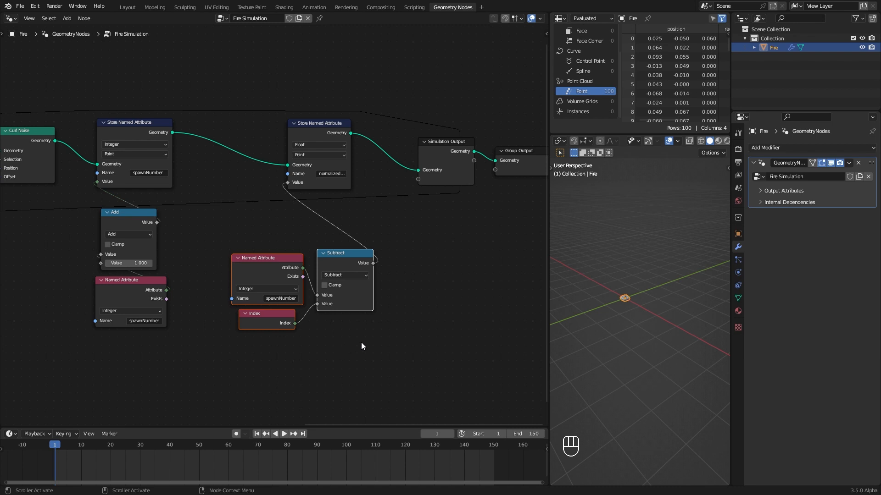
# - Add an Integer input node below the Subtract node and label it Life Time
pyautogui.moveTo(367, 339); pyautogui.dragTo(345, 344, button='middle')
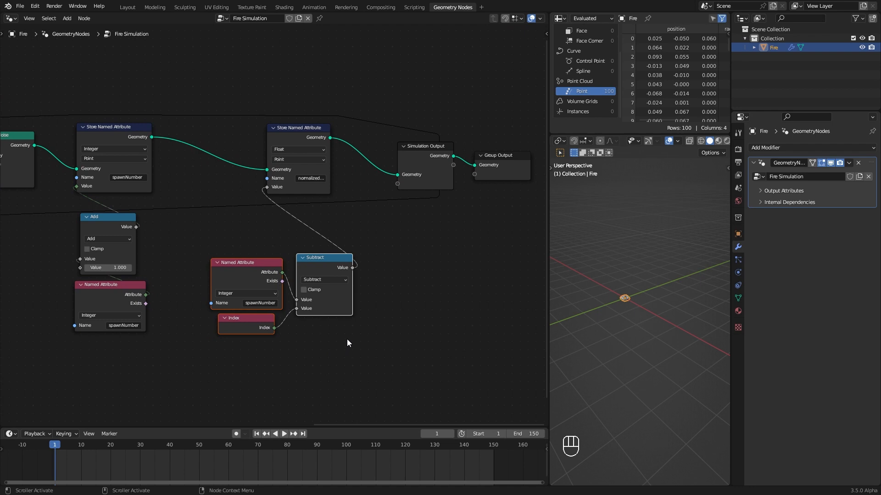
pyautogui.hotkey('shift', 'a')
pyautogui.moveTo(376, 266)
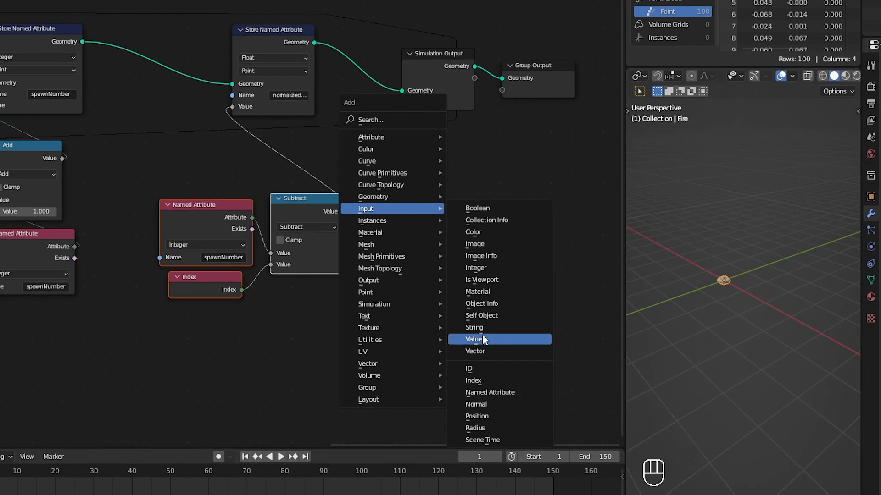
pyautogui.click(480, 268)
pyautogui.click(329, 349)
pyautogui.press('F2')
pyautogui.write('L')
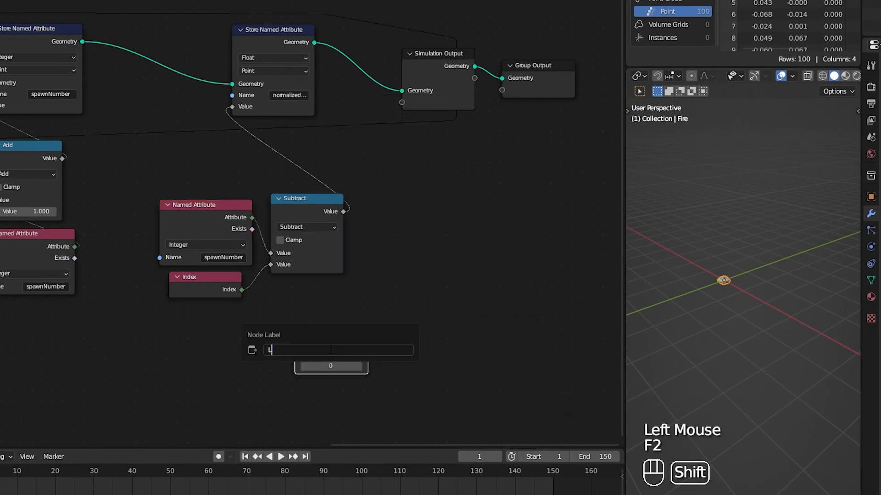
pyautogui.write('ife Time')
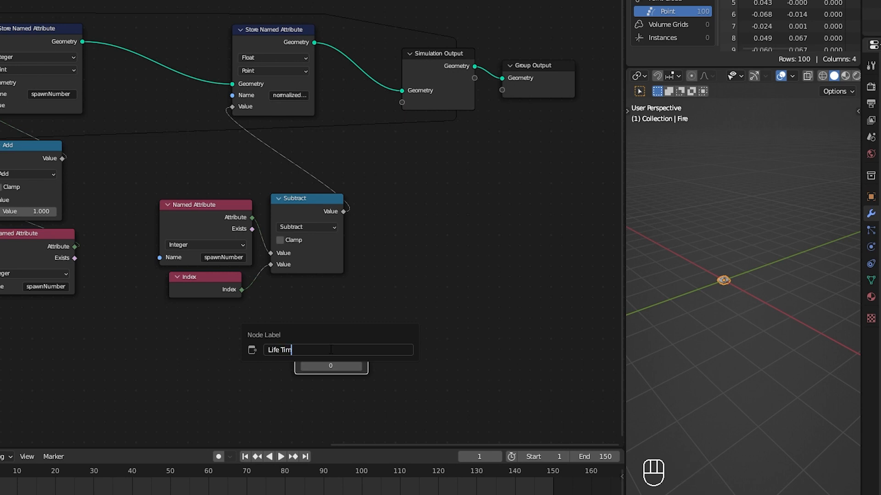
pyautogui.press('Return')
# - Set the Life Time integer to 30 and move its node closer beneath the Subtract node
pyautogui.click(332, 366)
pyautogui.write('30')
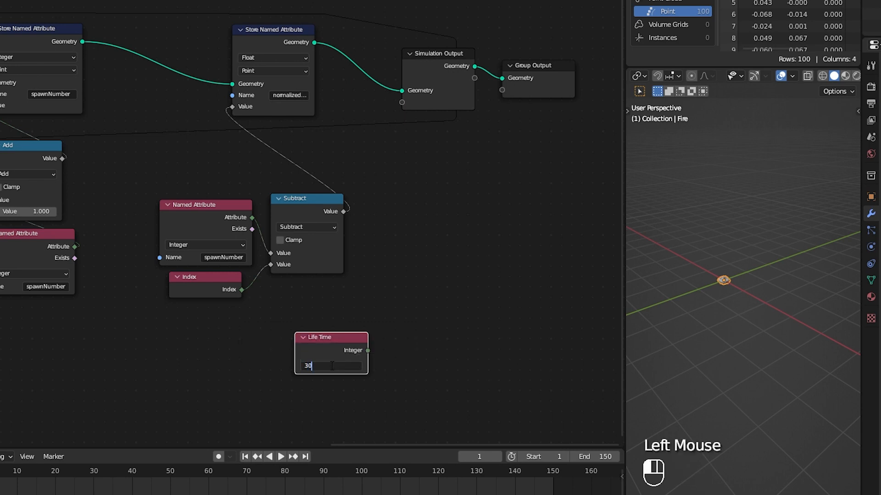
pyautogui.press('Return')
pyautogui.moveTo(340, 347); pyautogui.dragTo(308, 343)
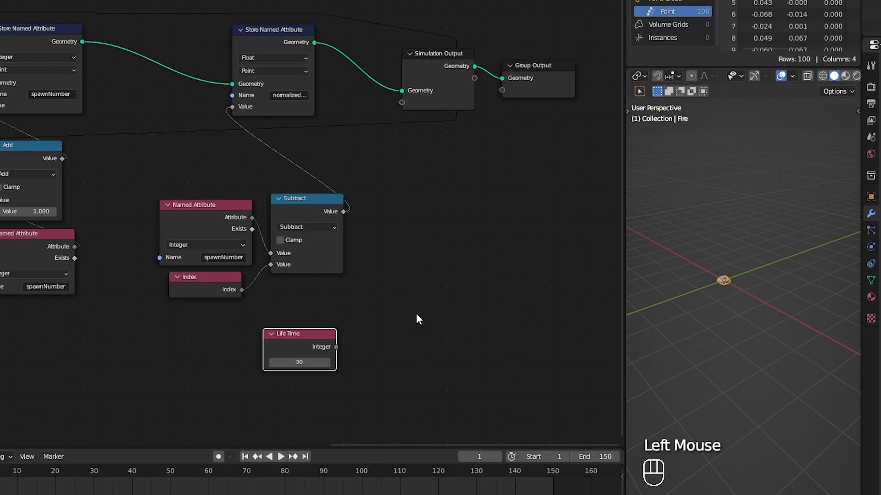
# - Add a Map Range node fed by the Subtract result, with Life Time connected to its From Max
pyautogui.moveTo(343, 212); pyautogui.dragTo(438, 219)
pyautogui.write('map')
pyautogui.click(477, 241)
pyautogui.click(430, 215)
pyautogui.moveTo(332, 358); pyautogui.dragTo(389, 277)
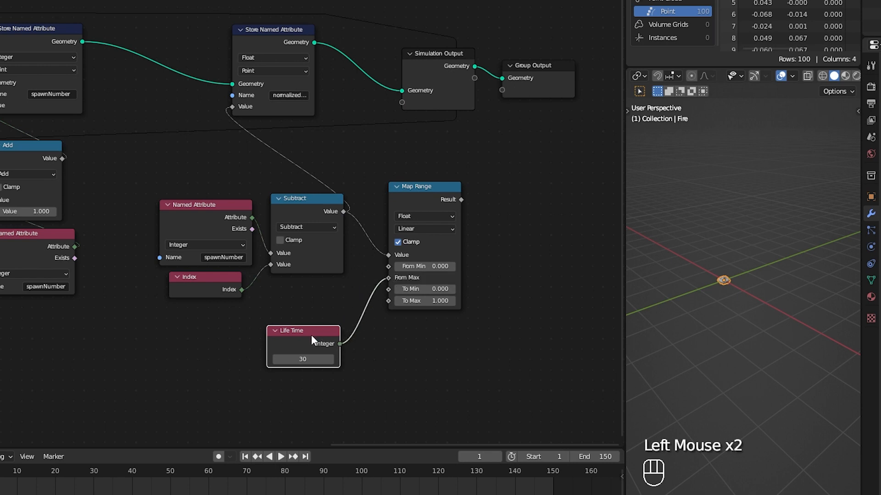
pyautogui.moveTo(313, 334); pyautogui.dragTo(318, 312)
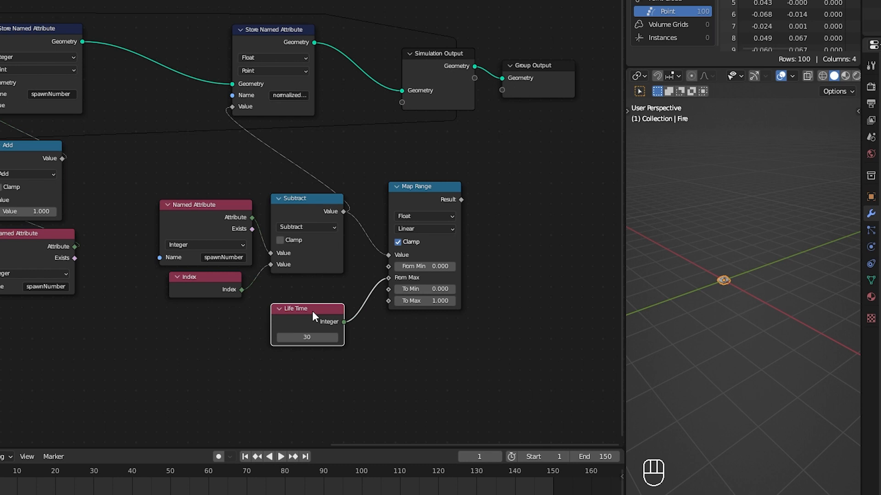
# - Connect the Map Range result to the normalizedAge store node's value and tidy the layout of the age nodes
pyautogui.moveTo(304, 297); pyautogui.dragTo(211, 197)
pyautogui.moveTo(294, 207); pyautogui.dragTo(298, 210)
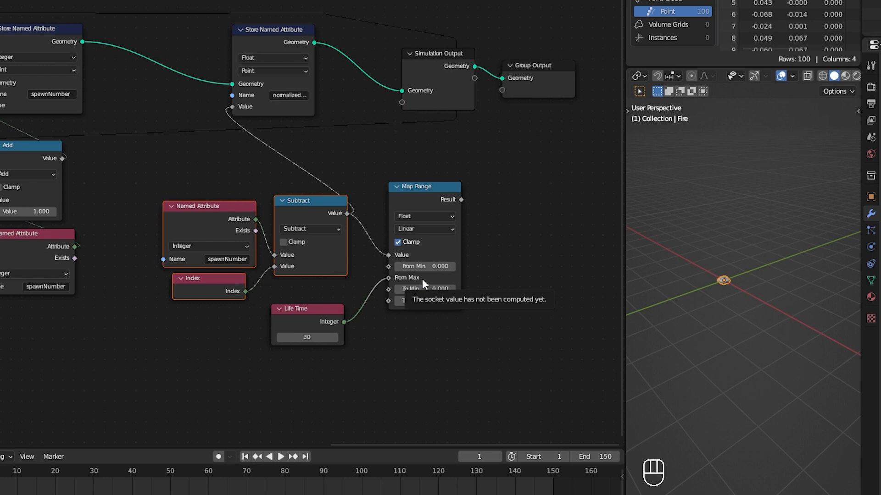
pyautogui.moveTo(461, 200); pyautogui.dragTo(228, 106)
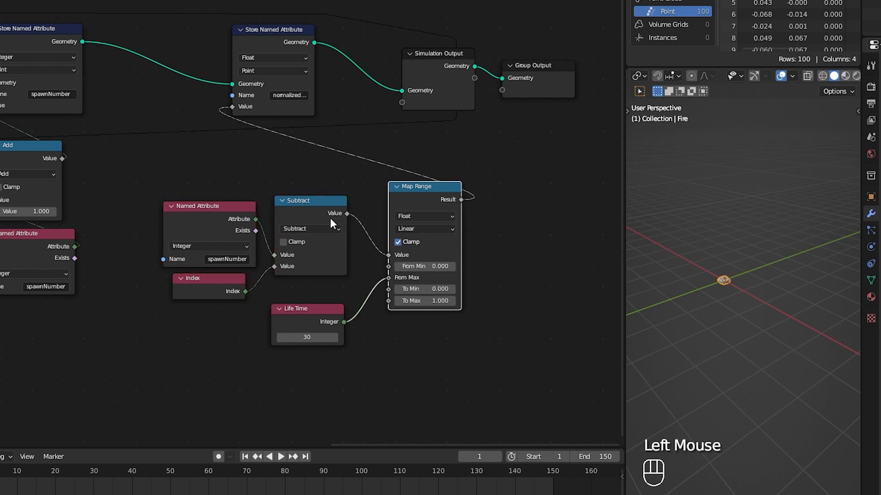
pyautogui.moveTo(208, 199); pyautogui.dragTo(320, 276)
pyautogui.moveTo(303, 212); pyautogui.dragTo(303, 197)
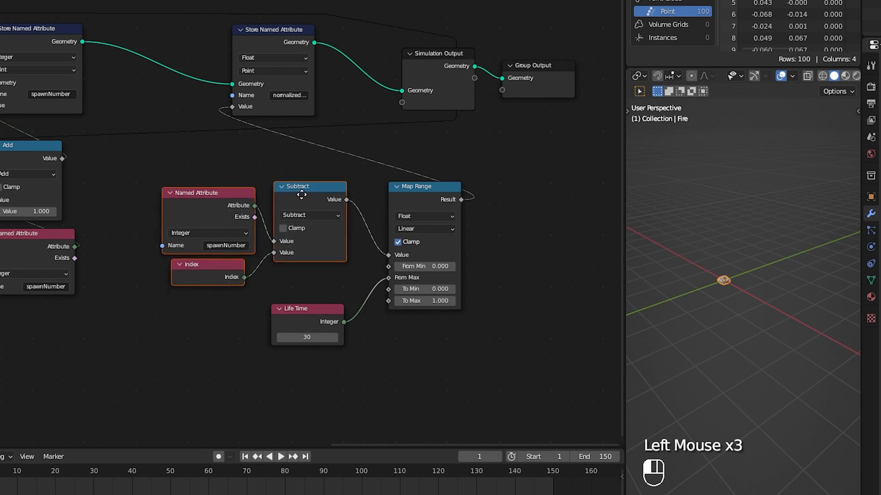
pyautogui.moveTo(310, 316); pyautogui.dragTo(313, 300)
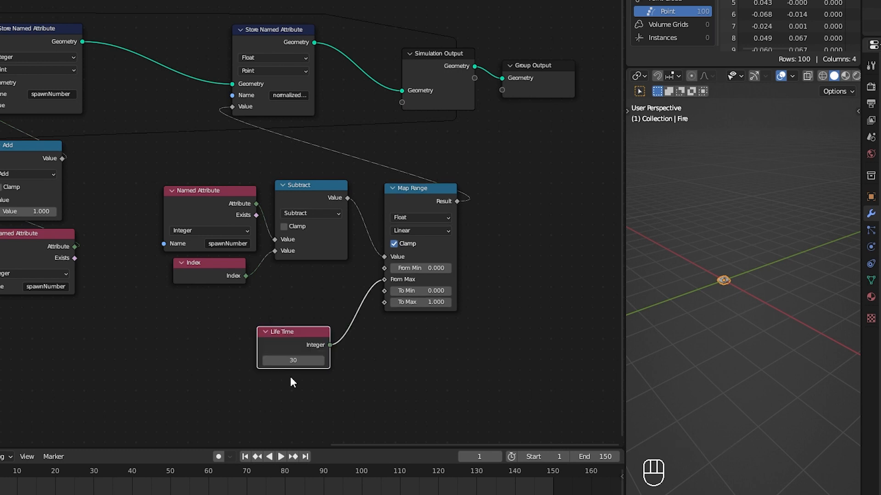
# - Add a Divide math node fed by the Life Time integer, dividing by 10, beside the Life Time node
pyautogui.moveTo(290, 376); pyautogui.dragTo(324, 236, button='middle')
pyautogui.moveTo(310, 211); pyautogui.dragTo(208, 218)
pyautogui.moveTo(268, 214); pyautogui.dragTo(367, 294)
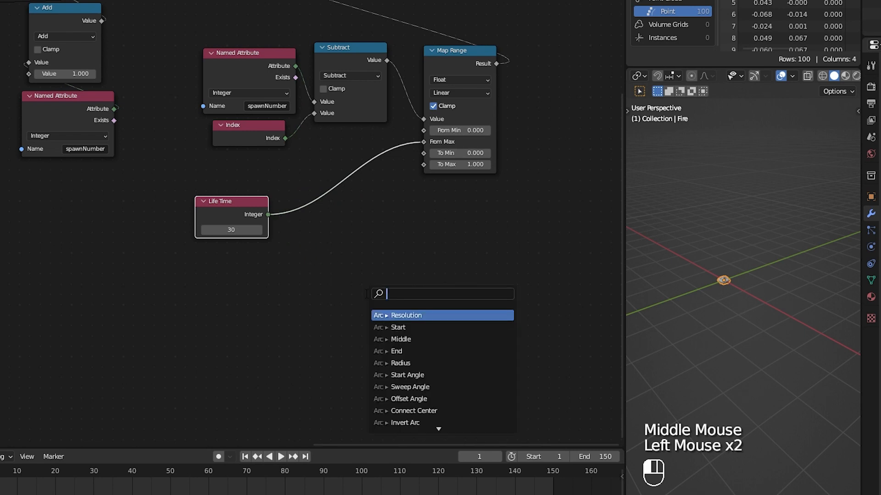
pyautogui.write('div')
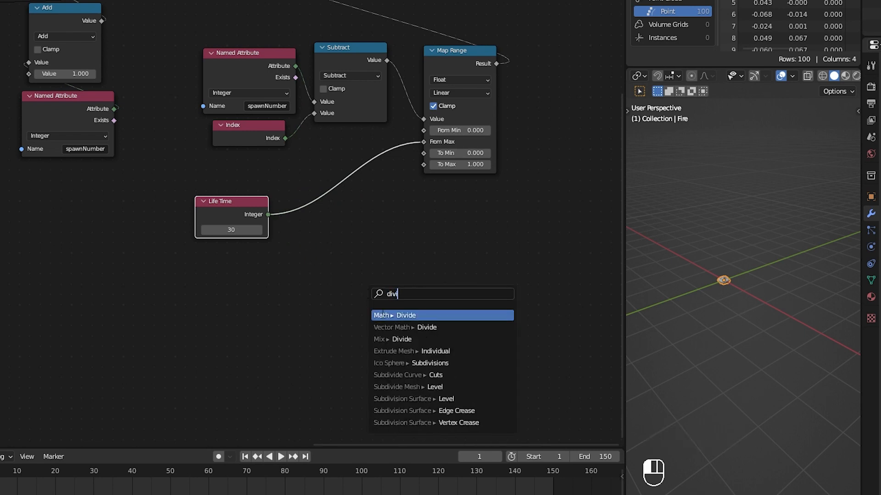
pyautogui.press('Return')
pyautogui.click(355, 293)
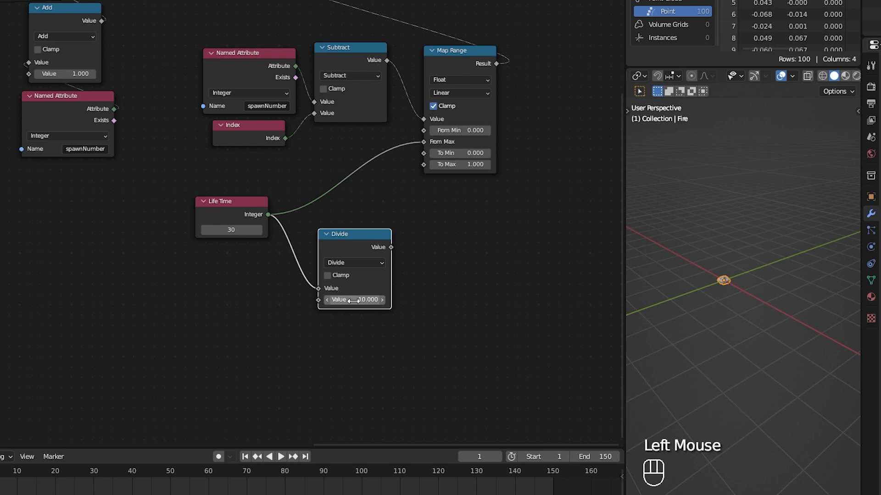
pyautogui.moveTo(368, 258)
pyautogui.mouseDown()
pyautogui.moveTo(324, 261)
pyautogui.moveTo(353, 265)
pyautogui.mouseUp()
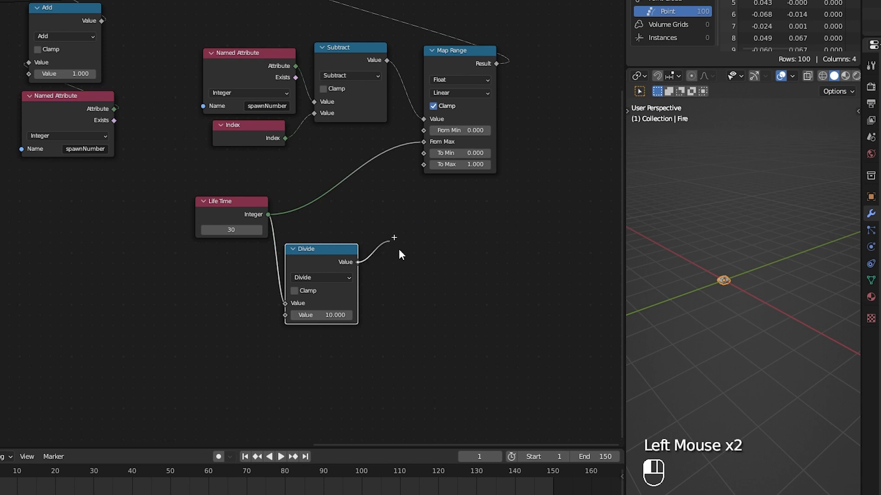
# - Add a Random Value node to the right of the Divide node and set its type to Integer
pyautogui.moveTo(405, 258); pyautogui.dragTo(338, 255)
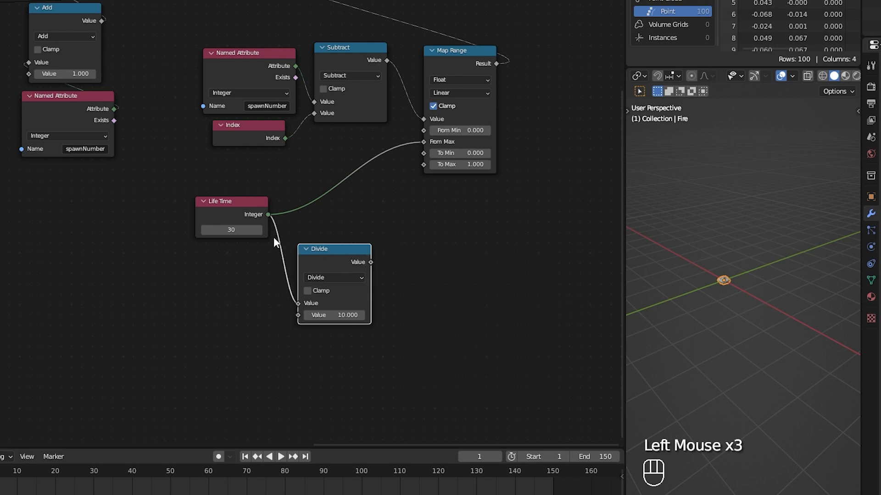
pyautogui.hotkey('shift', 'a')
pyautogui.moveTo(396, 368)
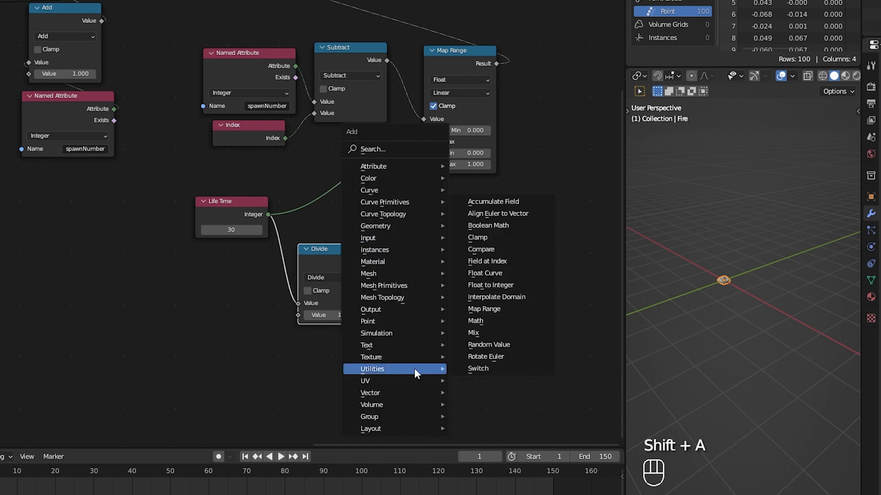
pyautogui.click(499, 345)
pyautogui.moveTo(339, 255); pyautogui.dragTo(328, 277)
pyautogui.click(440, 259)
pyautogui.click(440, 278)
# - Connect the Divide result to the Random Value's Min and Life Time to its Max, and space the nodes apart
pyautogui.moveTo(368, 289); pyautogui.dragTo(415, 272)
pyautogui.moveTo(330, 277); pyautogui.dragTo(338, 227)
pyautogui.moveTo(268, 214); pyautogui.dragTo(422, 210)
pyautogui.moveTo(408, 285); pyautogui.dragTo(409, 284)
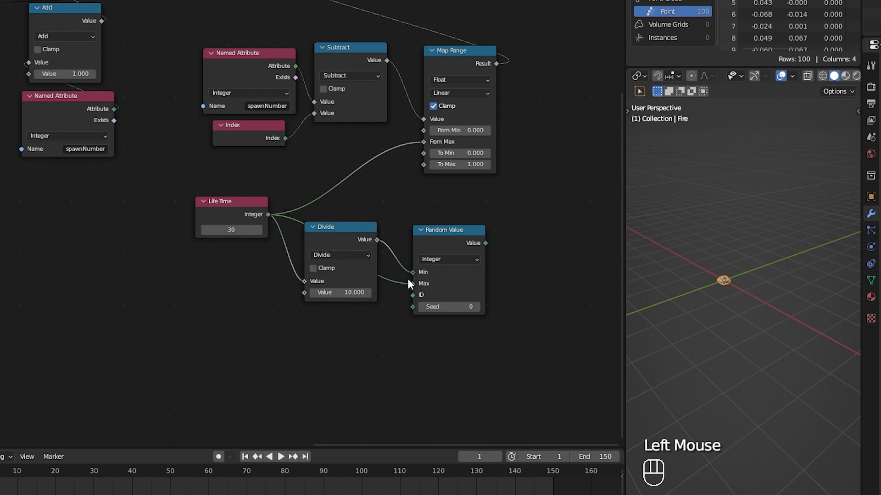
pyautogui.moveTo(333, 233); pyautogui.dragTo(349, 186)
pyautogui.moveTo(441, 244); pyautogui.dragTo(452, 309)
pyautogui.moveTo(227, 217); pyautogui.dragTo(177, 237)
pyautogui.moveTo(345, 191); pyautogui.dragTo(346, 220)
# - Add a float Mix node with Life Time in A and the Random Value in B, placed below the Map Range node
pyautogui.moveTo(451, 309); pyautogui.dragTo(517, 230)
pyautogui.write('mix')
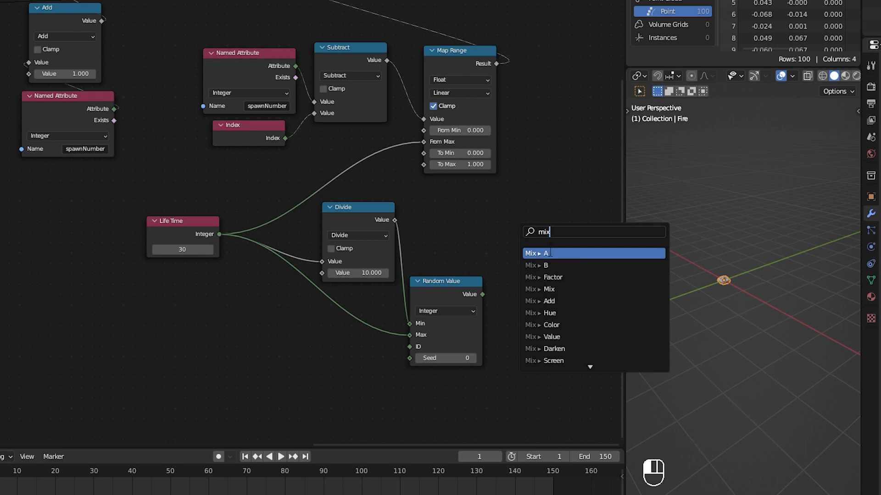
pyautogui.press('Return')
pyautogui.click(550, 214)
pyautogui.moveTo(520, 256); pyautogui.dragTo(523, 268)
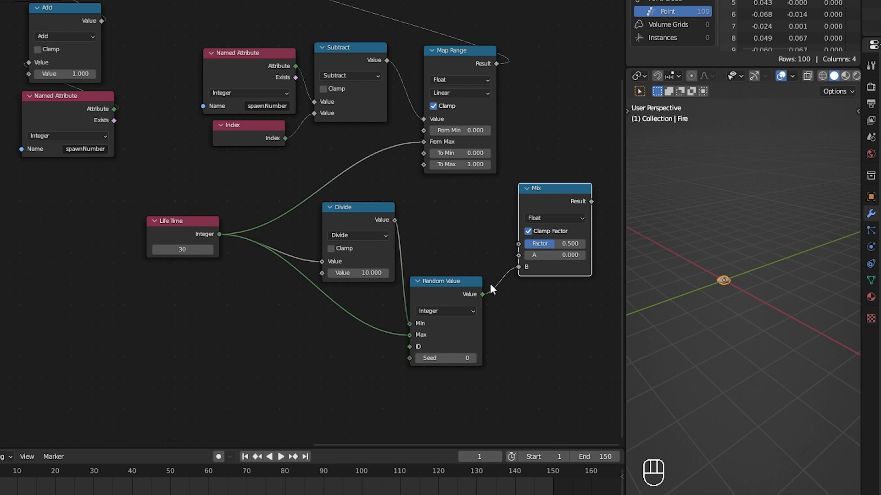
pyautogui.moveTo(219, 234); pyautogui.dragTo(518, 255)
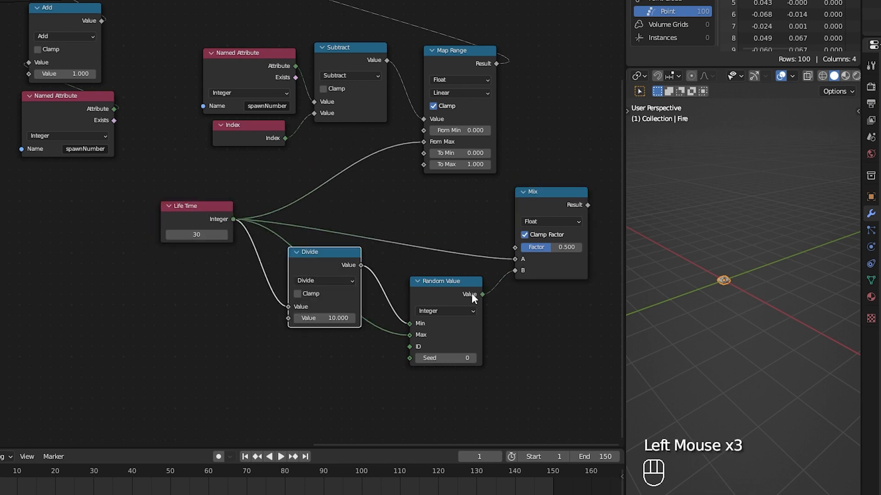
pyautogui.moveTo(473, 298); pyautogui.dragTo(454, 333)
pyautogui.moveTo(555, 207); pyautogui.dragTo(458, 211)
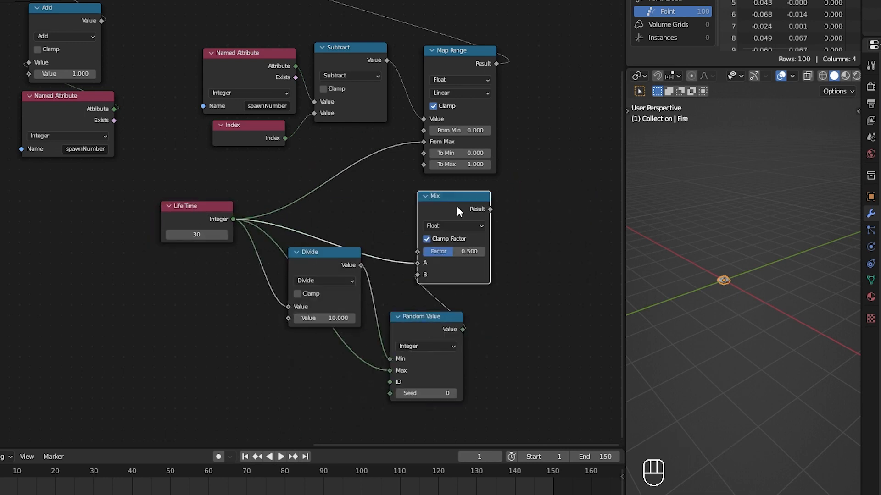
# - Try the Mix factor at 0 and 1 while compacting the layout of the Life Time, Divide and Random Value nodes
pyautogui.moveTo(475, 252); pyautogui.dragTo(450, 251)
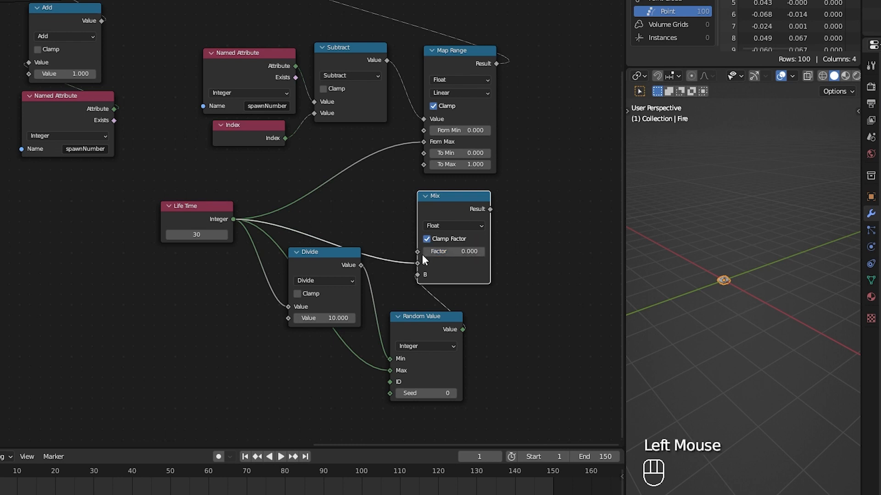
pyautogui.moveTo(335, 266); pyautogui.dragTo(331, 283)
pyautogui.moveTo(443, 201); pyautogui.dragTo(443, 204)
pyautogui.moveTo(196, 222)
pyautogui.mouseDown()
pyautogui.moveTo(219, 216)
pyautogui.moveTo(202, 219)
pyautogui.mouseUp()
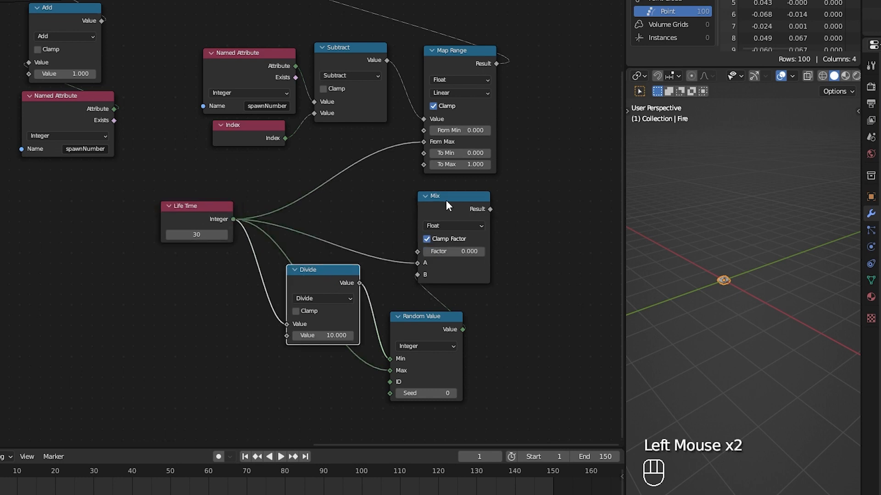
pyautogui.moveTo(447, 202); pyautogui.dragTo(444, 206)
pyautogui.moveTo(212, 219); pyautogui.dragTo(217, 216)
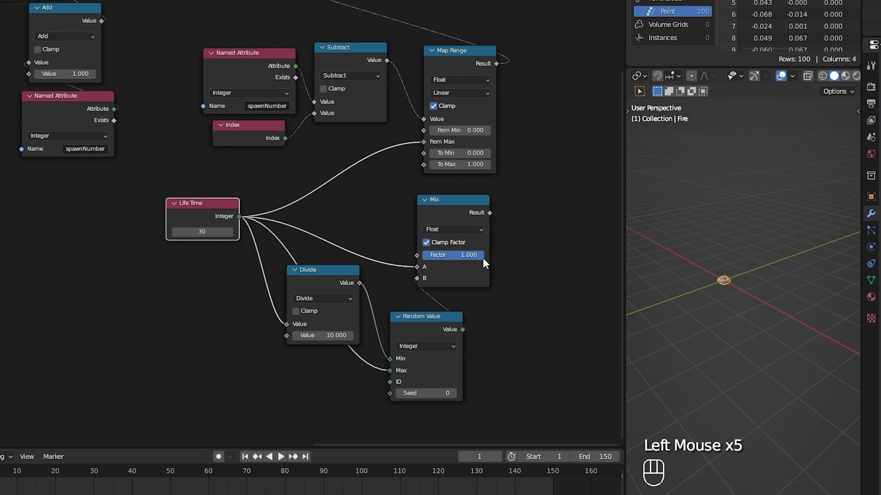
pyautogui.moveTo(406, 329); pyautogui.dragTo(399, 329)
pyautogui.moveTo(326, 289); pyautogui.dragTo(316, 278)
pyautogui.moveTo(207, 217)
pyautogui.mouseDown()
pyautogui.moveTo(195, 225)
pyautogui.moveTo(206, 224)
pyautogui.mouseUp()
pyautogui.moveTo(420, 326); pyautogui.dragTo(415, 326)
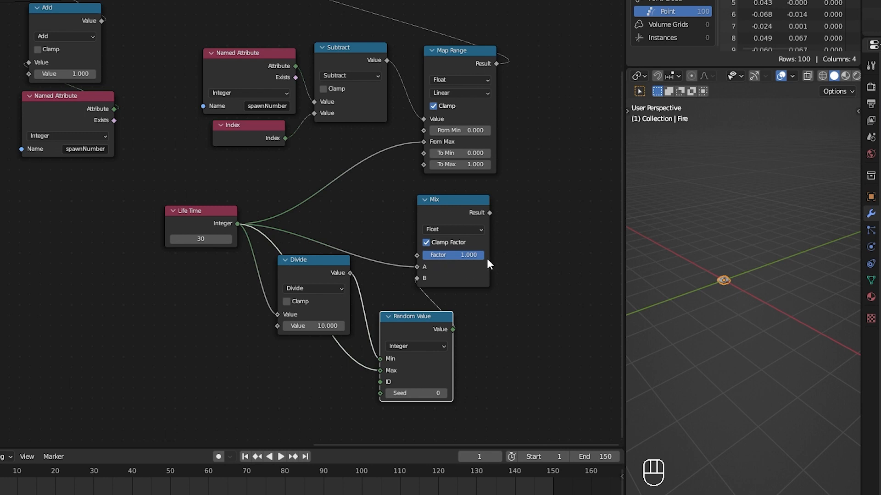
# - Set the Mix node's factor to 0.217 and shift the node slightly closer to its inputs
pyautogui.moveTo(482, 257); pyautogui.dragTo(479, 257)
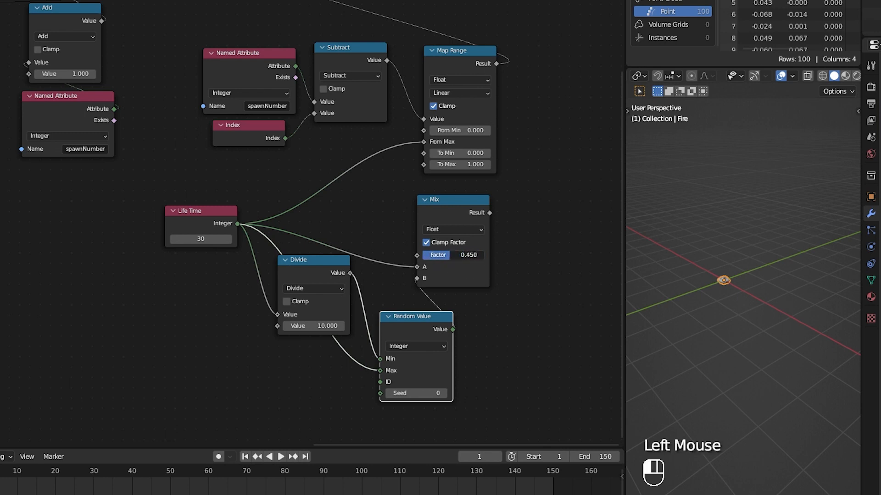
pyautogui.moveTo(434, 255); pyautogui.dragTo(435, 255)
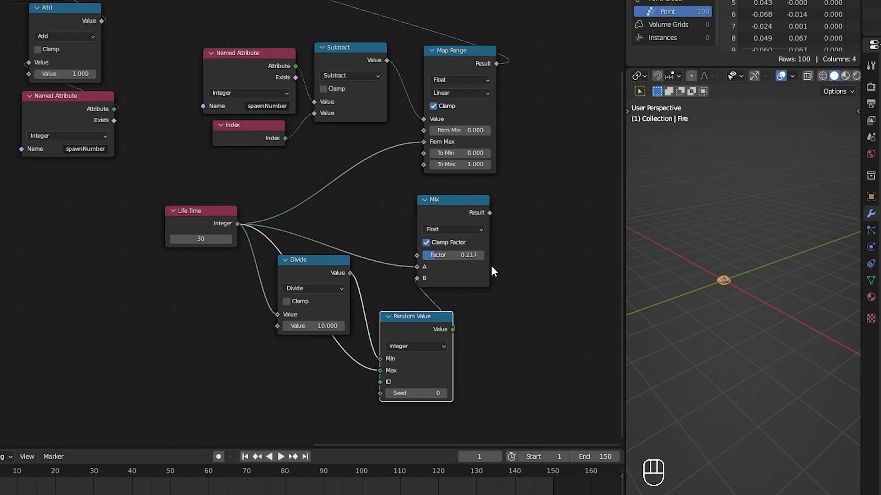
pyautogui.moveTo(448, 202); pyautogui.dragTo(439, 205)
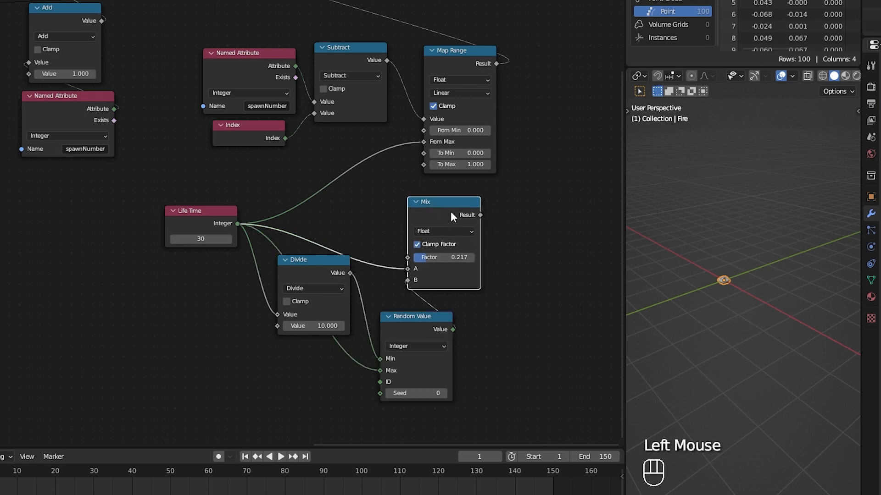
# - Add a Floor math node fed by the Mix result and connect its output to the Map Range's From Max
pyautogui.moveTo(524, 238); pyautogui.dragTo(527, 218)
pyautogui.write('flo')
pyautogui.press('Return')
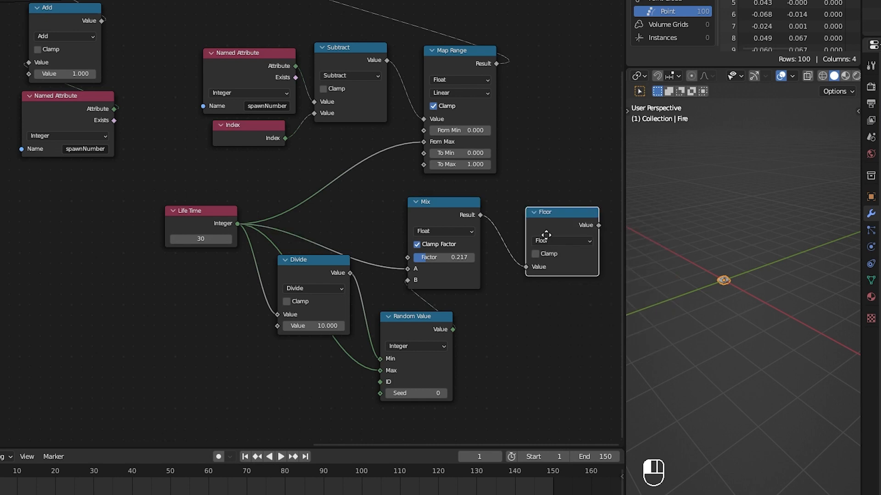
pyautogui.moveTo(565, 216); pyautogui.dragTo(420, 143)
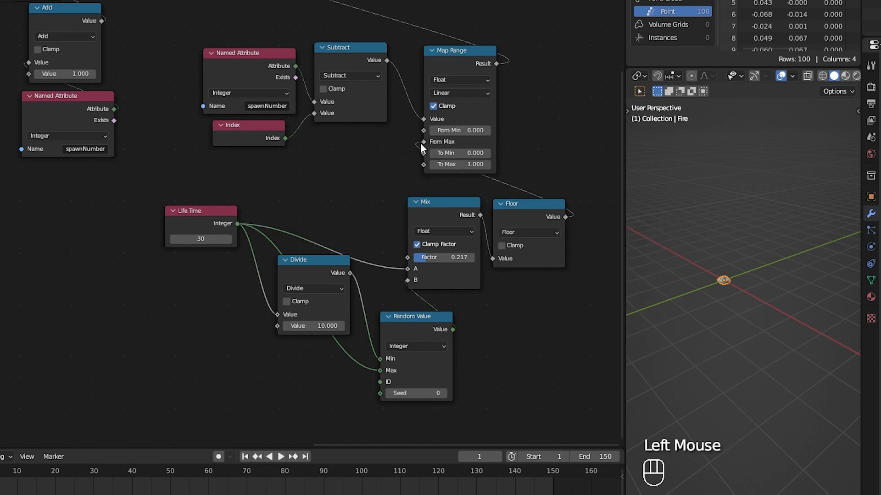
# - Frame the initial Random Value, Scale and Points nodes together and label the frame Points/Particles
pyautogui.moveTo(362, 250); pyautogui.dragTo(464, 259, button='middle')
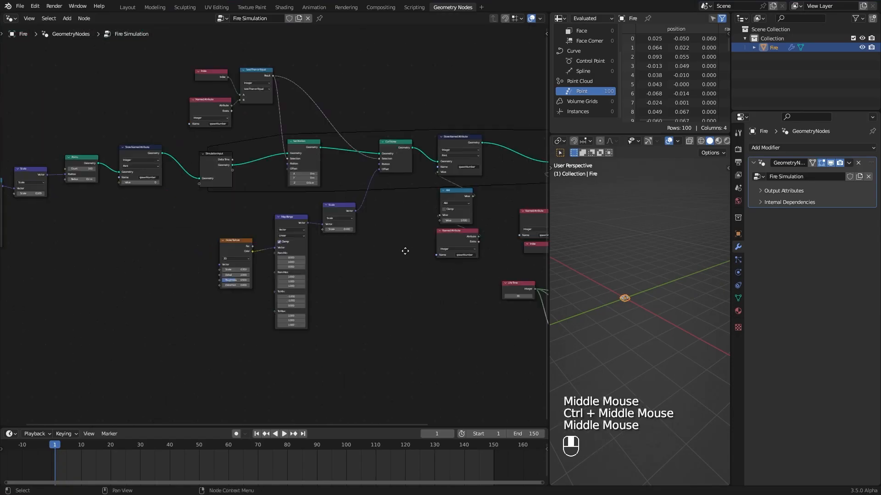
pyautogui.moveTo(206, 253); pyautogui.dragTo(311, 264, button='middle')
pyautogui.keyDown('ctrl'); pyautogui.moveTo(308, 266); pyautogui.dragTo(299, 237, button='middle'); pyautogui.keyUp('ctrl')
pyautogui.moveTo(92, 110); pyautogui.dragTo(227, 230)
pyautogui.moveTo(222, 162); pyautogui.dragTo(195, 182)
pyautogui.moveTo(193, 200); pyautogui.dragTo(326, 259, button='middle')
pyautogui.hotkey('shift', 'p')
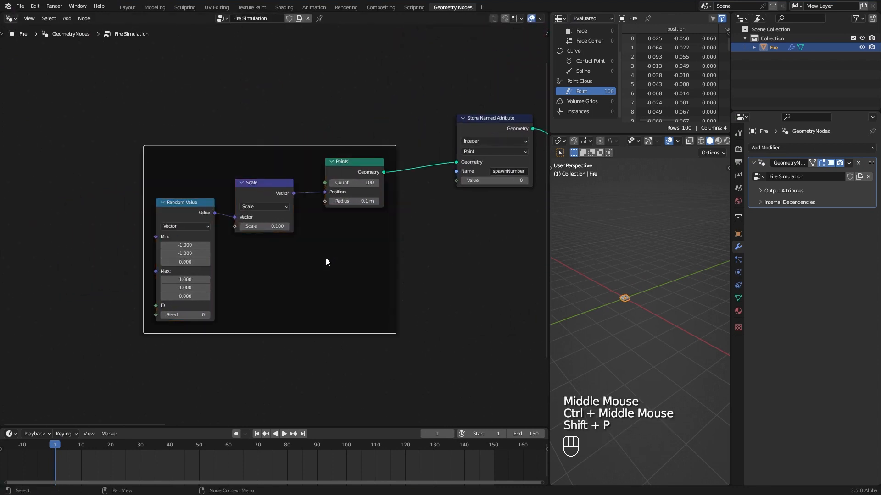
pyautogui.press('F2')
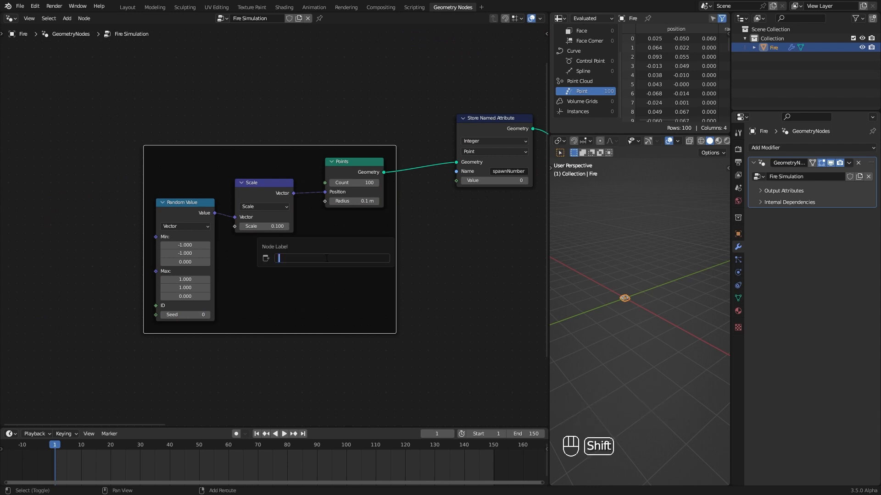
pyautogui.write('Points/Particles')
pyautogui.press('Return')
# - Set the label size of the Points/Particles frame to 35
pyautogui.press('n')
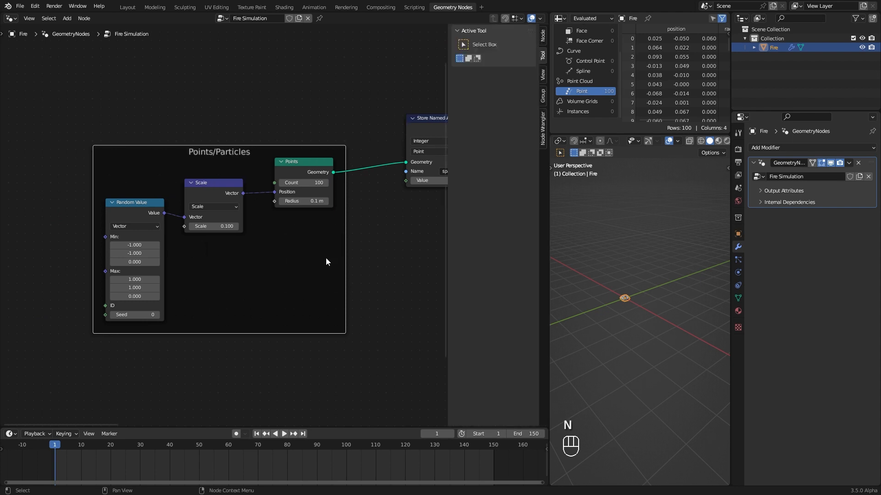
pyautogui.click(541, 36)
pyautogui.click(458, 98)
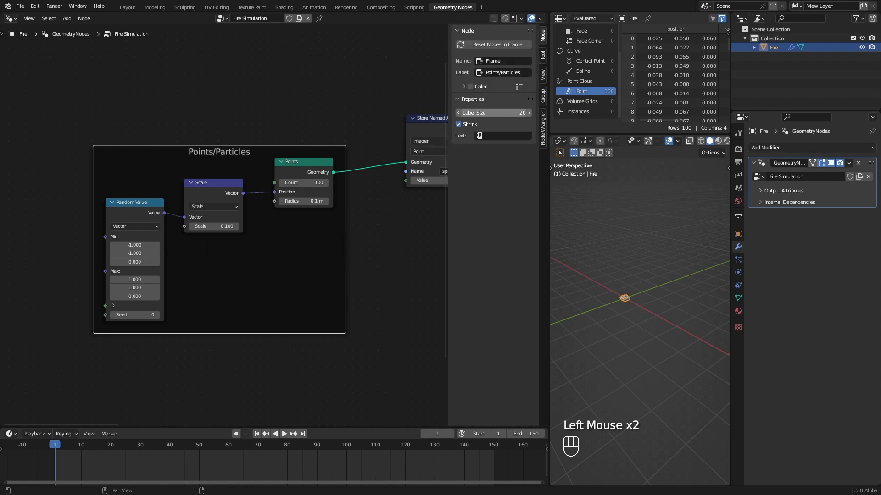
pyautogui.moveTo(493, 113); pyautogui.dragTo(509, 113)
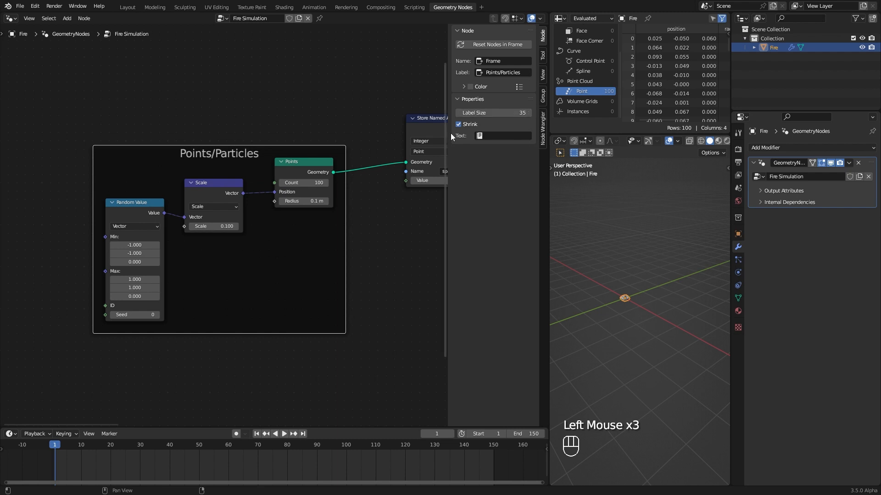
pyautogui.press('n')
# - Frame the spawnNumber store node before the Simulation Input and label the frame Initial Attributes
pyautogui.moveTo(450, 215); pyautogui.dragTo(294, 164, button='middle')
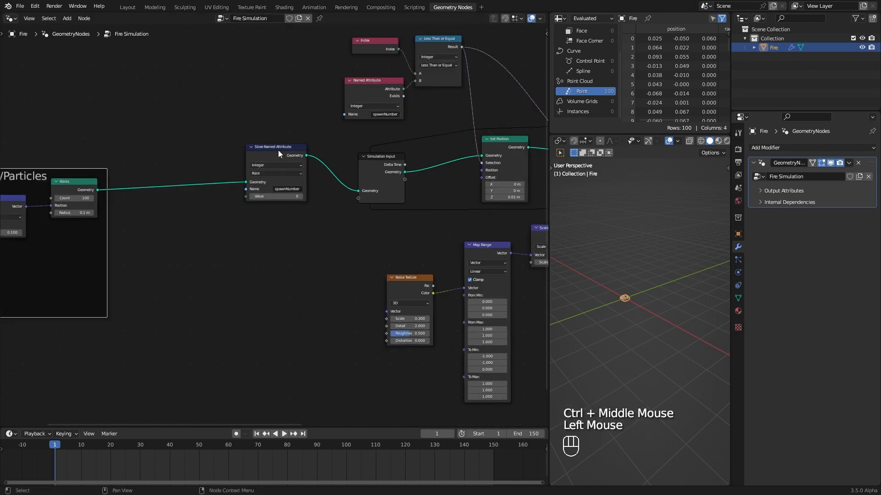
pyautogui.moveTo(293, 163); pyautogui.dragTo(257, 171)
pyautogui.hotkey('shift', 'p')
pyautogui.press('F2')
pyautogui.click(310, 148)
# - Frame the Index, Named Attribute and Less Than or Equal nodes together and label the frame Point Selection
pyautogui.moveTo(310, 148); pyautogui.dragTo(213, 272, button='middle')
pyautogui.moveTo(214, 133); pyautogui.dragTo(343, 242)
pyautogui.hotkey('shift', 'p')
pyautogui.press('F2')
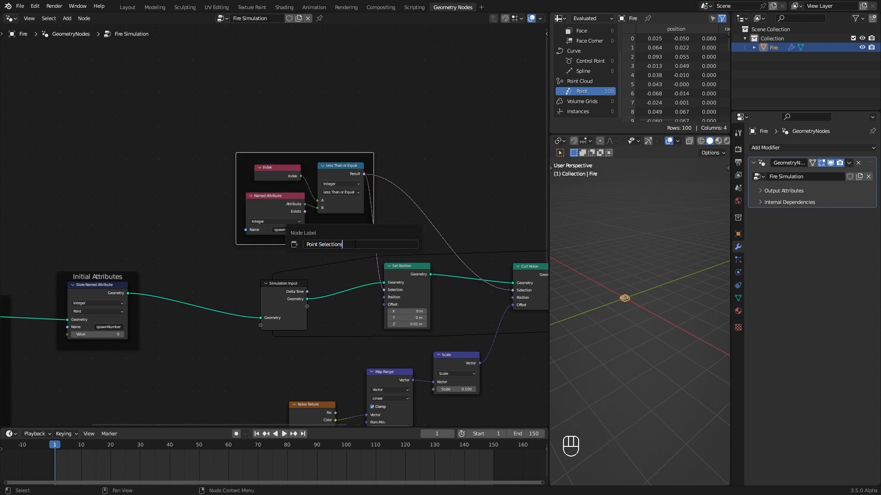
pyautogui.press('BackSpace')
pyautogui.press('Return')
# - Label the first Set Position node after the Simulation Input Add Velocity
pyautogui.moveTo(398, 269); pyautogui.dragTo(321, 150, button='middle')
pyautogui.click(337, 157)
pyautogui.press('F2')
pyautogui.write('Add Velocity')
pyautogui.press('Return')
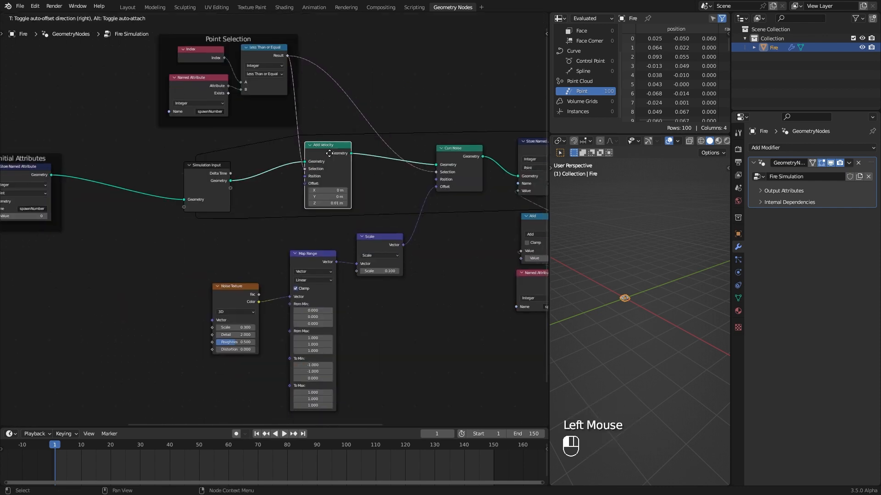
# - Frame the Noise Texture, vector Map Range and Scale nodes together and label the frame Curl Noise
pyautogui.moveTo(380, 239); pyautogui.dragTo(308, 165, button='middle')
pyautogui.moveTo(347, 149); pyautogui.dragTo(177, 256)
pyautogui.moveTo(300, 165); pyautogui.dragTo(289, 250)
pyautogui.hotkey('shift', 'p')
pyautogui.press('F2')
pyautogui.write('Curl Noise')
pyautogui.press('Return')
# - Set the label size of the Curl Noise frame to 30
pyautogui.press('n')
pyautogui.click(494, 112)
pyautogui.write('30')
pyautogui.press('Return')
pyautogui.press('n')
# - Frame all the age and life time nodes feeding the normalizedAge store node and label the frame Normalized Age
pyautogui.moveTo(419, 274); pyautogui.dragTo(236, 328, button='middle')
pyautogui.click(306, 320)
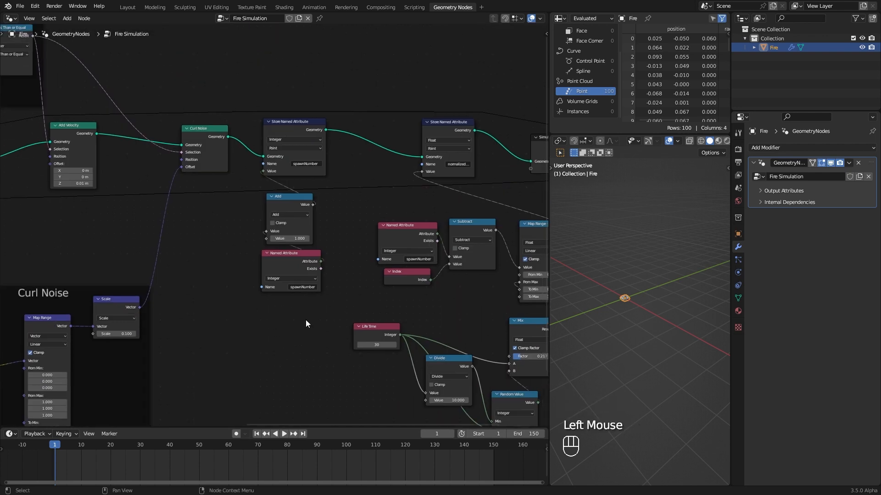
pyautogui.moveTo(306, 320); pyautogui.dragTo(284, 211)
pyautogui.moveTo(338, 249); pyautogui.dragTo(161, 166, button='middle')
pyautogui.scroll(-2, 193, 183)
pyautogui.moveTo(305, 218); pyautogui.dragTo(319, 236, button='middle')
pyautogui.keyDown('ctrl'); pyautogui.moveTo(275, 206); pyautogui.dragTo(276, 177, button='middle'); pyautogui.keyUp('ctrl')
pyautogui.moveTo(211, 213); pyautogui.dragTo(300, 130)
pyautogui.moveTo(168, 132); pyautogui.dragTo(472, 404)
pyautogui.hotkey('shift', 'p')
pyautogui.press('F2')
pyautogui.write('Normalized Age')
pyautogui.press('Return')
# - Frame the spawnNumber Named Attribute, Index and Subtract nodes inside Normalized Age and label that frame Age Calculation
pyautogui.moveTo(330, 251); pyautogui.dragTo(234, 176)
pyautogui.moveTo(286, 163); pyautogui.dragTo(276, 189)
pyautogui.hotkey('shift', 'p')
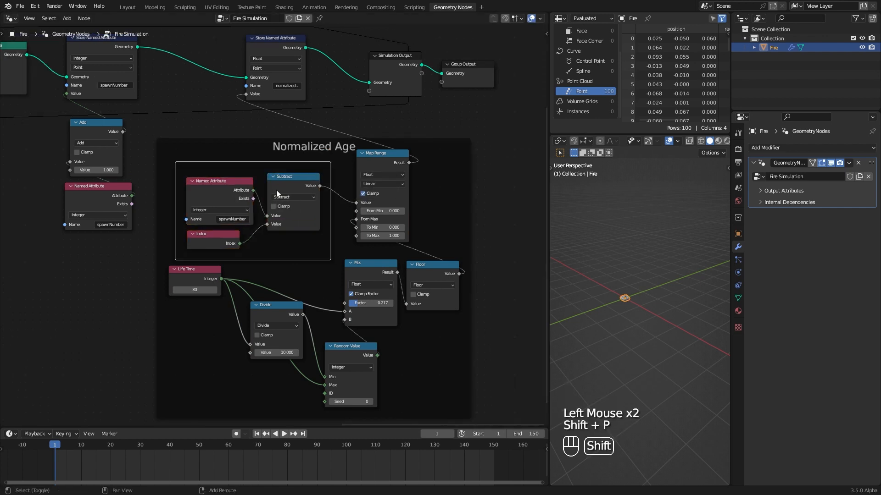
pyautogui.moveTo(196, 271); pyautogui.dragTo(199, 295)
pyautogui.click(235, 168)
pyautogui.press('F2')
pyautogui.write('Age Calculation')
pyautogui.press('Return')
# - Frame the Life Time, Divide, Random Value, Mix and Floor nodes below Age Calculation and label the frame Lifetime Randomness
pyautogui.moveTo(266, 191); pyautogui.dragTo(267, 116, button='middle')
pyautogui.moveTo(454, 329); pyautogui.dragTo(207, 200)
pyautogui.moveTo(366, 197); pyautogui.dragTo(359, 256)
pyautogui.press('F2')
pyautogui.click(360, 258)
pyautogui.hotkey('shift', 'p')
pyautogui.moveTo(431, 379); pyautogui.dragTo(257, 189)
pyautogui.moveTo(302, 245)
pyautogui.mouseDown()
pyautogui.moveTo(297, 232)
pyautogui.moveTo(303, 259)
pyautogui.mouseUp()
pyautogui.click(317, 259)
pyautogui.moveTo(317, 259); pyautogui.dragTo(313, 205)
pyautogui.moveTo(314, 205); pyautogui.dragTo(320, 241)
pyautogui.press('F2')
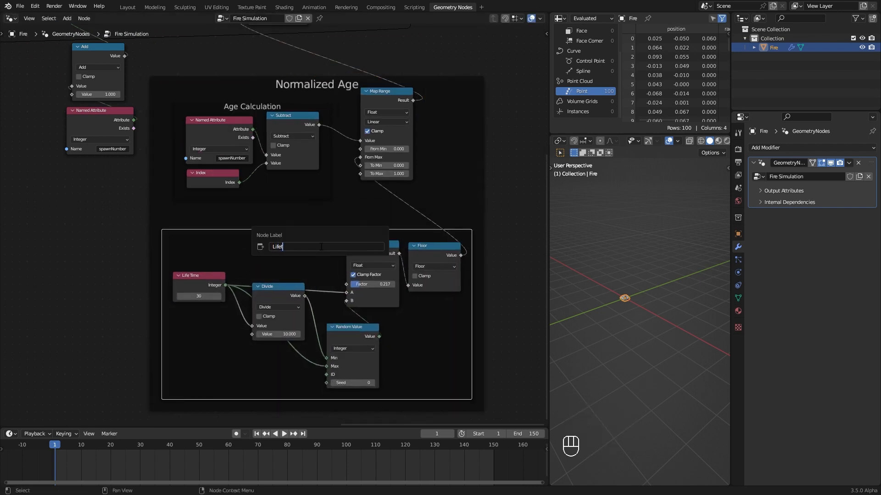
pyautogui.write('Lifetime Randomness')
pyautogui.press('Return')
# - Add a reroute on Life Time's output links and rearrange the Divide and Random Value nodes beneath the Mix node
pyautogui.click(319, 252)
pyautogui.moveTo(284, 301); pyautogui.dragTo(293, 322)
pyautogui.moveTo(201, 280); pyautogui.dragTo(193, 283)
pyautogui.keyDown('shift'); pyautogui.moveTo(232, 258); pyautogui.dragTo(234, 321, button='right'); pyautogui.keyUp('shift')
pyautogui.press('g')
pyautogui.click(236, 318)
pyautogui.moveTo(276, 324); pyautogui.dragTo(272, 350)
pyautogui.moveTo(348, 340); pyautogui.dragTo(359, 341)
pyautogui.moveTo(275, 349); pyautogui.dragTo(286, 354)
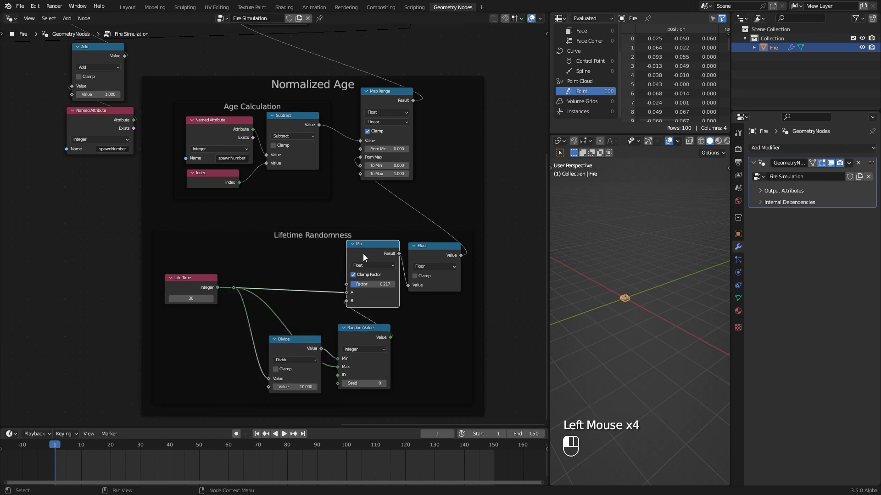
# - Tidy the Mix, Floor and Map Range nodes and move the normalizedAge store node and simulation output further along the chain
pyautogui.moveTo(362, 259); pyautogui.dragTo(352, 266)
pyautogui.moveTo(427, 256); pyautogui.dragTo(415, 258)
pyautogui.moveTo(400, 94); pyautogui.dragTo(420, 94)
pyautogui.moveTo(412, 92); pyautogui.dragTo(369, 227, button='middle')
pyautogui.moveTo(230, 79); pyautogui.dragTo(412, 133)
pyautogui.moveTo(244, 96); pyautogui.dragTo(426, 85)
pyautogui.moveTo(339, 215); pyautogui.dragTo(391, 192)
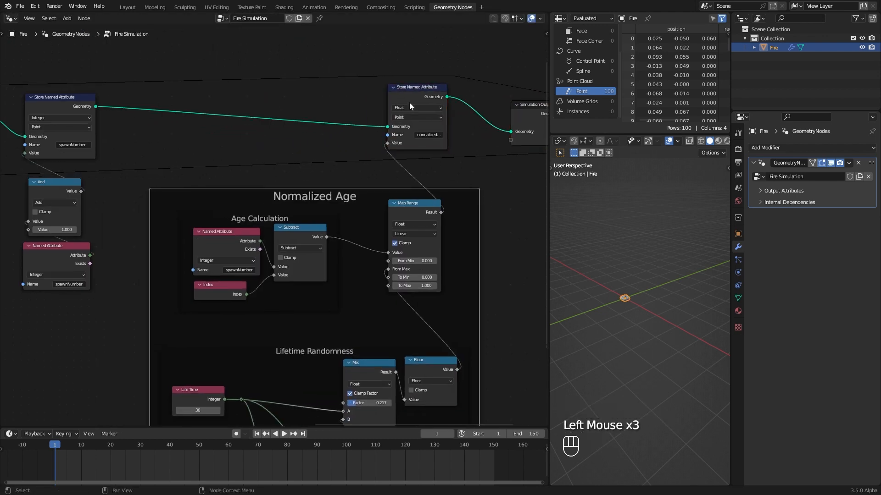
# - Label the normalizedAge Store Named Attribute node Normalized Age
pyautogui.moveTo(408, 106); pyautogui.dragTo(352, 108)
pyautogui.press('F2')
pyautogui.write('Normalized Age')
pyautogui.press('Return')
# - Label the spawnNumber Store Named Attribute node inside the simulation zone Spawn Number
pyautogui.moveTo(202, 156); pyautogui.dragTo(449, 200, button='middle')
pyautogui.click(306, 145)
pyautogui.press('F2')
pyautogui.write('Spawn Number')
pyautogui.press('Return')
# - Label the Named Attribute node in the Point Selection frame Spawn Number
pyautogui.moveTo(274, 224); pyautogui.dragTo(458, 257, button='middle')
pyautogui.moveTo(103, 110); pyautogui.dragTo(292, 145, button='middle')
pyautogui.click(291, 141)
pyautogui.press('F2')
pyautogui.write('Spawn')
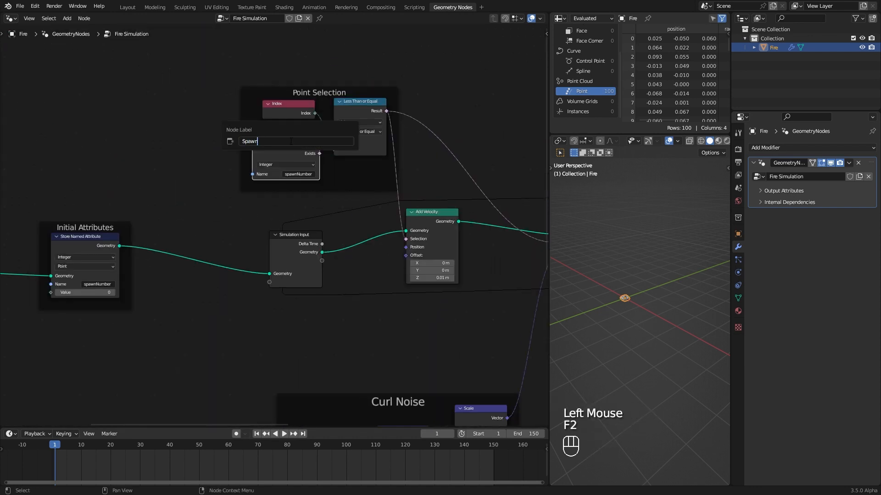
pyautogui.press('Return')
# - Label the spawnNumber nodes in the Initial Attributes frame and below the Add node Spawn Number
pyautogui.moveTo(348, 319); pyautogui.dragTo(325, 297, button='middle')
pyautogui.click(75, 209)
pyautogui.press('F2')
pyautogui.click(337, 110)
pyautogui.press('F2')
pyautogui.click(335, 264)
pyautogui.press('F2')
pyautogui.write('Spawn Number')
pyautogui.press('Return')
# - Move Simulation Input and the Point Selection frame back along the chain and add a reroute on Point Selection's output links
pyautogui.moveTo(245, 264); pyautogui.dragTo(238, 206, button='middle')
pyautogui.moveTo(239, 206); pyautogui.dragTo(281, 244, button='middle')
pyautogui.moveTo(271, 202); pyautogui.dragTo(229, 202)
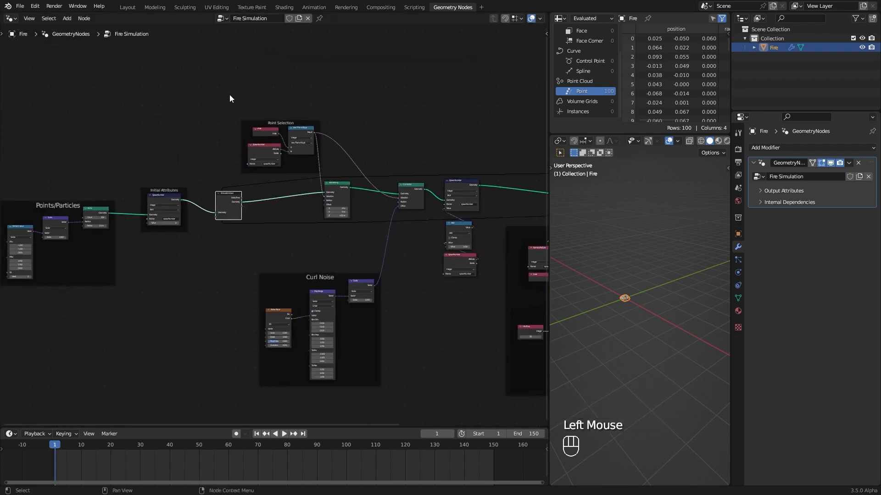
pyautogui.moveTo(286, 123); pyautogui.dragTo(261, 119)
pyautogui.click(337, 127)
pyautogui.keyDown('shift'); pyautogui.moveTo(337, 126); pyautogui.dragTo(308, 170, button='right'); pyautogui.keyUp('shift')
pyautogui.press('g')
pyautogui.click(328, 153)
# - Move Add Velocity closer to Simulation Input, shift the downstream nodes along, and reposition the Curl Noise frame beneath its Set Position node
pyautogui.moveTo(338, 183); pyautogui.dragTo(306, 185)
pyautogui.moveTo(320, 277); pyautogui.dragTo(374, 241)
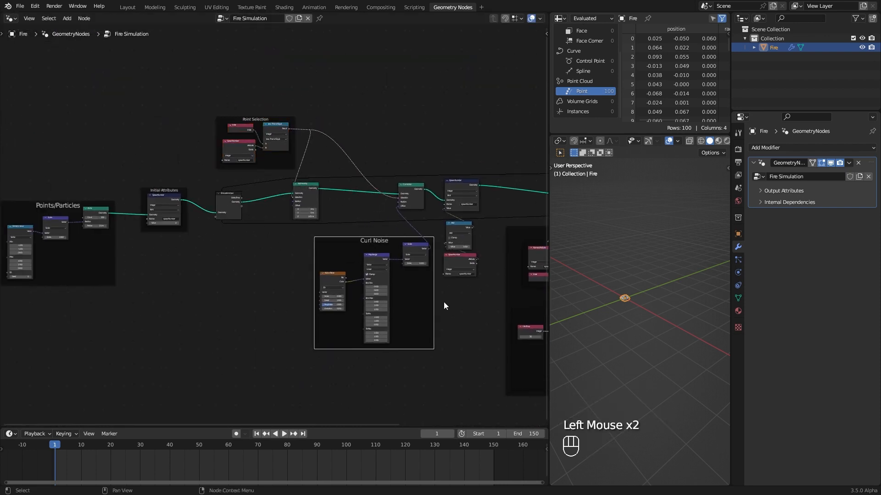
pyautogui.moveTo(374, 240); pyautogui.dragTo(228, 242, button='middle')
pyautogui.moveTo(317, 160); pyautogui.dragTo(545, 390)
pyautogui.moveTo(387, 227); pyautogui.dragTo(479, 227)
pyautogui.moveTo(227, 238); pyautogui.dragTo(259, 229)
# - Move the Spawn Number store node with its Add and Named Attribute nodes closer to Curl Noise and spread out the chain's end
pyautogui.moveTo(377, 153); pyautogui.dragTo(264, 151, button='middle')
pyautogui.moveTo(264, 154); pyautogui.dragTo(317, 275)
pyautogui.moveTo(294, 254); pyautogui.dragTo(266, 251)
pyautogui.moveTo(394, 192); pyautogui.dragTo(305, 169, button='middle')
pyautogui.moveTo(353, 156); pyautogui.dragTo(352, 153)
pyautogui.moveTo(459, 174); pyautogui.dragTo(311, 188, button='middle')
pyautogui.moveTo(328, 181); pyautogui.dragTo(429, 177)
pyautogui.click(298, 246)
# - Connect the Map Range result and the Normalized Age node's geometry to a Viewer node outside the frame
pyautogui.moveTo(275, 239); pyautogui.dragTo(379, 208, button='middle')
pyautogui.scroll(7, 379, 208)
pyautogui.keyDown('ctrl'); pyautogui.keyDown('shift'); pyautogui.click(307, 191); pyautogui.keyUp('shift'); pyautogui.keyUp('ctrl')
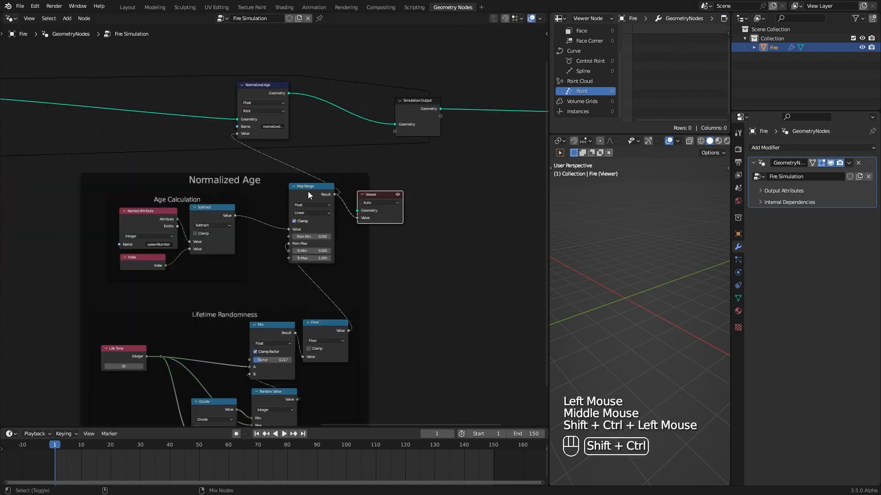
pyautogui.moveTo(380, 203); pyautogui.dragTo(476, 186)
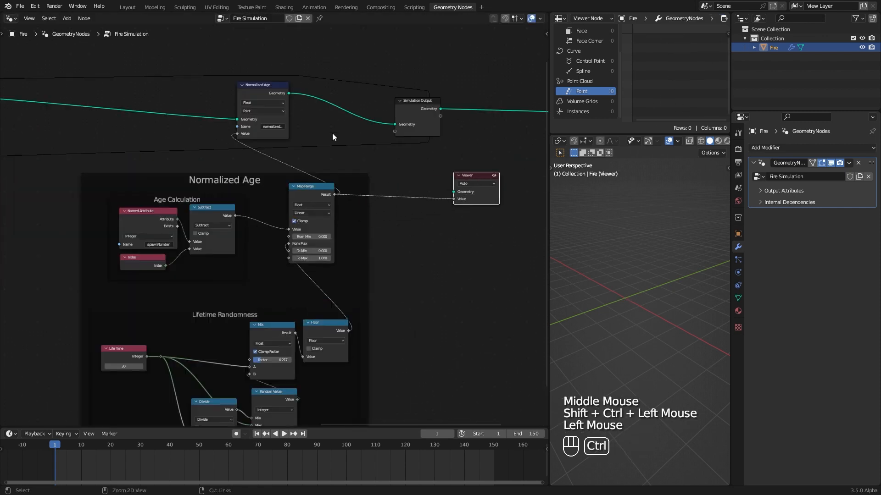
pyautogui.keyDown('ctrl'); pyautogui.keyDown('shift'); pyautogui.click(274, 91); pyautogui.keyUp('shift'); pyautogui.keyUp('ctrl')
# - Play the animation to inspect the viewed age values on the points and delete the Viewer node
pyautogui.keyDown('shift'); pyautogui.moveTo(659, 353); pyautogui.dragTo(660, 353, button='middle'); pyautogui.keyUp('shift')
pyautogui.keyDown('ctrl'); pyautogui.moveTo(659, 353); pyautogui.dragTo(660, 353, button='middle'); pyautogui.keyUp('ctrl')
pyautogui.moveTo(659, 353); pyautogui.dragTo(660, 354, button='middle')
pyautogui.press('space')
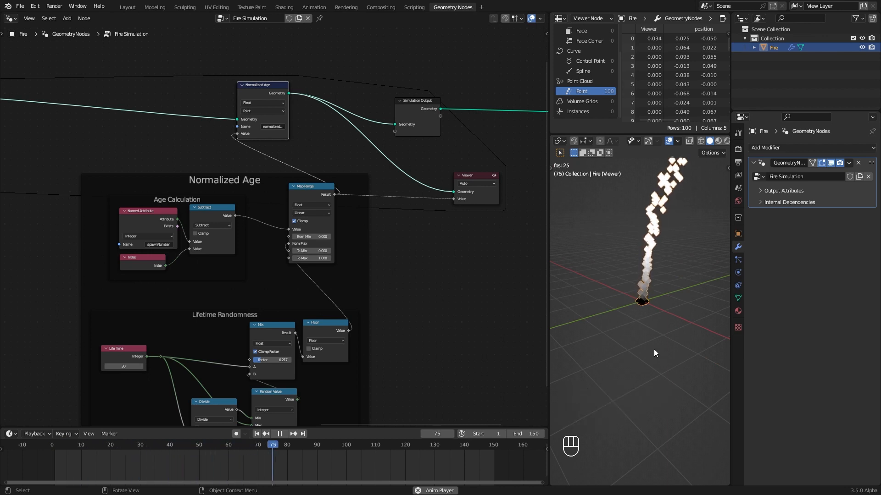
pyautogui.keyDown('shift'); pyautogui.moveTo(657, 315); pyautogui.dragTo(651, 339, button='middle'); pyautogui.keyUp('shift')
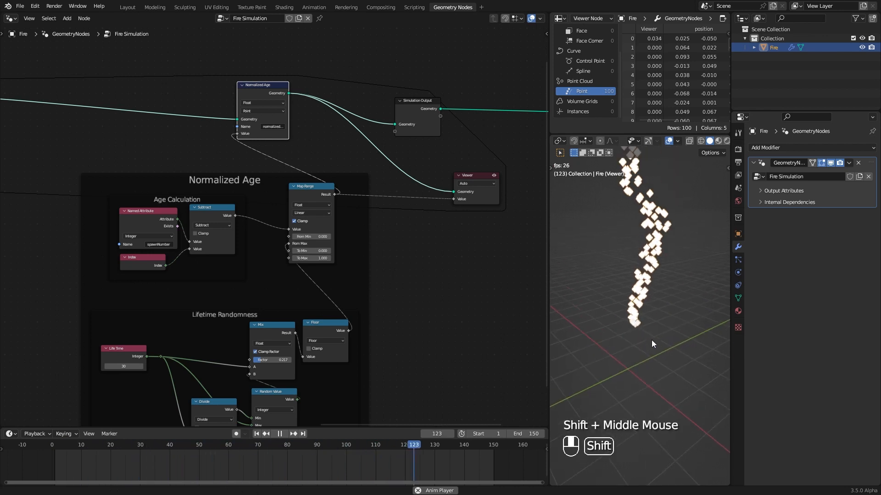
pyautogui.press('Escape')
pyautogui.doubleClick(475, 177)
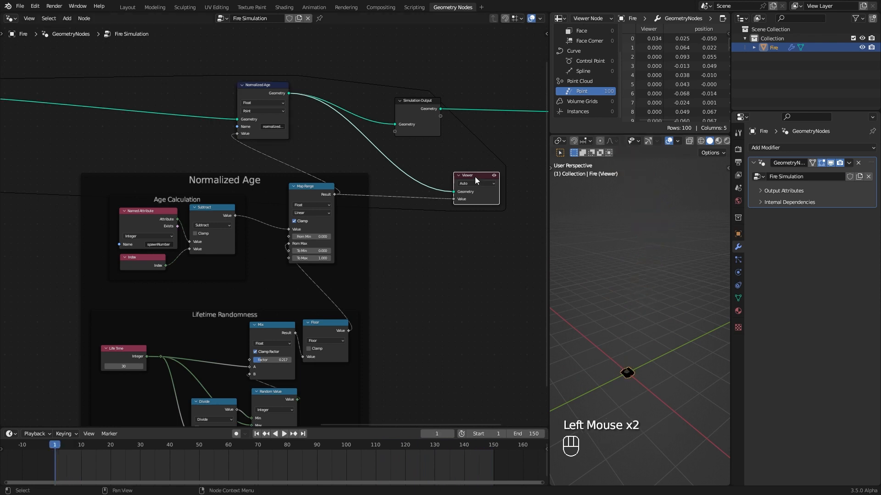
pyautogui.press('x')
# - Move Group Output further along and insert a Delete Geometry node between it and Simulation Output
pyautogui.moveTo(465, 252); pyautogui.dragTo(387, 269, button='middle')
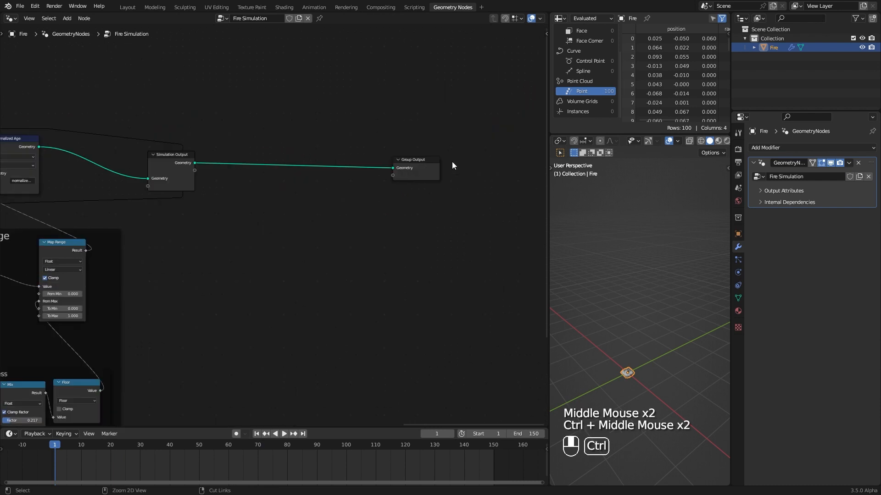
pyautogui.moveTo(435, 161); pyautogui.dragTo(456, 161)
pyautogui.hotkey('shift', 'a')
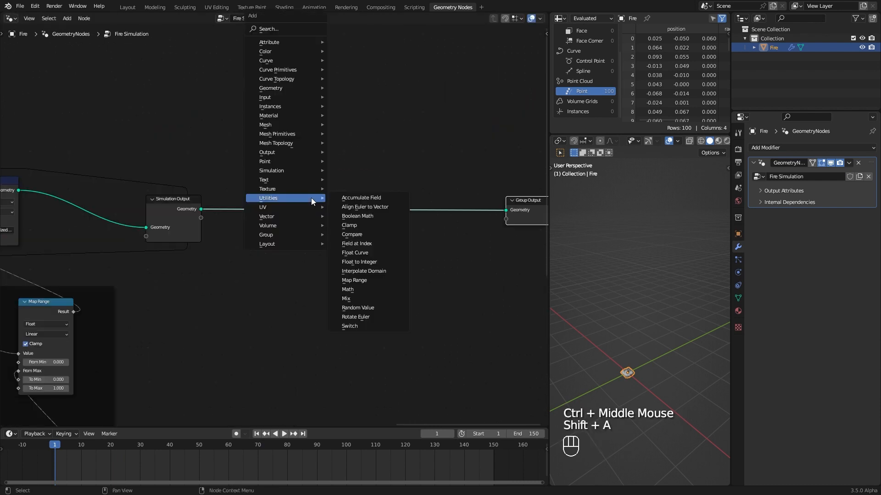
pyautogui.moveTo(281, 88)
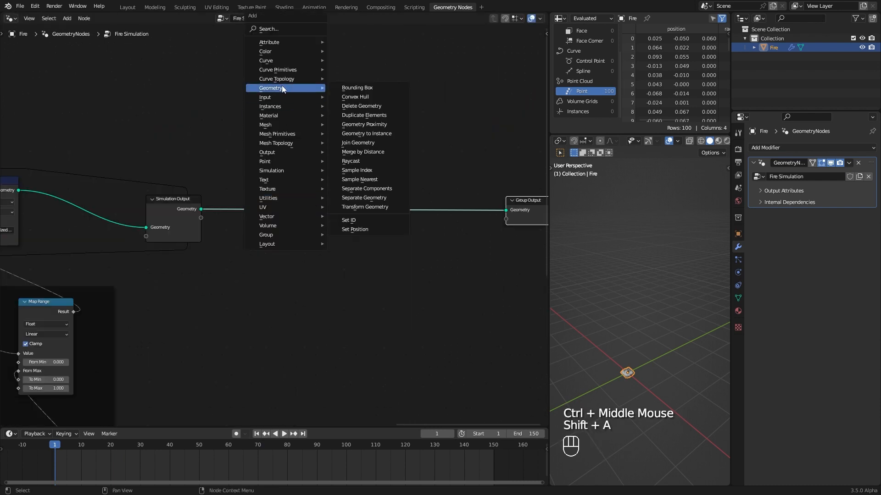
pyautogui.click(381, 115)
pyautogui.click(350, 183)
pyautogui.moveTo(350, 183); pyautogui.dragTo(366, 176)
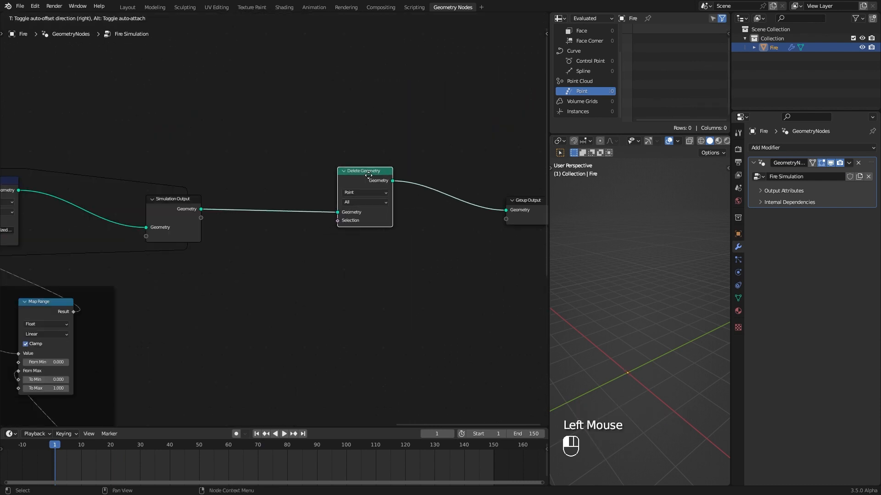
# - Add a Named Attribute node below Delete Geometry that reads the float attribute normalizedAge
pyautogui.hotkey('shift', 'a')
pyautogui.moveTo(265, 278)
pyautogui.click(357, 421)
pyautogui.click(283, 279)
pyautogui.moveTo(119, 280); pyautogui.dragTo(220, 247, button='middle')
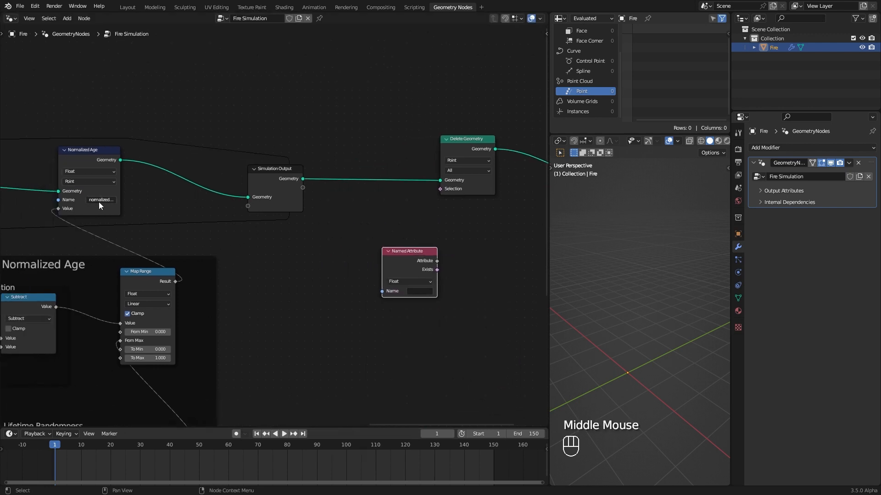
pyautogui.moveTo(464, 306); pyautogui.dragTo(350, 275, button='middle')
pyautogui.moveTo(338, 267); pyautogui.dragTo(361, 268)
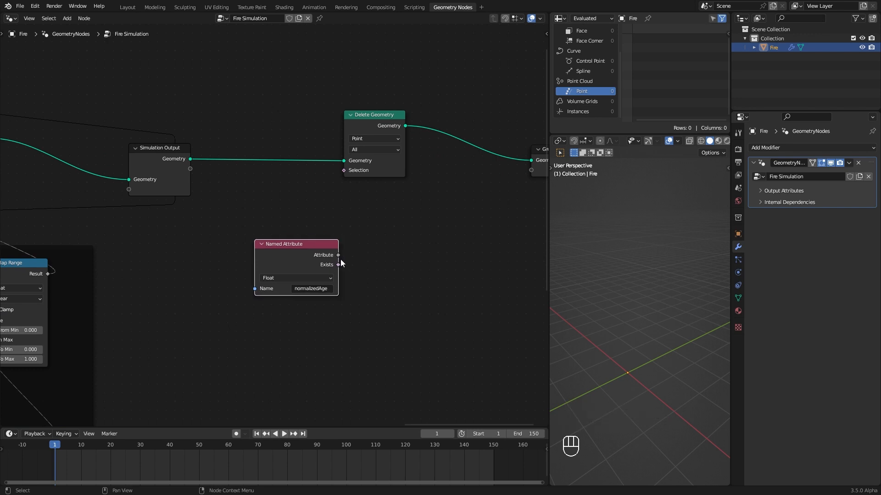
# - Compare normalizedAge as Greater Than or Equal to 1.000, link the result to Delete Geometry's Selection, and play the animation
pyautogui.moveTo(338, 255); pyautogui.dragTo(431, 201)
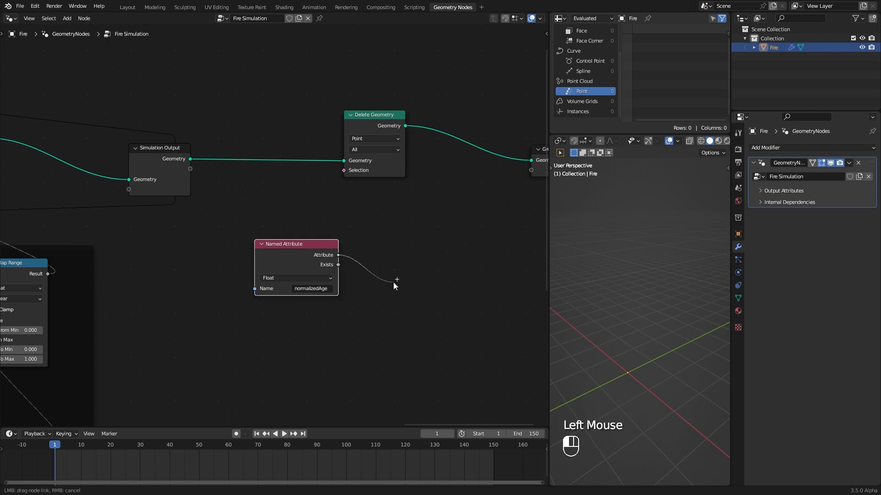
pyautogui.moveTo(394, 283); pyautogui.dragTo(393, 283)
pyautogui.write('grea')
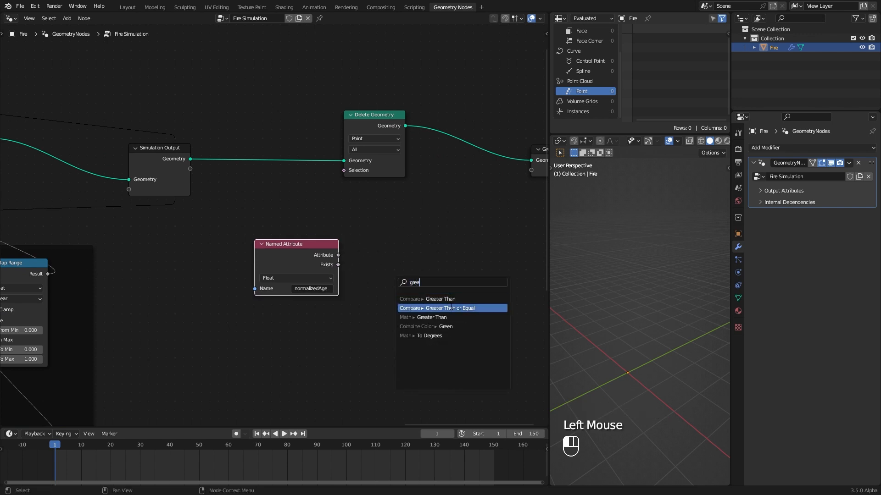
pyautogui.click(451, 308)
pyautogui.click(388, 299)
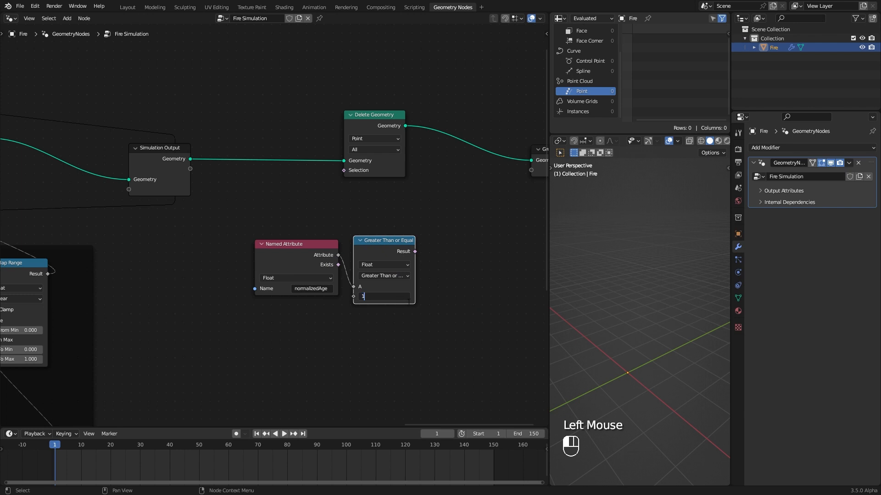
pyautogui.moveTo(422, 259); pyautogui.dragTo(453, 195)
pyautogui.moveTo(333, 176); pyautogui.dragTo(346, 172)
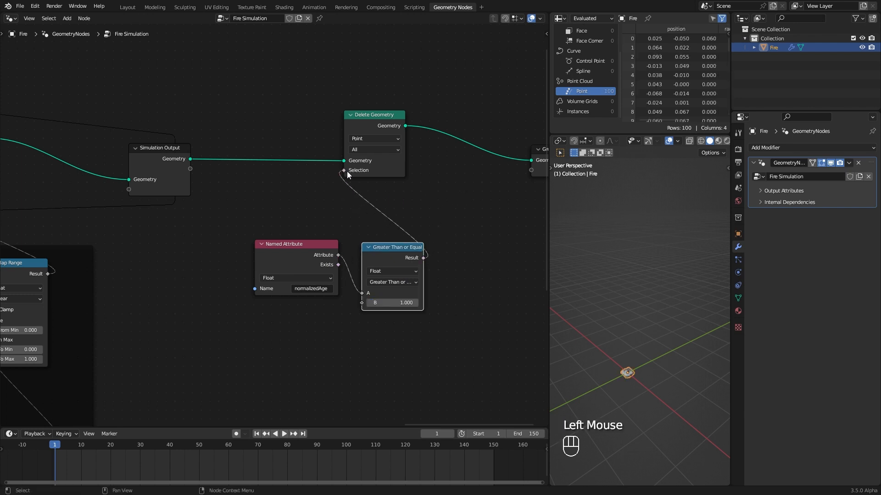
pyautogui.moveTo(675, 386); pyautogui.dragTo(674, 390, button='middle')
pyautogui.press('space')
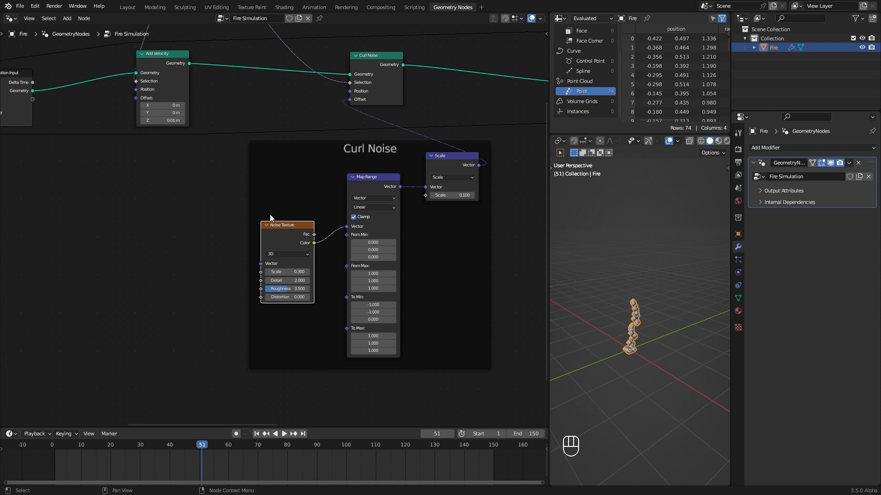
# - Add an Index node to the Curl Noise frame and divide its output by 100 with a Divide node
pyautogui.moveTo(271, 217); pyautogui.dragTo(302, 267, button='middle')
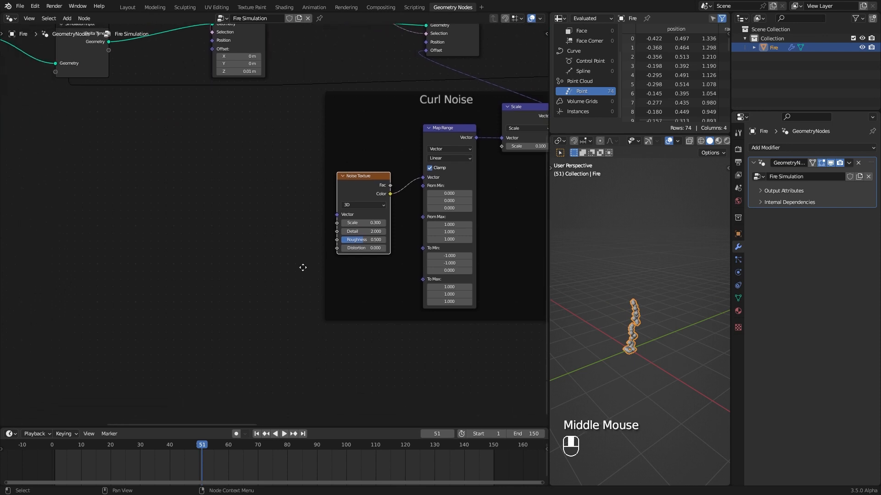
pyautogui.hotkey('shift', 'a')
pyautogui.moveTo(232, 237)
pyautogui.click(298, 370)
pyautogui.click(182, 212)
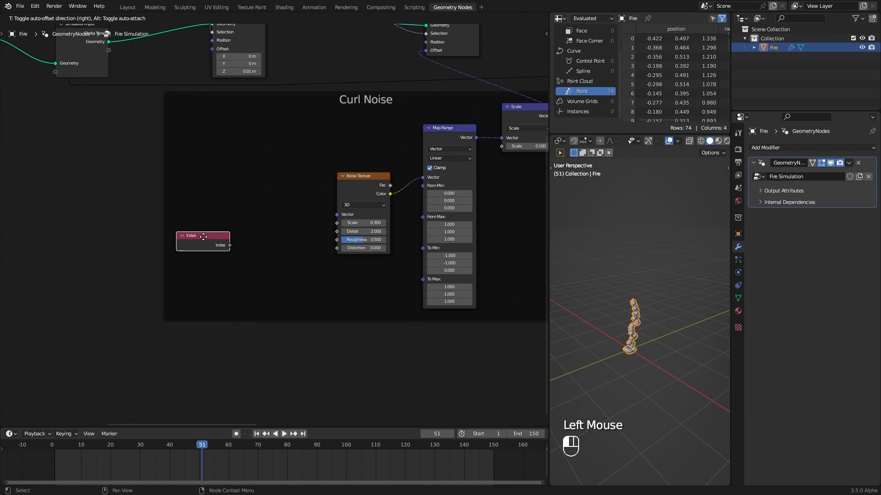
pyautogui.moveTo(228, 237); pyautogui.dragTo(298, 284)
pyautogui.write('div')
pyautogui.press('Return')
pyautogui.click(263, 265)
pyautogui.moveTo(202, 234); pyautogui.dragTo(209, 269)
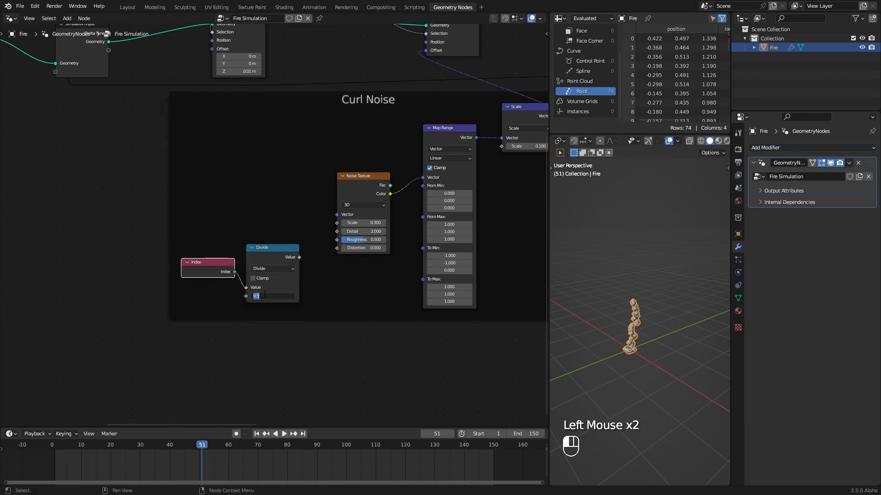
pyautogui.write('100')
# - Add a Named Attribute node for normalizedAge to the Curl Noise frame and arrange it above the Index node
pyautogui.hotkey('shift', 'a')
pyautogui.click(279, 317)
pyautogui.click(219, 202)
pyautogui.hotkey('ctrl', 'v')
pyautogui.moveTo(245, 216); pyautogui.dragTo(183, 211)
pyautogui.moveTo(210, 264); pyautogui.dragTo(180, 264)
# - Duplicate the Divide node, change the copy to Multiply, and multiply normalizedAge by the divided index
pyautogui.moveTo(274, 247); pyautogui.dragTo(251, 251)
pyautogui.hotkey('shift', 'd')
pyautogui.click(252, 194)
pyautogui.click(259, 200)
pyautogui.click(263, 243)
pyautogui.moveTo(218, 204); pyautogui.dragTo(234, 219)
# - Set the Noise Texture to 4D, drive its W input with the Multiply result, and play the animation
pyautogui.click(364, 204)
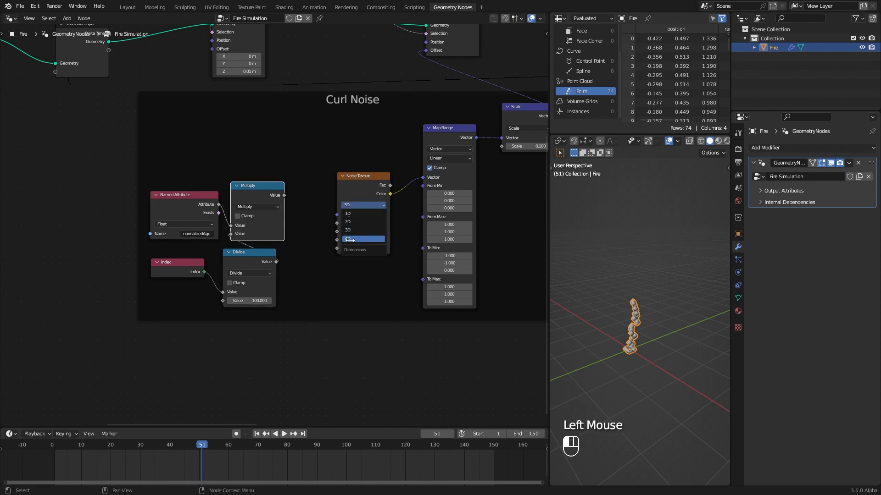
pyautogui.click(362, 215)
pyautogui.moveTo(284, 195); pyautogui.dragTo(337, 223)
pyautogui.press('space')
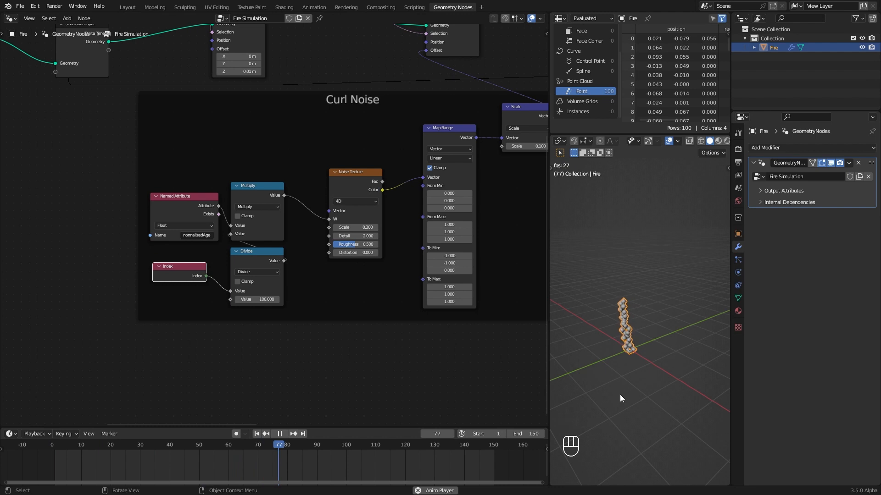
# - Set the Curl Noise Scale node to 0.180 and the Map Range To Max Z to 0.440 during playback
pyautogui.moveTo(430, 327); pyautogui.dragTo(367, 345, button='middle')
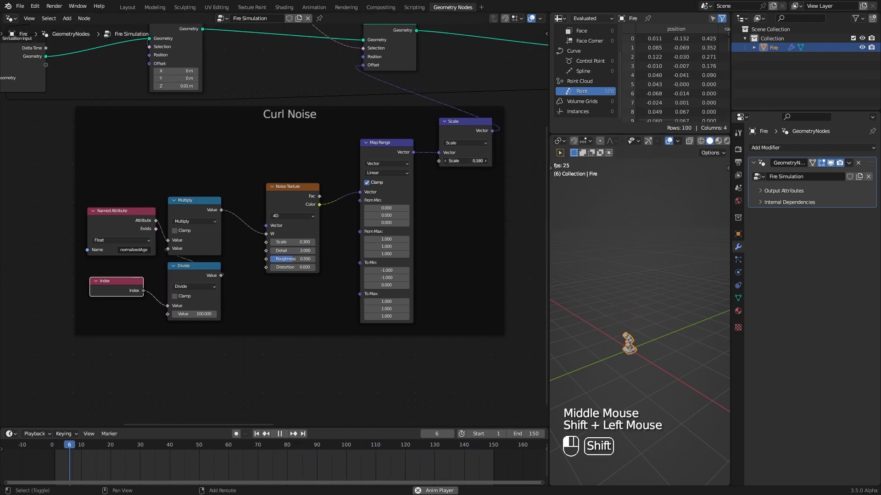
pyautogui.keyDown('shift'); pyautogui.moveTo(465, 160); pyautogui.dragTo(477, 160); pyautogui.keyUp('shift')
pyautogui.keyDown('shift'); pyautogui.moveTo(386, 317); pyautogui.dragTo(370, 317); pyautogui.keyUp('shift')
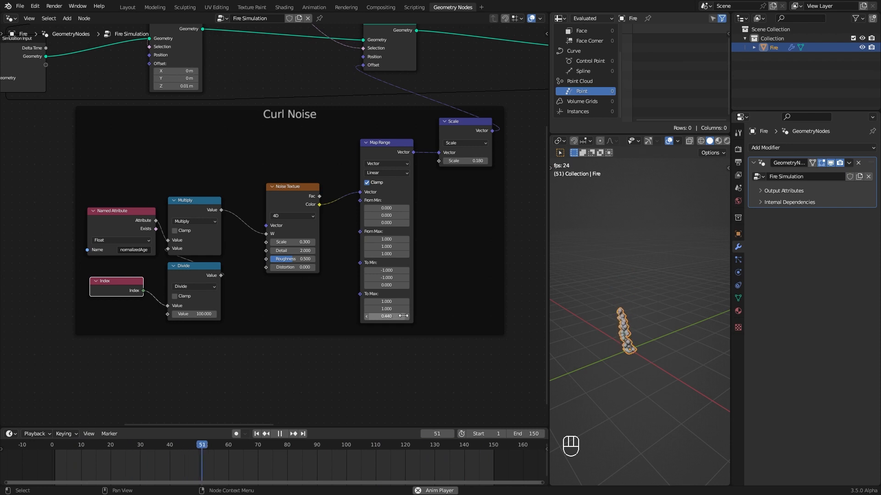
# - Stop the playback, then move the Group Output node away from Delete Geometry and tidy the attribute and comparison nodes beneath it
pyautogui.press('Escape')
pyautogui.keyDown('ctrl'); pyautogui.moveTo(395, 317); pyautogui.dragTo(401, 230, button='middle'); pyautogui.keyUp('ctrl')
pyautogui.moveTo(266, 155)
pyautogui.keyDown('ctrl'); pyautogui.mouseDown()
pyautogui.moveTo(267, 196)
pyautogui.moveTo(266, 174)
pyautogui.moveTo(243, 219)
pyautogui.mouseUp(); pyautogui.keyUp('ctrl')
pyautogui.moveTo(402, 236); pyautogui.dragTo(115, 266, button='middle')
pyautogui.moveTo(455, 264); pyautogui.dragTo(323, 226, button='middle')
pyautogui.moveTo(356, 137); pyautogui.dragTo(509, 127)
pyautogui.moveTo(224, 311); pyautogui.dragTo(153, 199)
pyautogui.moveTo(236, 209); pyautogui.dragTo(224, 185)
pyautogui.click(307, 206)
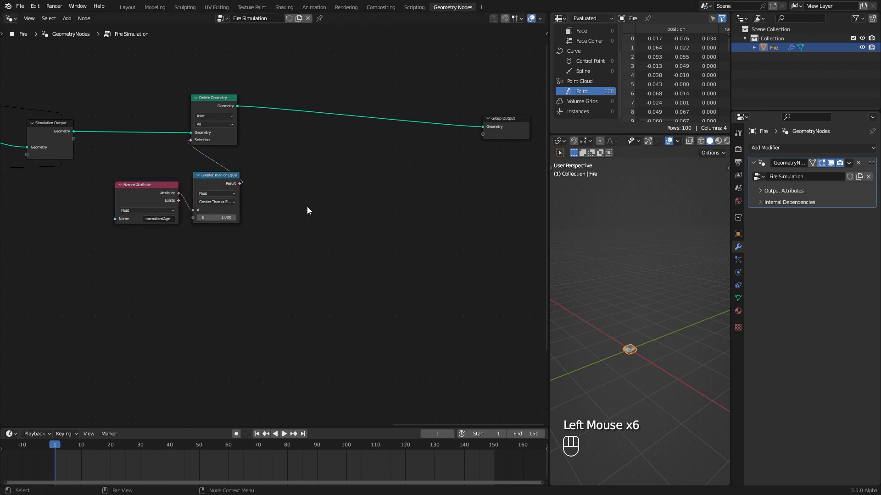
# - Insert an Instance on Points node on the link between Delete Geometry and Group Output
pyautogui.moveTo(326, 183); pyautogui.dragTo(317, 219, button='middle')
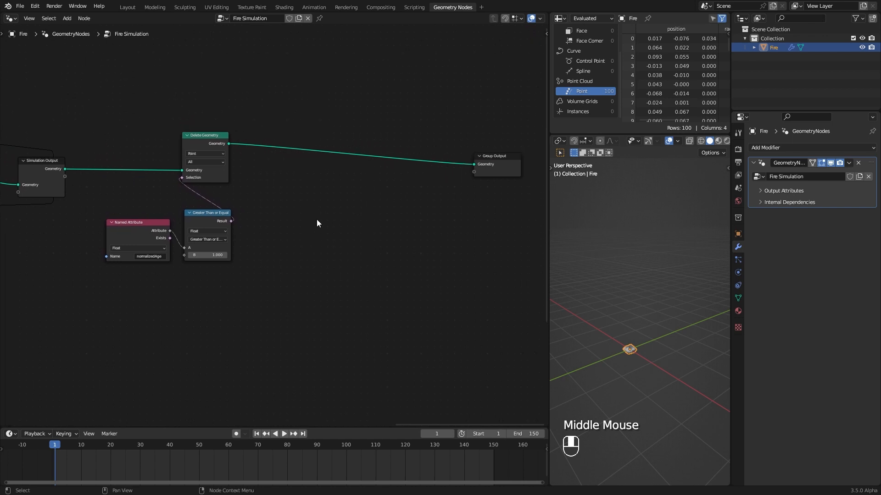
pyautogui.hotkey('shift', 'a')
pyautogui.moveTo(334, 192)
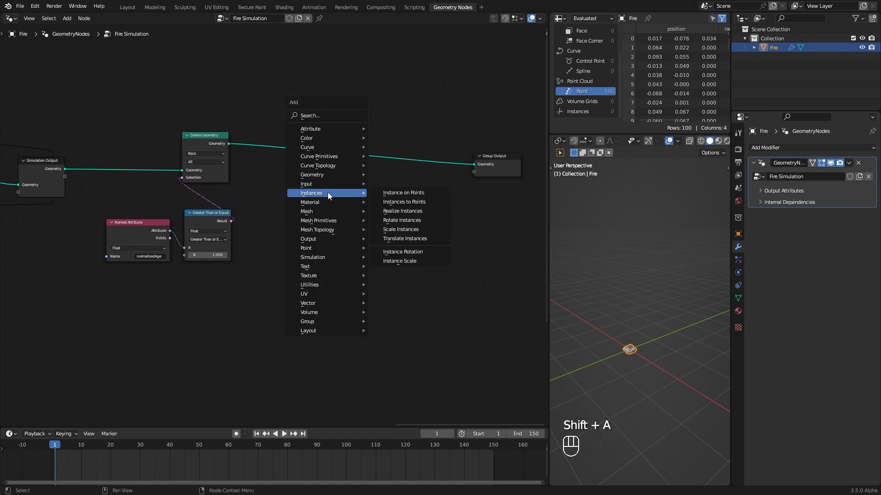
pyautogui.click(395, 193)
pyautogui.click(343, 133)
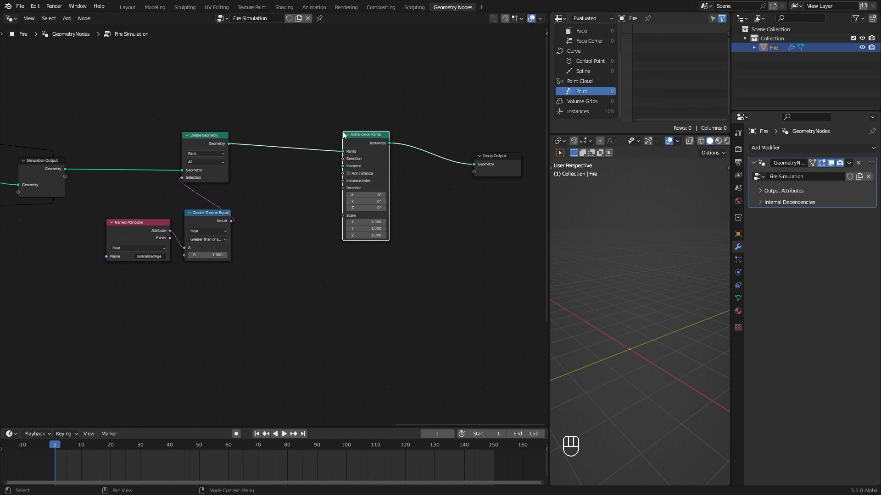
pyautogui.moveTo(354, 136); pyautogui.dragTo(378, 134)
# - Add a Grid mesh node with 2 vertices in X and Y and connect its Mesh output to the Instance input
pyautogui.hotkey('shift', 'a')
pyautogui.moveTo(340, 246)
pyautogui.moveTo(307, 274)
pyautogui.click(391, 301)
pyautogui.click(275, 227)
pyautogui.keyDown('ctrl'); pyautogui.moveTo(276, 226); pyautogui.dragTo(322, 252, button='middle'); pyautogui.keyUp('ctrl')
pyautogui.click(285, 251)
pyautogui.click(285, 263)
pyautogui.moveTo(317, 195); pyautogui.dragTo(426, 124)
# - Return to the first frame and play the simulation to inspect the instanced grids in the viewport
pyautogui.click(242, 442)
pyautogui.click(256, 433)
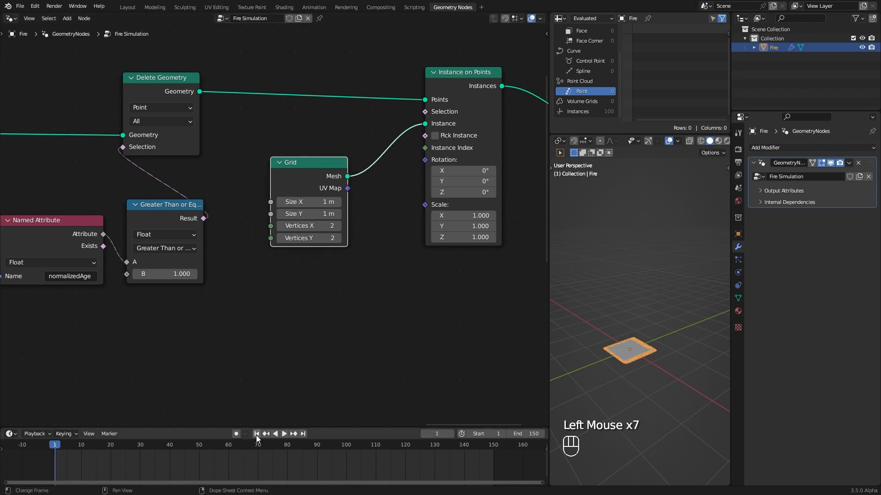
pyautogui.press('space')
pyautogui.moveTo(623, 393)
pyautogui.mouseDown(button='middle')
pyautogui.moveTo(631, 378)
pyautogui.moveTo(624, 388)
pyautogui.mouseUp(button='middle')
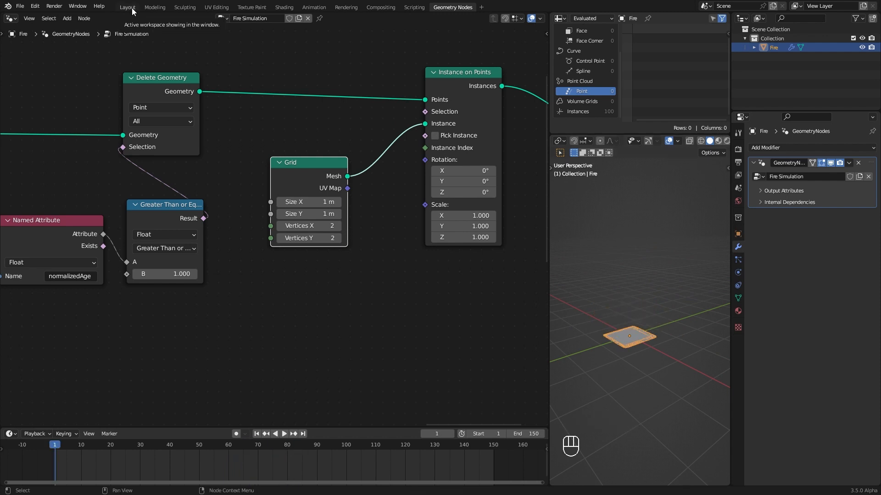
# - Hide the collection containing the Fire object and add a 2 m plane with a new material
pyautogui.click(129, 8)
pyautogui.click(863, 39)
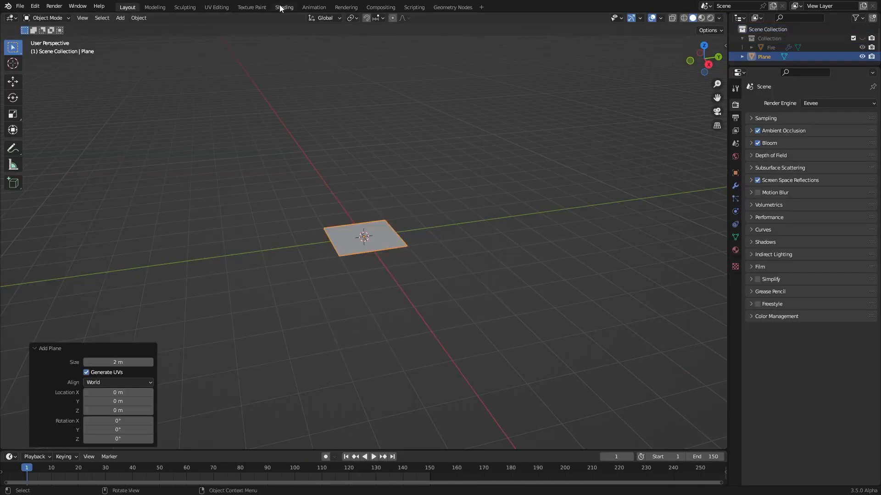
pyautogui.click(284, 7)
pyautogui.click(285, 18)
# - Add a Texture Coordinate, Mapping and Image Texture setup to the Principled BSDF and load T_Fire_SubUV.TGA as its image
pyautogui.hotkey('ctrl', 't')
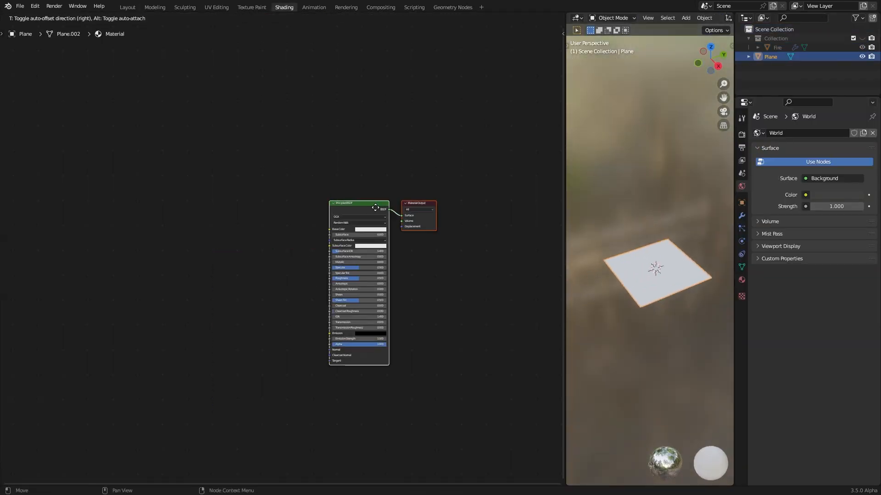
pyautogui.scroll(4, 280, 279)
pyautogui.click(340, 216)
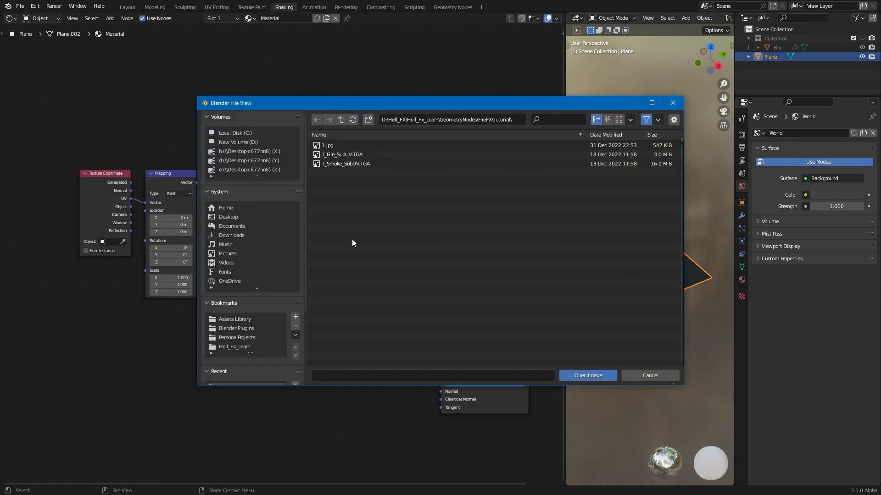
pyautogui.click(618, 120)
pyautogui.click(413, 164)
pyautogui.click(576, 376)
# - Examine the fire sprite sheet row by row in the UV Editing workspace and on the plane
pyautogui.moveTo(706, 339)
pyautogui.mouseDown(button='middle')
pyautogui.moveTo(730, 314)
pyautogui.moveTo(676, 299)
pyautogui.moveTo(682, 283)
pyautogui.moveTo(672, 294)
pyautogui.mouseUp(button='middle')
pyautogui.click(217, 7)
pyautogui.moveTo(270, 145)
pyautogui.keyDown('ctrl'); pyautogui.mouseDown(button='middle')
pyautogui.moveTo(270, 199)
pyautogui.moveTo(273, 183)
pyautogui.mouseUp(button='middle'); pyautogui.keyUp('ctrl')
pyautogui.click(283, 8)
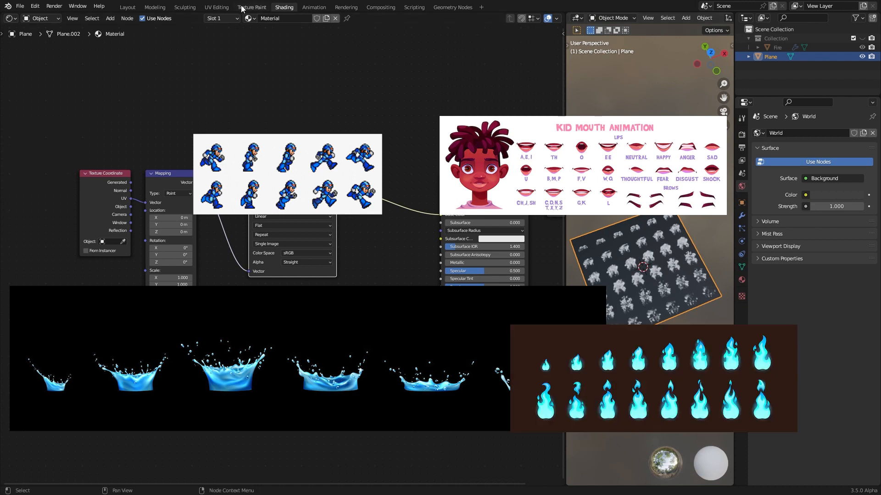
pyautogui.click(215, 7)
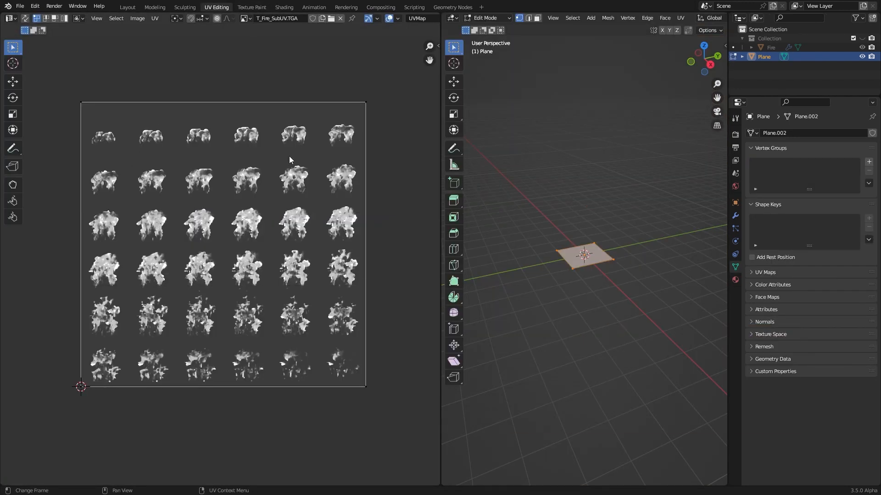
pyautogui.moveTo(118, 128); pyautogui.dragTo(355, 128)
pyautogui.moveTo(91, 185); pyautogui.dragTo(356, 184)
pyautogui.moveTo(115, 225); pyautogui.dragTo(356, 225)
pyautogui.moveTo(103, 265); pyautogui.dragTo(372, 275)
pyautogui.moveTo(117, 324); pyautogui.dragTo(376, 324)
pyautogui.moveTo(107, 366); pyautogui.dragTo(362, 365)
pyautogui.moveTo(324, 350); pyautogui.dragTo(350, 371)
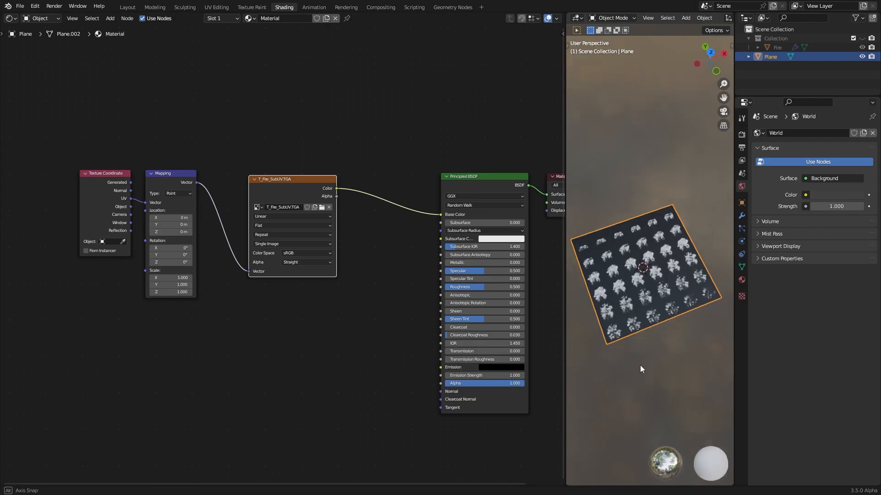
pyautogui.moveTo(640, 366); pyautogui.dragTo(650, 354, button='middle')
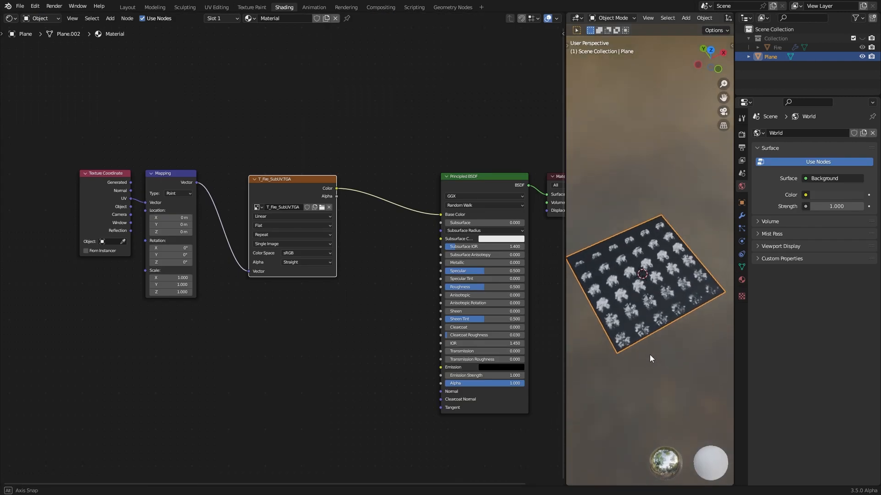
pyautogui.moveTo(108, 193); pyautogui.dragTo(75, 193)
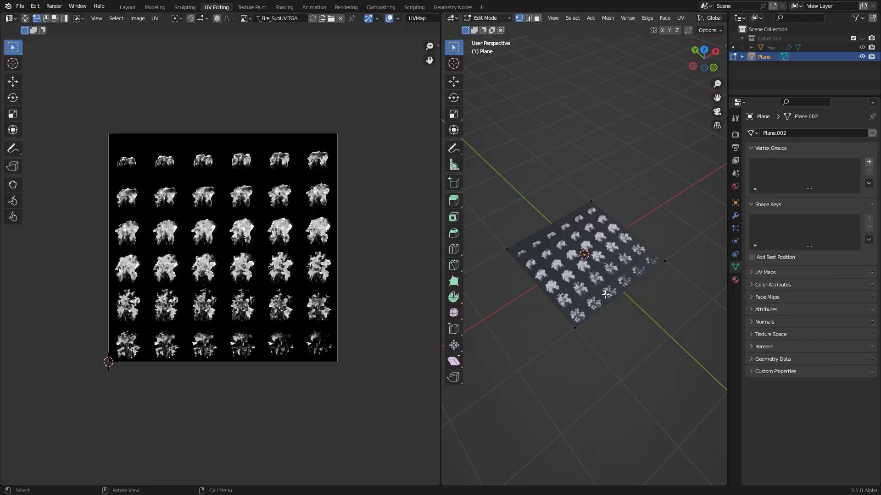
# - Try scaling the plane's whole UV layout down to about one sprite frame and moving it across the sheet
pyautogui.press('a')
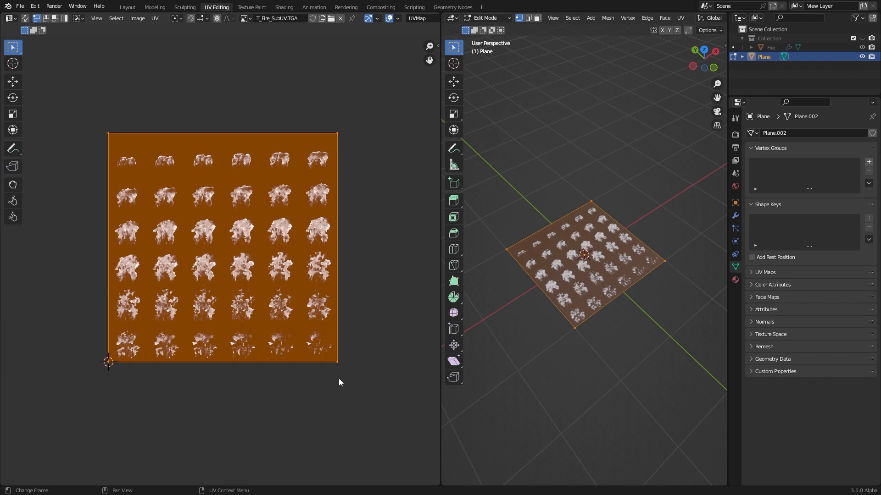
pyautogui.press('s')
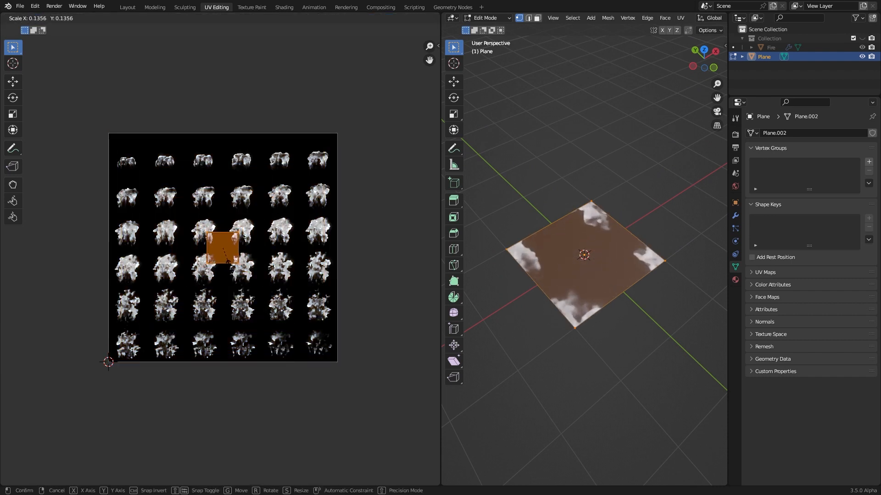
pyautogui.click(243, 283)
pyautogui.press('g')
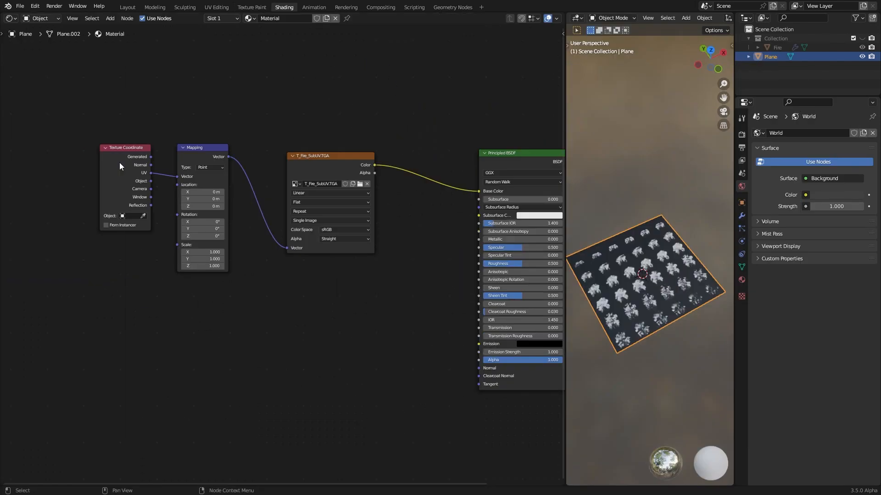
# - Try a UV Map node set to UVMap as an alternative to the Texture Coordinate node, and delete it
pyautogui.hotkey('shift', 'a')
pyautogui.moveTo(122, 292)
pyautogui.click(192, 268)
pyautogui.click(136, 297)
pyautogui.keyDown('ctrl'); pyautogui.moveTo(135, 297); pyautogui.dragTo(168, 327, button='middle'); pyautogui.keyUp('ctrl')
pyautogui.click(167, 327)
pyautogui.moveTo(65, 324); pyautogui.dragTo(124, 309, button='middle')
pyautogui.click(166, 297)
pyautogui.click(168, 310)
pyautogui.moveTo(170, 271); pyautogui.dragTo(148, 271)
pyautogui.moveTo(156, 139); pyautogui.dragTo(139, 139)
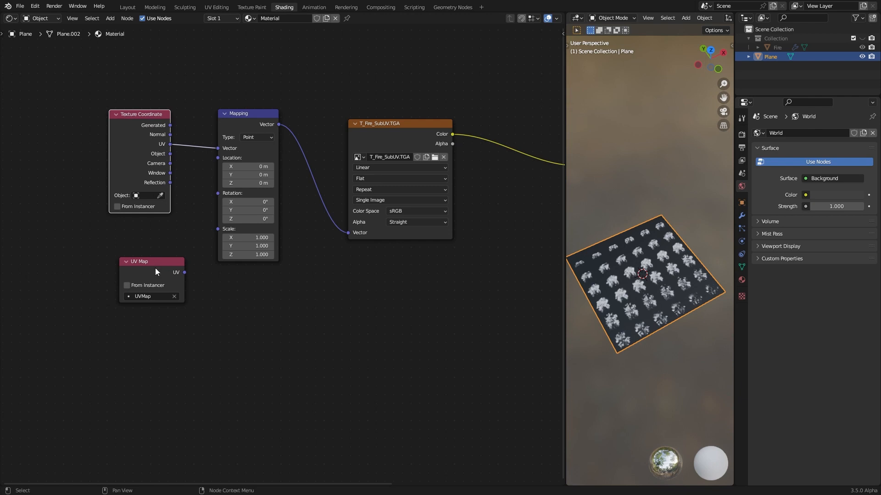
pyautogui.click(155, 268)
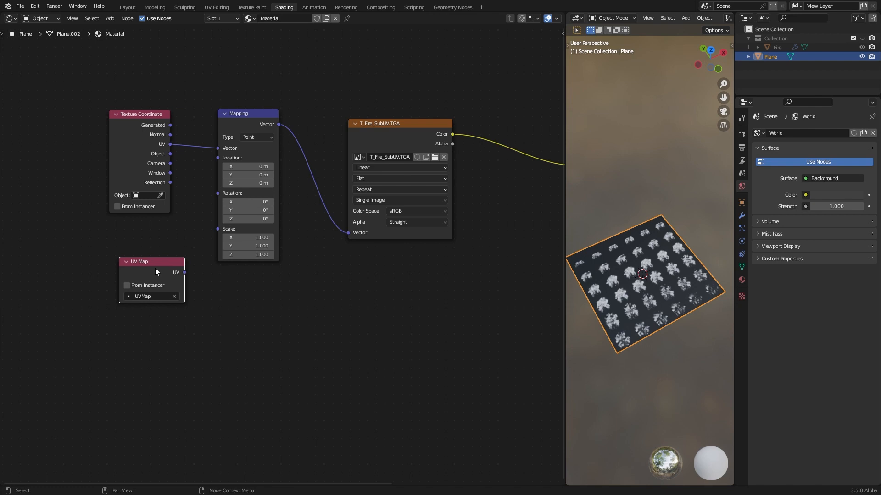
pyautogui.press('x')
# - Move the Texture Coordinate and Mapping nodes away from the Image Texture node to make room between them
pyautogui.moveTo(138, 159); pyautogui.dragTo(47, 164)
pyautogui.moveTo(255, 120); pyautogui.dragTo(134, 124)
pyautogui.moveTo(210, 297); pyautogui.dragTo(291, 256, button='middle')
# - Add a Value node below the Mapping node and label it Rows
pyautogui.hotkey('shift', 'a')
pyautogui.moveTo(290, 257)
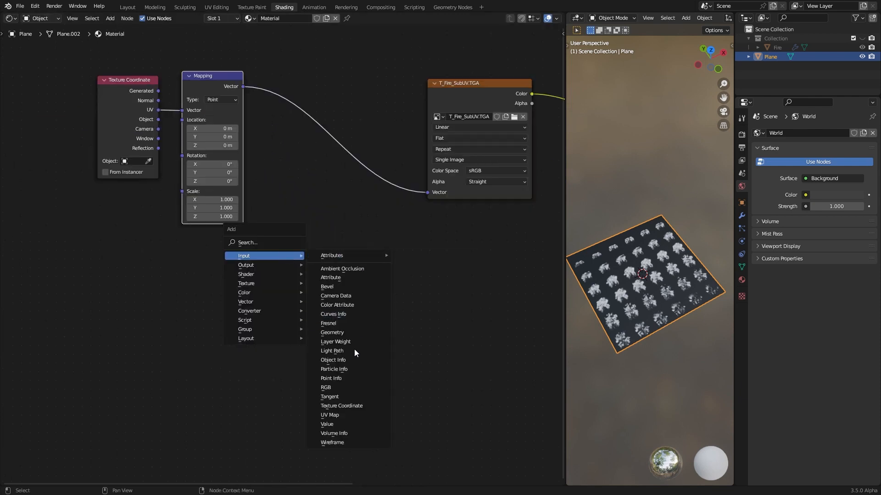
pyautogui.click(339, 424)
pyautogui.click(159, 268)
pyautogui.moveTo(170, 272); pyautogui.dragTo(266, 262, button='middle')
pyautogui.press('F2')
pyautogui.write('Rows')
pyautogui.press('Return')
# - Duplicate the Rows node, label the copy Columns, and set both values to 6
pyautogui.hotkey('shift', 'd')
pyautogui.click(256, 306)
pyautogui.press('F2')
pyautogui.write('Columns')
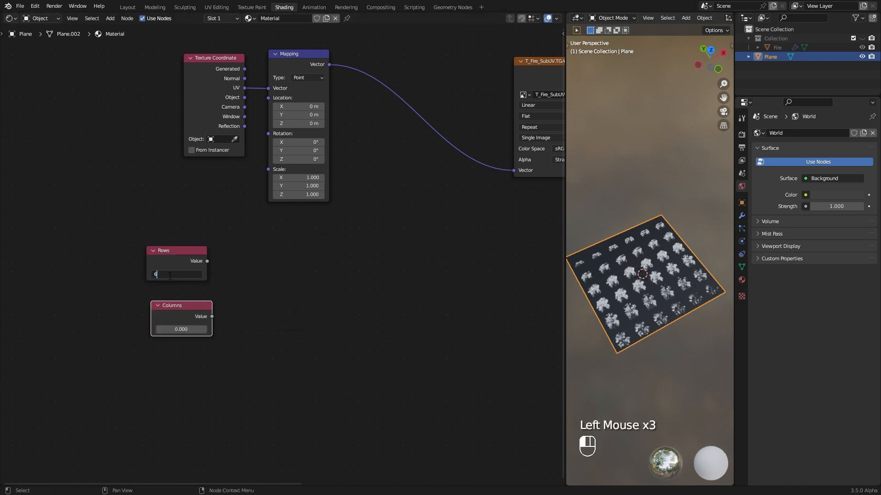
pyautogui.click(199, 316)
pyautogui.moveTo(199, 315); pyautogui.dragTo(182, 310)
# - Try shrinking the UVs to a single frame again in UV Editing, then undo the scaling
pyautogui.moveTo(683, 360); pyautogui.dragTo(669, 367, button='middle')
pyautogui.click(216, 7)
pyautogui.press('a')
pyautogui.press('s')
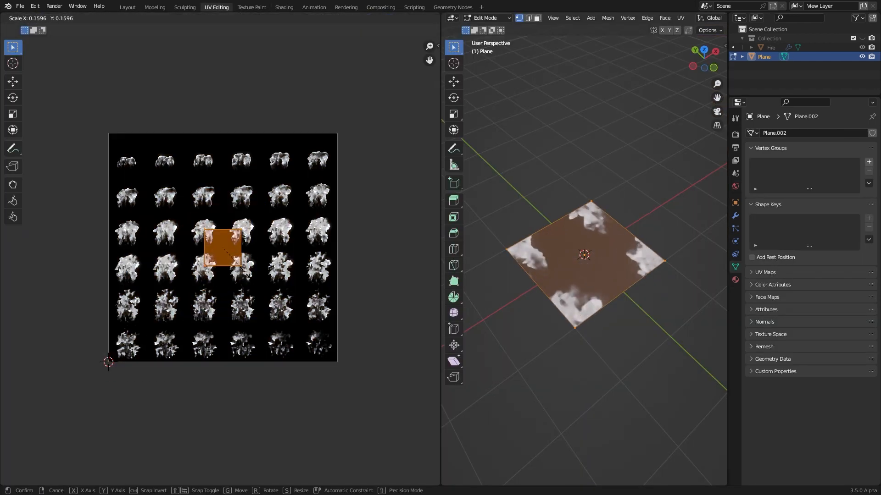
pyautogui.click(249, 279)
pyautogui.press('g')
pyautogui.rightClick(153, 185)
pyautogui.hotkey('ctrl', 'z')
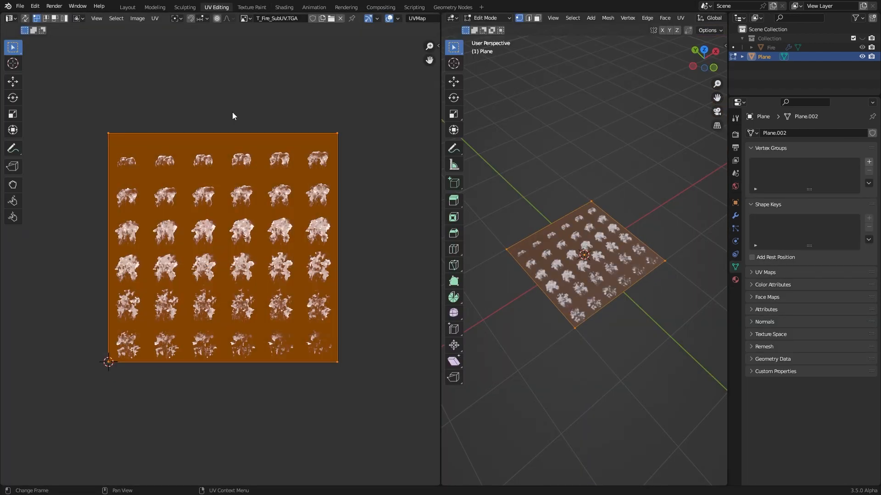
# - Back in the Shading workspace, delete the Mapping node while keeping the UV link to the Image Texture
pyautogui.click(284, 7)
pyautogui.click(193, 97)
pyautogui.hotkey('ctrl', 'x')
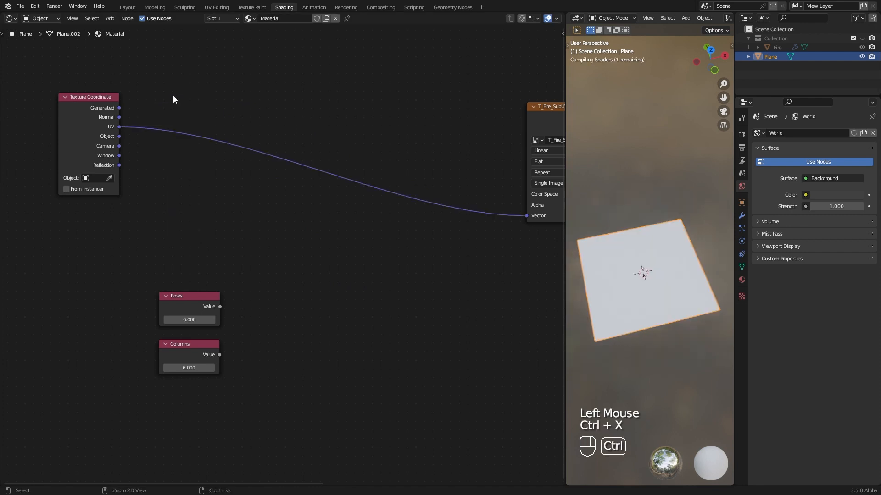
# - Feed the Texture Coordinate UV output into a new Separate XYZ node and preview the fire image texture directly on the plane
pyautogui.moveTo(92, 97); pyautogui.dragTo(96, 94)
pyautogui.moveTo(123, 124); pyautogui.dragTo(309, 228)
pyautogui.write('xyz')
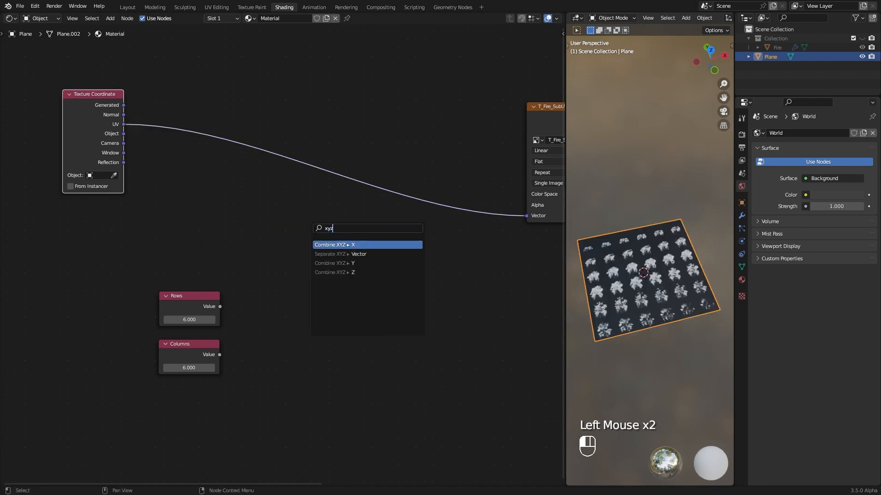
pyautogui.click(346, 253)
pyautogui.click(243, 164)
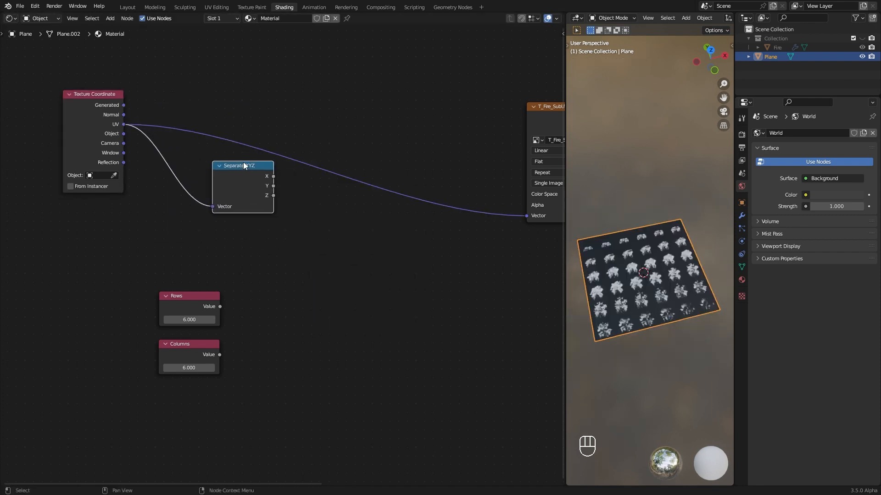
pyautogui.moveTo(243, 163); pyautogui.dragTo(229, 173)
pyautogui.keyDown('ctrl'); pyautogui.keyDown('shift'); pyautogui.click(235, 176); pyautogui.keyUp('shift'); pyautogui.keyUp('ctrl')
pyautogui.keyDown('ctrl'); pyautogui.keyDown('shift'); pyautogui.click(545, 124); pyautogui.keyUp('shift'); pyautogui.keyUp('ctrl')
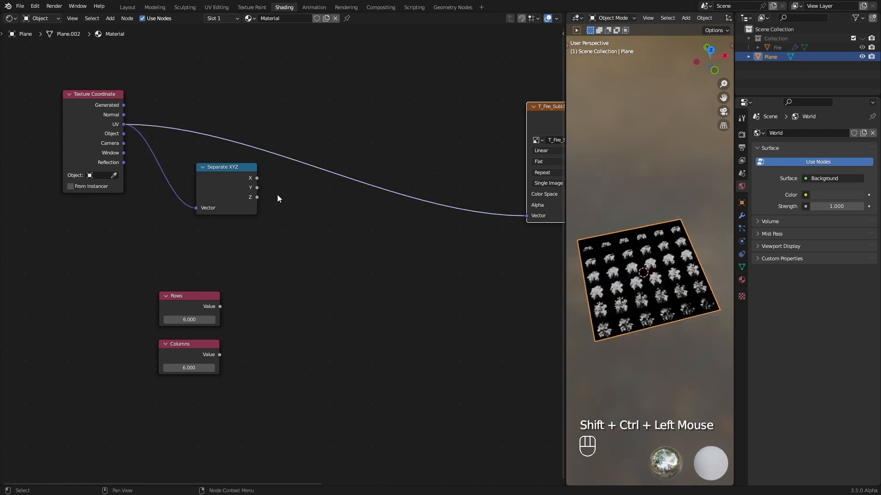
# - Place Columns above Rows and divide the Separate XYZ X output by the Columns value with a Divide node
pyautogui.moveTo(257, 187); pyautogui.dragTo(357, 296)
pyautogui.write('divi')
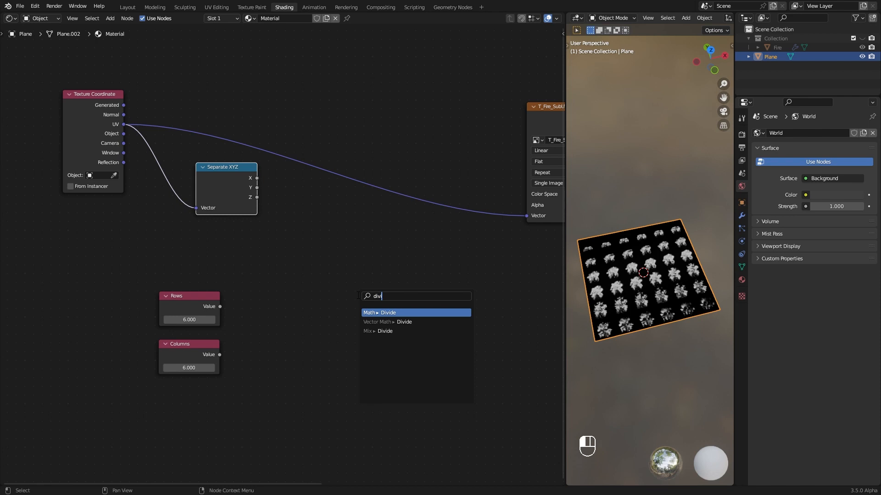
pyautogui.click(377, 312)
pyautogui.click(356, 273)
pyautogui.moveTo(188, 296); pyautogui.dragTo(94, 349)
pyautogui.moveTo(188, 344); pyautogui.dragTo(94, 306)
pyautogui.moveTo(126, 317); pyautogui.dragTo(334, 282)
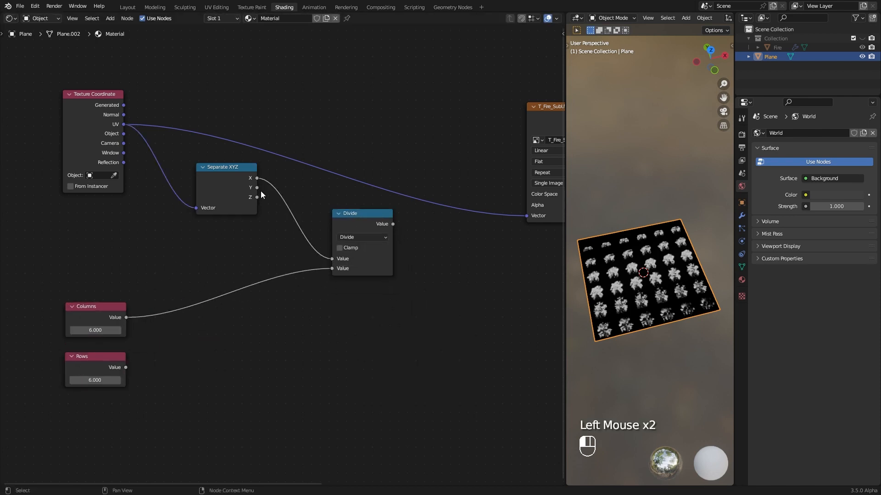
# - Add a second Divide node that divides the Separate XYZ Y output by the Rows value
pyautogui.moveTo(257, 188); pyautogui.dragTo(354, 351)
pyautogui.write('div')
pyautogui.press('Return')
pyautogui.click(351, 301)
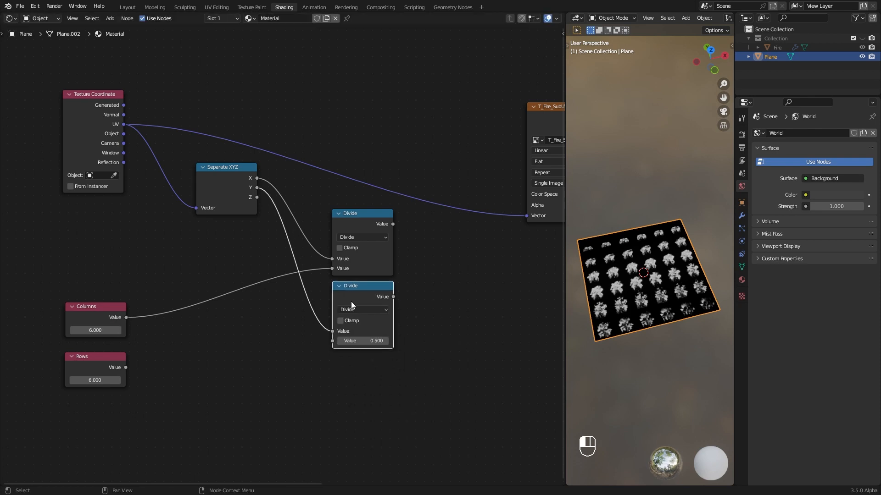
pyautogui.moveTo(118, 367); pyautogui.dragTo(332, 341)
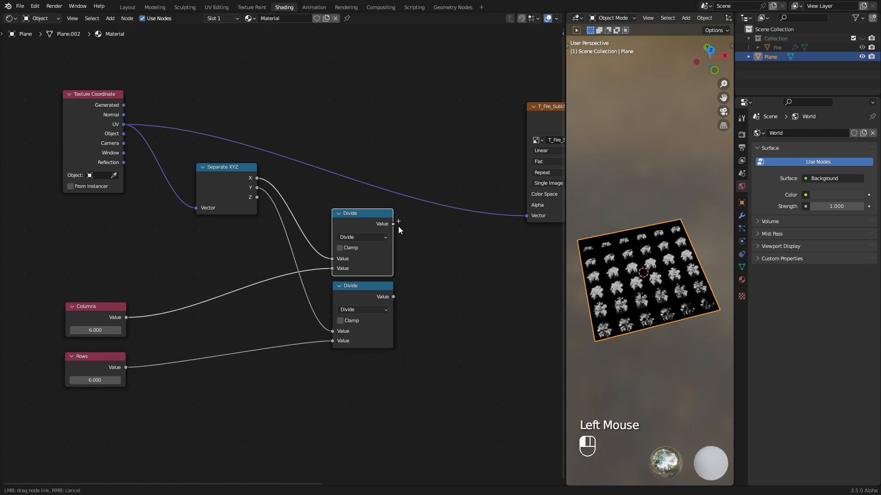
# - Add a Combine XYZ node taking the Columns division as X and the Rows division as Y
pyautogui.moveTo(394, 224); pyautogui.dragTo(447, 286)
pyautogui.write('xyz')
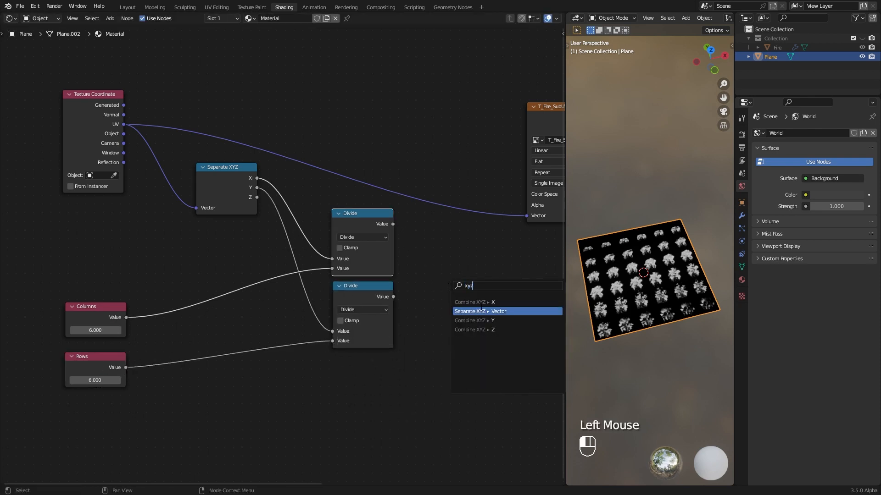
pyautogui.click(485, 302)
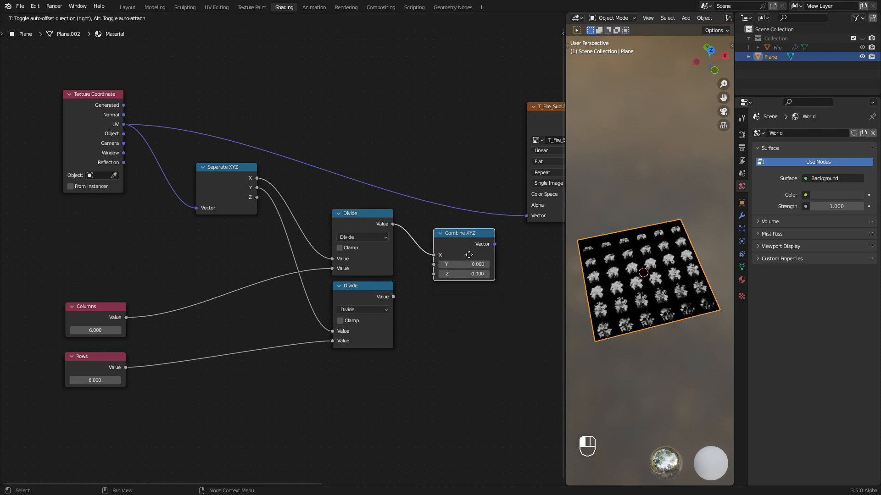
pyautogui.click(455, 273)
pyautogui.moveTo(393, 297); pyautogui.dragTo(426, 277)
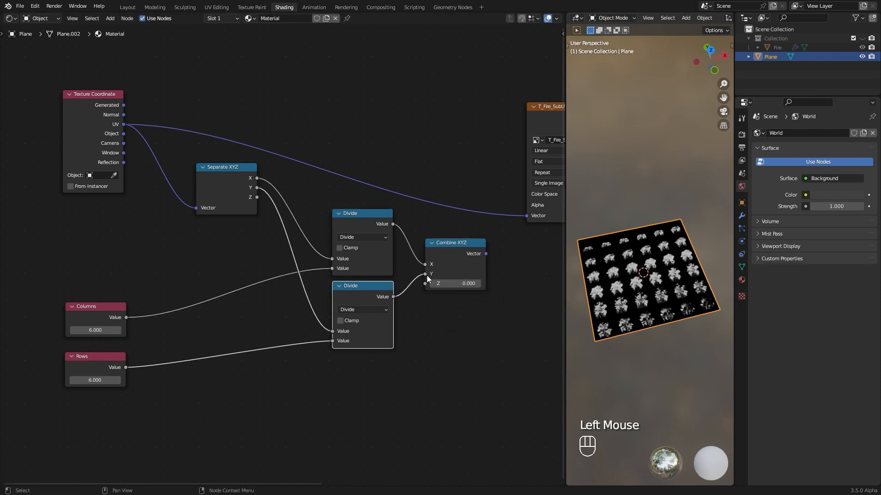
pyautogui.moveTo(473, 338); pyautogui.dragTo(433, 343, button='middle')
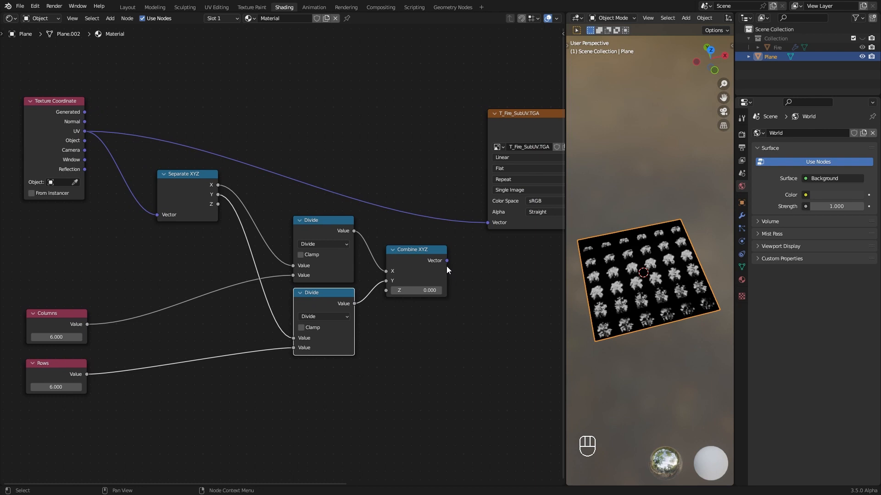
# - Connect the Combine XYZ Vector output to the fire image texture's Vector input, replacing the direct UV link
pyautogui.moveTo(446, 261); pyautogui.dragTo(460, 189)
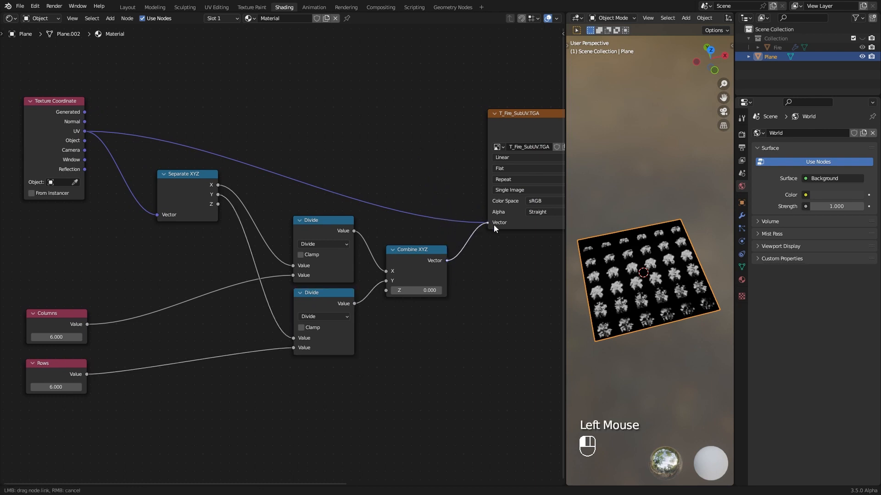
pyautogui.moveTo(493, 224); pyautogui.dragTo(494, 225)
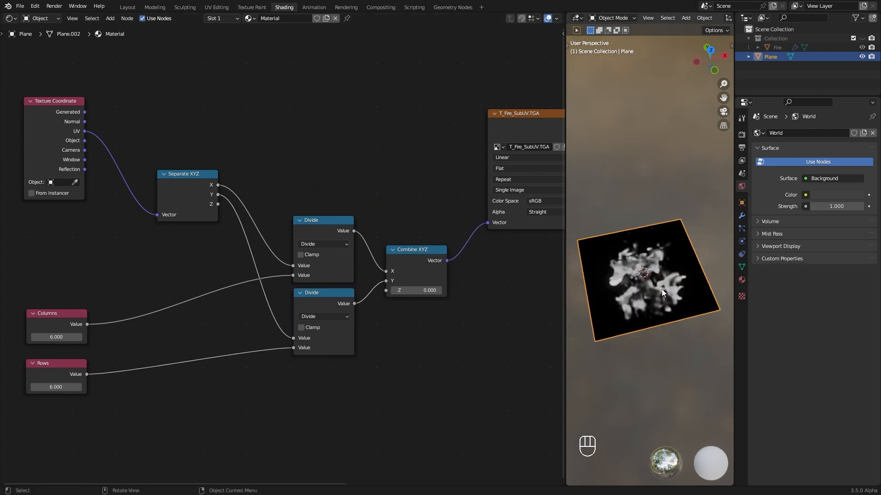
# - Examine the plane's UV layout over the fire sprite sheet in the UV Editing workspace, selecting its origin corner vertex
pyautogui.click(226, 8)
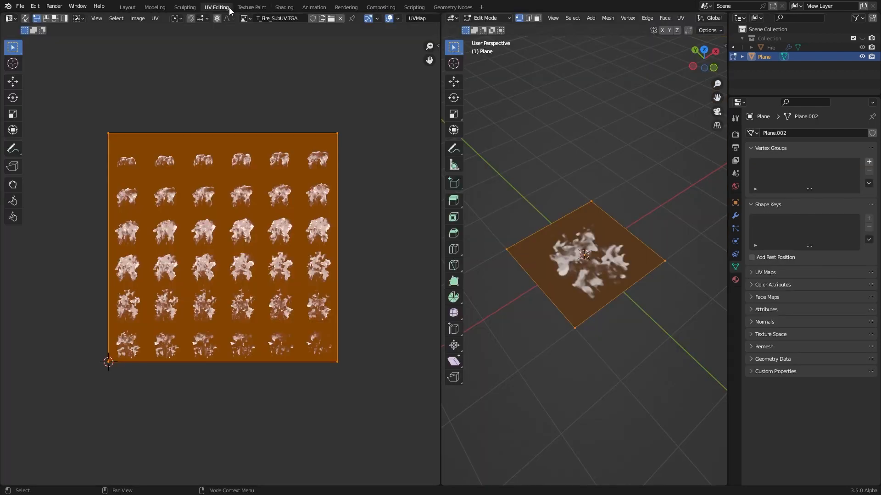
pyautogui.click(183, 369)
pyautogui.moveTo(90, 329); pyautogui.dragTo(147, 368)
pyautogui.moveTo(89, 328); pyautogui.dragTo(148, 369)
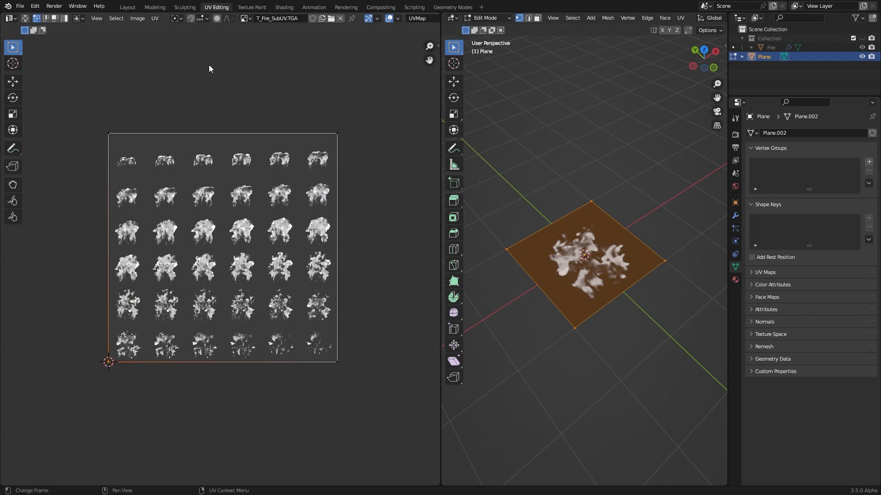
# - Return to the Shading workspace and place a duplicate of the fire image texture node above the original
pyautogui.click(283, 7)
pyautogui.click(428, 352)
pyautogui.scroll(-1, 428, 353)
pyautogui.moveTo(428, 352); pyautogui.dragTo(312, 415, button='middle')
pyautogui.click(389, 235)
pyautogui.hotkey('shift', 'd')
pyautogui.click(378, 80)
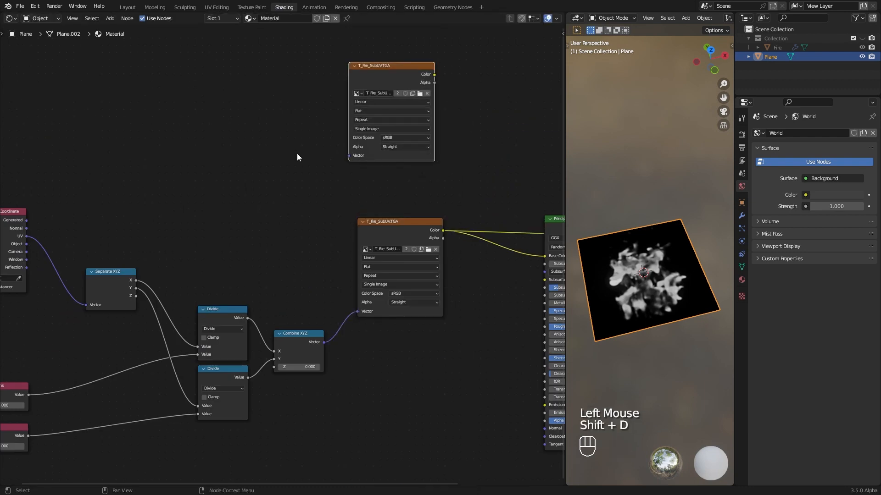
# - Feed the Texture Coordinate UV output into the duplicated image texture and preview that texture on the plane
pyautogui.moveTo(53, 236); pyautogui.dragTo(74, 307, button='middle')
pyautogui.moveTo(49, 305); pyautogui.dragTo(374, 224)
pyautogui.moveTo(418, 146); pyautogui.dragTo(360, 134)
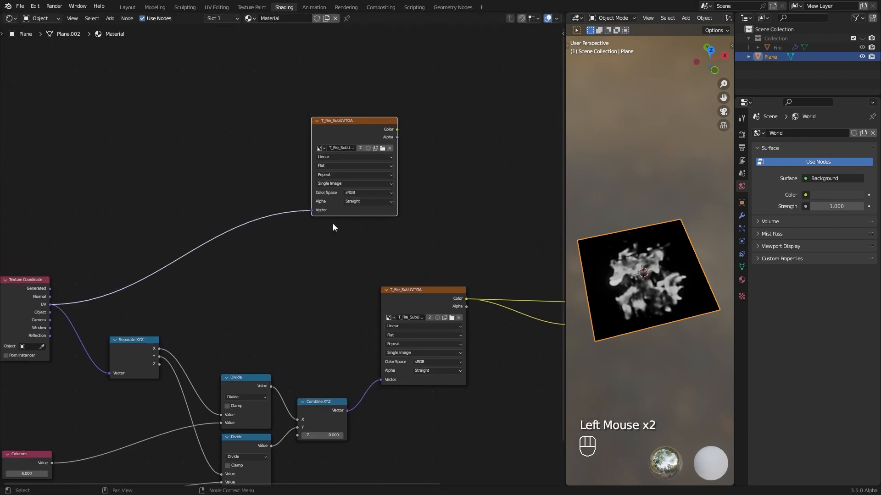
pyautogui.moveTo(338, 170); pyautogui.dragTo(335, 181, button='middle')
pyautogui.keyDown('ctrl'); pyautogui.keyDown('shift'); pyautogui.click(334, 181); pyautogui.keyUp('shift'); pyautogui.keyUp('ctrl')
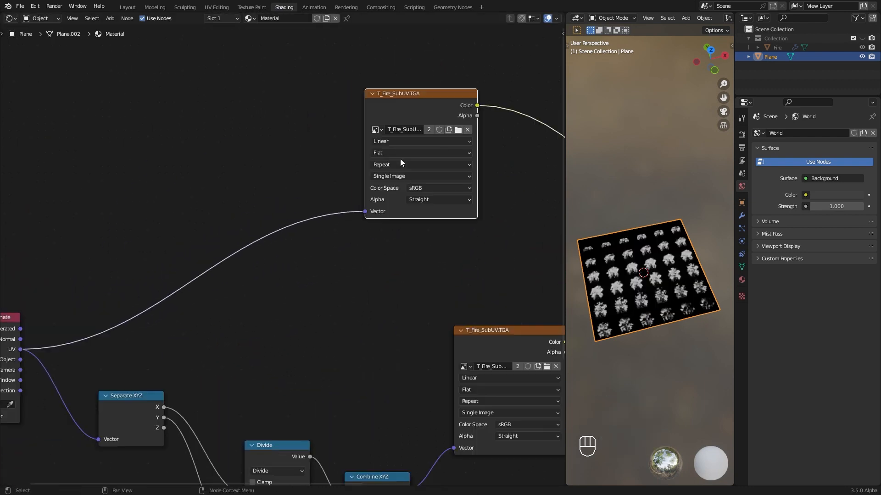
# - Insert a Vector Math node set to Scale before the duplicated image texture and raise its Scale to 3.400
pyautogui.click(403, 165)
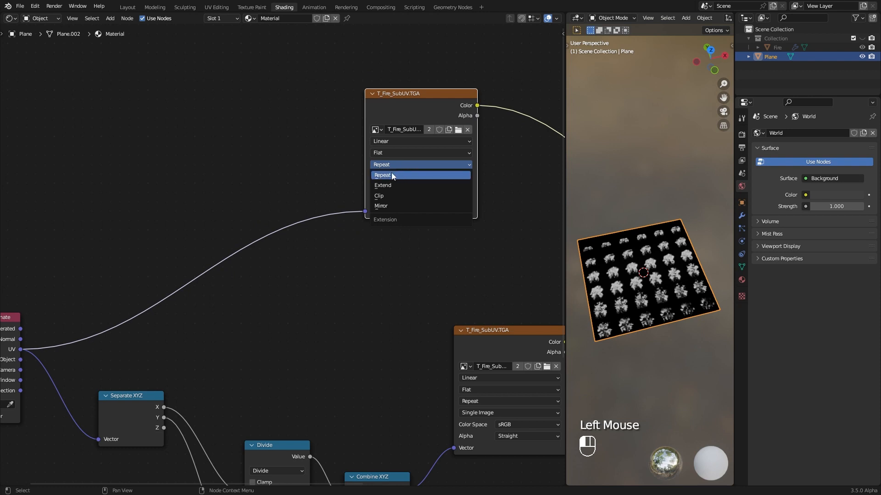
pyautogui.moveTo(403, 179); pyautogui.dragTo(432, 155, button='middle')
pyautogui.hotkey('shift', 'a')
pyautogui.moveTo(275, 202)
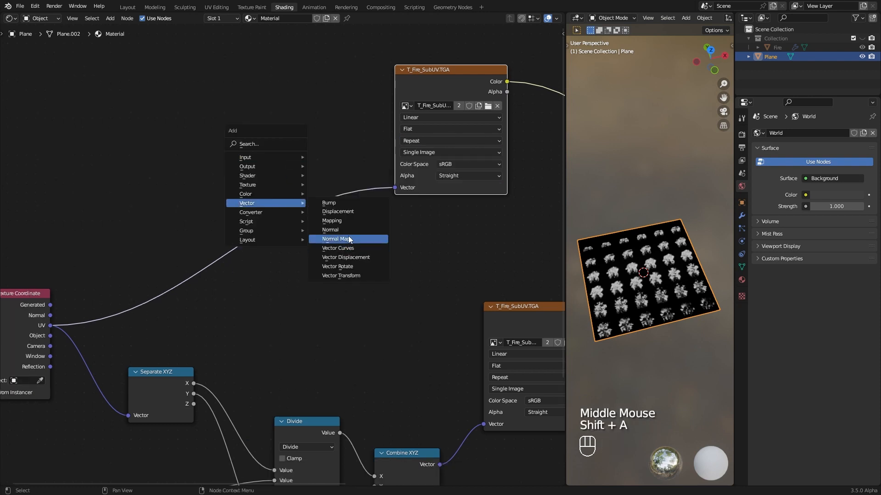
pyautogui.click(345, 272)
pyautogui.click(259, 193)
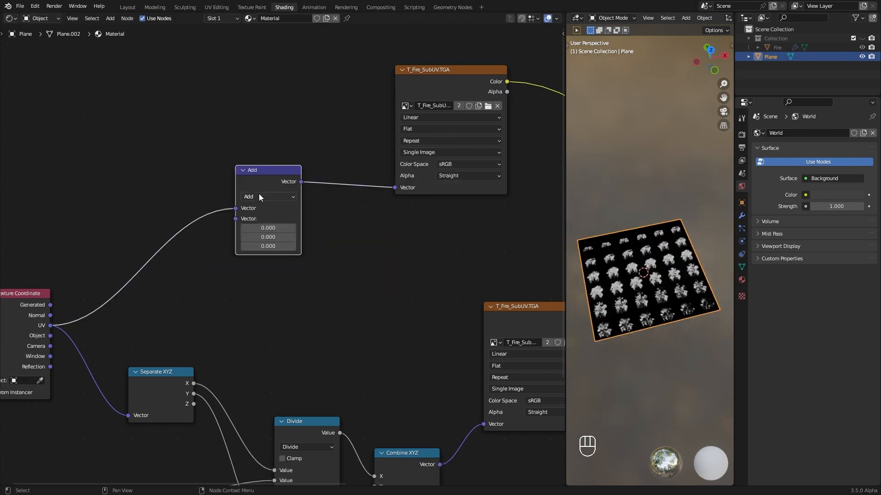
pyautogui.click(268, 197)
pyautogui.click(256, 352)
pyautogui.moveTo(269, 219); pyautogui.dragTo(366, 219)
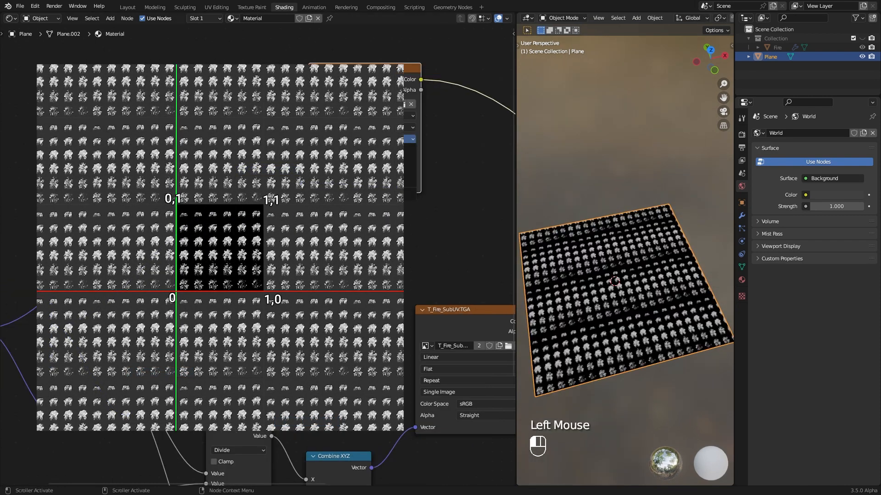
# - Try the Extend extension mode on the duplicated image texture and vary the Scale, ending at 3.460
pyautogui.click(348, 139)
pyautogui.click(345, 158)
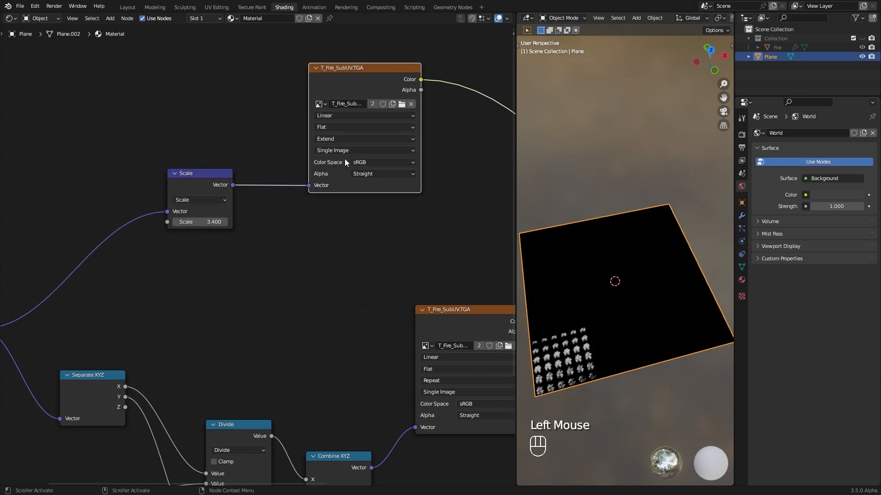
pyautogui.keyDown('shift'); pyautogui.moveTo(202, 222); pyautogui.dragTo(184, 221); pyautogui.keyUp('shift')
pyautogui.keyDown('shift'); pyautogui.moveTo(200, 222); pyautogui.dragTo(240, 222); pyautogui.keyUp('shift')
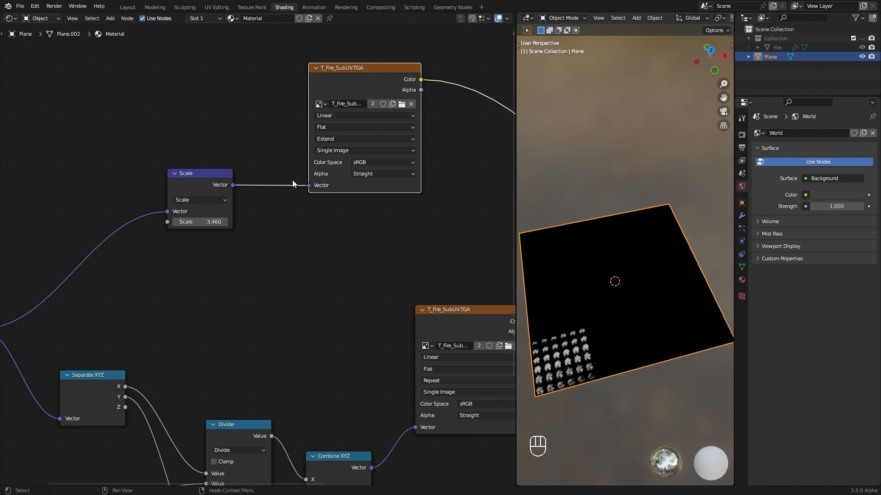
# - Try the Clip extension mode on the duplicated image texture and reduce the Scale to 2.460
pyautogui.click(354, 139)
pyautogui.click(335, 172)
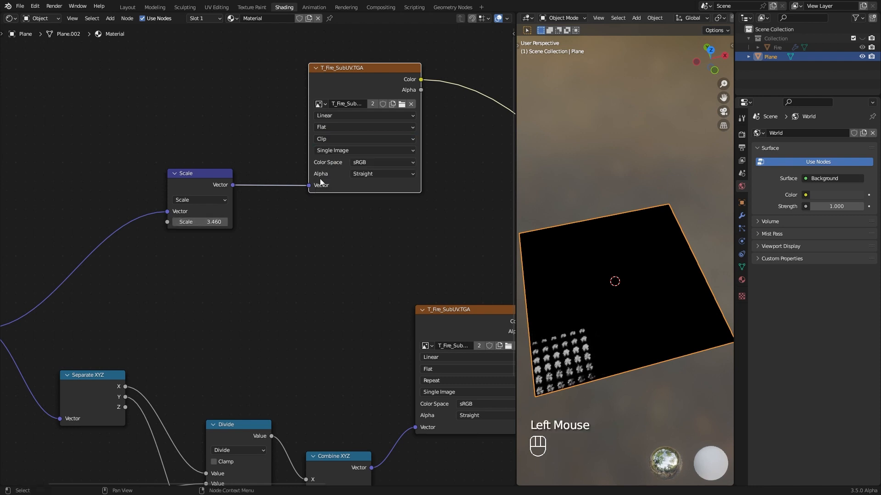
pyautogui.moveTo(191, 223); pyautogui.dragTo(147, 222)
# - Try the Mirror extension mode with Scale at 2.160, and set the duplicated image texture back to Repeat
pyautogui.click(338, 139)
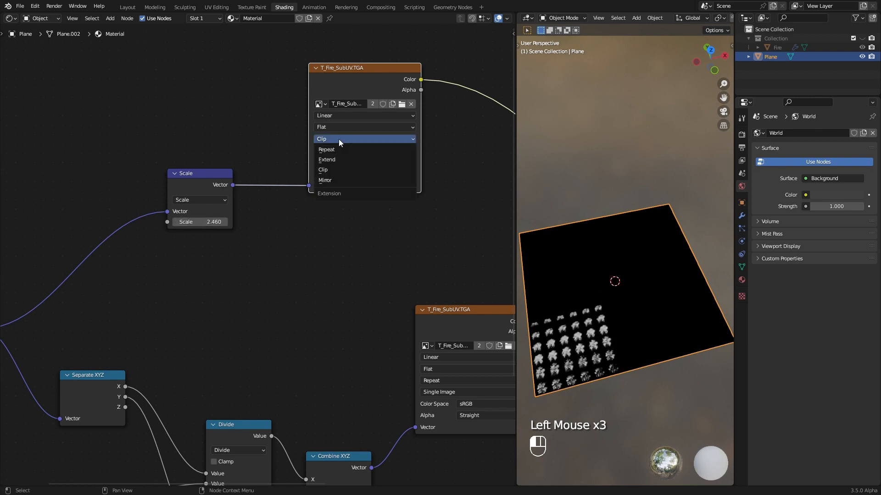
pyautogui.click(329, 139)
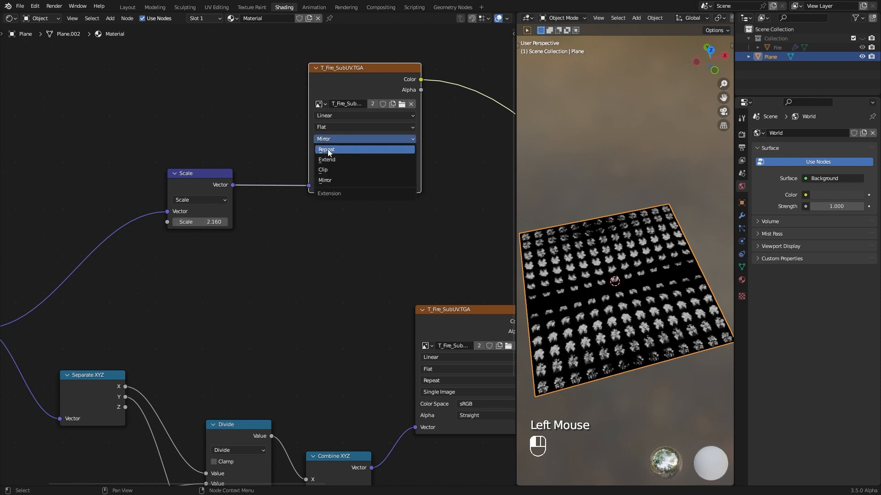
pyautogui.click(329, 150)
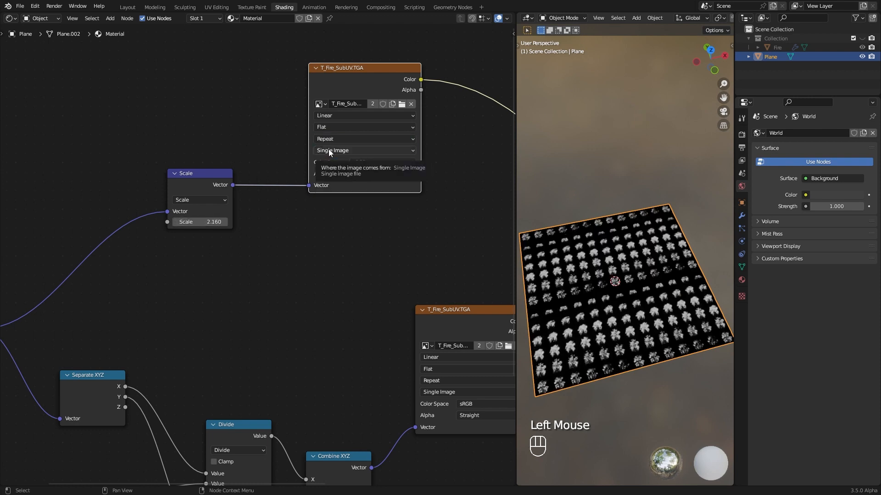
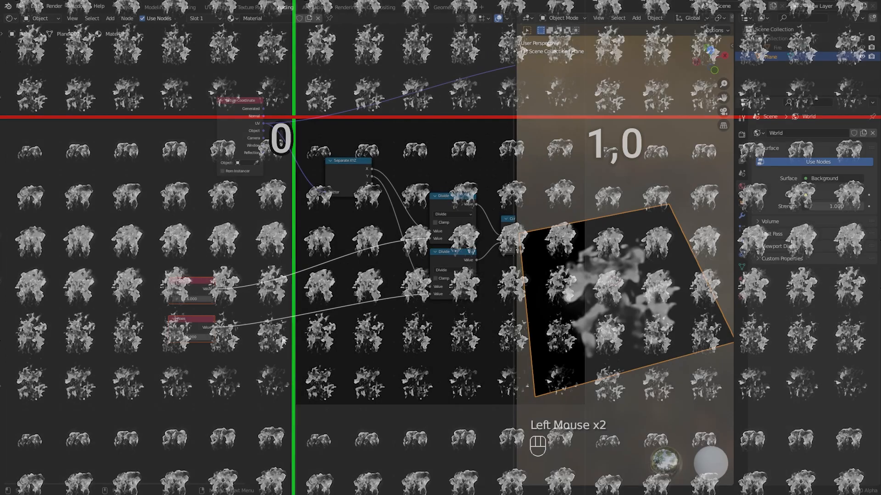
# - Add a Math node between the Texture Coordinate and Columns nodes and set its operation to Multiply
pyautogui.click(282, 338)
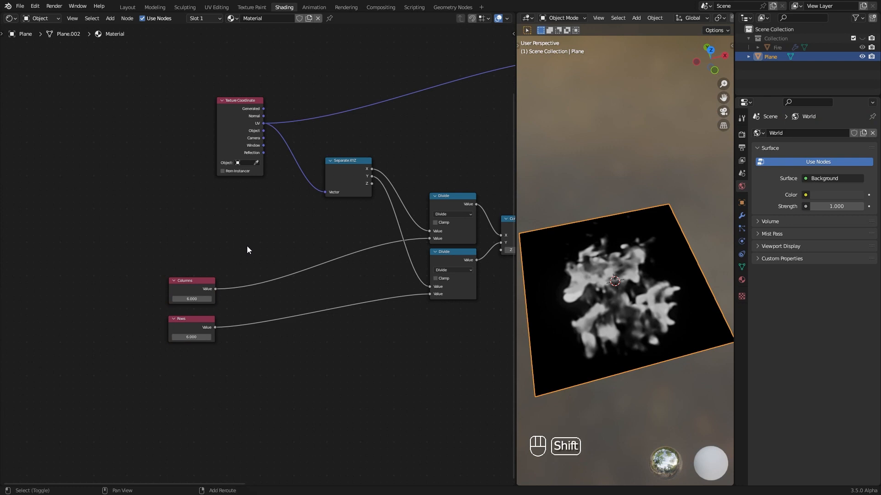
pyautogui.hotkey('shift', 'a')
pyautogui.moveTo(221, 247)
pyautogui.click(295, 310)
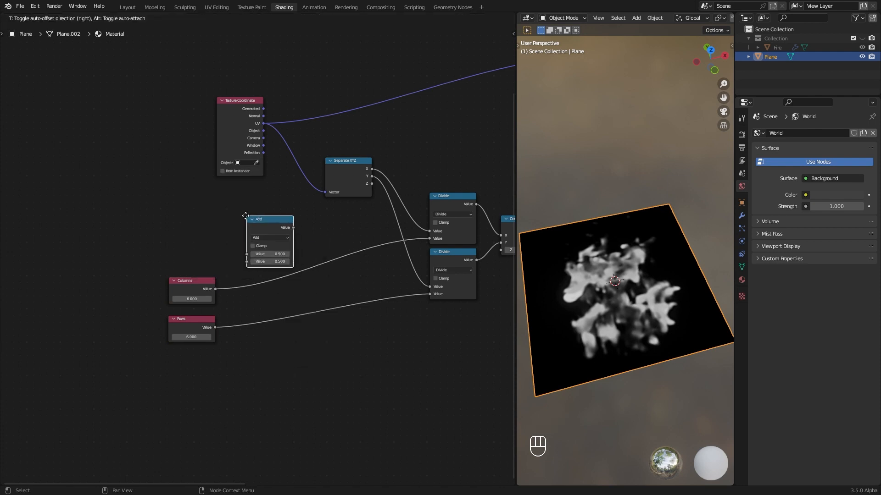
pyautogui.click(246, 216)
pyautogui.keyDown('ctrl'); pyautogui.moveTo(284, 346); pyautogui.dragTo(281, 227, button='middle'); pyautogui.keyUp('ctrl')
pyautogui.click(279, 229)
pyautogui.click(258, 275)
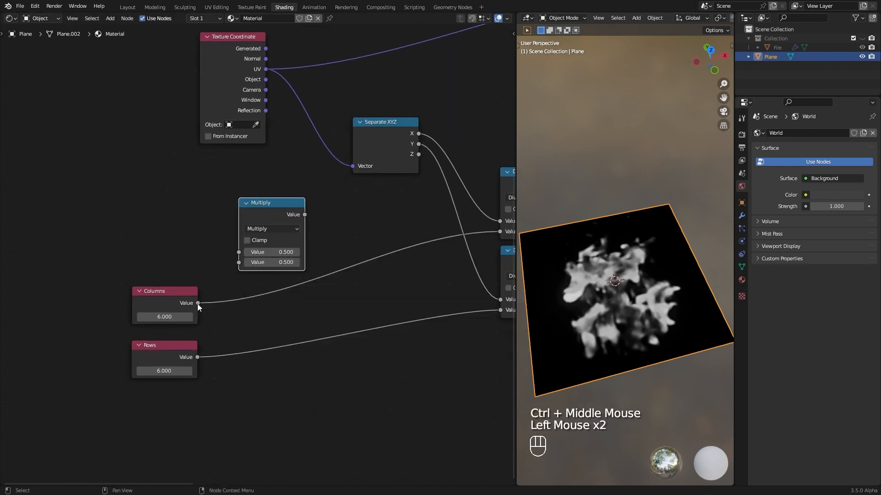
# - Connect the Columns and Rows values to the Multiply node's two inputs and position the node beside them
pyautogui.moveTo(198, 303); pyautogui.dragTo(239, 258)
pyautogui.moveTo(197, 357); pyautogui.dragTo(239, 268)
pyautogui.moveTo(273, 215); pyautogui.dragTo(274, 221)
pyautogui.moveTo(274, 220); pyautogui.dragTo(268, 214)
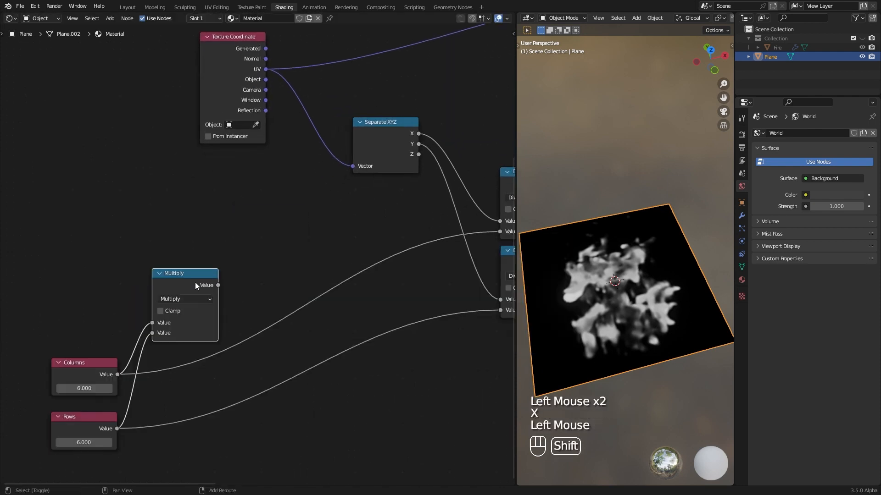
# - Duplicate the Multiply node, feed the first product into the copy, and set its other value to 0.750
pyautogui.hotkey('shift', 'd')
pyautogui.click(288, 204)
pyautogui.moveTo(219, 285); pyautogui.dragTo(245, 244)
pyautogui.moveTo(288, 223); pyautogui.dragTo(287, 225)
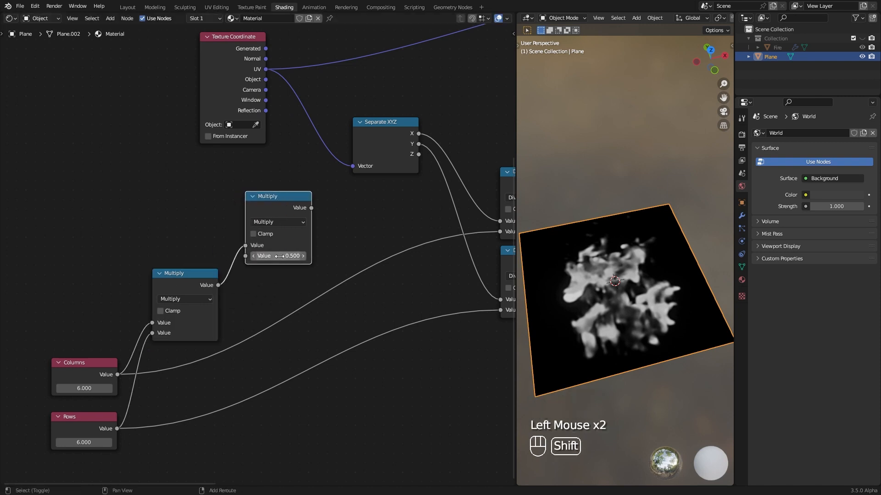
pyautogui.moveTo(277, 255)
pyautogui.keyDown('shift'); pyautogui.mouseDown()
pyautogui.moveTo(258, 255)
pyautogui.moveTo(279, 256)
pyautogui.mouseUp(); pyautogui.keyUp('shift')
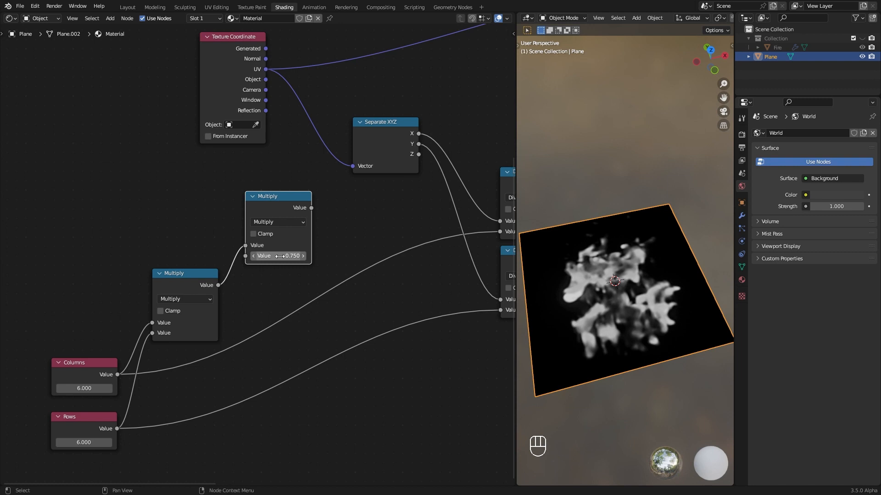
# - Move the Columns, Rows and both Multiply nodes away from the Separate XYZ node to free up space
pyautogui.moveTo(331, 181); pyautogui.dragTo(42, 458)
pyautogui.moveTo(276, 205); pyautogui.dragTo(196, 240)
pyautogui.keyDown('ctrl'); pyautogui.moveTo(293, 206); pyautogui.dragTo(293, 257, button='middle'); pyautogui.keyUp('ctrl')
pyautogui.moveTo(275, 221); pyautogui.dragTo(304, 239, button='middle')
pyautogui.click(305, 157)
pyautogui.moveTo(305, 157); pyautogui.dragTo(298, 60)
# - Add a Modulo node taking the second Multiply output as first value and Columns as second value
pyautogui.moveTo(330, 293); pyautogui.dragTo(302, 225, button='middle')
pyautogui.moveTo(327, 227); pyautogui.dragTo(395, 161)
pyautogui.write('modu')
pyautogui.click(416, 178)
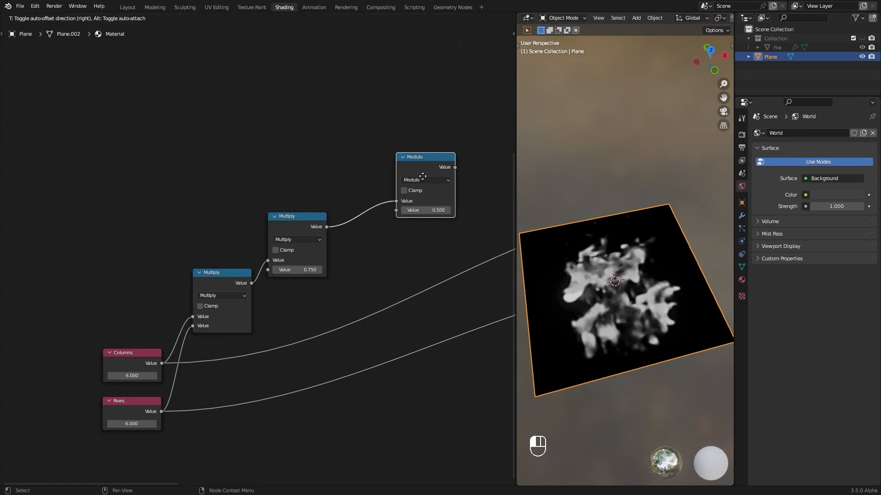
pyautogui.moveTo(378, 207); pyautogui.dragTo(295, 183, button='middle')
pyautogui.moveTo(79, 339); pyautogui.dragTo(282, 192)
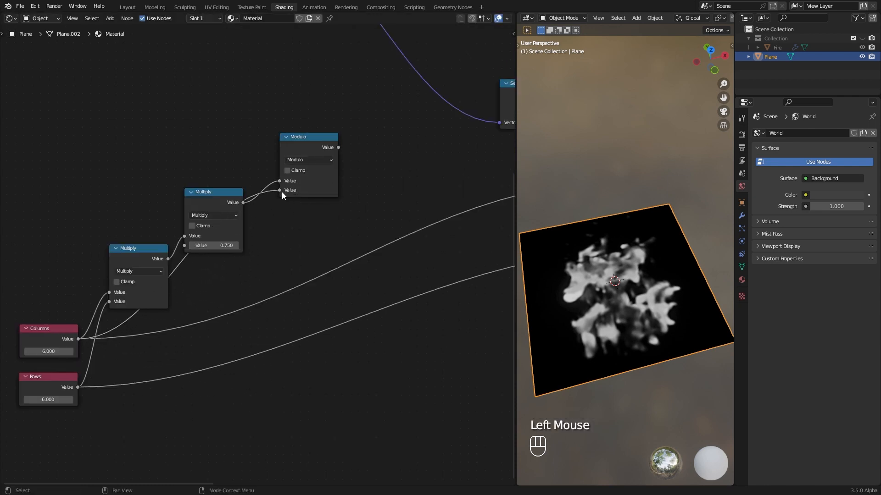
pyautogui.moveTo(301, 144); pyautogui.dragTo(295, 172)
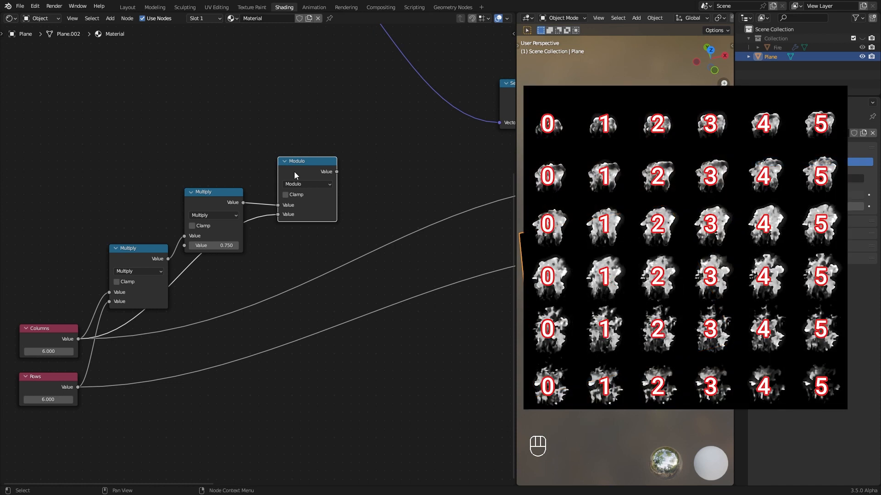
# - Set the second Multiply node's value to 0.5
pyautogui.click(218, 247)
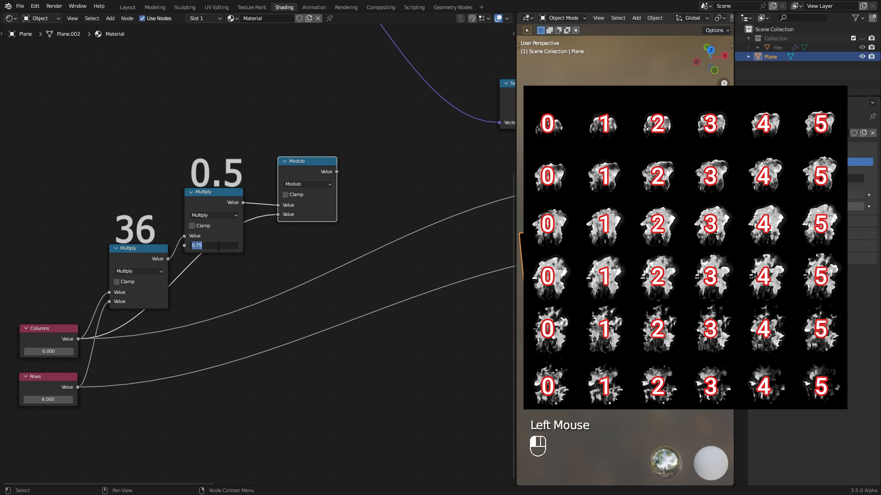
pyautogui.write('.5')
pyautogui.click(262, 276)
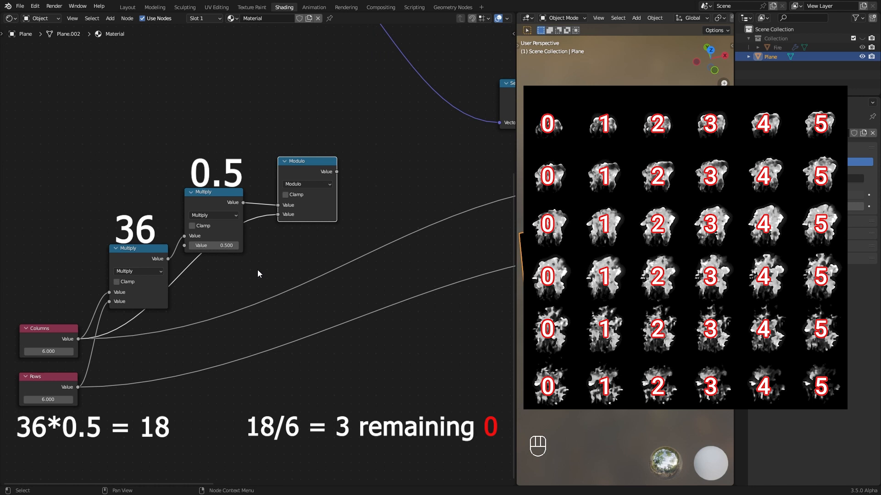
# - Duplicate the Modulo node, feed the original's output into the copy, and change the copy's operation to Floor
pyautogui.moveTo(257, 274); pyautogui.dragTo(213, 287, button='middle')
pyautogui.moveTo(252, 184); pyautogui.dragTo(242, 182)
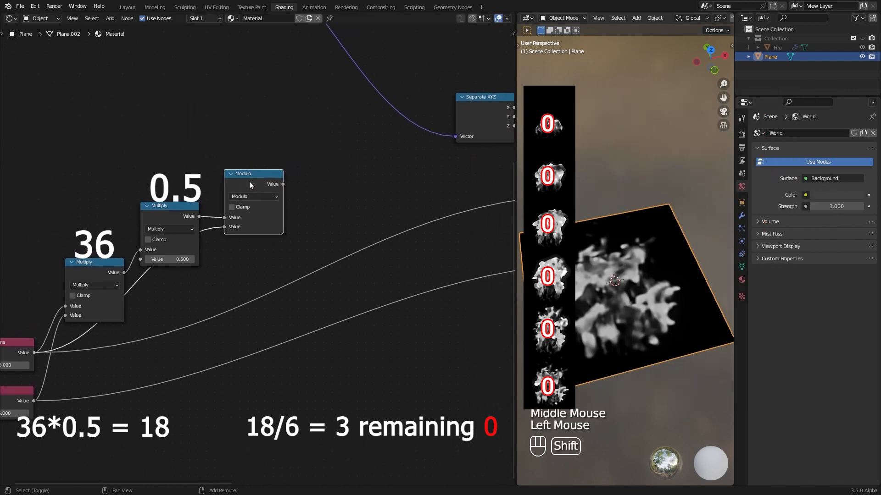
pyautogui.hotkey('shift', 'd')
pyautogui.click(340, 166)
pyautogui.moveTo(282, 184); pyautogui.dragTo(315, 203)
pyautogui.click(344, 182)
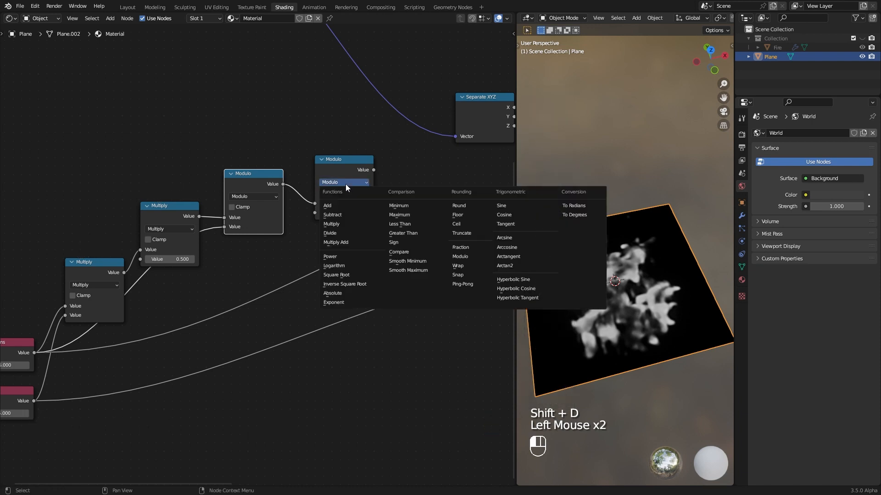
pyautogui.click(459, 215)
pyautogui.moveTo(354, 168); pyautogui.dragTo(340, 175)
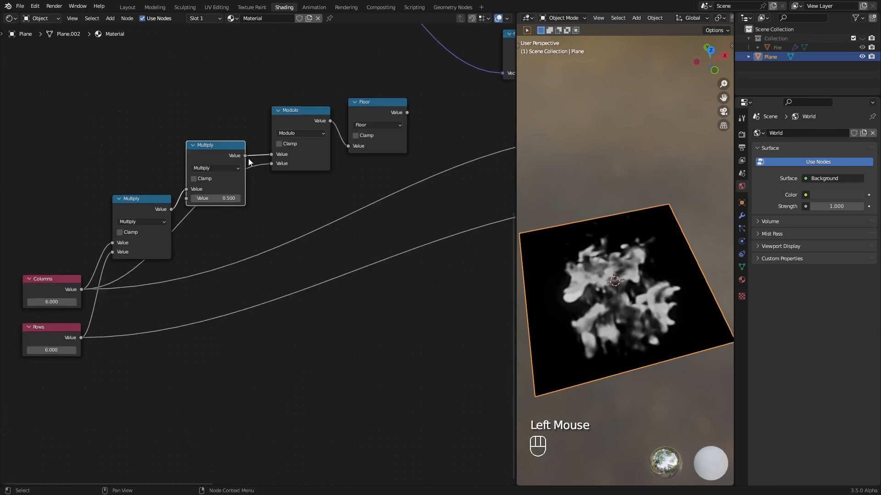
# - Add a Divide node below the Modulo chain that divides the second Multiply output by the Rows value
pyautogui.moveTo(247, 155); pyautogui.dragTo(293, 255)
pyautogui.write('div')
pyautogui.press('Return')
pyautogui.click(306, 324)
pyautogui.moveTo(81, 338); pyautogui.dragTo(279, 363)
pyautogui.moveTo(310, 309); pyautogui.dragTo(296, 312)
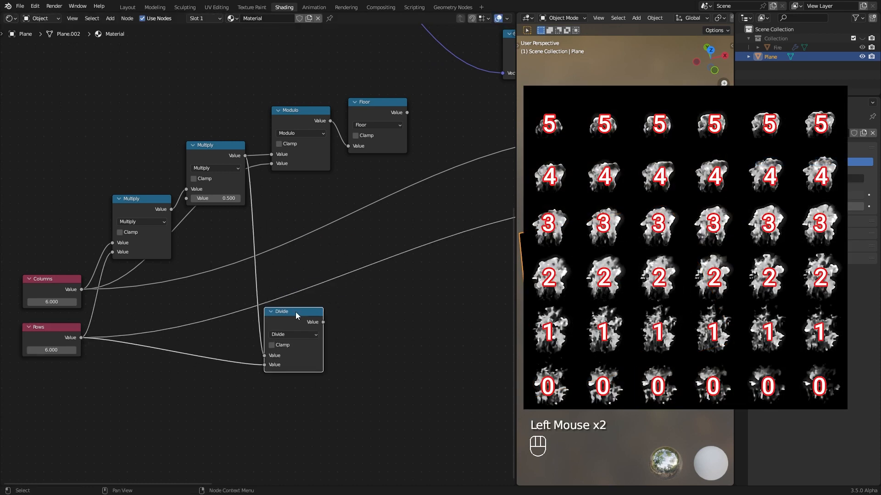
# - Duplicate the Floor node, place the copy after the new Divide node, and feed the Divide output into it
pyautogui.click(374, 114)
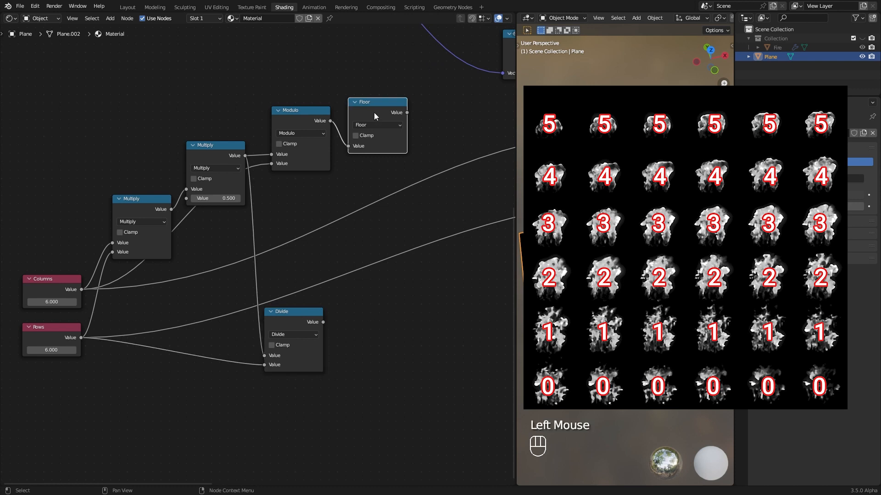
pyautogui.hotkey('shift', 'd')
pyautogui.click(366, 306)
pyautogui.moveTo(323, 322); pyautogui.dragTo(342, 340)
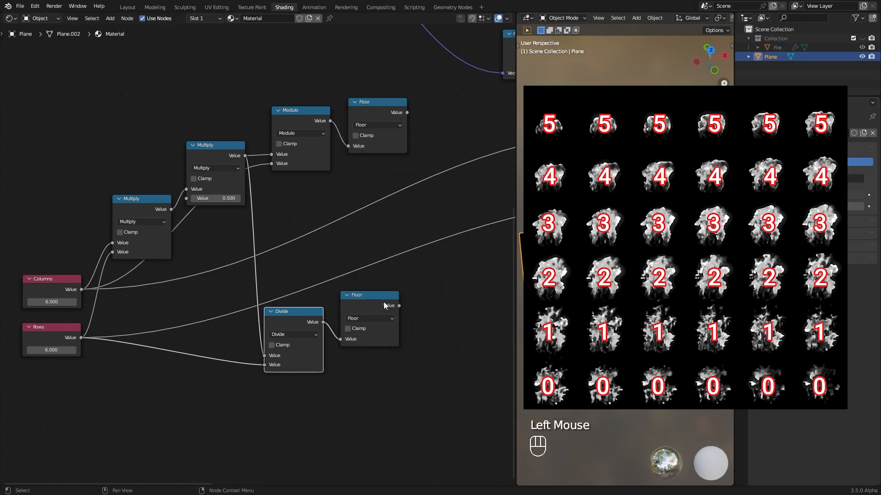
# - Duplicate the lower Floor node, turn the copy into an Add node with value 1, and feed the Floor output into it
pyautogui.moveTo(410, 310); pyautogui.dragTo(356, 324, button='middle')
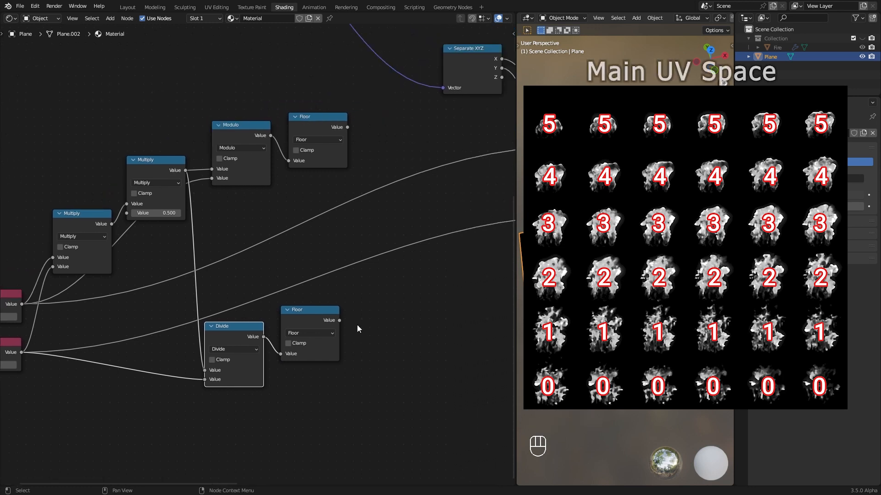
pyautogui.click(319, 326)
pyautogui.hotkey('shift', 'd')
pyautogui.moveTo(340, 320); pyautogui.dragTo(380, 325)
pyautogui.click(381, 332)
pyautogui.write('1')
pyautogui.press('Return')
pyautogui.moveTo(374, 286); pyautogui.dragTo(365, 291)
# - Duplicate the Add node, change the copy to Multiply with value -1, and feed the Add output into it
pyautogui.moveTo(374, 289); pyautogui.dragTo(323, 291, button='middle')
pyautogui.hotkey('shift', 'd')
pyautogui.click(406, 278)
pyautogui.moveTo(360, 295); pyautogui.dragTo(382, 315)
pyautogui.click(410, 295)
pyautogui.click(409, 334)
pyautogui.click(409, 329)
pyautogui.write('-1')
pyautogui.press('Return')
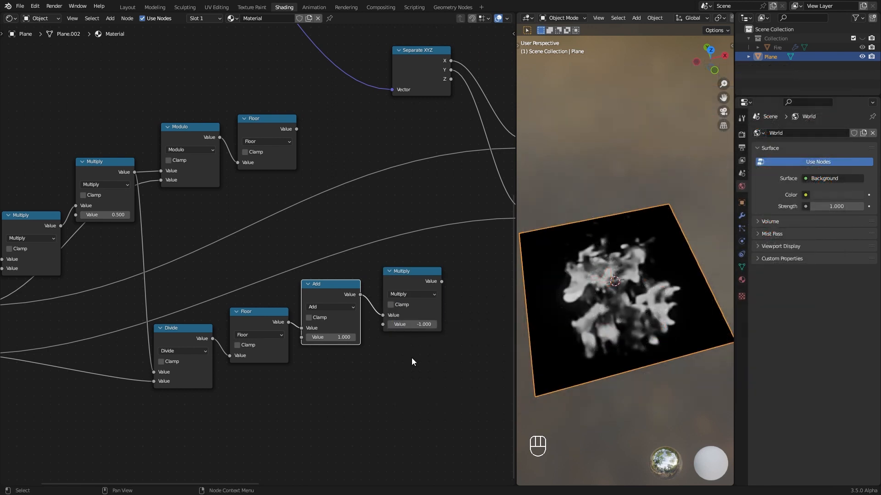
# - Add a Combine XYZ node, feeding the -1 Multiply output into Y and the upper Floor output into X
pyautogui.moveTo(350, 289); pyautogui.dragTo(428, 259)
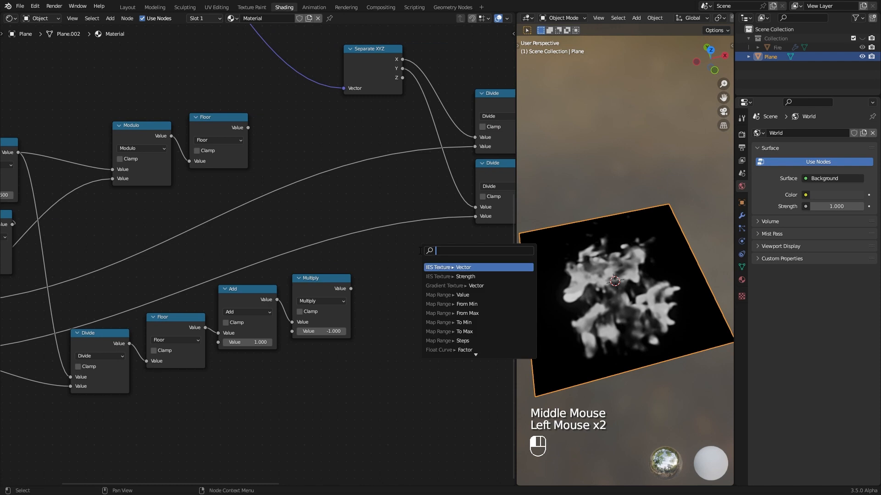
pyautogui.write('xy')
pyautogui.click(439, 285)
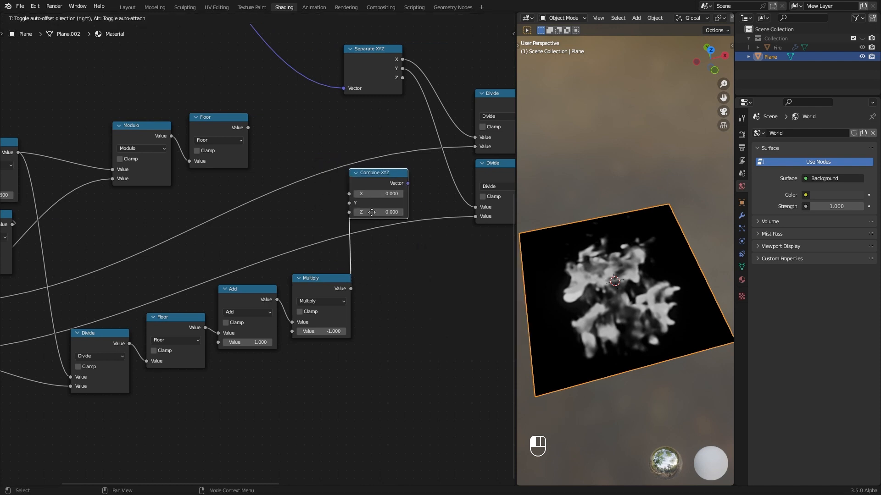
pyautogui.click(304, 215)
pyautogui.moveTo(248, 127); pyautogui.dragTo(291, 209)
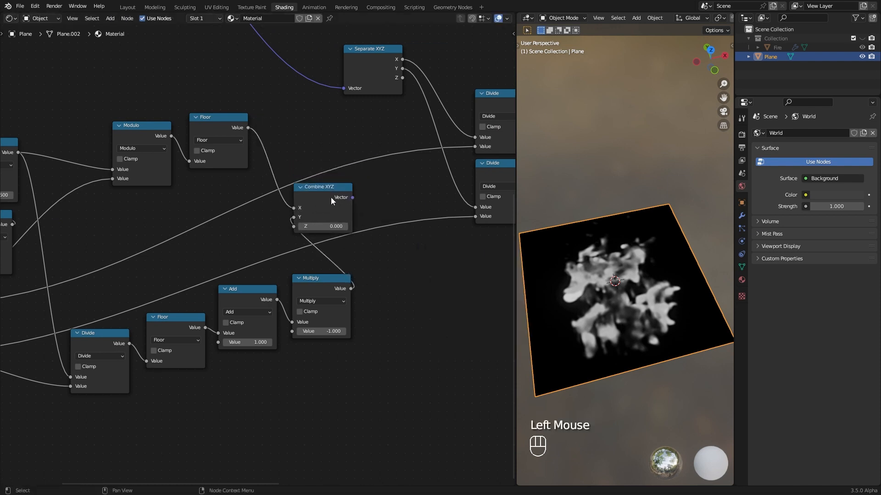
# - Insert a vector Add node before Separate XYZ and feed the Combine XYZ offset into its second vector input
pyautogui.moveTo(329, 195); pyautogui.dragTo(372, 149, button='middle')
pyautogui.hotkey('shift', 'a')
pyautogui.moveTo(358, 121)
pyautogui.click(402, 240)
pyautogui.click(350, 123)
pyautogui.moveTo(350, 123); pyautogui.dragTo(365, 133)
pyautogui.moveTo(389, 303); pyautogui.dragTo(337, 175)
pyautogui.moveTo(348, 130); pyautogui.dragTo(351, 153)
# - Spread out the Columns, Rows and math nodes to tidy the flipbook graph
pyautogui.keyDown('ctrl'); pyautogui.moveTo(351, 153); pyautogui.dragTo(346, 366, button='middle'); pyautogui.keyUp('ctrl')
pyautogui.moveTo(346, 366); pyautogui.dragTo(159, 232)
pyautogui.moveTo(323, 255); pyautogui.dragTo(256, 249)
pyautogui.moveTo(326, 193); pyautogui.dragTo(302, 204)
pyautogui.moveTo(334, 224); pyautogui.dragTo(343, 191, button='middle')
pyautogui.click(343, 192)
pyautogui.moveTo(341, 186); pyautogui.dragTo(291, 181)
pyautogui.moveTo(380, 179); pyautogui.dragTo(304, 182, button='middle')
pyautogui.moveTo(304, 185); pyautogui.dragTo(390, 249)
pyautogui.moveTo(232, 235); pyautogui.dragTo(257, 219, button='middle')
pyautogui.click(239, 185)
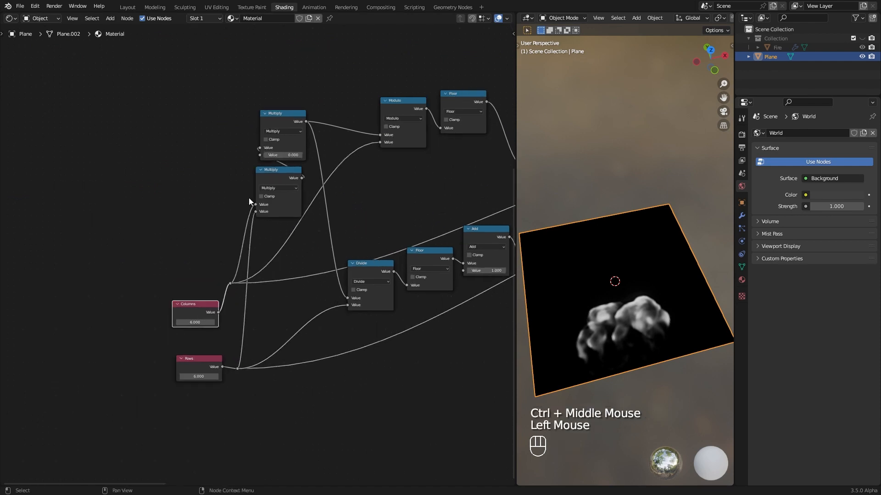
# - Label the first Multiply node "Number of cells" and the second one "Cell based on Age"
pyautogui.click(257, 217)
pyautogui.press('F2')
pyautogui.write('Number of cells')
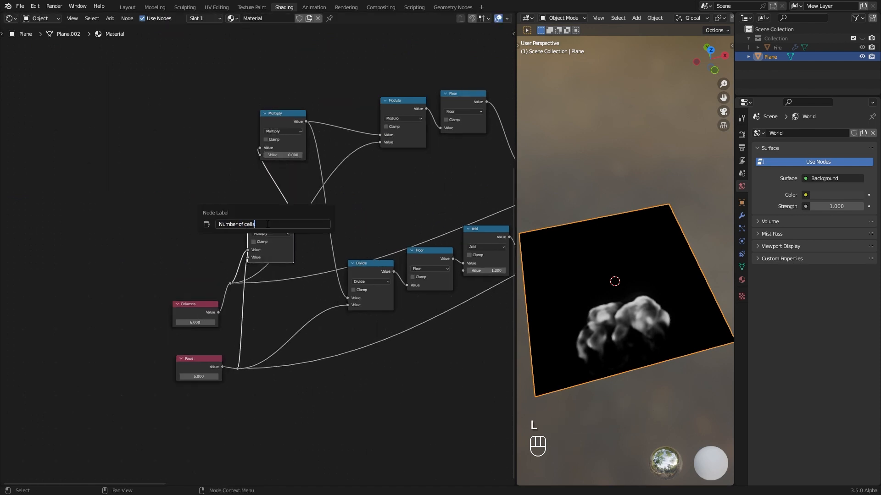
pyautogui.press('Return')
pyautogui.click(272, 145)
pyautogui.press('F2')
pyautogui.write('Cell based on Age')
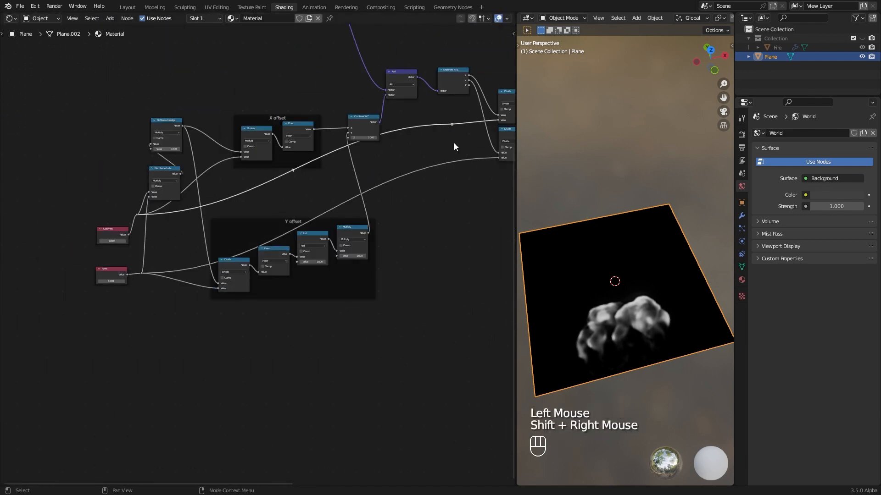
# - Reposition the reroutes, the value nodes and the two labelled Multiply nodes so the links run clear of the offset frames
pyautogui.press('g')
pyautogui.click(452, 363)
pyautogui.moveTo(99, 270); pyautogui.dragTo(84, 269)
pyautogui.moveTo(257, 130); pyautogui.dragTo(307, 132)
pyautogui.moveTo(137, 132); pyautogui.dragTo(176, 148)
pyautogui.press('g')
pyautogui.moveTo(130, 183); pyautogui.dragTo(119, 196)
pyautogui.moveTo(175, 148); pyautogui.dragTo(122, 155)
# - Combine the offset and division math nodes into one node group, leaving Columns and Rows outside, and reposition its Group Input
pyautogui.scroll(-4, 188, 214)
pyautogui.moveTo(126, 105); pyautogui.dragTo(440, 350)
pyautogui.hotkey('ctrl', 'g')
pyautogui.moveTo(439, 350); pyautogui.dragTo(184, 230, button='middle')
pyautogui.click(174, 228)
pyautogui.click(123, 234)
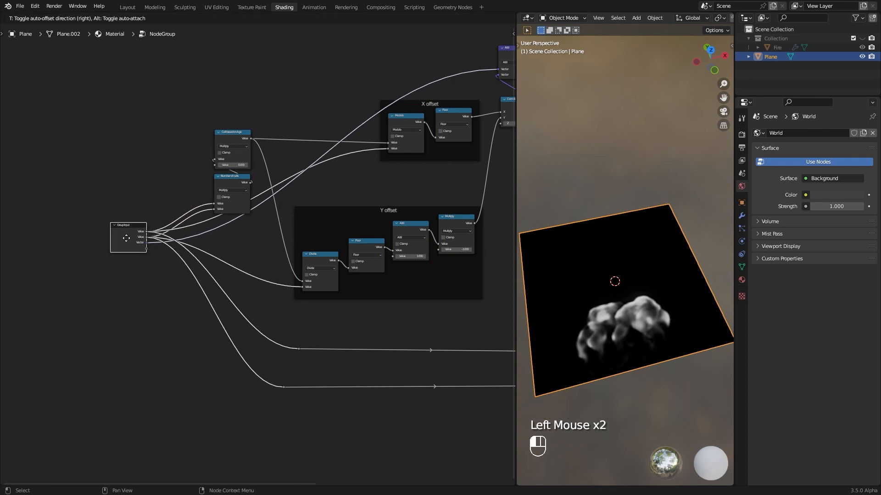
# - Rename the node group's inputs to Columns, Rows and SpriteUV
pyautogui.press('Tab')
pyautogui.moveTo(139, 259); pyautogui.dragTo(219, 279, button='middle')
pyautogui.press('Tab')
pyautogui.press('n')
pyautogui.doubleClick(451, 46)
pyautogui.write('Columns')
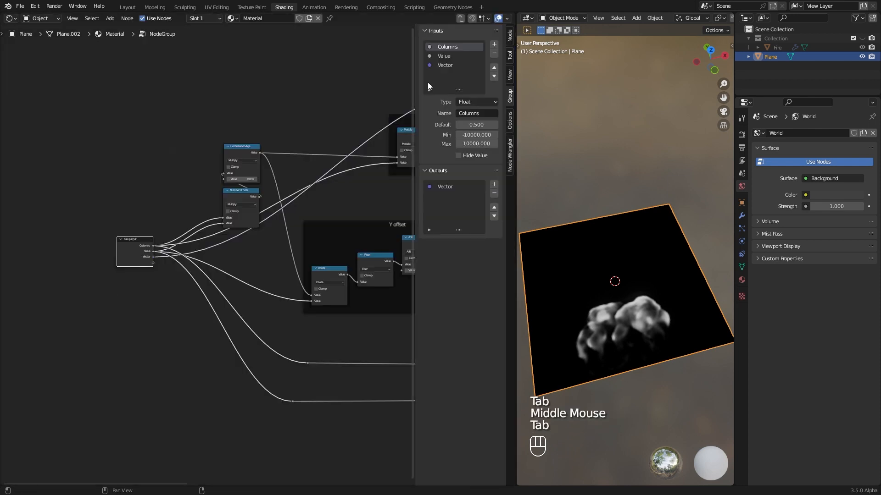
pyautogui.doubleClick(448, 47)
pyautogui.write('UV')
pyautogui.press('BackSpace')
pyautogui.press('BackSpace')
pyautogui.press('Return')
# - Expose the value of the "Cell based on Age" multiplier as a group input named Normalized Age
pyautogui.moveTo(223, 179); pyautogui.dragTo(153, 263)
pyautogui.doubleClick(447, 74)
pyautogui.write('Normalized Age')
pyautogui.press('Return')
# - Set the Normalized Age input's minimum to 0 and order the inputs SpriteUV, Normalized Age, Columns, Rows
pyautogui.doubleClick(494, 67)
pyautogui.click(451, 65)
pyautogui.doubleClick(477, 135)
pyautogui.write('0')
pyautogui.click(447, 75)
pyautogui.click(448, 66)
pyautogui.click(452, 56)
pyautogui.click(447, 47)
# - Rename the group's vector output to SpriteUVAnimation and leave the node group
pyautogui.moveTo(404, 215); pyautogui.dragTo(335, 234, button='middle')
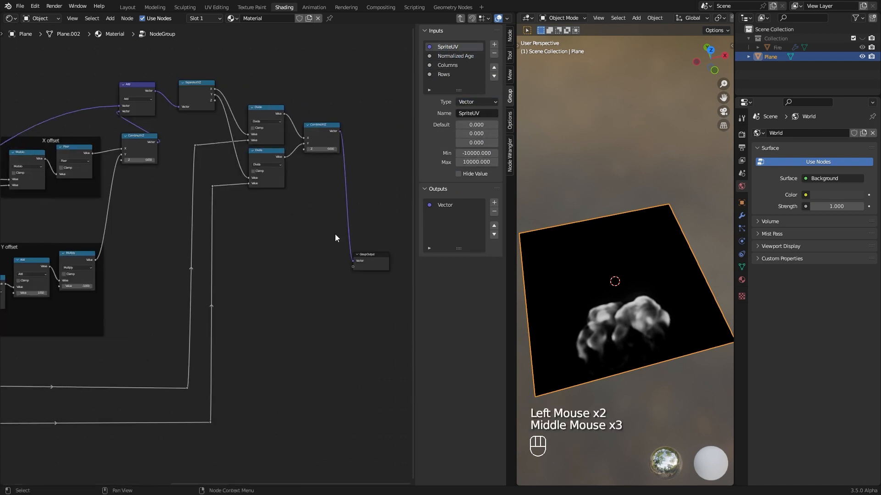
pyautogui.doubleClick(447, 205)
pyautogui.write('SpriteUV')
pyautogui.write('n')
pyautogui.press('Tab')
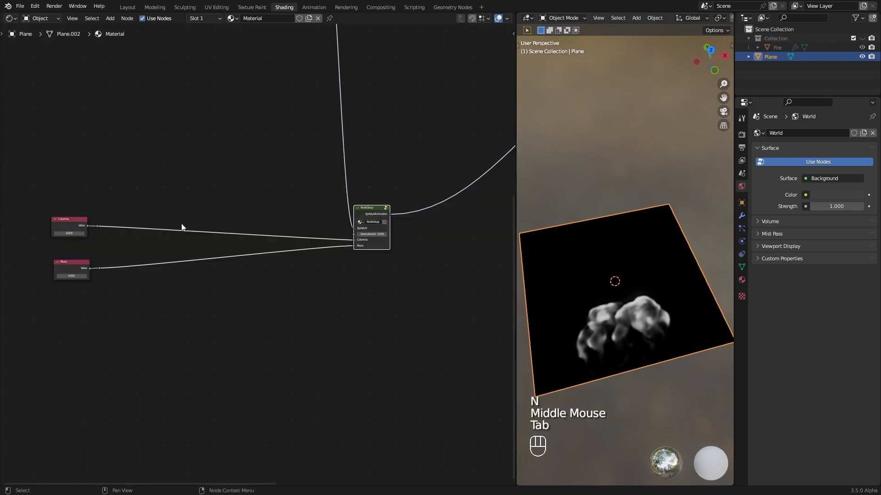
# - Dissolve the reroutes on the Columns and Rows links and move the Columns node closer to the node group
pyautogui.moveTo(70, 222); pyautogui.dragTo(248, 222)
pyautogui.moveTo(293, 290); pyautogui.dragTo(275, 250)
pyautogui.hotkey('ctrl', 'x')
pyautogui.click(362, 212)
pyautogui.press('Tab')
pyautogui.keyDown('shift'); pyautogui.moveTo(173, 260); pyautogui.dragTo(172, 272, button='right'); pyautogui.keyUp('shift')
pyautogui.press('Tab')
pyautogui.moveTo(156, 275); pyautogui.dragTo(227, 274)
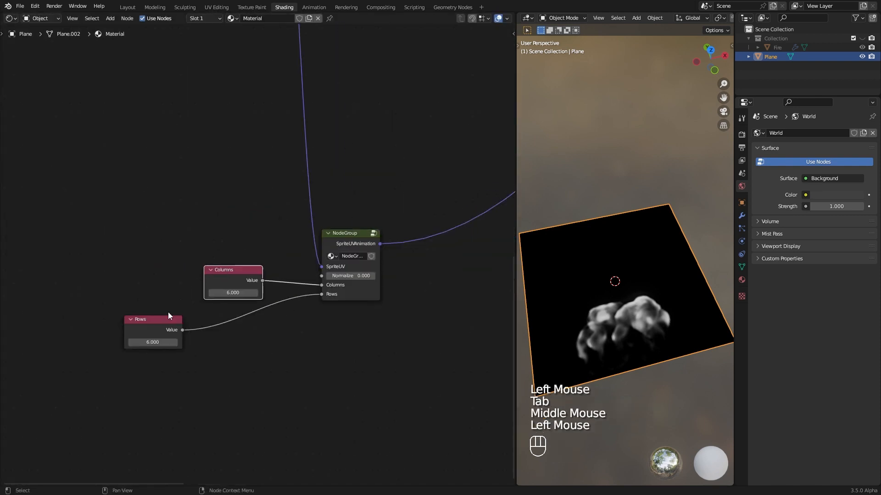
# - Gather the Texture Coordinate, Columns, Rows, node group and fire image texture nodes into a compact layout
pyautogui.keyDown('ctrl'); pyautogui.moveTo(276, 206); pyautogui.dragTo(275, 266, button='middle'); pyautogui.keyUp('ctrl')
pyautogui.moveTo(280, 101); pyautogui.dragTo(244, 194)
pyautogui.click(408, 110)
pyautogui.press('x')
pyautogui.moveTo(404, 176); pyautogui.dragTo(239, 289)
pyautogui.moveTo(247, 276); pyautogui.dragTo(281, 253, button='middle')
# - Scrub the group's Normalized Age value to preview the sprite frames, then reset it to 0
pyautogui.moveTo(218, 327)
pyautogui.mouseDown()
pyautogui.moveTo(244, 327)
pyautogui.moveTo(219, 327)
pyautogui.mouseUp()
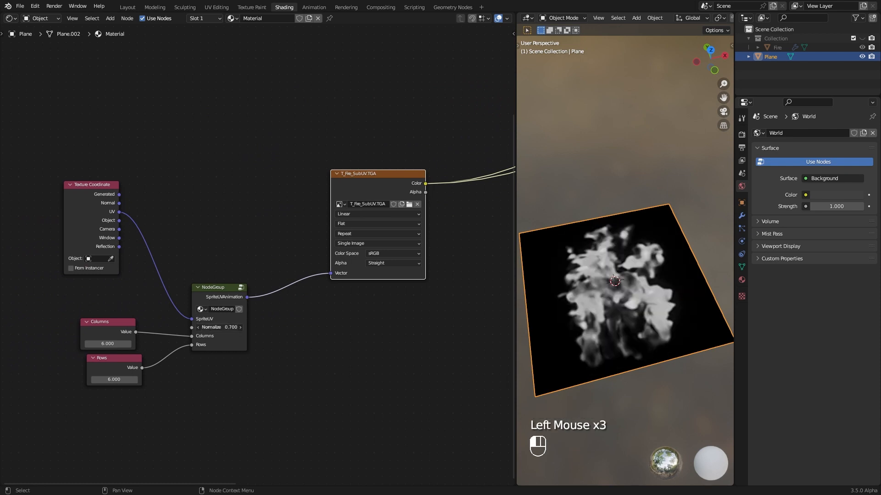
pyautogui.write('0')
pyautogui.press('Return')
# - Rename the node group to SpriteUVS and save the file
pyautogui.click(208, 288)
pyautogui.click(221, 309)
pyautogui.write('SpriteUVS')
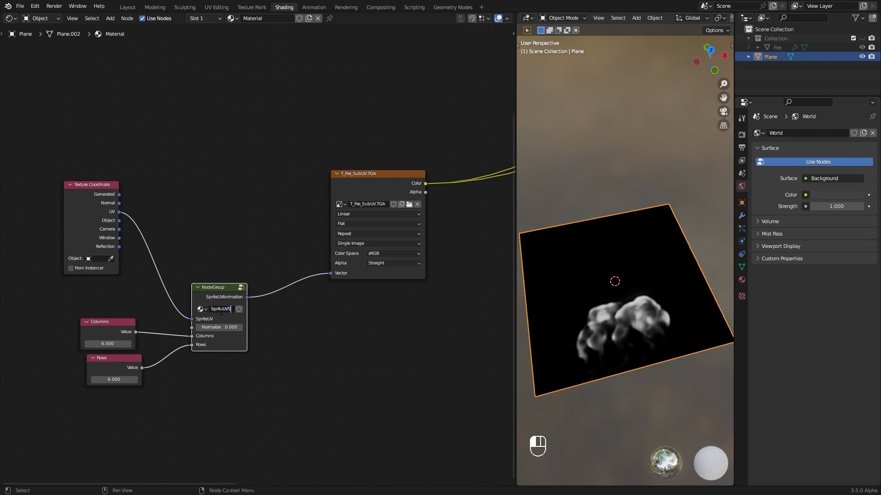
pyautogui.hotkey('ctrl', 's')
# - Switch to the Geometry Nodes workspace, select the Fire object, play its simulation and return to the first frame
pyautogui.click(452, 7)
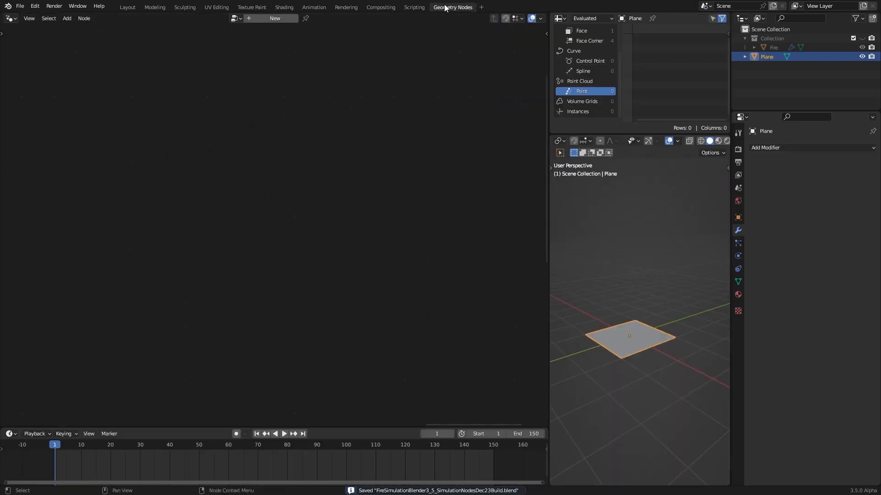
pyautogui.click(775, 48)
pyautogui.press('space')
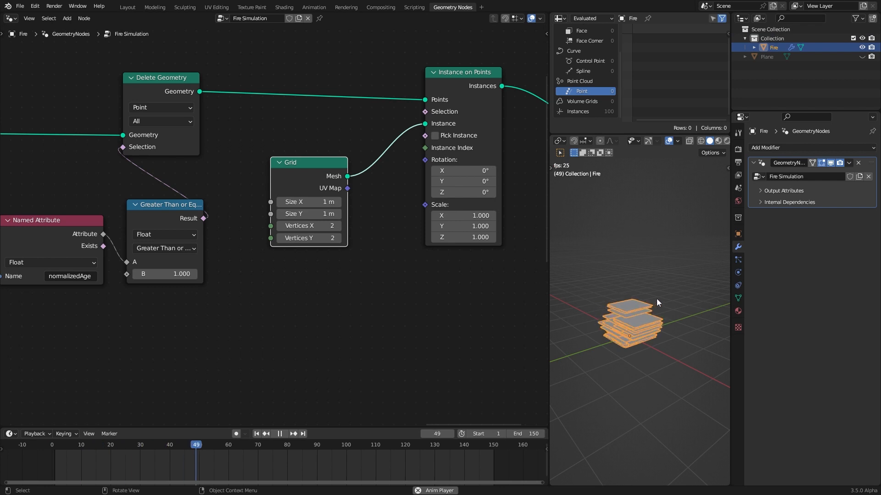
pyautogui.moveTo(301, 179); pyautogui.dragTo(292, 174)
pyautogui.click(257, 435)
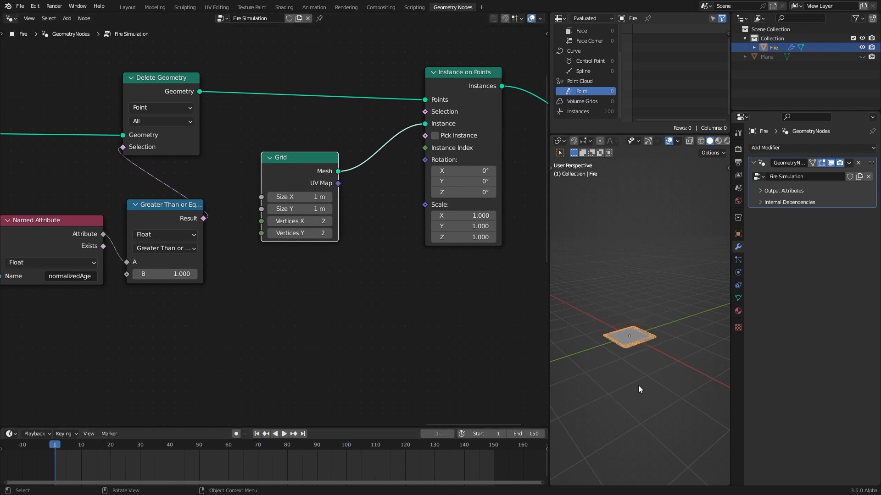
# - Insert a Store Named Attribute node between Grid and Instance on Points and set its data type to Vector
pyautogui.hotkey('shift', 'a')
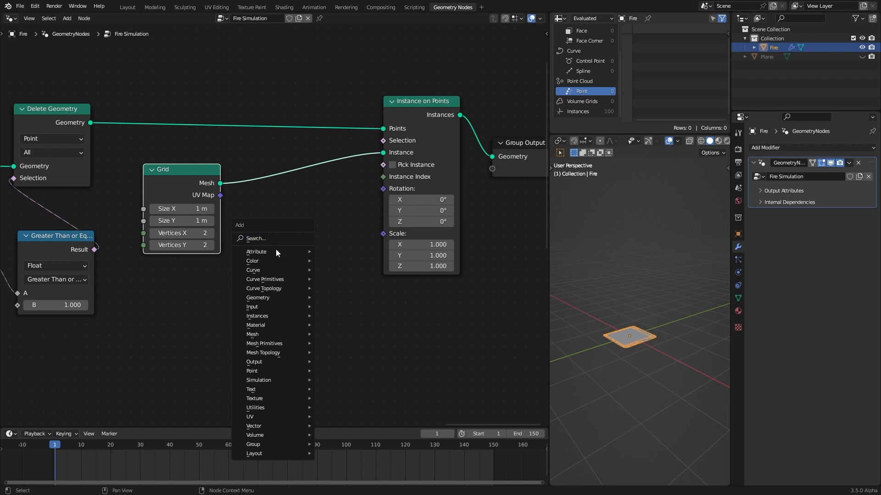
pyautogui.moveTo(277, 251)
pyautogui.click(352, 298)
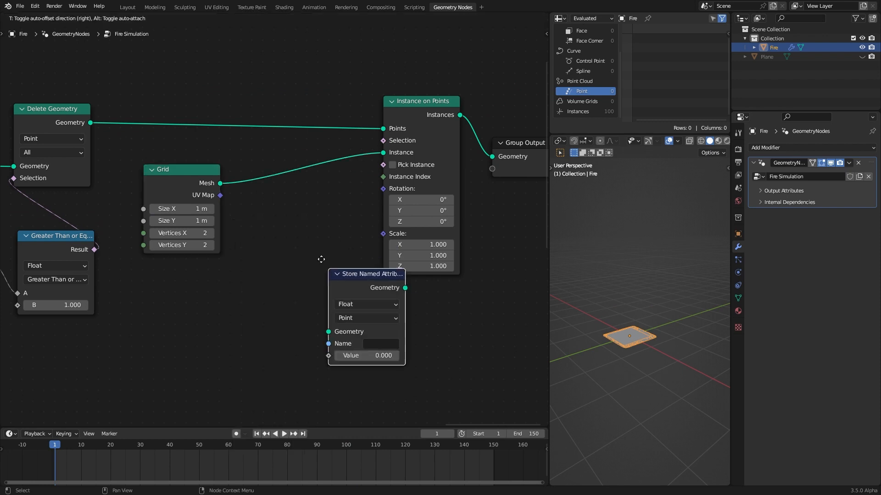
pyautogui.click(254, 134)
pyautogui.click(291, 186)
pyautogui.click(318, 223)
# - Feed the Grid's UV Map into the Store Named Attribute value and name the attribute spriteUVs
pyautogui.moveTo(220, 196); pyautogui.dragTo(260, 230)
pyautogui.click(305, 217)
pyautogui.write('spriteUVs')
pyautogui.press('Return')
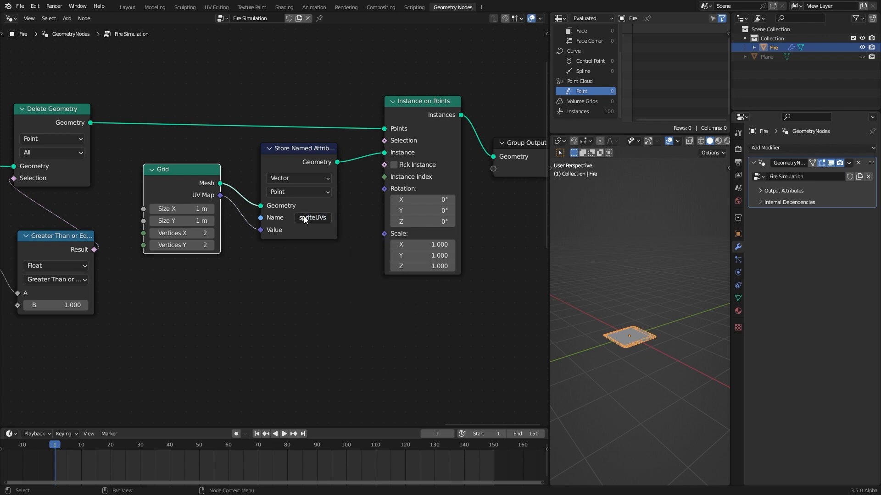
pyautogui.keyDown('ctrl'); pyautogui.keyDown('shift'); pyautogui.click(204, 197); pyautogui.keyUp('shift'); pyautogui.keyUp('ctrl')
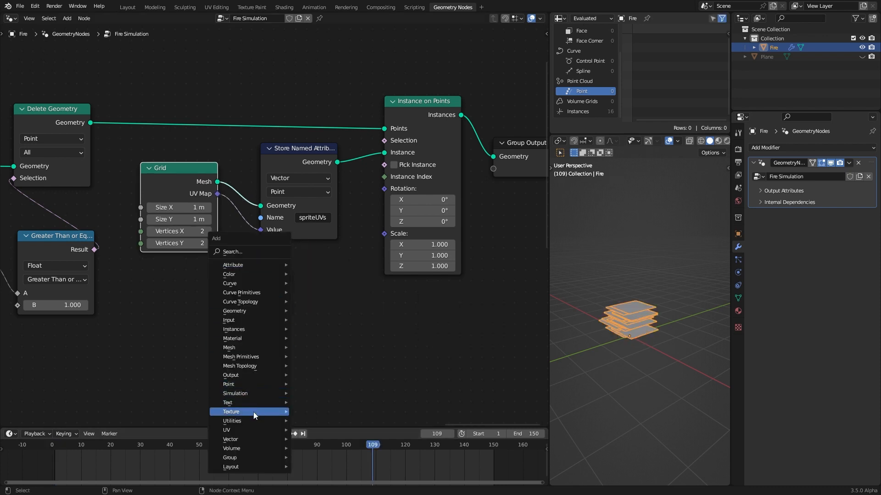
pyautogui.moveTo(288, 432)
pyautogui.click(318, 439)
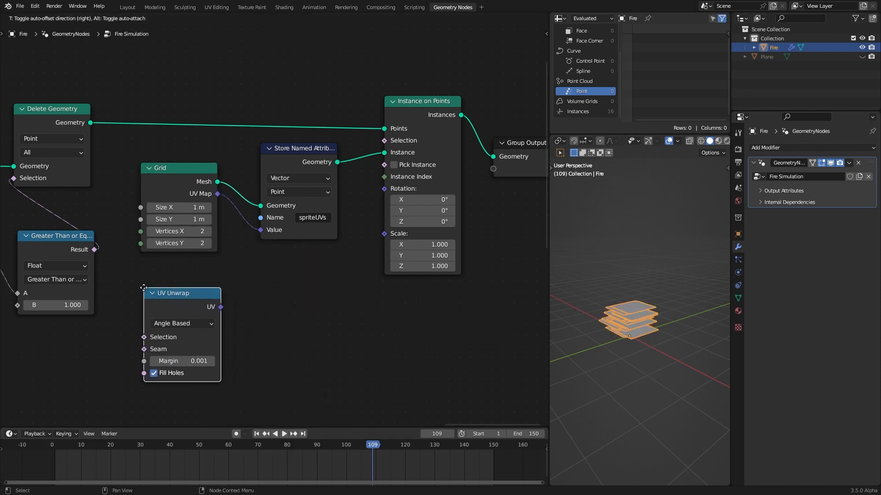
pyautogui.click(208, 304)
pyautogui.moveTo(251, 244); pyautogui.dragTo(257, 306)
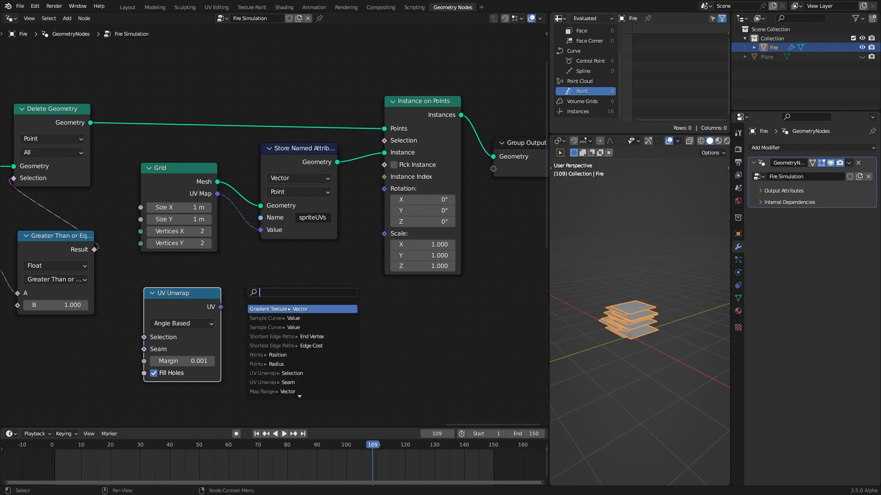
pyautogui.press('x')
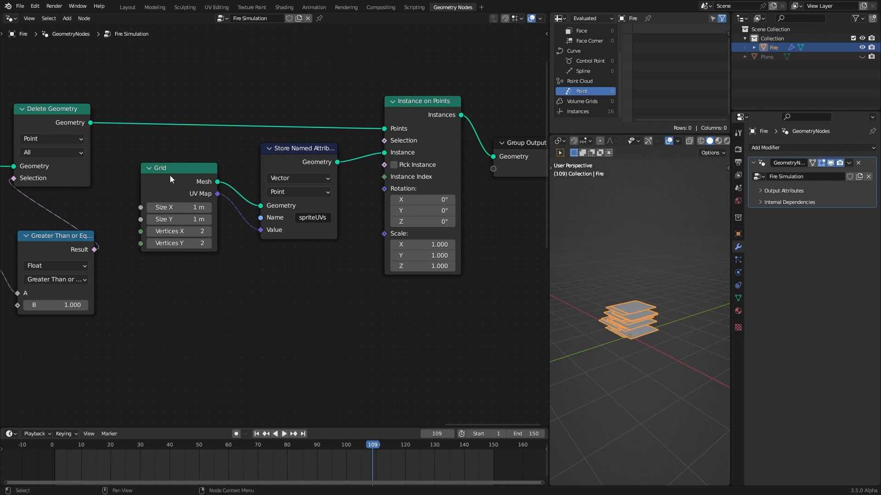
# - Set the X rotation of Instance on Points to 90° so the planes stand upright
pyautogui.moveTo(175, 183); pyautogui.dragTo(183, 188)
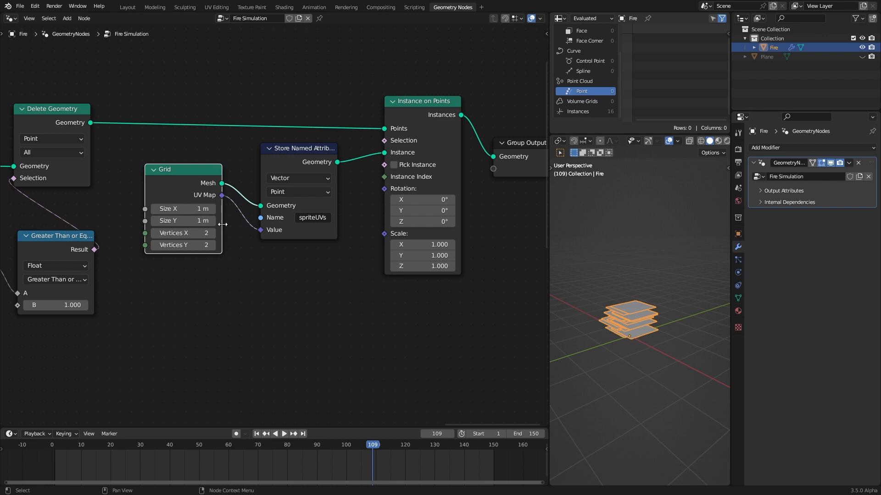
pyautogui.moveTo(292, 155); pyautogui.dragTo(294, 155)
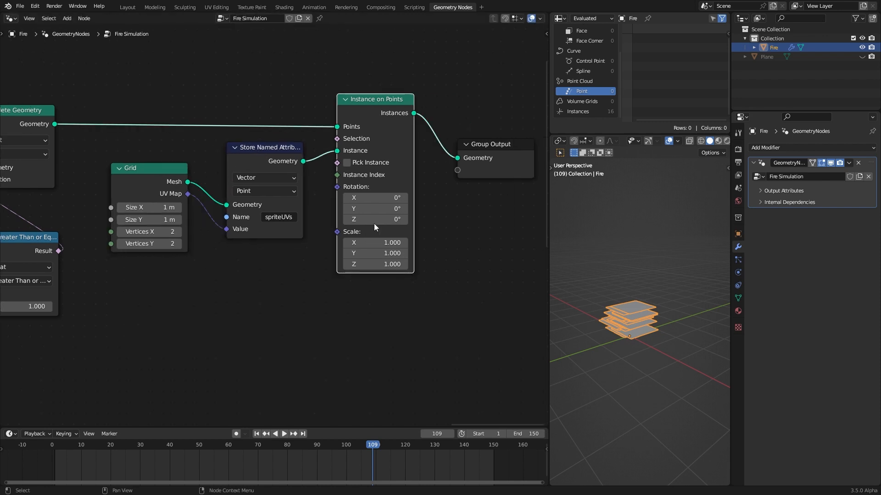
pyautogui.click(379, 200)
pyautogui.press('Return')
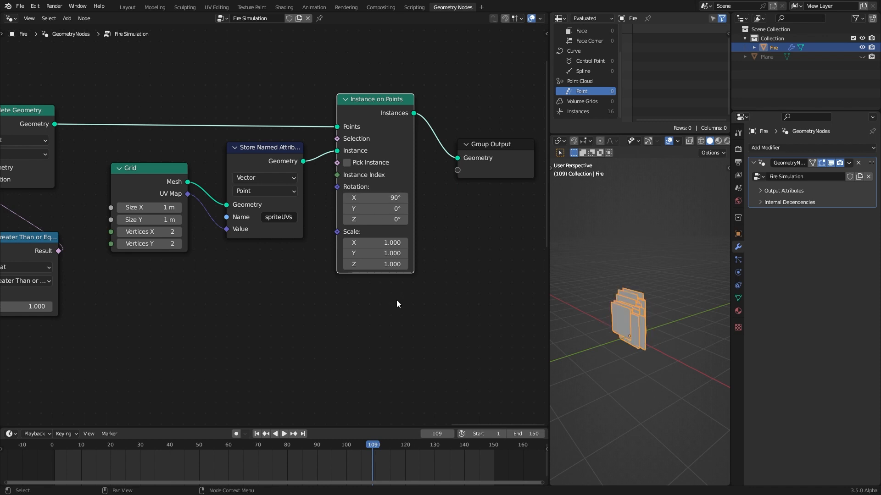
# - Play the simulation from the first frame to examine the upright planes from another angle
pyautogui.hotkey('shift', 'Left')
pyautogui.moveTo(567, 429); pyautogui.dragTo(661, 423, button='middle')
pyautogui.press('KP_Decimal')
pyautogui.press('space')
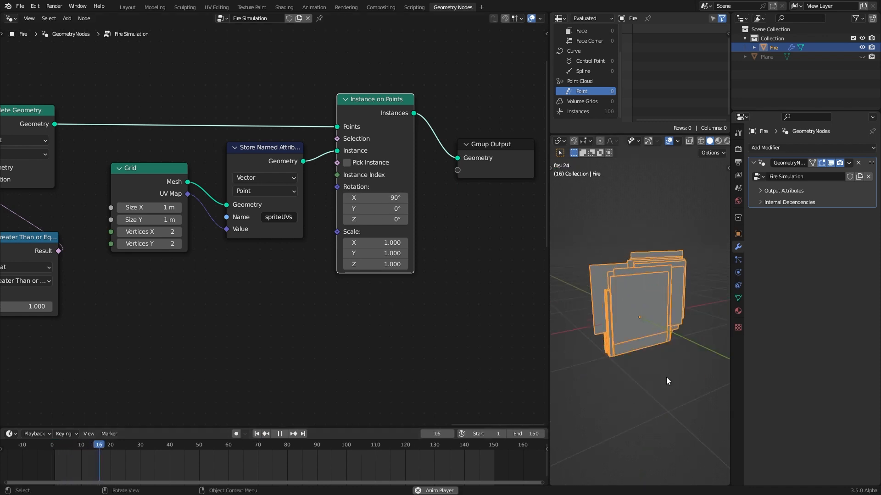
pyautogui.press('Escape')
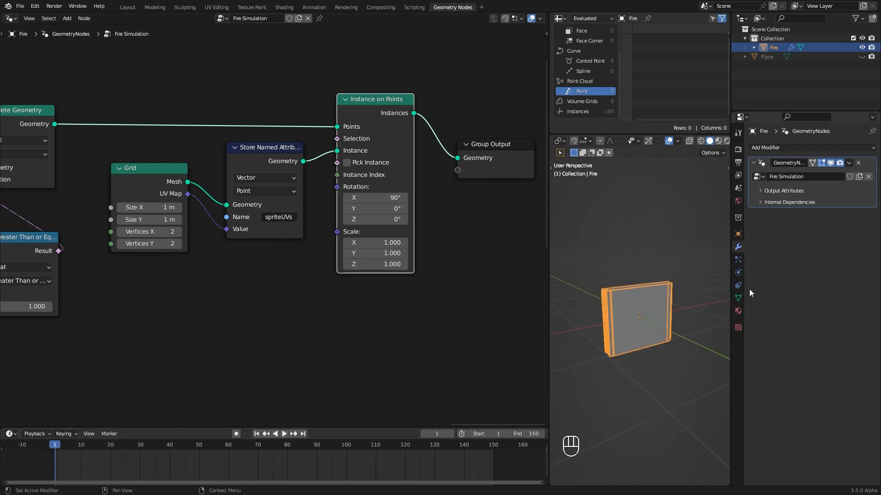
# - Create a new material on the Fire object and name it Fire
pyautogui.click(737, 311)
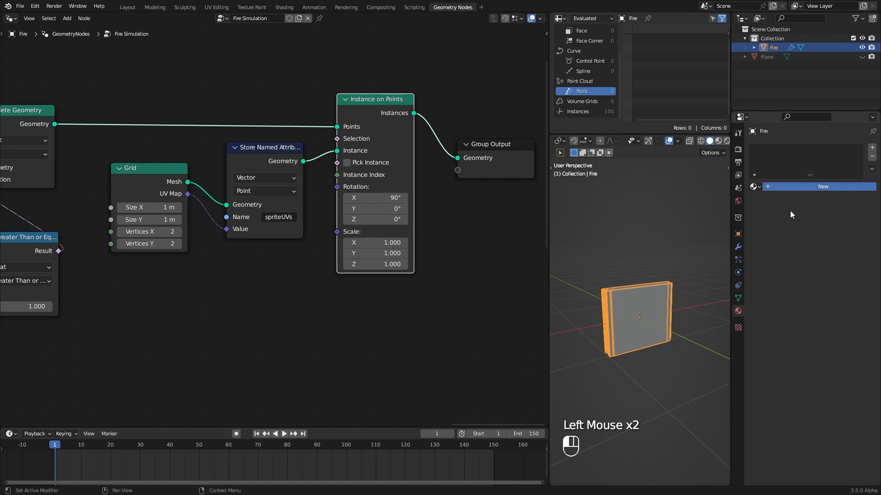
pyautogui.click(797, 188)
pyautogui.click(797, 186)
# - Insert a Set Material node between Instance on Points and Group Output, assign the Fire material, and shrink the timeline area
pyautogui.moveTo(462, 244); pyautogui.dragTo(287, 263, button='middle')
pyautogui.click(403, 162)
pyautogui.hotkey('shift', 'a')
pyautogui.moveTo(412, 114)
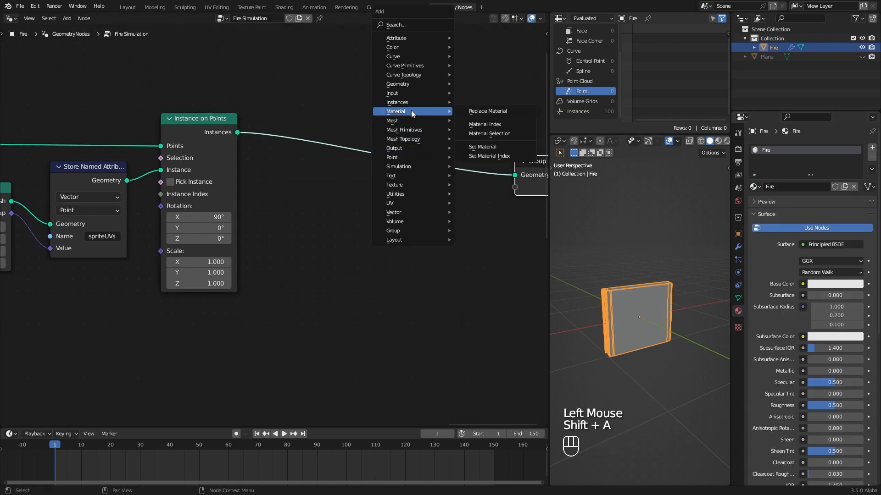
pyautogui.click(483, 147)
pyautogui.click(447, 197)
pyautogui.click(447, 197)
pyautogui.click(442, 212)
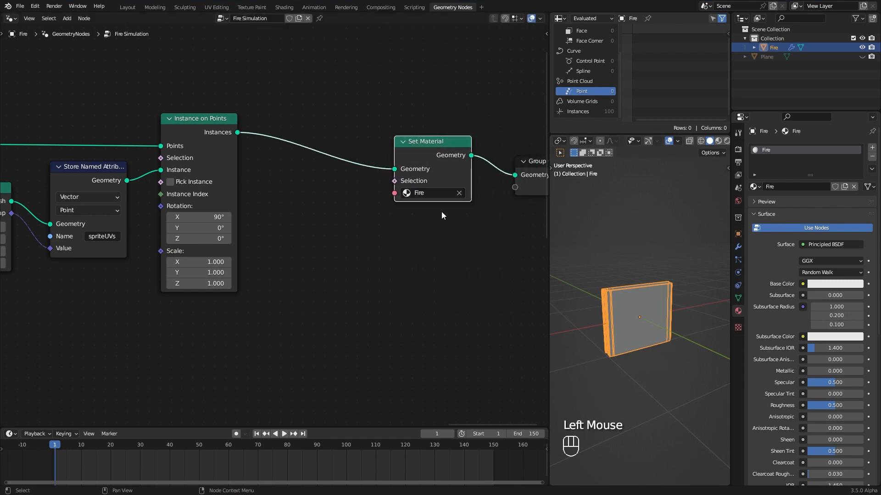
pyautogui.moveTo(427, 151); pyautogui.dragTo(452, 160)
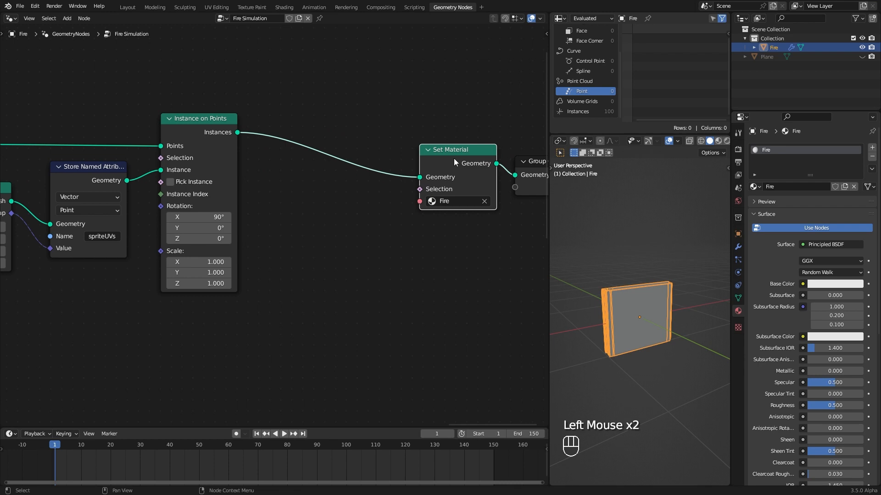
pyautogui.moveTo(180, 428); pyautogui.dragTo(54, 447)
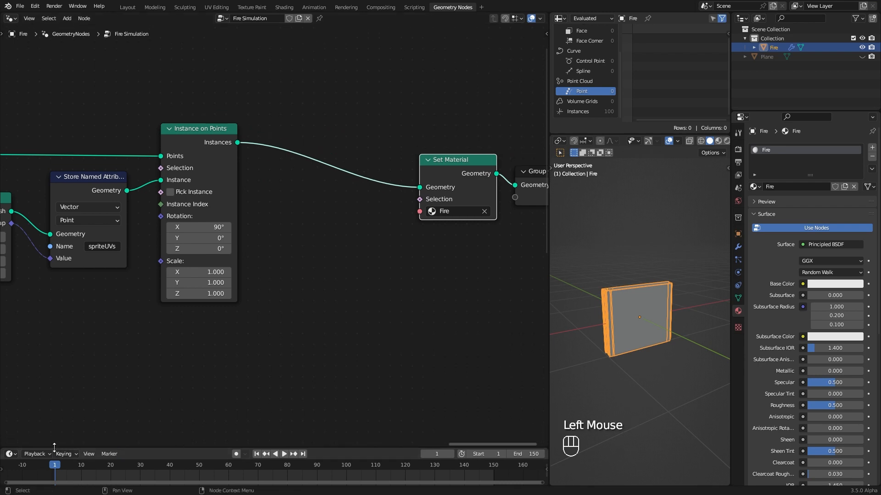
# - Split the node editor and show the Fire material in a Shader Editor in the new area
pyautogui.moveTo(2, 445); pyautogui.dragTo(2, 115)
pyautogui.click(10, 123)
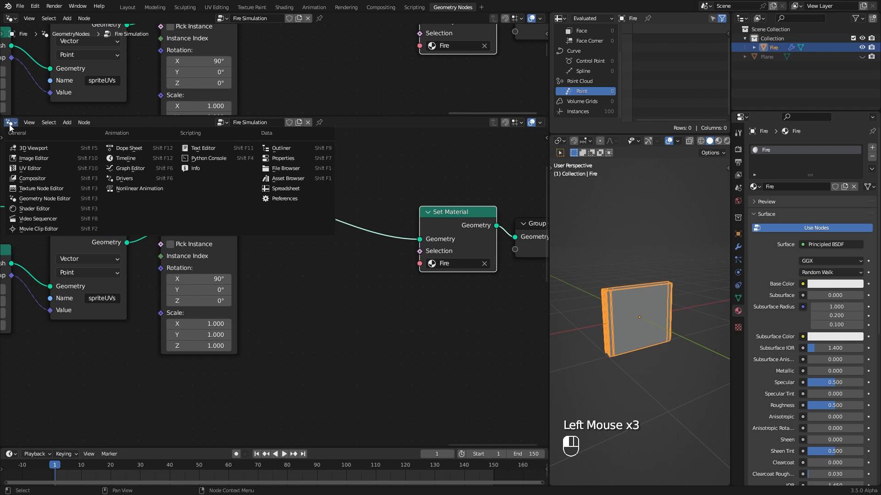
pyautogui.click(29, 208)
pyautogui.keyDown('ctrl'); pyautogui.moveTo(153, 240); pyautogui.dragTo(315, 293, button='middle'); pyautogui.keyUp('ctrl')
pyautogui.press('KP_Decimal')
pyautogui.click(255, 212)
pyautogui.moveTo(254, 211); pyautogui.dragTo(305, 206, button='middle')
# - Add an Attribute node to the Fire material and set its name to spriteUVs
pyautogui.hotkey('shift', 'a')
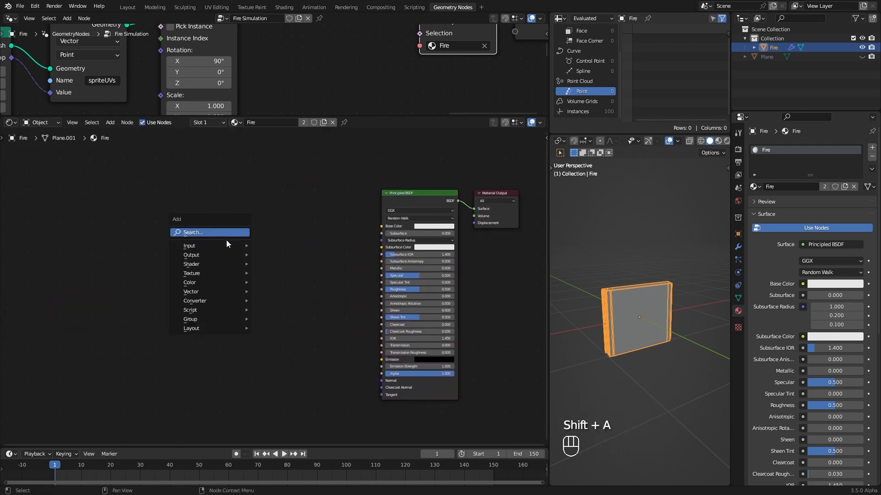
pyautogui.moveTo(227, 245)
pyautogui.click(289, 257)
pyautogui.click(177, 234)
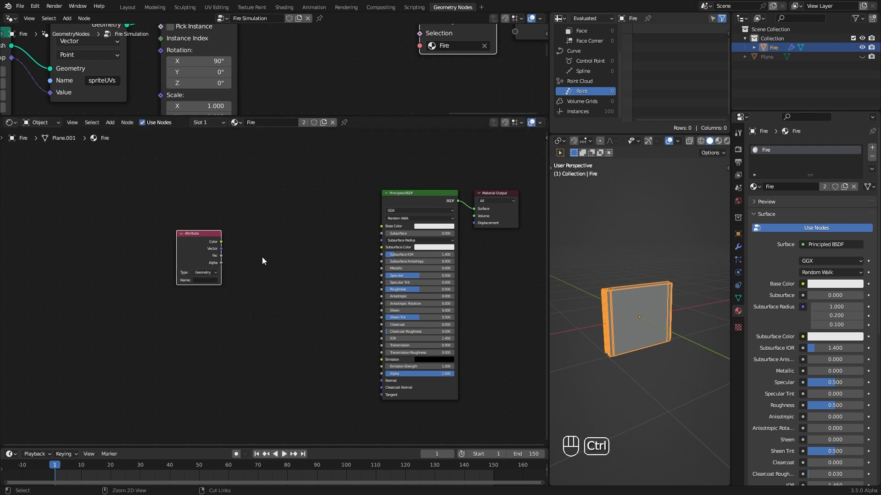
pyautogui.moveTo(275, 118); pyautogui.dragTo(275, 212)
pyautogui.keyDown('ctrl'); pyautogui.moveTo(293, 137); pyautogui.dragTo(300, 151, button='middle'); pyautogui.keyUp('ctrl')
pyautogui.hotkey('ctrl', 'c')
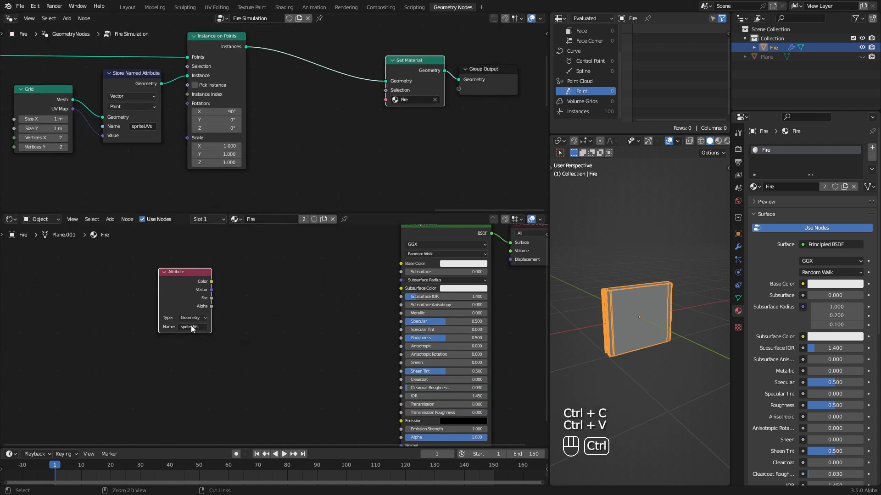
# - Preview the spriteUVs Attribute's Vector output on the planes in Material Preview shading
pyautogui.keyDown('ctrl'); pyautogui.keyDown('shift'); pyautogui.click(188, 287); pyautogui.keyUp('shift'); pyautogui.keyUp('ctrl')
pyautogui.keyDown('ctrl'); pyautogui.keyDown('shift'); pyautogui.click(188, 287); pyautogui.keyUp('shift'); pyautogui.keyUp('ctrl')
pyautogui.press('z')
pyautogui.hotkey('alt', 'a')
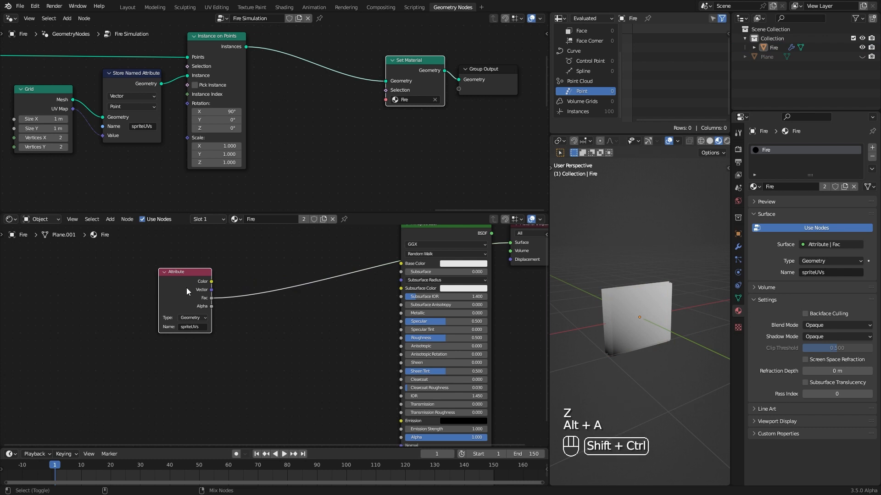
# - Duplicate the Attribute node below the original and name the copy's attribute normalizedAge
pyautogui.hotkey('shift', 'd')
pyautogui.click(193, 358)
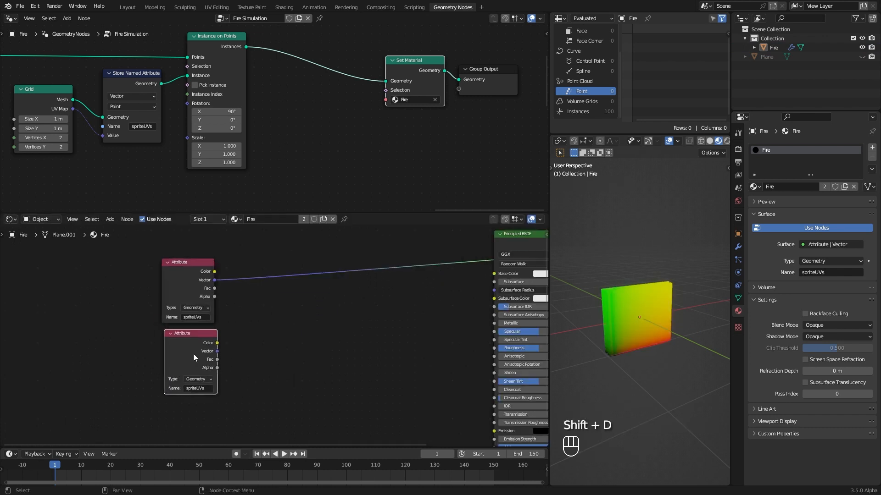
pyautogui.keyDown('ctrl'); pyautogui.moveTo(135, 323); pyautogui.dragTo(129, 314, button='middle'); pyautogui.keyUp('ctrl')
pyautogui.moveTo(8, 160); pyautogui.dragTo(197, 145, button='middle')
pyautogui.moveTo(63, 188); pyautogui.dragTo(170, 177, button='middle')
pyautogui.hotkey('ctrl', 'c')
pyautogui.hotkey('ctrl', 'v')
# - Preview the normalizedAge Attribute's Vector output and play the simulation from the first frame
pyautogui.keyDown('ctrl'); pyautogui.moveTo(230, 362); pyautogui.dragTo(257, 385, button='middle'); pyautogui.keyUp('ctrl')
pyautogui.moveTo(269, 391); pyautogui.dragTo(224, 356, button='middle')
pyautogui.keyDown('ctrl'); pyautogui.keyDown('shift'); pyautogui.click(142, 314); pyautogui.keyUp('shift'); pyautogui.keyUp('ctrl')
pyautogui.keyDown('ctrl'); pyautogui.keyDown('shift'); pyautogui.click(142, 315); pyautogui.keyUp('shift'); pyautogui.keyUp('ctrl')
pyautogui.doubleClick(255, 454)
pyautogui.press('space')
pyautogui.press('space')
# - Set the normalizedAge Attribute's type to Instancer and replay the simulation from the first frame
pyautogui.click(138, 350)
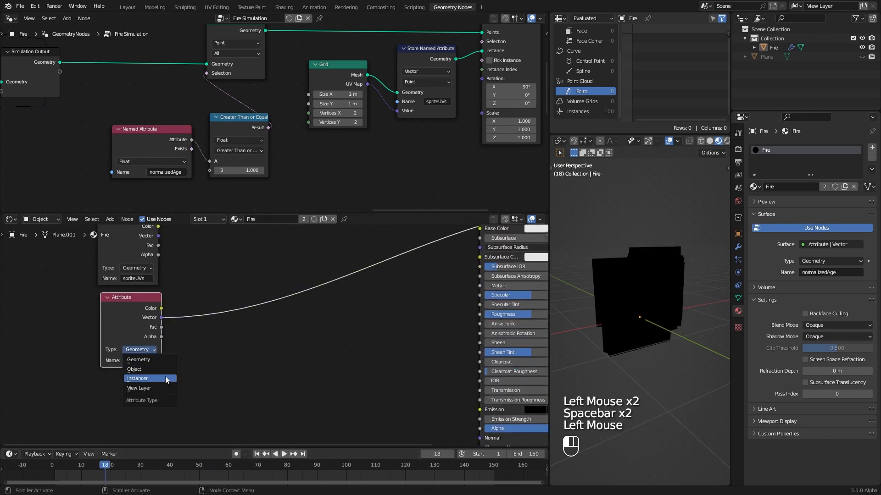
pyautogui.click(138, 387)
pyautogui.click(256, 453)
pyautogui.press('space')
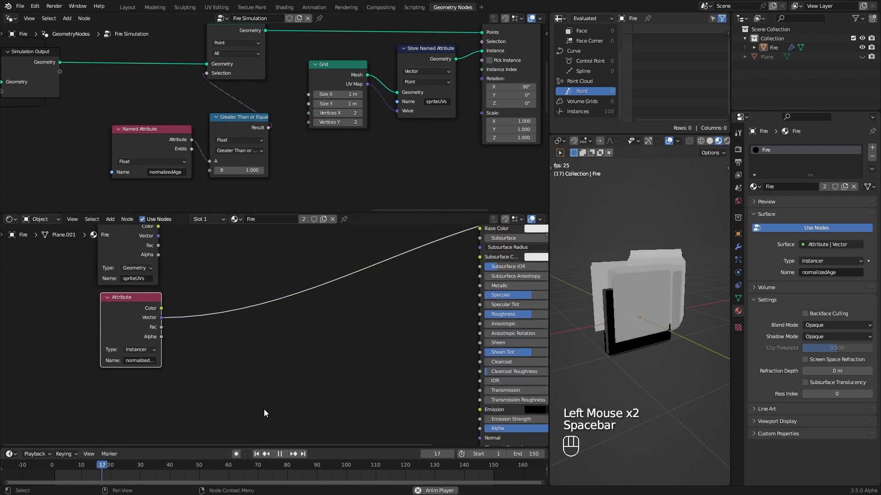
# - Add an Image Texture node to the Fire material and load the T_Fire_SubUV.TGA image into it
pyautogui.hotkey('shift', 'a')
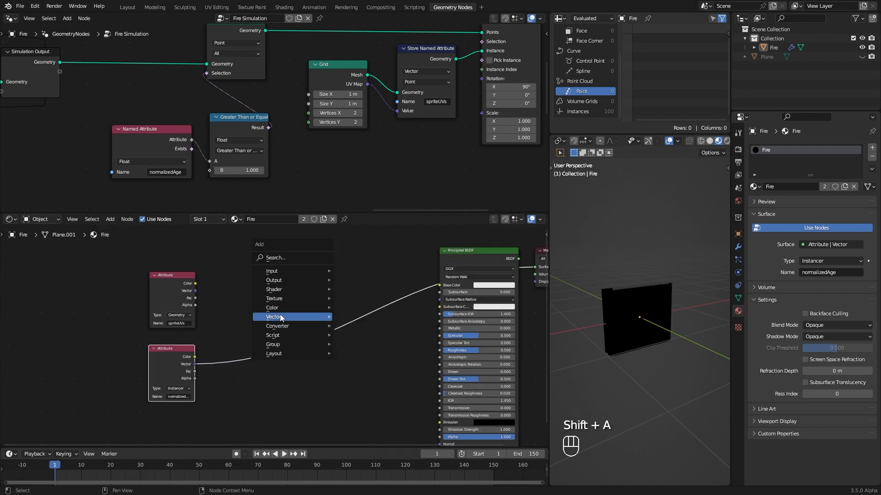
pyautogui.moveTo(294, 299)
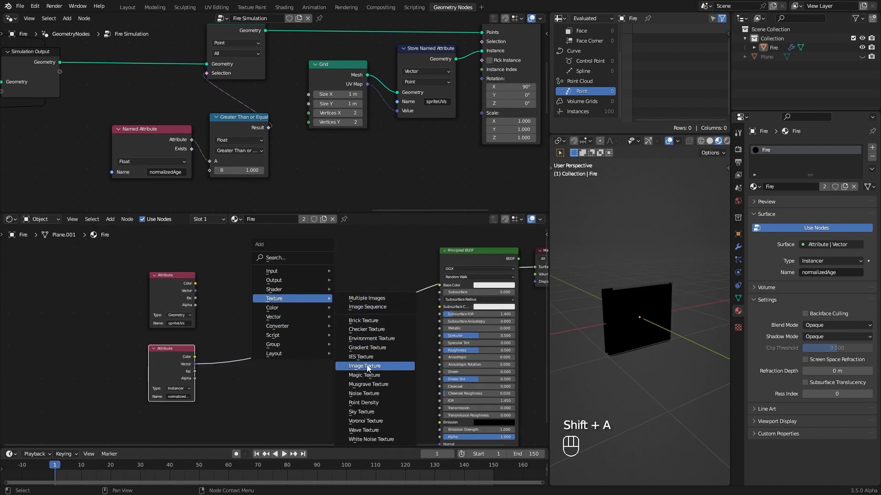
pyautogui.click(367, 365)
pyautogui.click(312, 278)
pyautogui.keyDown('ctrl'); pyautogui.moveTo(317, 325); pyautogui.dragTo(321, 338, button='middle'); pyautogui.keyUp('ctrl')
pyautogui.click(325, 301)
pyautogui.click(349, 310)
pyautogui.moveTo(247, 355); pyautogui.dragTo(309, 301, button='middle')
# - Add the SpriteUVs group, feeding it the spriteUVs Attribute's Vector and linking its output to the fire texture's Vector input
pyautogui.hotkey('shift', 'a')
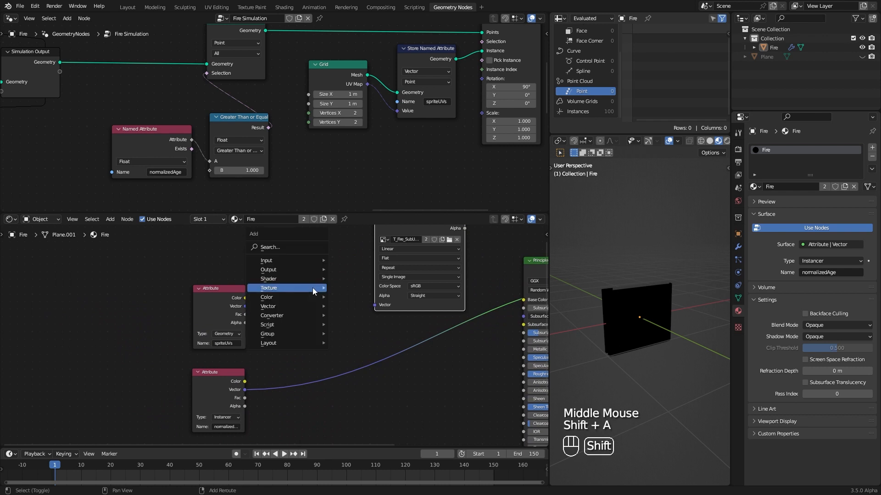
pyautogui.moveTo(300, 338)
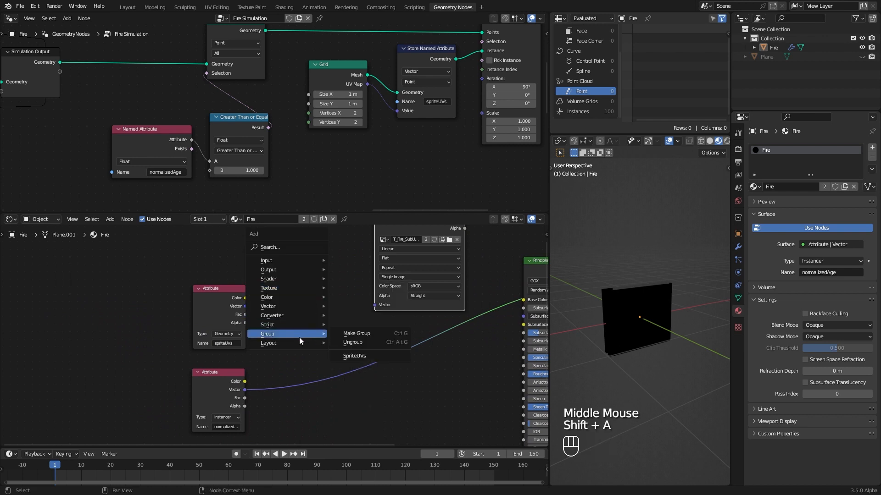
pyautogui.click(369, 356)
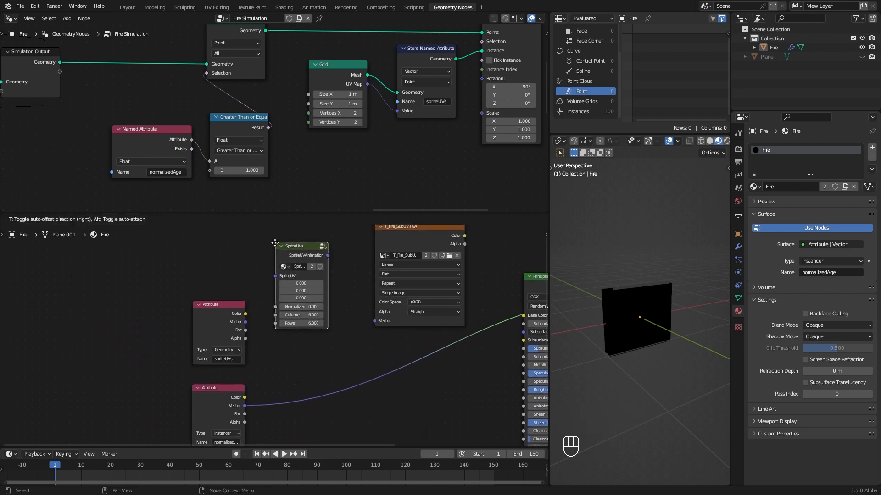
pyautogui.click(275, 248)
pyautogui.moveTo(327, 255); pyautogui.dragTo(364, 286)
pyautogui.moveTo(377, 325); pyautogui.dragTo(376, 325)
pyautogui.moveTo(251, 313); pyautogui.dragTo(302, 271)
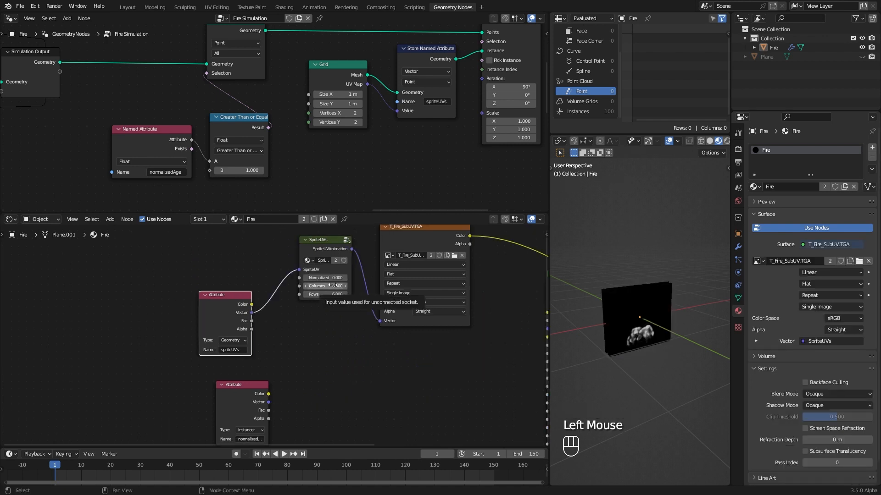
pyautogui.doubleClick(333, 285)
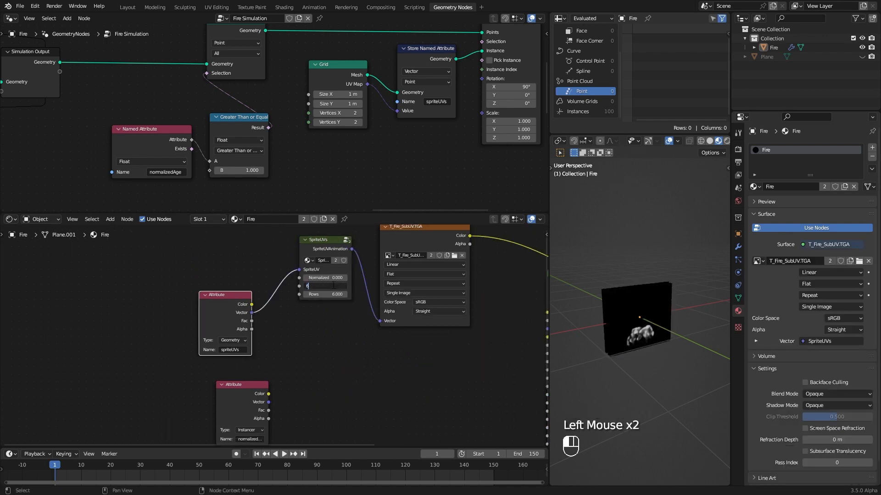
# - Connect the normalizedAge Attribute's Fac to the SpriteUVs group's Normalized Age and play the flipbook animation
pyautogui.moveTo(256, 393); pyautogui.dragTo(231, 239)
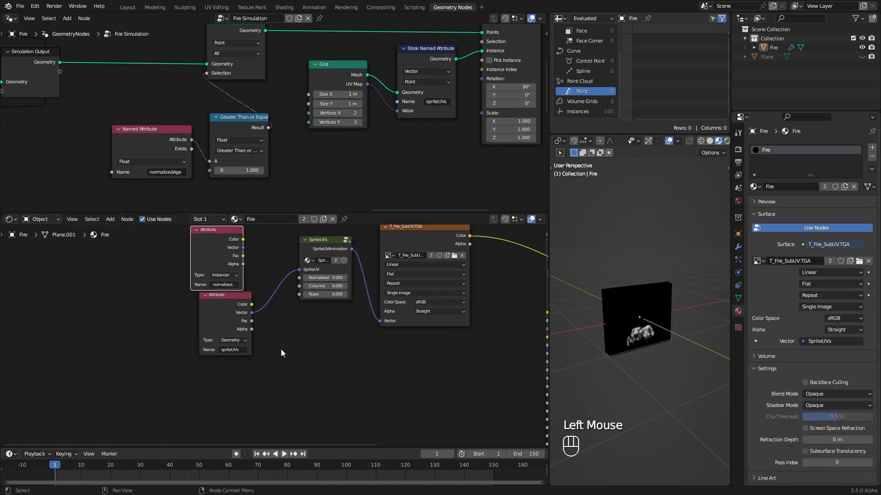
pyautogui.keyDown('ctrl'); pyautogui.moveTo(274, 338); pyautogui.dragTo(267, 328, button='middle'); pyautogui.keyUp('ctrl')
pyautogui.click(213, 307)
pyautogui.moveTo(210, 309); pyautogui.dragTo(201, 333)
pyautogui.moveTo(220, 257); pyautogui.dragTo(219, 305, button='middle')
pyautogui.moveTo(236, 291); pyautogui.dragTo(283, 255)
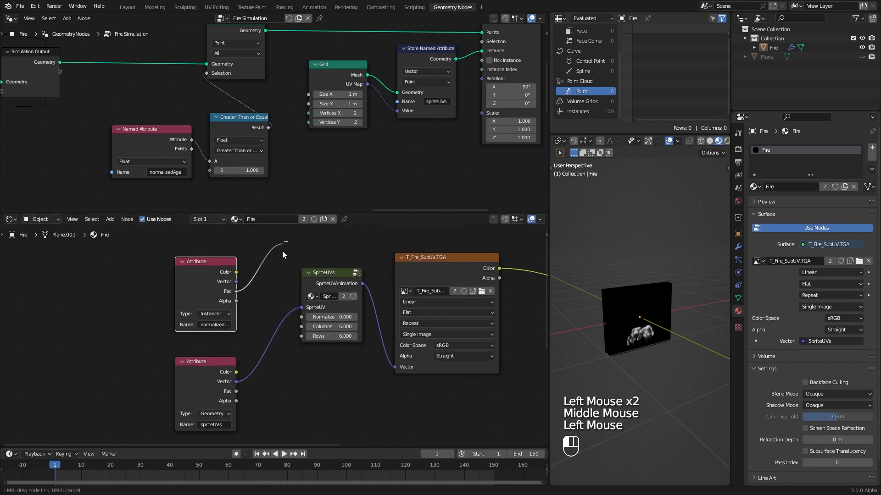
pyautogui.moveTo(305, 320); pyautogui.dragTo(302, 317)
pyautogui.moveTo(331, 274); pyautogui.dragTo(329, 286)
pyautogui.press('space')
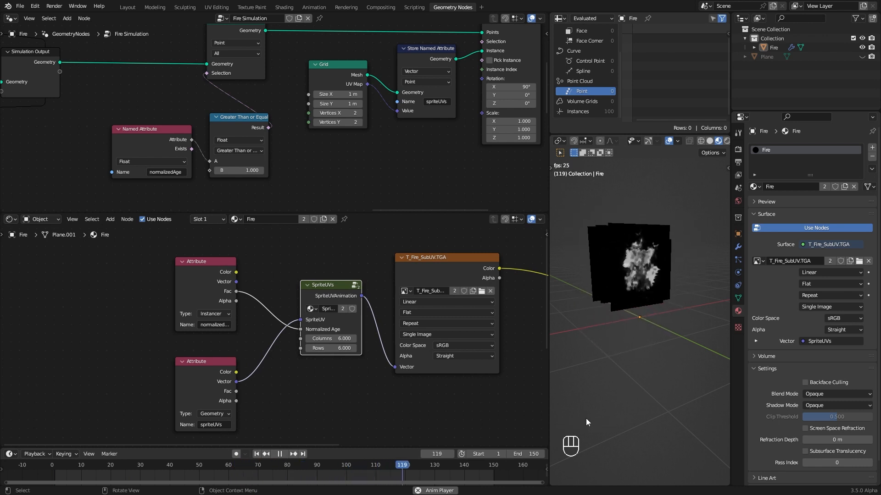
pyautogui.press('space')
# - Set the fire texture's color space to Non-Color and replay the simulation from the first frame
pyautogui.moveTo(427, 443); pyautogui.dragTo(310, 409, button='middle')
pyautogui.click(359, 312)
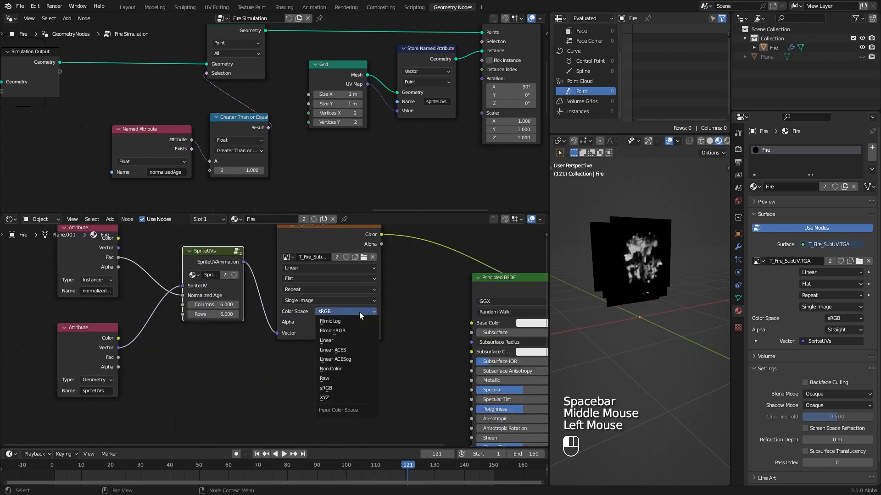
pyautogui.click(345, 369)
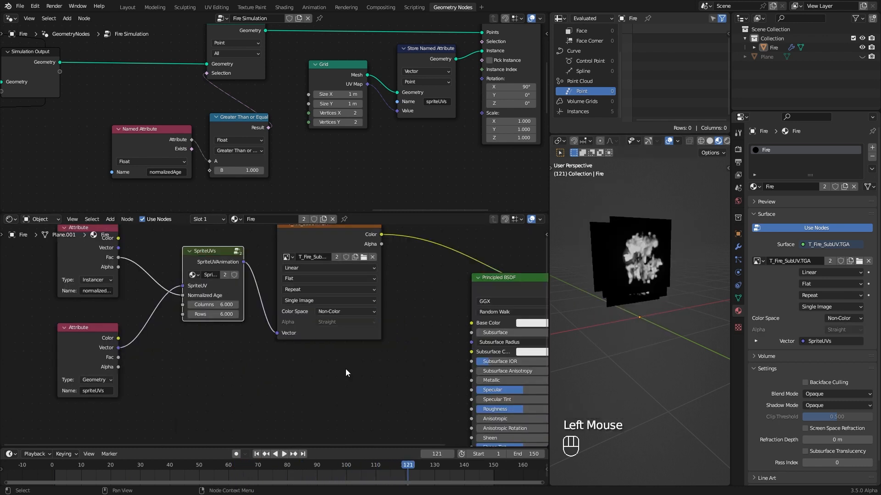
pyautogui.click(255, 455)
pyautogui.press('space')
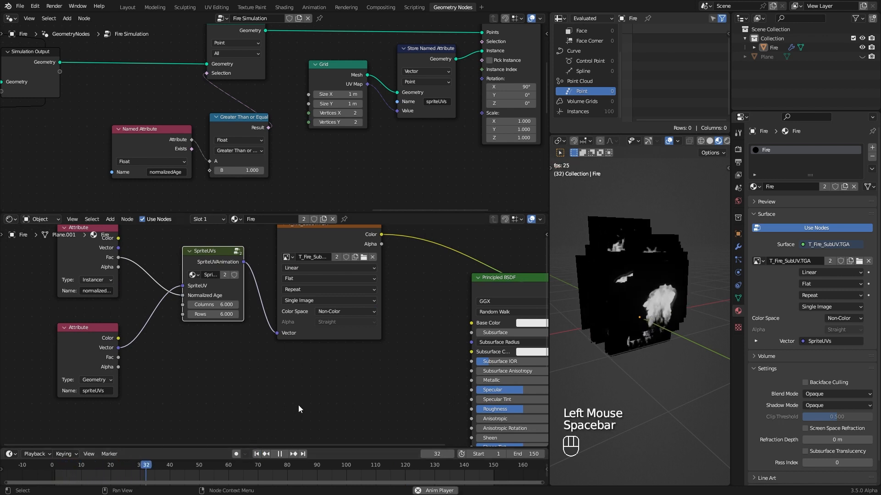
pyautogui.press('space')
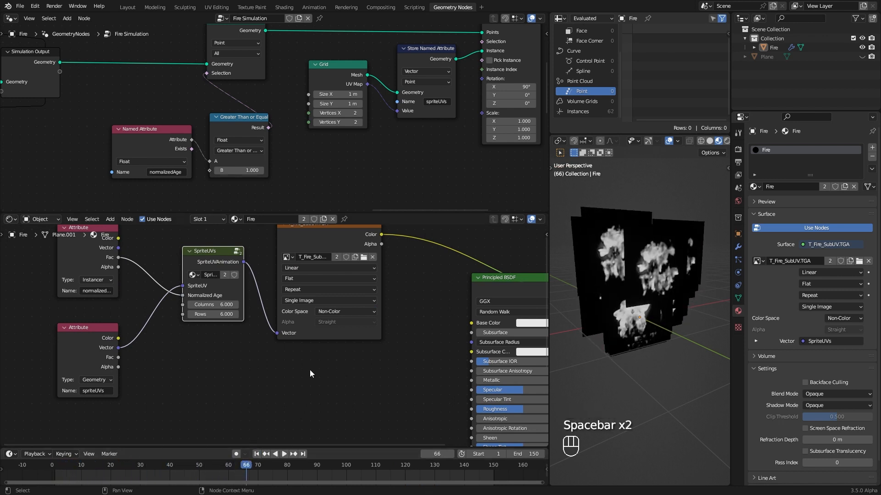
# - Connect the fire texture's Color to the Principled BSDF's Alpha and route the shader back to the Material Output
pyautogui.keyDown('ctrl'); pyautogui.moveTo(381, 291); pyautogui.dragTo(380, 327, button='middle'); pyautogui.keyUp('ctrl')
pyautogui.moveTo(323, 212); pyautogui.dragTo(323, 44)
pyautogui.moveTo(117, 142); pyautogui.dragTo(286, 279)
pyautogui.moveTo(351, 184); pyautogui.dragTo(233, 177)
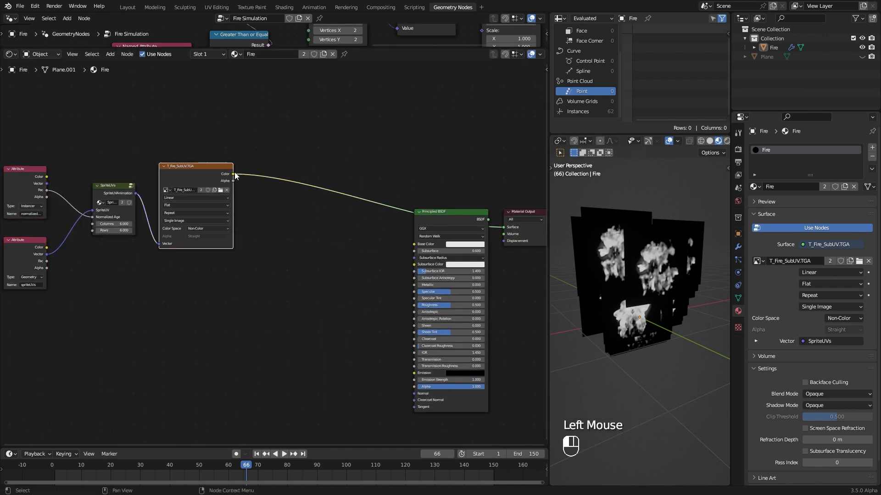
pyautogui.moveTo(372, 309); pyautogui.dragTo(415, 391)
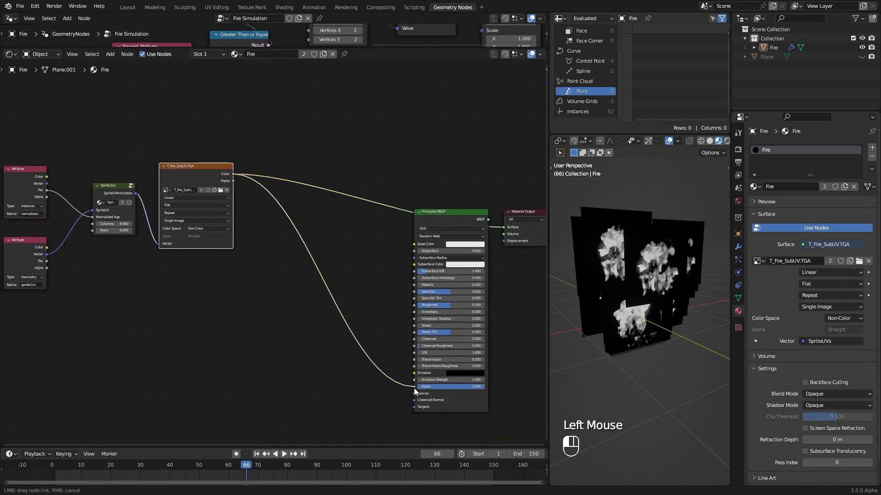
pyautogui.keyDown('ctrl'); pyautogui.keyDown('shift'); pyautogui.click(448, 235); pyautogui.keyUp('shift'); pyautogui.keyUp('ctrl')
pyautogui.moveTo(449, 231); pyautogui.dragTo(415, 232)
# - Set the Fire material's blend mode to Alpha Blend and change its shadow mode from Opaque
pyautogui.press('n')
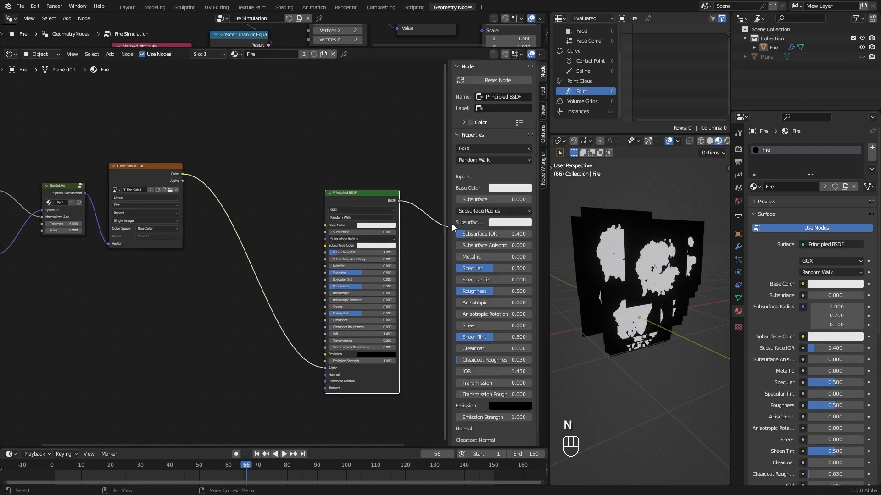
pyautogui.click(543, 138)
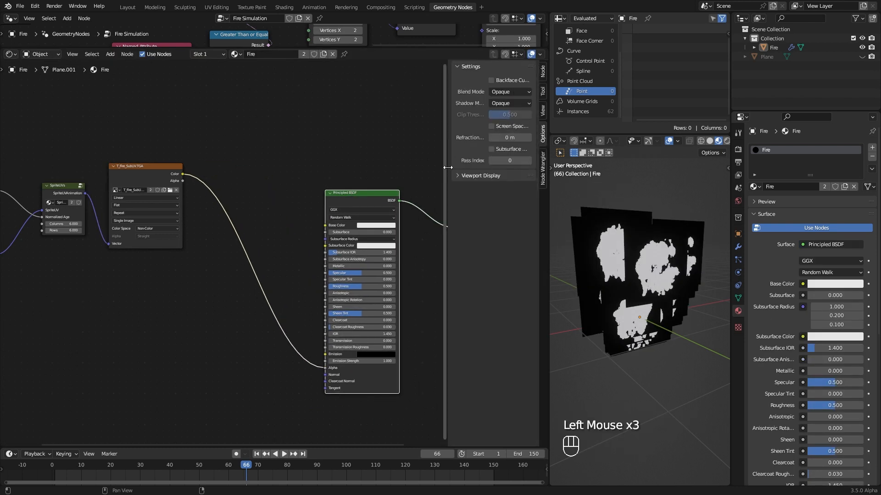
pyautogui.moveTo(446, 140); pyautogui.dragTo(421, 140)
pyautogui.click(500, 92)
pyautogui.click(500, 133)
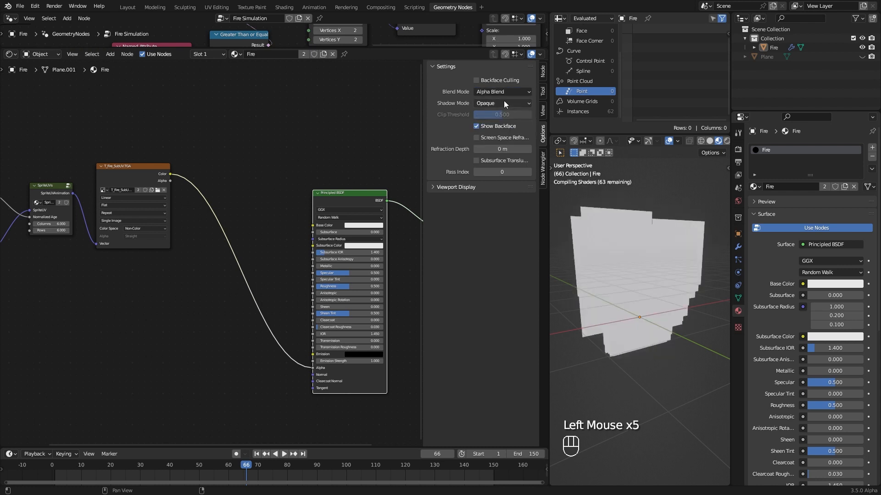
pyautogui.click(504, 101)
pyautogui.click(503, 142)
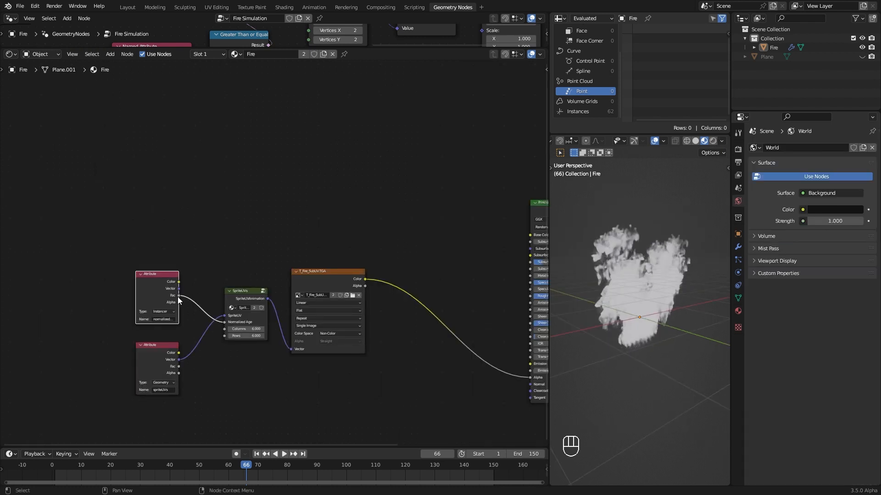
# - Add a ColorRamp driven by the normalizedAge Attribute's Fac and make its first stop white
pyautogui.moveTo(266, 164); pyautogui.dragTo(266, 165)
pyautogui.write('ramp')
pyautogui.press('Return')
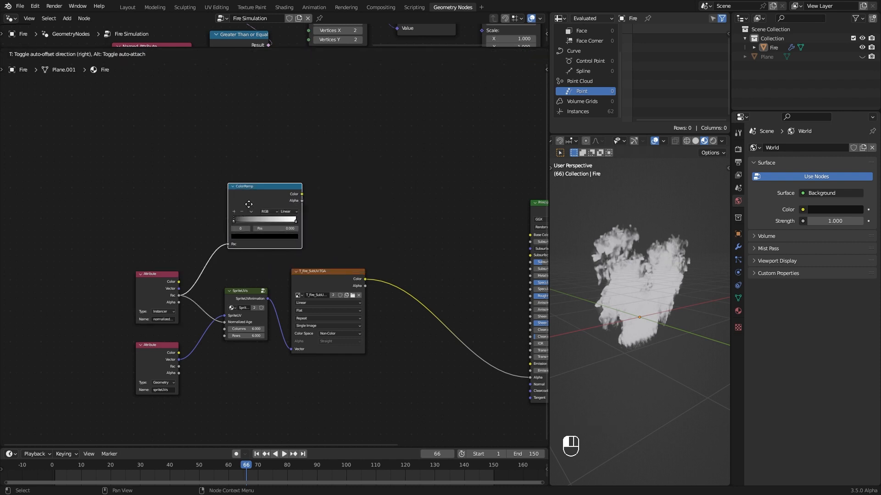
pyautogui.click(237, 200)
pyautogui.keyDown('ctrl'); pyautogui.moveTo(271, 252); pyautogui.dragTo(269, 229, button='middle'); pyautogui.keyUp('ctrl')
pyautogui.moveTo(225, 221); pyautogui.dragTo(269, 252, button='middle')
pyautogui.click(275, 248)
pyautogui.moveTo(316, 173); pyautogui.dragTo(316, 129)
# - Add and recolor ColorRamp stops so the gradient runs from white through yellow and orange to red
pyautogui.doubleClick(282, 229)
pyautogui.moveTo(266, 176); pyautogui.dragTo(260, 174)
pyautogui.click(278, 250)
pyautogui.click(265, 228)
pyautogui.click(295, 247)
pyautogui.click(270, 184)
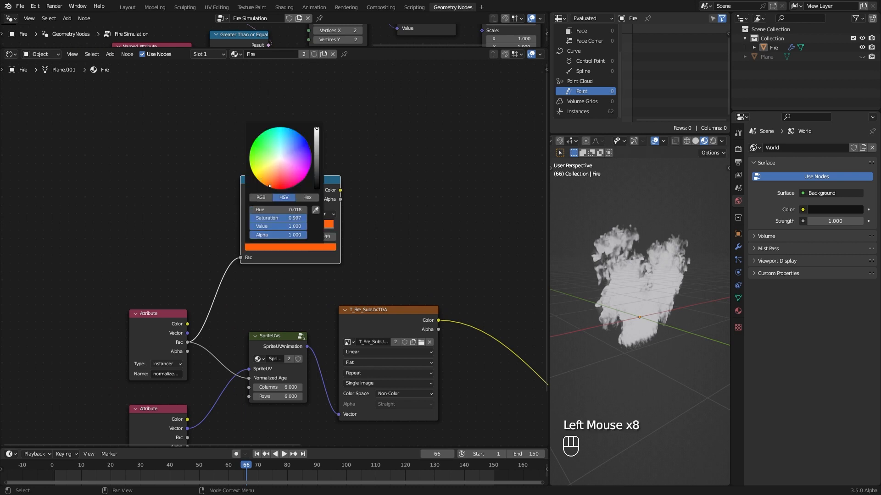
pyautogui.click(310, 250)
pyautogui.click(285, 184)
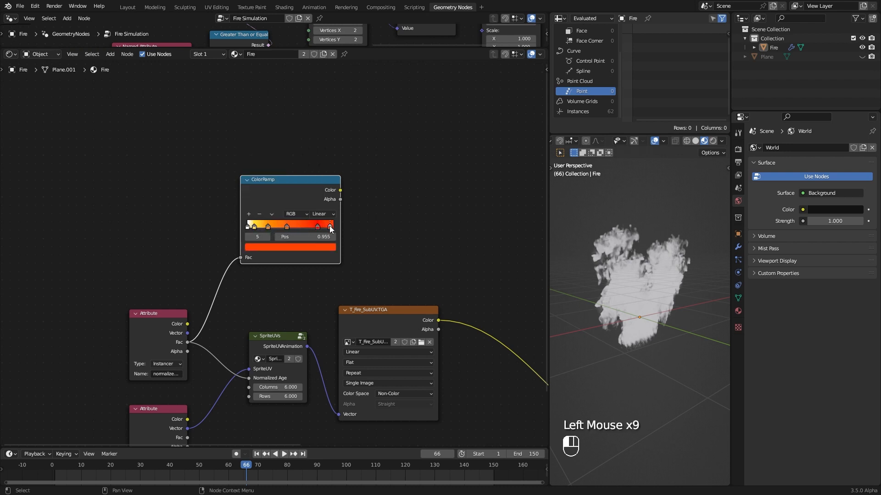
# - Darken the last stop of the fire ColorRamp and move the red stop to position 0.921
pyautogui.moveTo(330, 227); pyautogui.dragTo(330, 226)
pyautogui.click(327, 248)
pyautogui.moveTo(317, 153); pyautogui.dragTo(317, 180)
pyautogui.moveTo(322, 226); pyautogui.dragTo(329, 225)
# - Connect the fire ColorRamp to the Principled BSDF's Emission and add a second ColorRamp driven by the normalizedAge Fac
pyautogui.keyDown('ctrl'); pyautogui.moveTo(395, 234); pyautogui.dragTo(215, 146, button='middle'); pyautogui.keyUp('ctrl')
pyautogui.moveTo(207, 146); pyautogui.dragTo(445, 324)
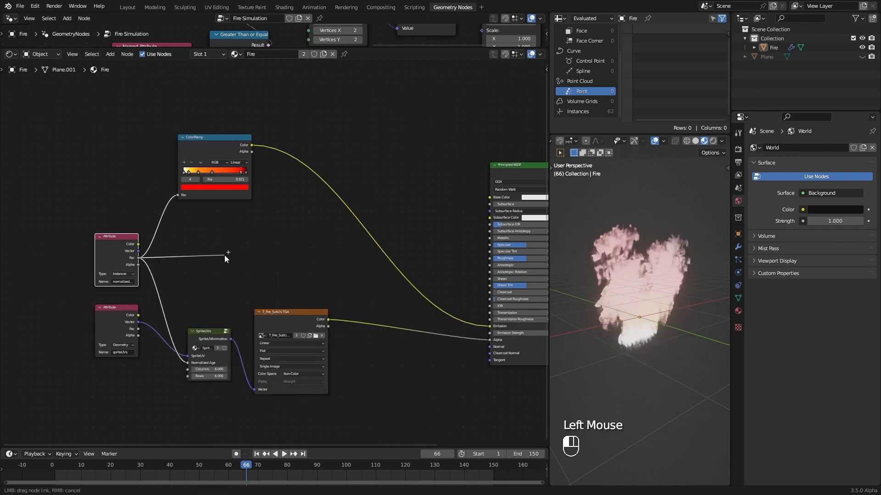
pyautogui.moveTo(224, 255); pyautogui.dragTo(225, 255)
pyautogui.write('ra')
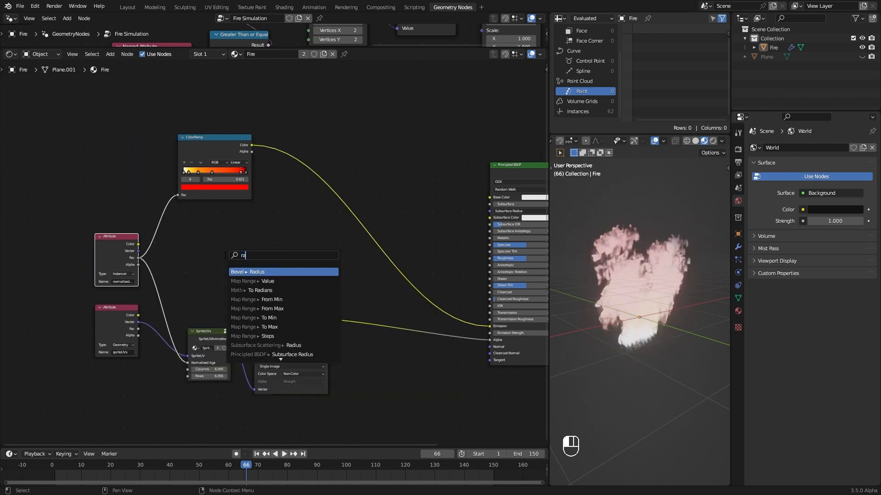
pyautogui.write('mp')
pyautogui.press('Return')
pyautogui.click(216, 242)
# - Make the second ColorRamp run from white to light grey, with its last stop at value 0.582 and position 0.945
pyautogui.keyDown('ctrl'); pyautogui.moveTo(200, 306); pyautogui.dragTo(200, 298, button='middle'); pyautogui.keyUp('ctrl')
pyautogui.doubleClick(218, 276)
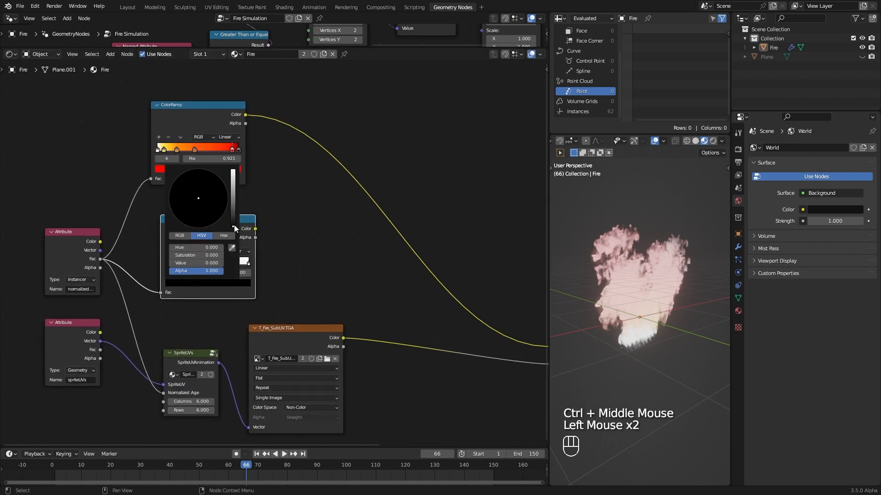
pyautogui.moveTo(235, 221); pyautogui.dragTo(233, 181)
pyautogui.click(248, 263)
pyautogui.click(239, 283)
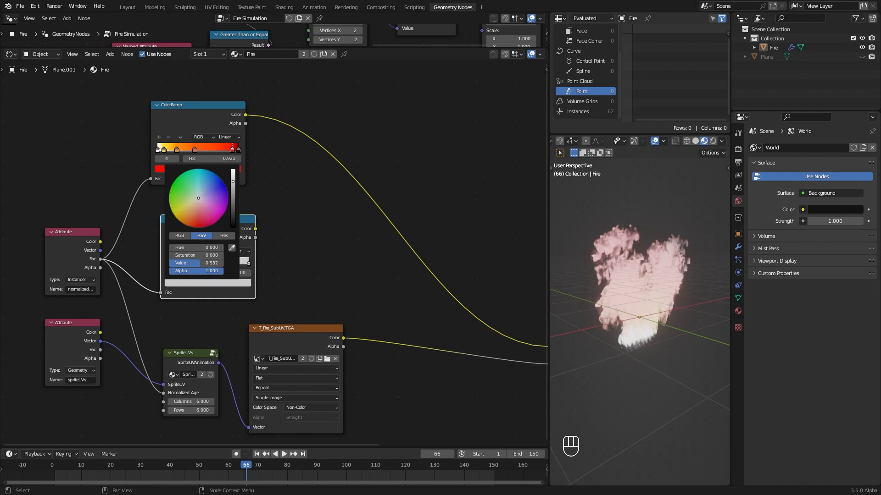
pyautogui.click(174, 263)
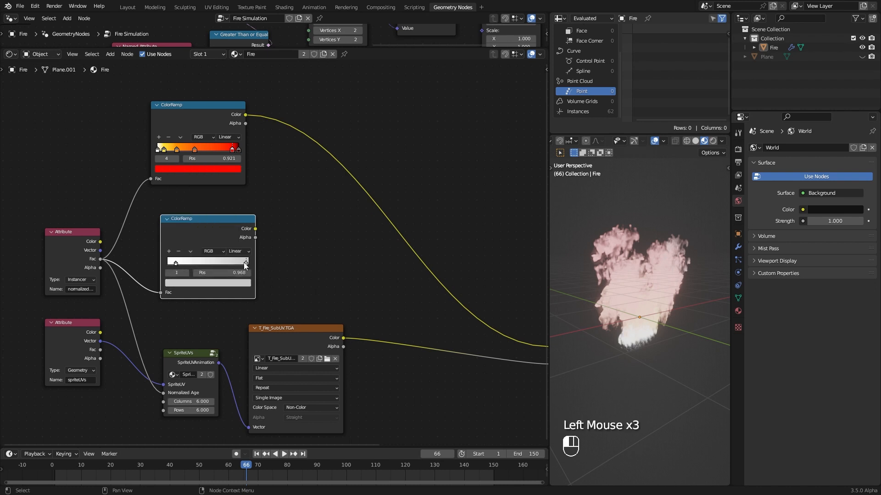
# - Add a Multiply node with value 6 after the second ColorRamp and connect its output to the Principled BSDF's Emission Strength
pyautogui.write('mul')
pyautogui.moveTo(292, 211)
pyautogui.mouseDown()
pyautogui.moveTo(313, 214)
pyautogui.moveTo(321, 242)
pyautogui.mouseUp()
pyautogui.click(341, 261)
pyautogui.click(310, 242)
pyautogui.keyDown('ctrl'); pyautogui.moveTo(373, 261); pyautogui.dragTo(383, 275, button='middle'); pyautogui.keyUp('ctrl')
pyautogui.moveTo(385, 278); pyautogui.dragTo(301, 275, button='middle')
pyautogui.moveTo(247, 195)
pyautogui.mouseDown()
pyautogui.moveTo(409, 326)
pyautogui.moveTo(444, 339)
pyautogui.mouseUp()
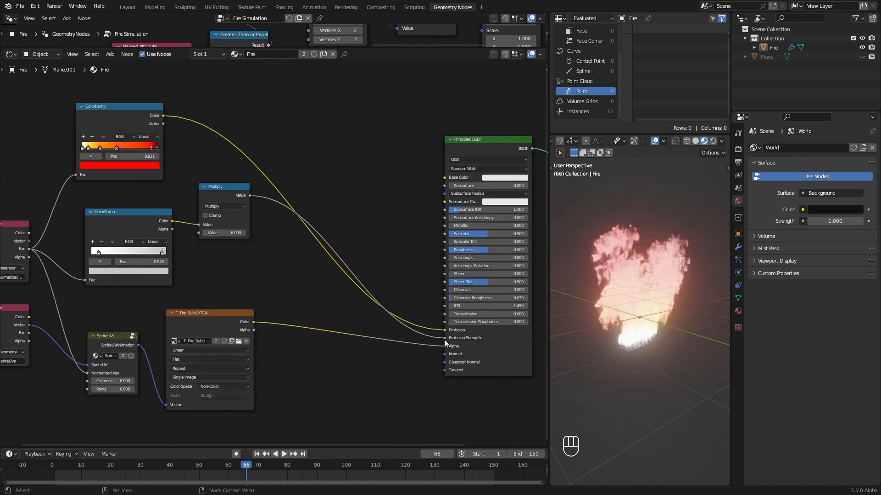
# - Switch the viewport to rendered shading and play the fire animation to examine the emission
pyautogui.click(712, 142)
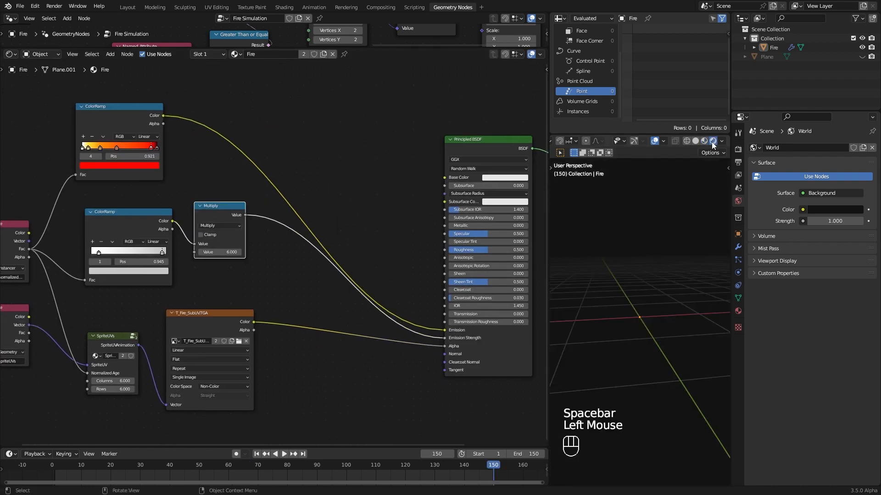
pyautogui.moveTo(643, 327); pyautogui.dragTo(647, 330, button='middle')
pyautogui.press('space')
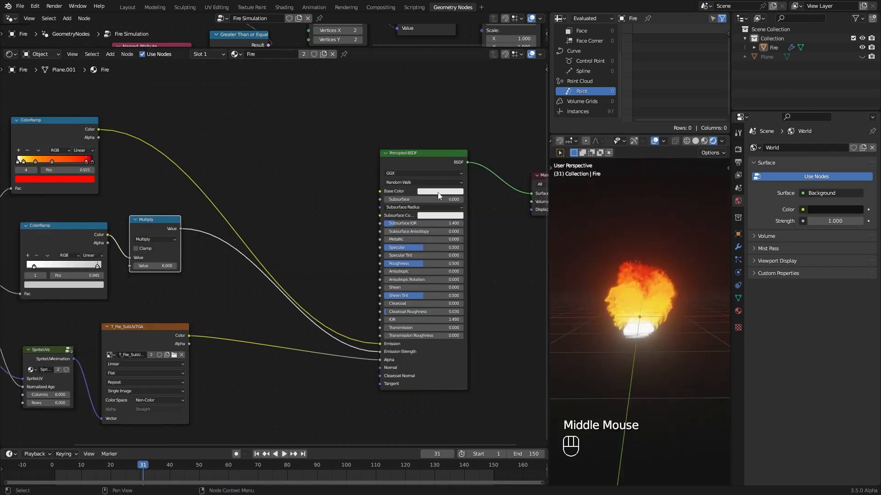
# - Set the Principled BSDF's Base Color to black and Roughness to 1.000, and preview the fire's playback
pyautogui.click(438, 192)
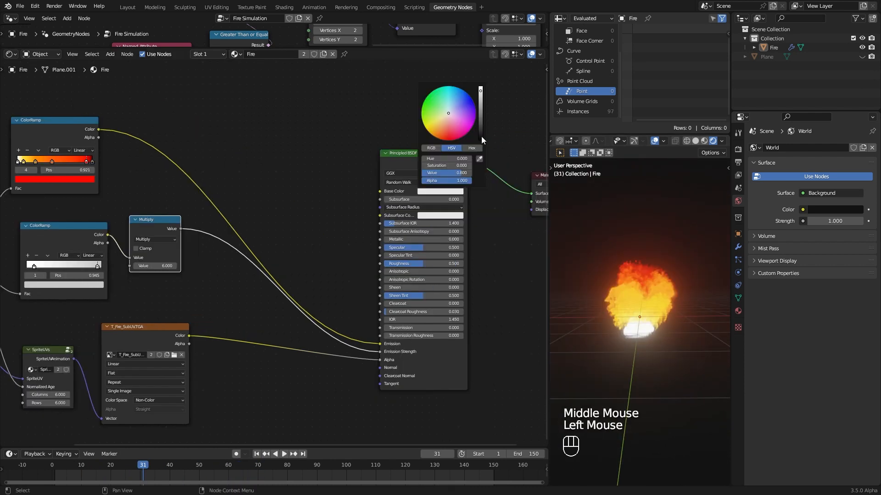
pyautogui.moveTo(481, 136); pyautogui.dragTo(480, 140)
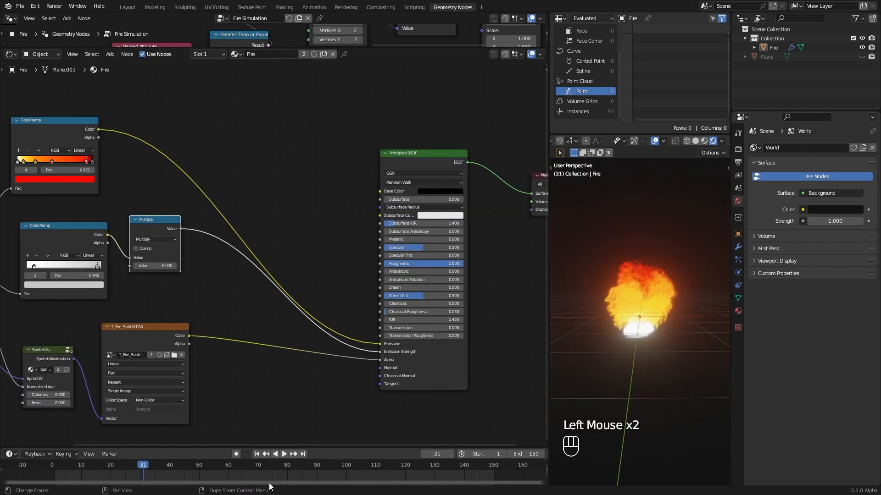
pyautogui.press('space')
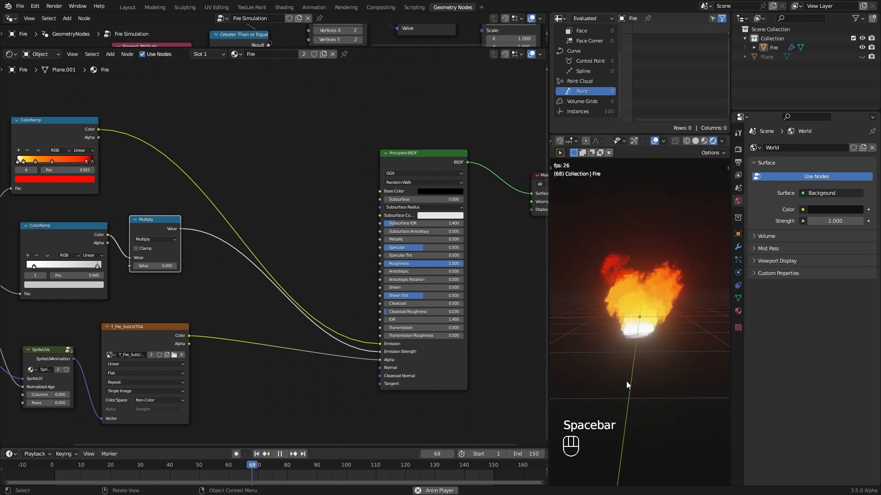
pyautogui.press('space')
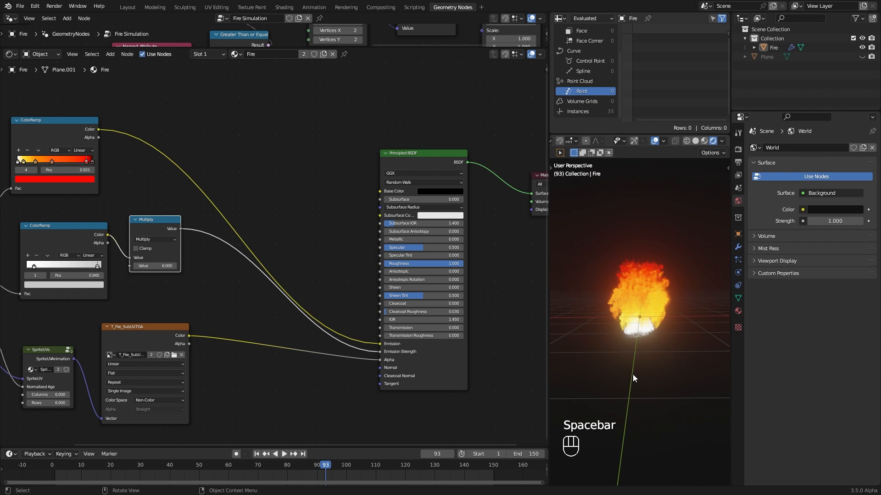
# - Save the file and reposition the fire ColorRamp node in the shader graph
pyautogui.hotkey('ctrl', 's')
pyautogui.moveTo(213, 277); pyautogui.dragTo(331, 294, button='middle')
pyautogui.moveTo(178, 154); pyautogui.dragTo(193, 154)
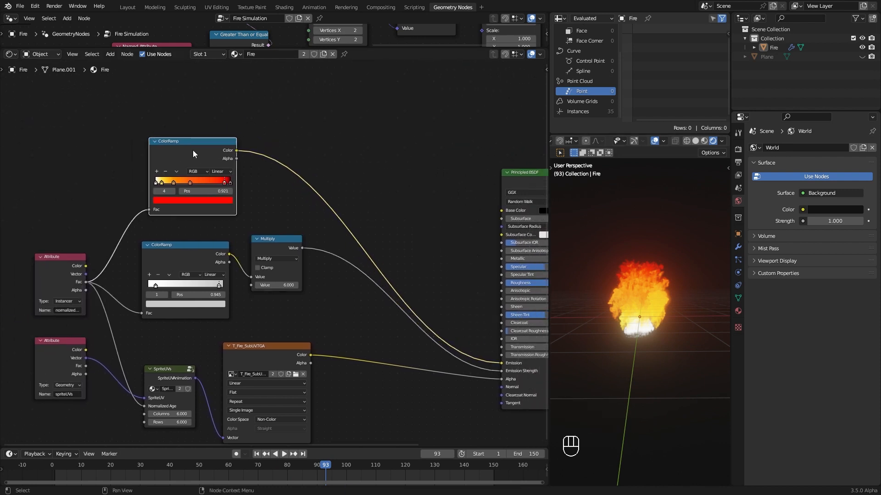
# - Enlarge the geometry node editor and frame the Delete Geometry, Greater Than or Equal and Named Attribute nodes as "Kill Particles"
pyautogui.moveTo(280, 48); pyautogui.dragTo(291, 415)
pyautogui.keyDown('ctrl'); pyautogui.moveTo(291, 415); pyautogui.dragTo(297, 263, button='middle'); pyautogui.keyUp('ctrl')
pyautogui.moveTo(124, 131); pyautogui.dragTo(198, 282)
pyautogui.hotkey('shift', 'p')
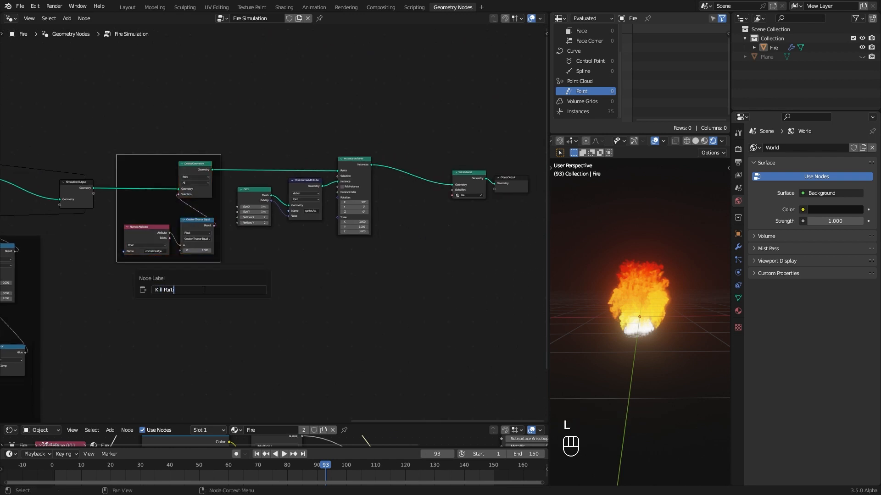
# - Frame the Grid, Store Named Attribute and Instance on Points nodes and label the frame "Cards"
pyautogui.moveTo(351, 247); pyautogui.dragTo(231, 176)
pyautogui.hotkey('shift', 'p')
pyautogui.press('F2')
pyautogui.write('Cards')
pyautogui.press('Return')
# - Move the Set Material and output nodes further along the graph and shift the Cards frame to space out the layout
pyautogui.moveTo(462, 157); pyautogui.dragTo(397, 164, button='middle')
pyautogui.moveTo(396, 164); pyautogui.dragTo(438, 193)
pyautogui.moveTo(436, 186); pyautogui.dragTo(537, 183)
pyautogui.moveTo(250, 157); pyautogui.dragTo(289, 157)
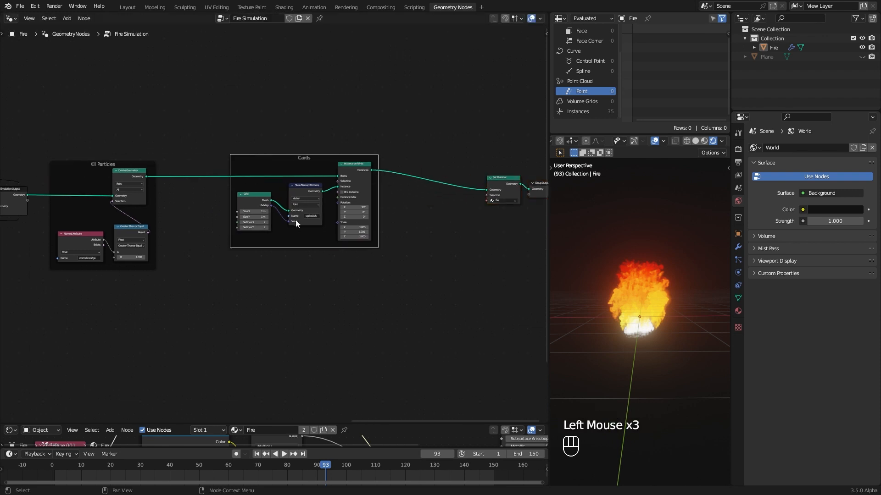
# - Switch the viewport to solid shading and examine the unshaded fire cards alongside the Cards nodes
pyautogui.keyDown('ctrl'); pyautogui.moveTo(353, 305); pyautogui.dragTo(399, 315, button='middle'); pyautogui.keyUp('ctrl')
pyautogui.moveTo(309, 291); pyautogui.dragTo(297, 285, button='middle')
pyautogui.click(333, 260)
pyautogui.press('z')
pyautogui.moveTo(662, 342); pyautogui.dragTo(610, 349, button='middle')
pyautogui.moveTo(310, 205)
pyautogui.mouseDown()
pyautogui.moveTo(300, 205)
pyautogui.moveTo(318, 205)
pyautogui.mouseUp()
pyautogui.moveTo(310, 213)
pyautogui.mouseDown()
pyautogui.moveTo(286, 213)
pyautogui.moveTo(314, 212)
pyautogui.mouseUp()
pyautogui.press('Return')
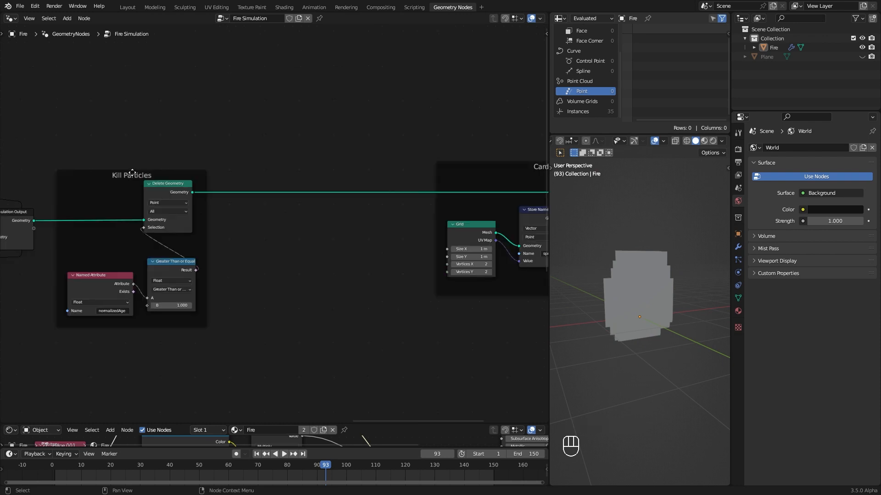
# - Move the Kill Particles frame away from the Simulation Output and insert a Set Point Radius node between them
pyautogui.moveTo(132, 173); pyautogui.dragTo(311, 175)
pyautogui.moveTo(124, 246); pyautogui.dragTo(245, 232, button='middle')
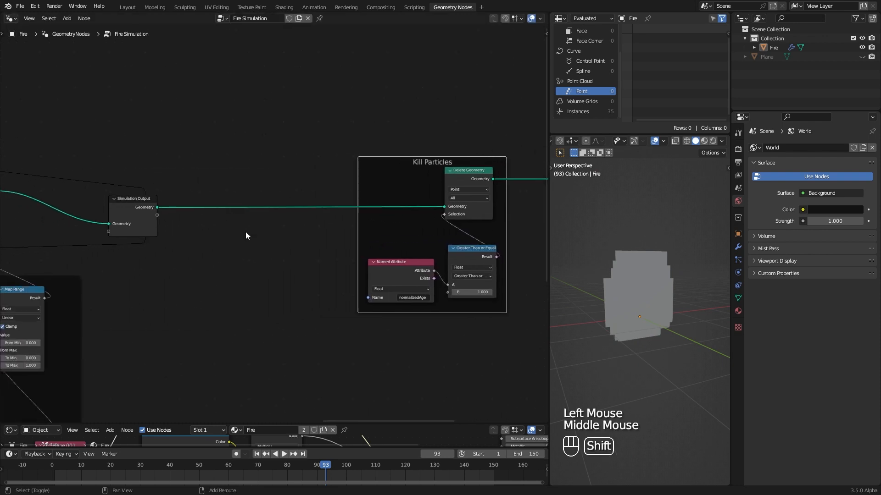
pyautogui.hotkey('shift', 'a')
pyautogui.moveTo(255, 187)
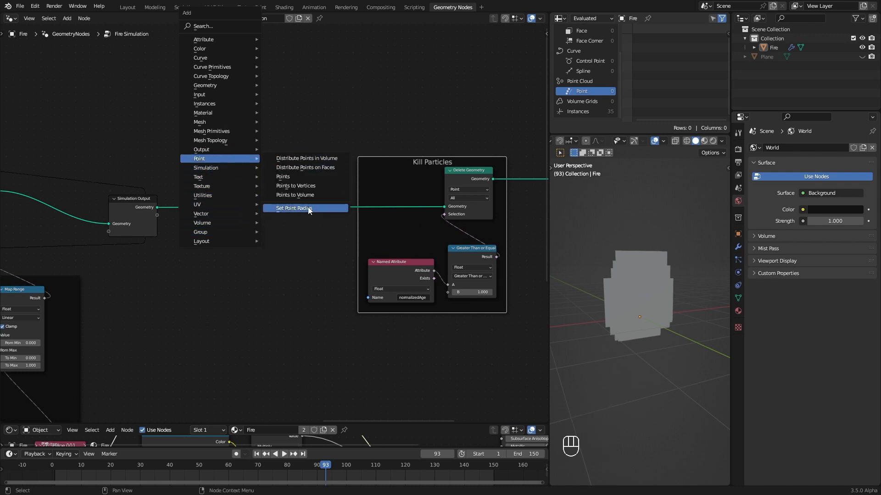
pyautogui.click(309, 210)
pyautogui.click(238, 185)
pyautogui.moveTo(258, 197)
pyautogui.mouseDown()
pyautogui.moveTo(285, 197)
pyautogui.moveTo(271, 198)
pyautogui.mouseUp()
# - Mute the Instance on Points node to show the raw points and set the Set Point Radius node's Radius to 0.18 m
pyautogui.moveTo(375, 235); pyautogui.dragTo(137, 272, button='middle')
pyautogui.click(491, 201)
pyautogui.press('m')
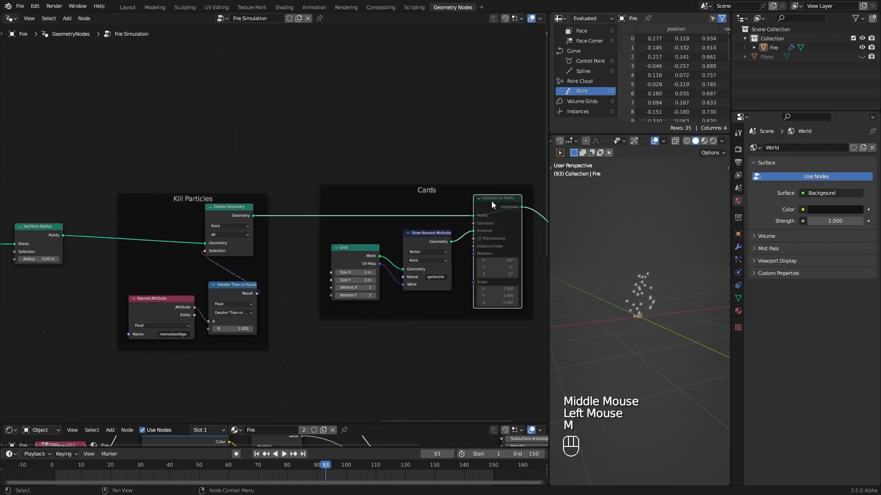
pyautogui.moveTo(488, 202); pyautogui.dragTo(618, 175, button='middle')
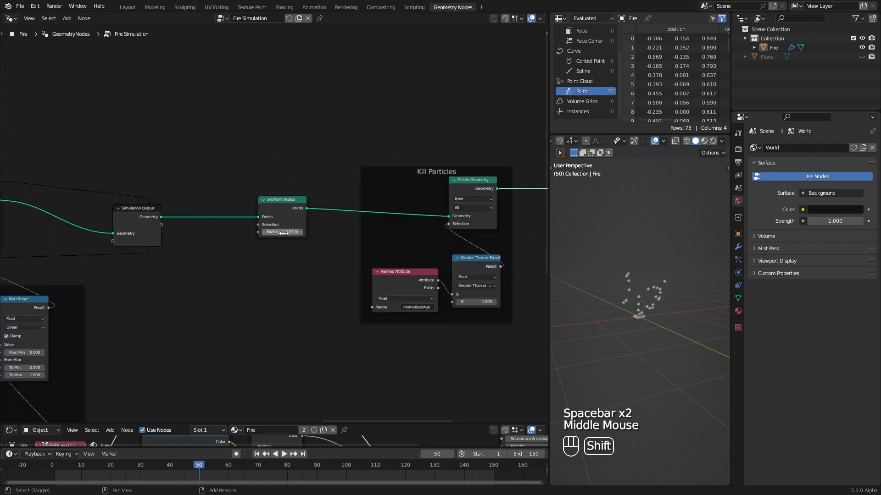
pyautogui.keyDown('shift'); pyautogui.moveTo(282, 232); pyautogui.dragTo(320, 232); pyautogui.keyUp('shift')
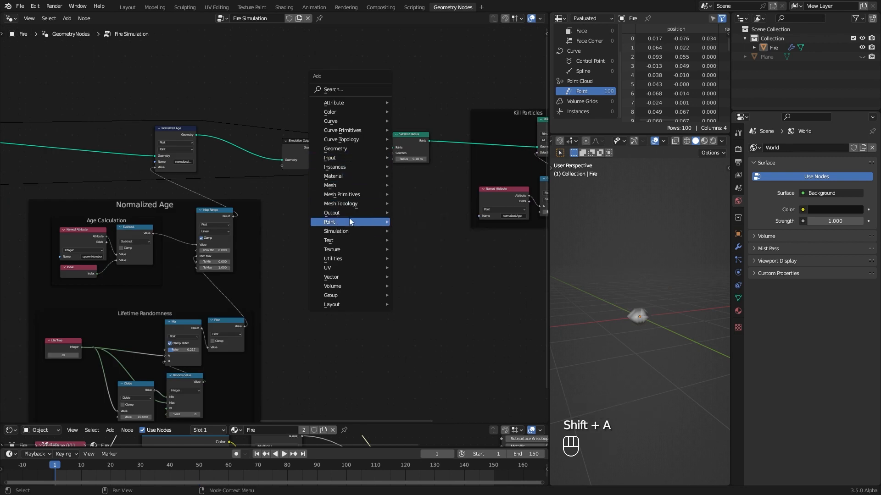
# - Duplicate the normalizedAge Named Attribute node, connect its Attribute output to Set Point Radius's Radius, and play the animation
pyautogui.moveTo(330, 157)
pyautogui.click(432, 299)
pyautogui.click(391, 258)
pyautogui.hotkey('ctrl', 'c')
pyautogui.moveTo(391, 257); pyautogui.dragTo(298, 269, button='middle')
pyautogui.keyDown('ctrl'); pyautogui.moveTo(298, 269); pyautogui.dragTo(369, 294, button='middle'); pyautogui.keyUp('ctrl')
pyautogui.hotkey('ctrl', 'v')
pyautogui.moveTo(331, 291)
pyautogui.mouseDown()
pyautogui.moveTo(272, 290)
pyautogui.moveTo(315, 288)
pyautogui.mouseUp()
pyautogui.moveTo(347, 134); pyautogui.dragTo(323, 120)
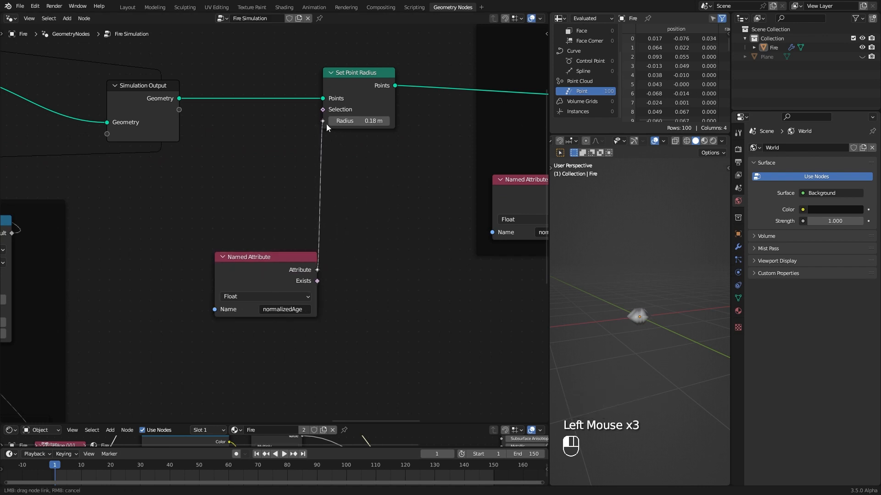
pyautogui.moveTo(259, 262); pyautogui.dragTo(355, 210)
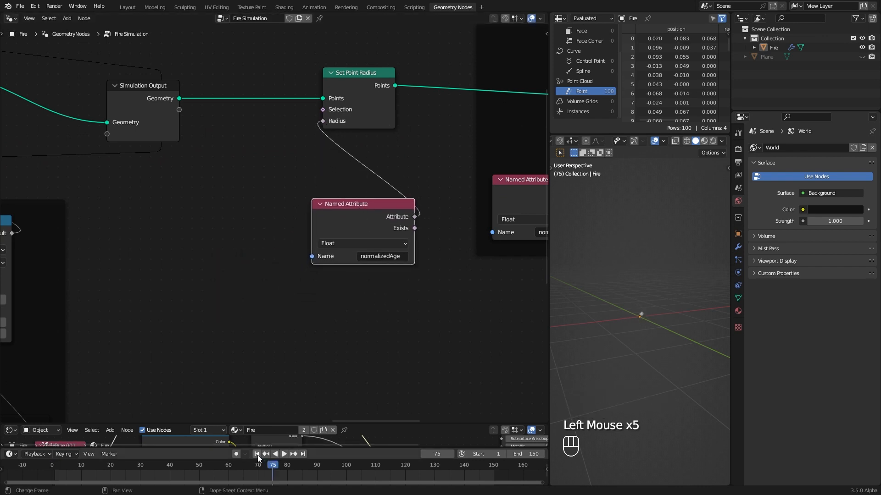
pyautogui.press('space')
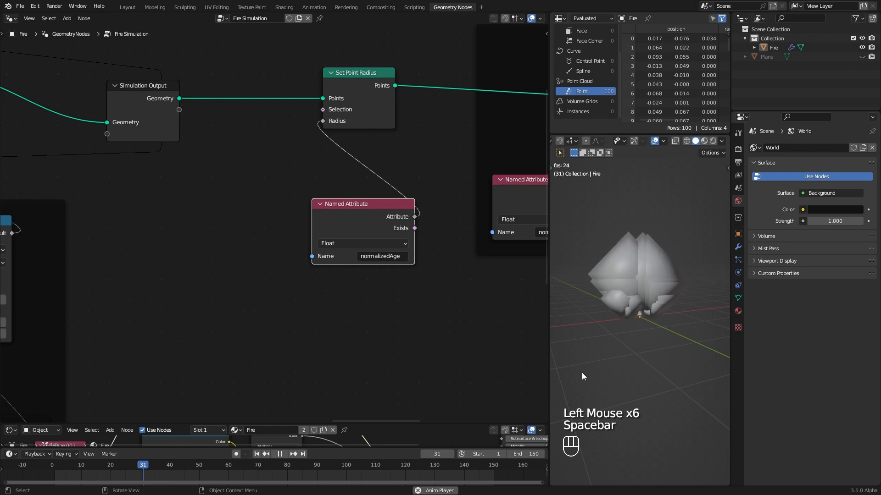
# - Insert a Float Curve node between the normalizedAge Named Attribute and the Set Point Radius node's Radius
pyautogui.moveTo(366, 222); pyautogui.dragTo(266, 316)
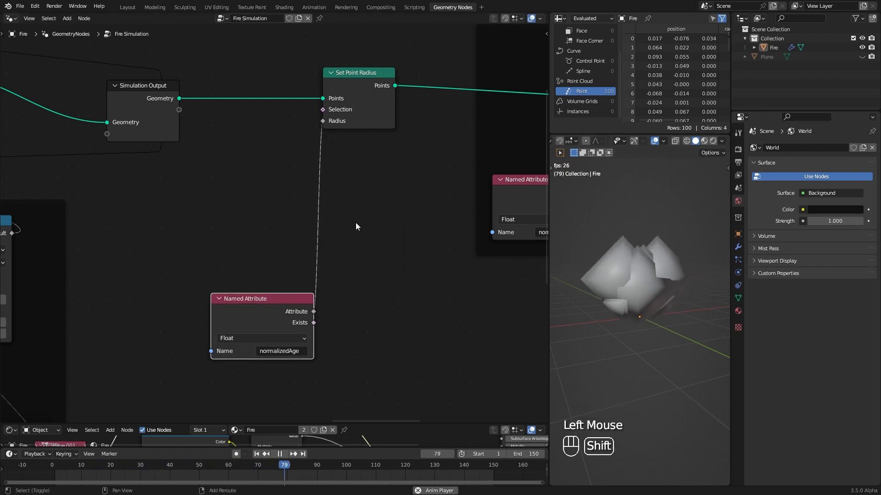
pyautogui.hotkey('shift', 'a')
pyautogui.moveTo(349, 326)
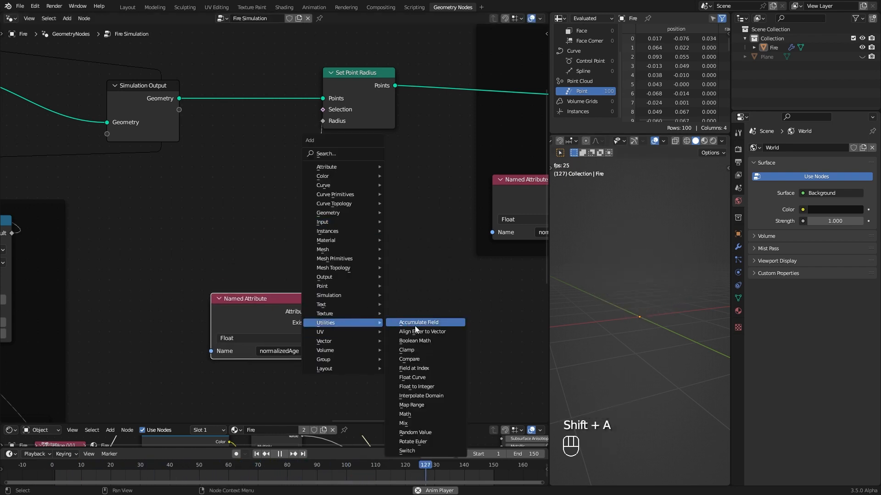
pyautogui.click(426, 380)
pyautogui.click(439, 314)
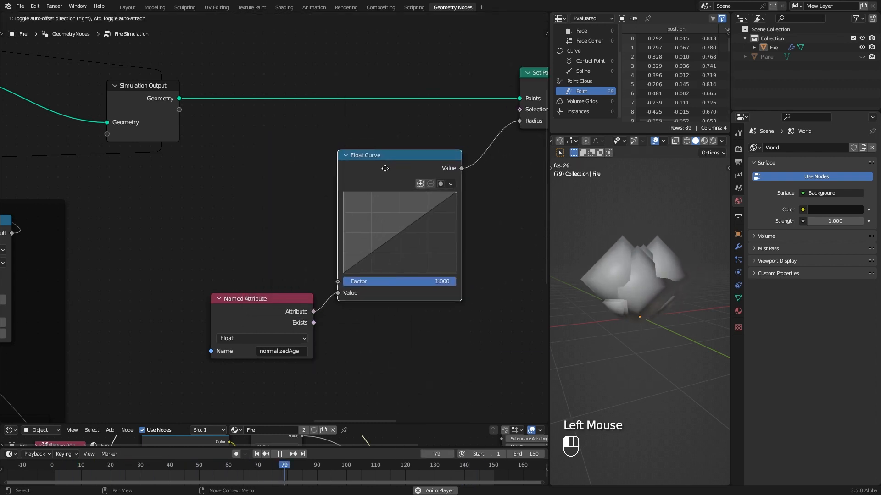
# - Bend the Float Curve with points near (0.18, 0.14) and (0.53, 0.86), and place the Named Attribute node below it
pyautogui.moveTo(439, 314); pyautogui.dragTo(395, 336, button='middle')
pyautogui.moveTo(356, 262); pyautogui.dragTo(351, 232)
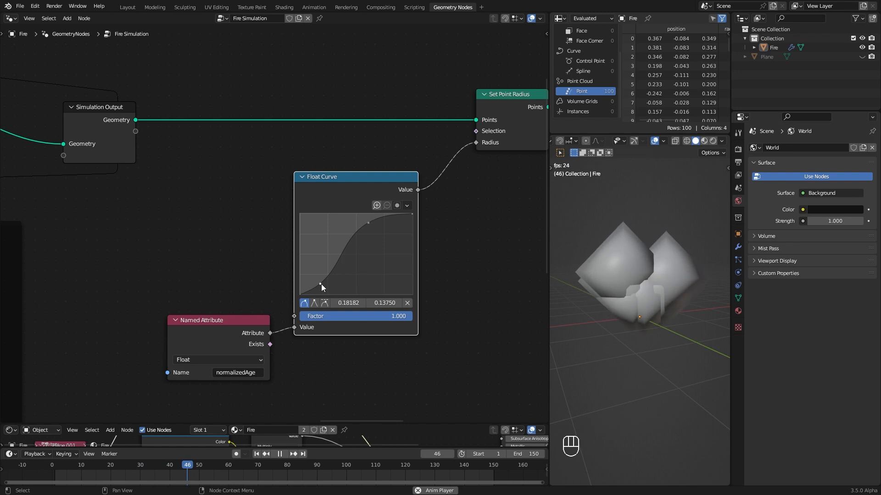
pyautogui.moveTo(368, 223); pyautogui.dragTo(359, 225)
pyautogui.moveTo(216, 320); pyautogui.dragTo(343, 347)
pyautogui.click(330, 178)
# - Insert a Math node set to Multiply between the Float Curve and the Radius input, and adjust its multiplier
pyautogui.moveTo(490, 172); pyautogui.dragTo(381, 206, button='middle')
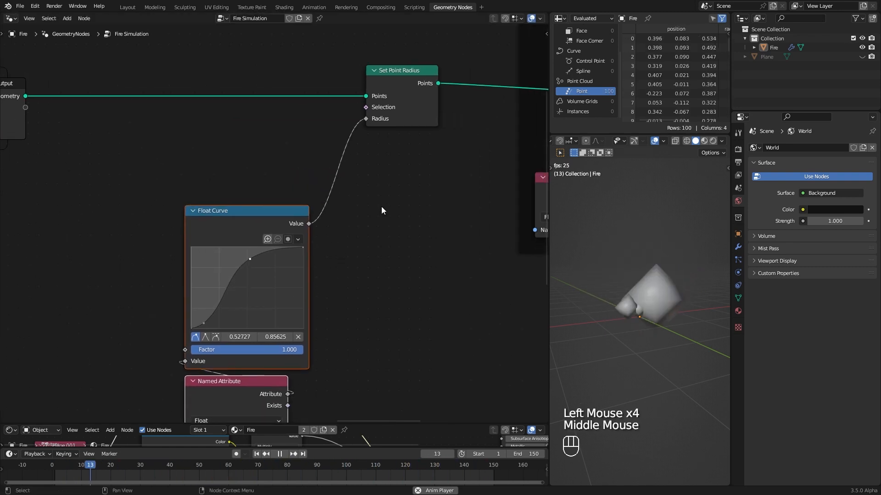
pyautogui.hotkey('shift', 'a')
pyautogui.moveTo(382, 207)
pyautogui.click(428, 299)
pyautogui.click(381, 149)
pyautogui.click(388, 172)
pyautogui.click(374, 226)
pyautogui.keyDown('shift'); pyautogui.moveTo(388, 209); pyautogui.dragTo(379, 210); pyautogui.keyUp('shift')
# - Stop playback and add a Radius input node inside the Cards frame
pyautogui.moveTo(391, 304); pyautogui.dragTo(378, 283, button='middle')
pyautogui.keyDown('ctrl'); pyautogui.moveTo(438, 235); pyautogui.dragTo(406, 271, button='middle'); pyautogui.keyUp('ctrl')
pyautogui.press('space')
pyautogui.click(390, 268)
pyautogui.hotkey('shift', 'a')
pyautogui.moveTo(375, 267)
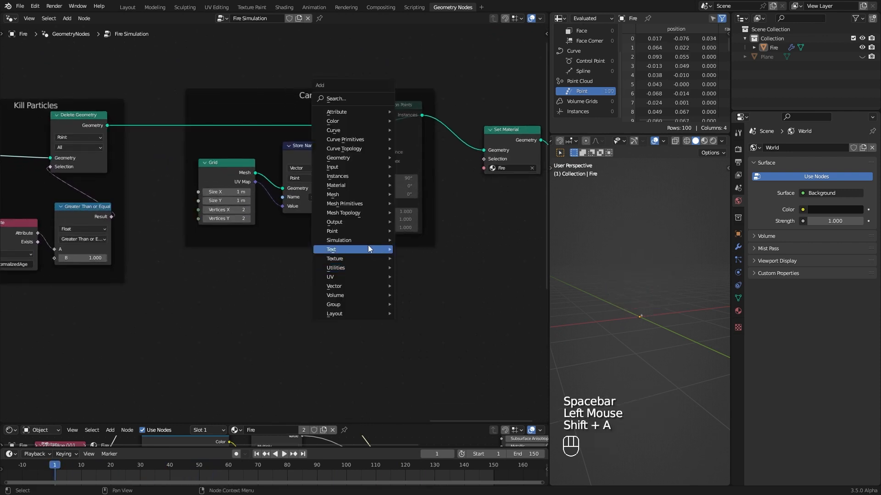
pyautogui.moveTo(386, 168)
pyautogui.click(417, 335)
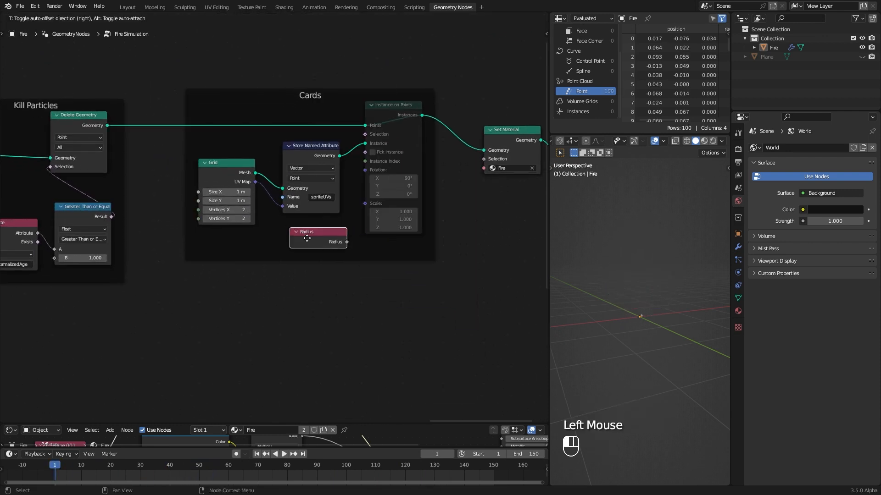
pyautogui.click(367, 268)
# - Unmute the Instance on Points node and connect the Radius node to its Scale, placing Radius beneath it
pyautogui.press('m')
pyautogui.moveTo(415, 277); pyautogui.dragTo(364, 203)
pyautogui.moveTo(382, 277); pyautogui.dragTo(384, 237)
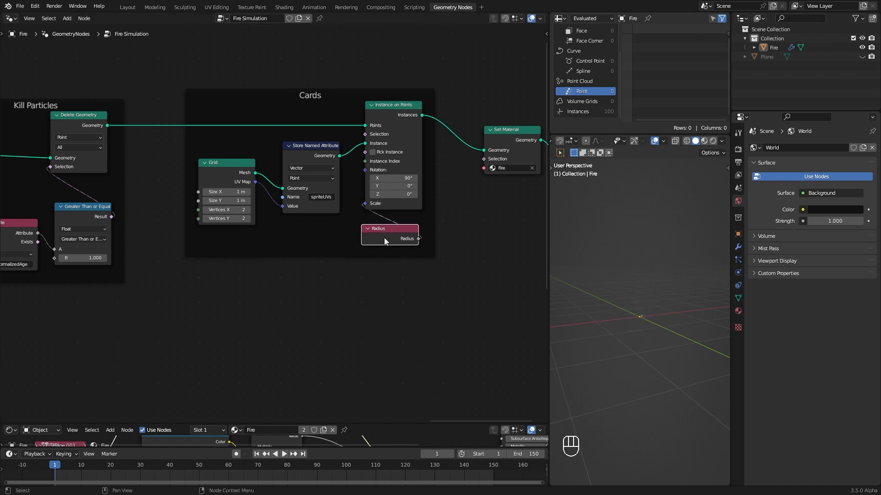
# - Play the animation and set the second Value of the point radius Multiply node to 1.1
pyautogui.keyDown('ctrl'); pyautogui.moveTo(323, 276); pyautogui.dragTo(595, 389, button='middle'); pyautogui.keyUp('ctrl')
pyautogui.press('space')
pyautogui.moveTo(189, 309); pyautogui.dragTo(317, 323, button='middle')
pyautogui.moveTo(89, 344); pyautogui.dragTo(372, 248, button='middle')
pyautogui.click(372, 235)
pyautogui.write('1')
pyautogui.press('Return')
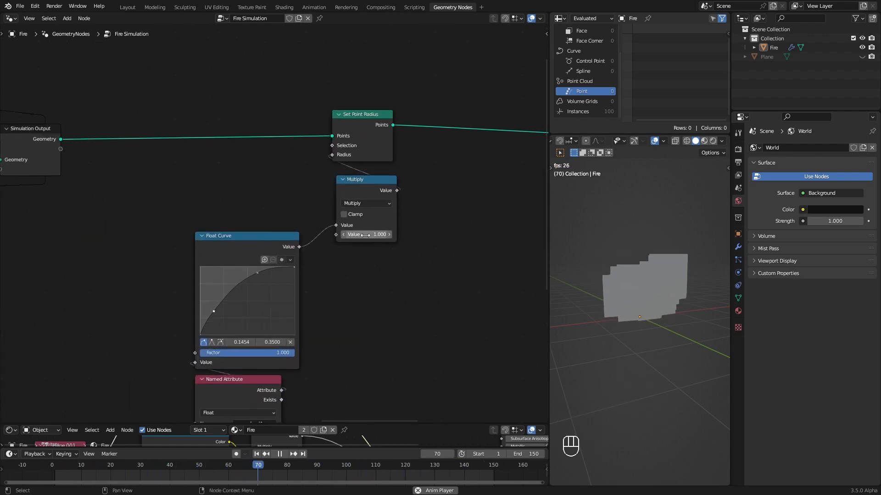
pyautogui.click(366, 235)
pyautogui.write('1.1')
pyautogui.press('Return')
# - Adjust both inner points of the Float Curve, placing the upper one at about (0.641, 0.875)
pyautogui.moveTo(219, 312)
pyautogui.mouseDown()
pyautogui.moveTo(211, 318)
pyautogui.moveTo(215, 306)
pyautogui.mouseUp()
pyautogui.moveTo(258, 273); pyautogui.dragTo(261, 276)
pyautogui.moveTo(370, 277)
pyautogui.keyDown('ctrl'); pyautogui.mouseDown(button='middle')
pyautogui.moveTo(395, 282)
pyautogui.moveTo(394, 289)
pyautogui.mouseUp(button='middle'); pyautogui.keyUp('ctrl')
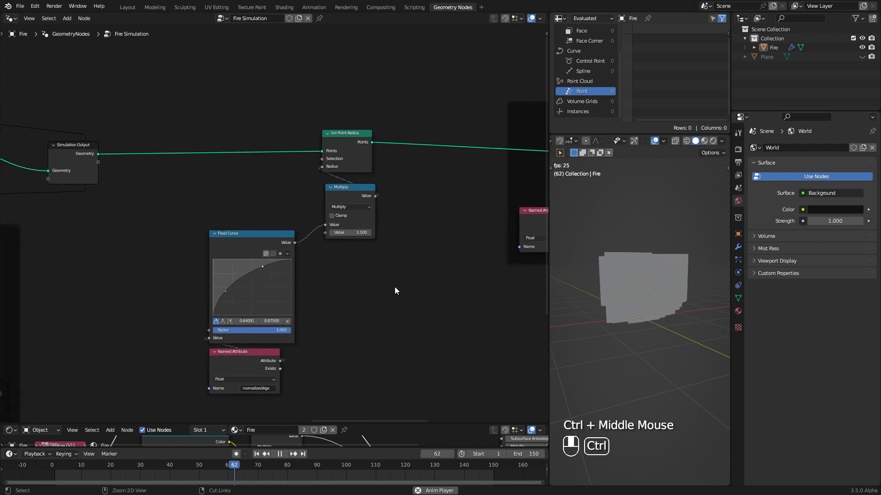
# - Switch the viewport to rendered shading and replay the fire from the first frame to examine the age-based card scaling
pyautogui.press('space')
pyautogui.press('z')
pyautogui.click(637, 266)
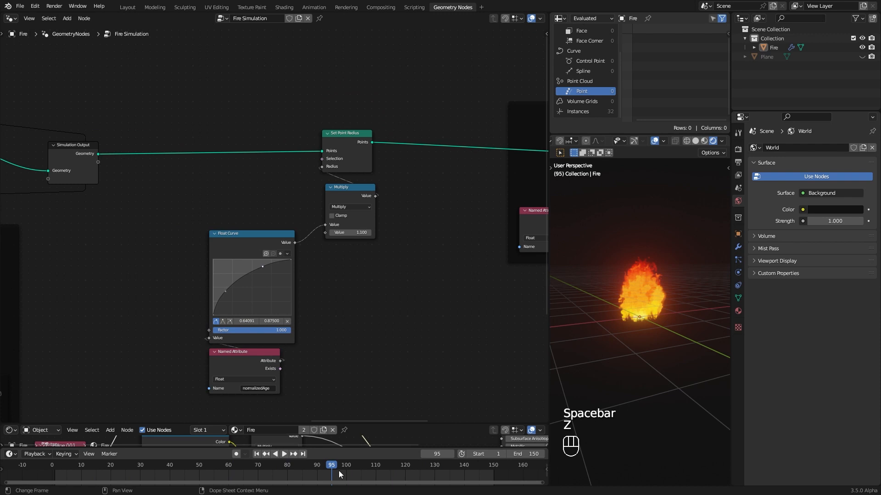
pyautogui.click(257, 456)
pyautogui.press('space')
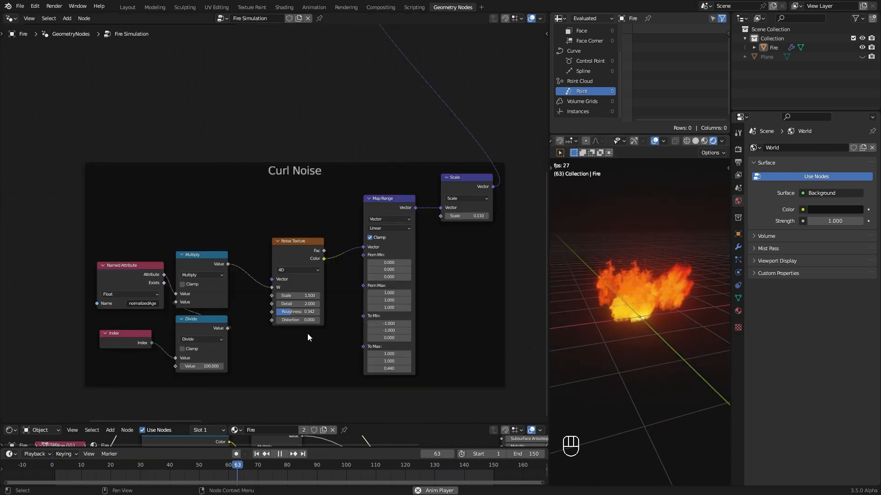
# - Lower the Scale value of the Scale node in the Curl Noise frame
pyautogui.click(474, 214)
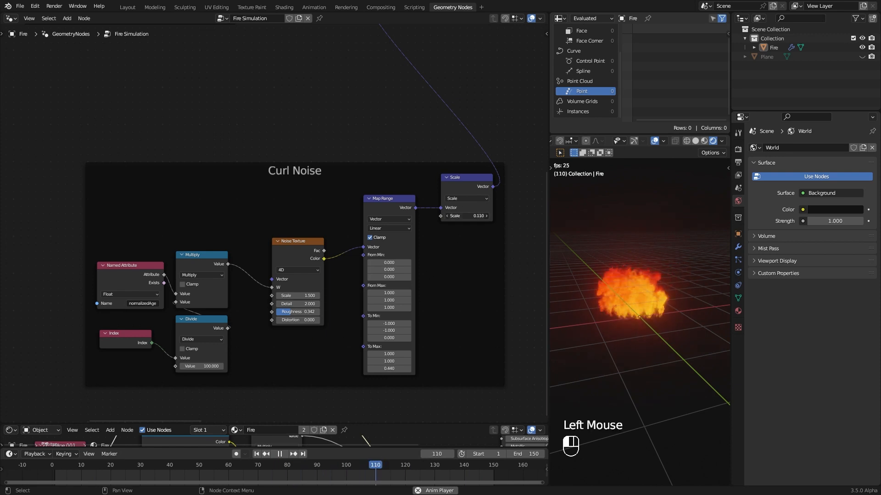
pyautogui.write('.0')
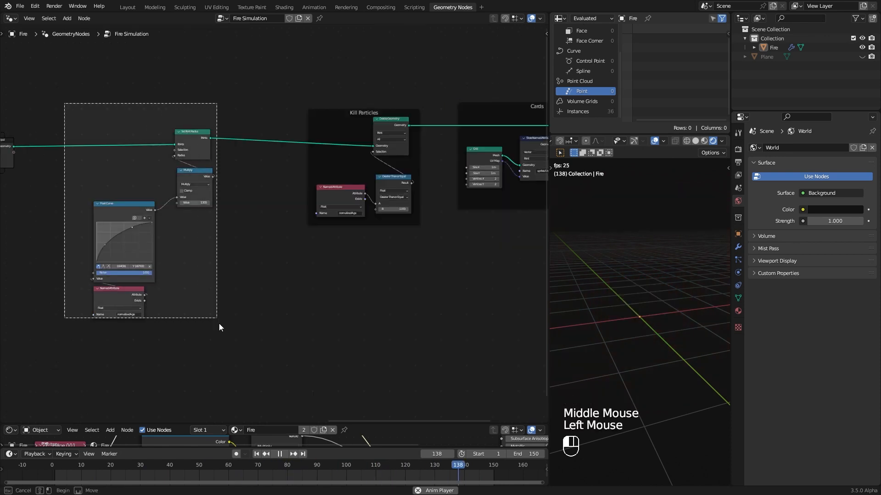
# - Frame the point radius nodes together and label the frame Radius Over Time
pyautogui.hotkey('shift', 'p')
pyautogui.press('F2')
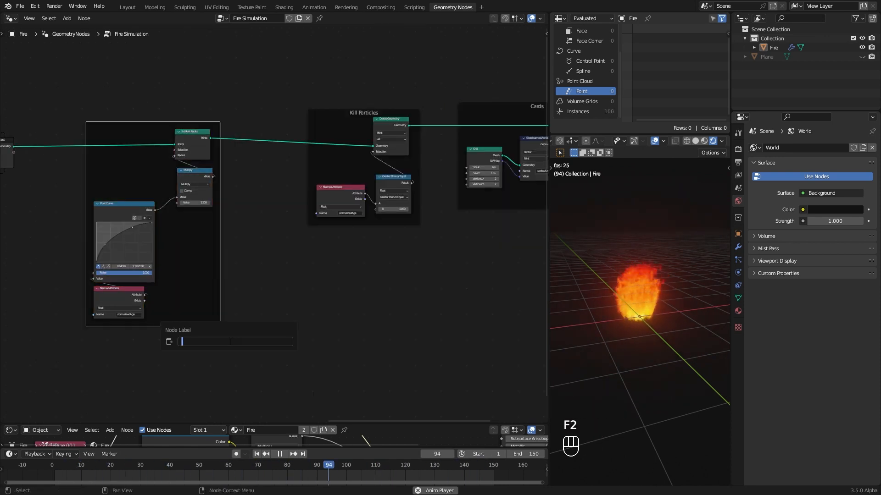
pyautogui.write('Radius Over Time')
pyautogui.press('Return')
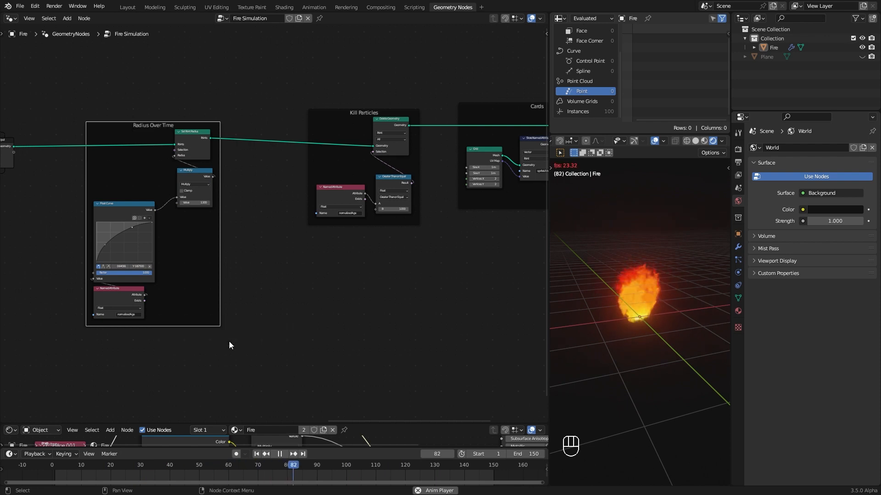
# - Rearrange the Kill Particles and Cards frames, moving Radius lower and spacing Grid and Store Named Attribute away from Instance on Points
pyautogui.moveTo(257, 149); pyautogui.dragTo(180, 142, button='middle')
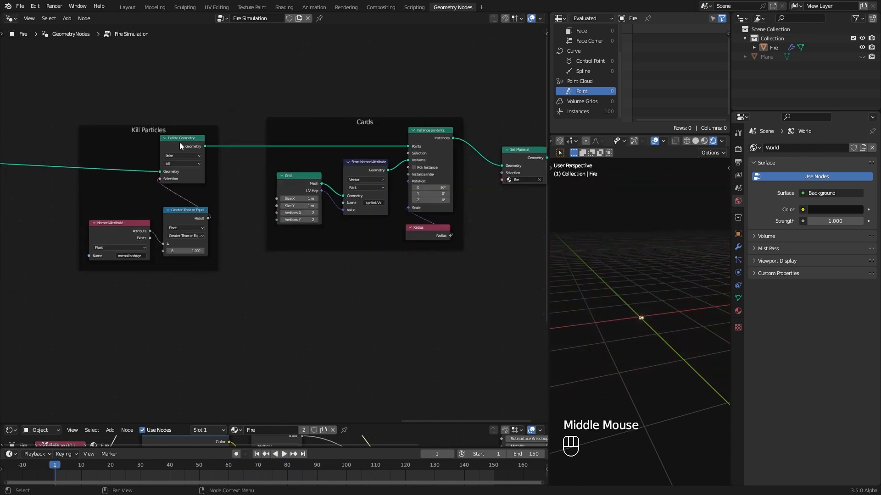
pyautogui.moveTo(156, 130); pyautogui.dragTo(91, 113)
pyautogui.moveTo(372, 123); pyautogui.dragTo(346, 113)
pyautogui.moveTo(393, 214); pyautogui.dragTo(425, 261)
pyautogui.moveTo(336, 208); pyautogui.dragTo(269, 147)
pyautogui.moveTo(338, 152); pyautogui.dragTo(318, 144)
# - Switch the viewport to solid shading, play to frame 36, and turn on Outline and Cavity display
pyautogui.press('z')
pyautogui.click(686, 334)
pyautogui.press('space')
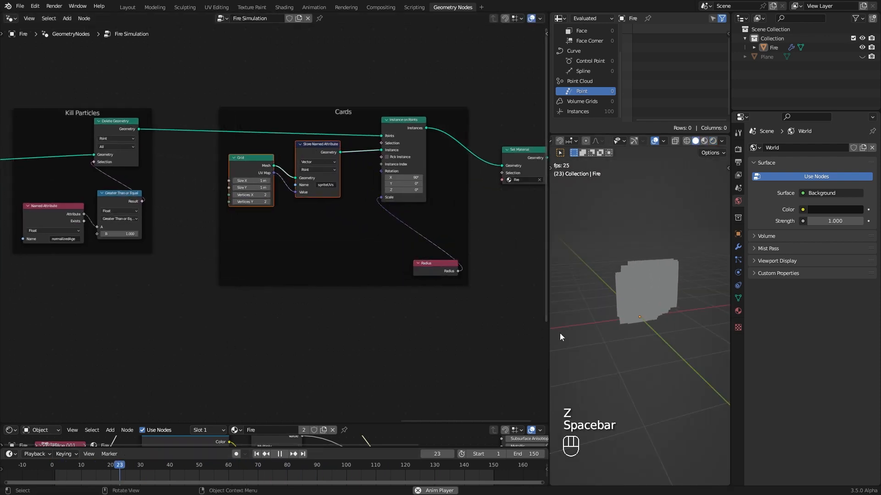
pyautogui.press('space')
pyautogui.click(722, 140)
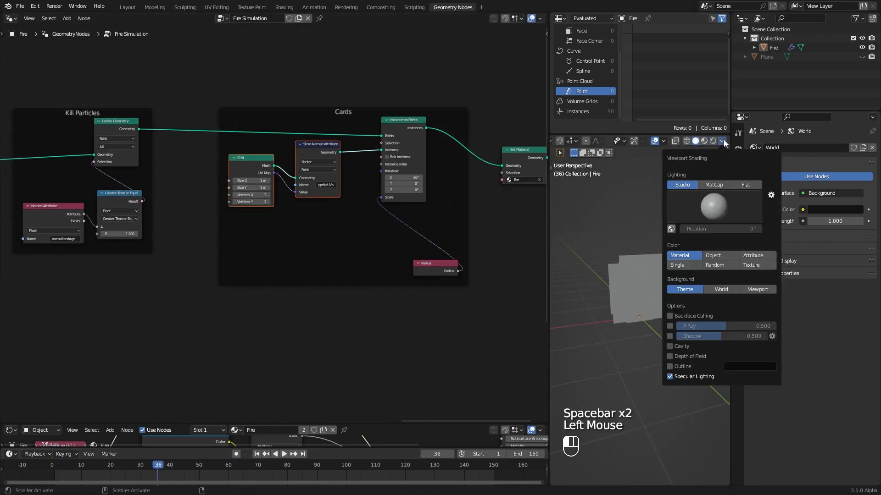
pyautogui.click(670, 346)
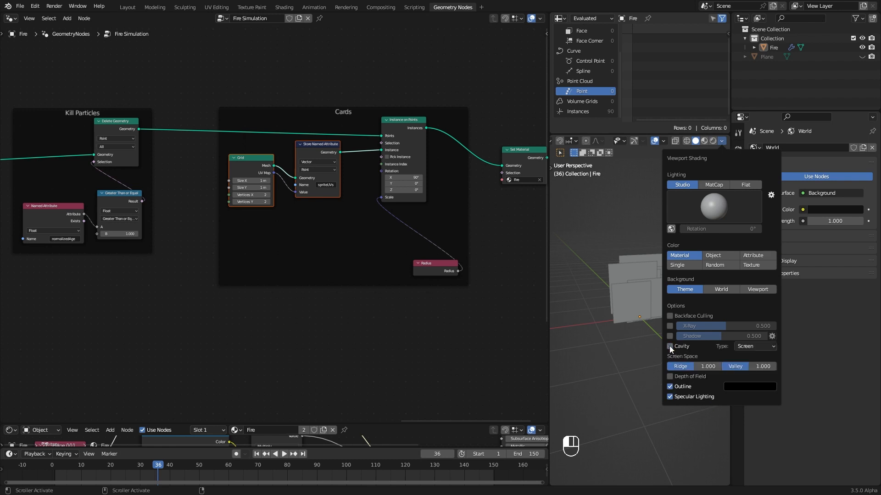
# - Add an Align Euler to Vector node below the Cards frame and connect it to the Rotation of Instance on Points
pyautogui.hotkey('shift', 'a')
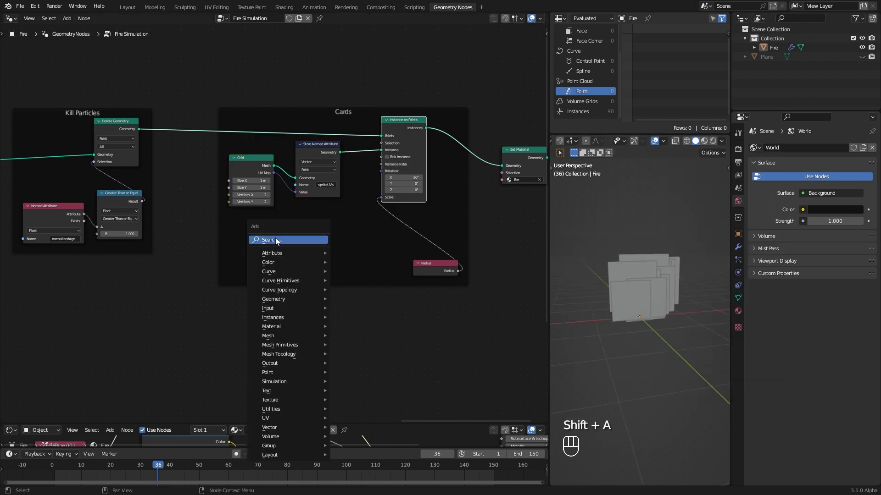
pyautogui.click(276, 241)
pyautogui.write('al')
pyautogui.click(316, 254)
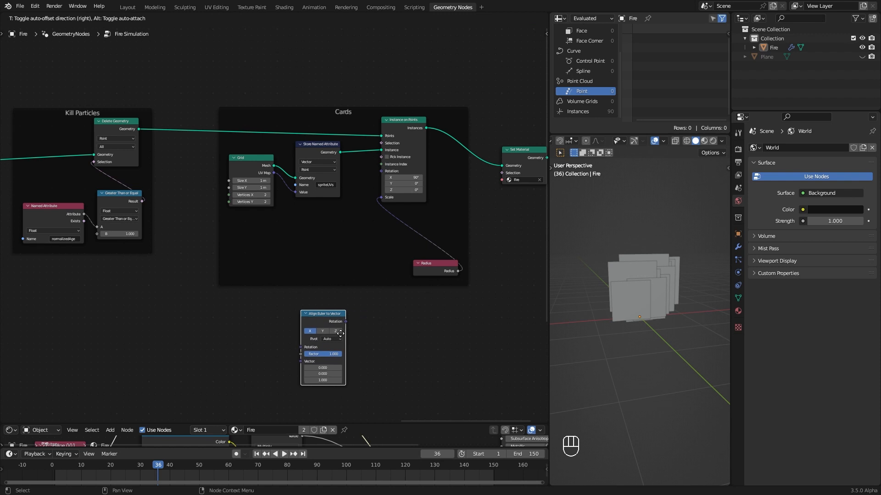
pyautogui.click(372, 346)
pyautogui.moveTo(356, 322); pyautogui.dragTo(347, 304)
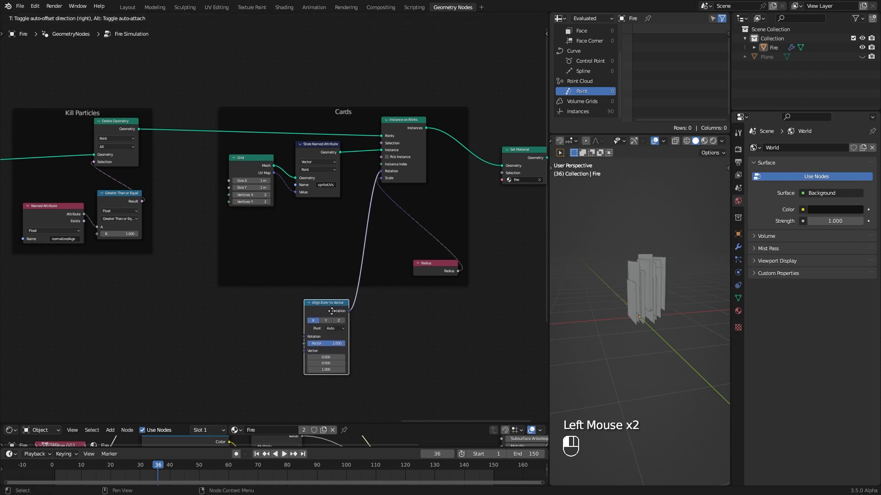
# - Set the Align Euler to Vector axis to Y and check the cards' orientation from several angles
pyautogui.moveTo(605, 336); pyautogui.dragTo(716, 353, button='middle')
pyautogui.click(327, 321)
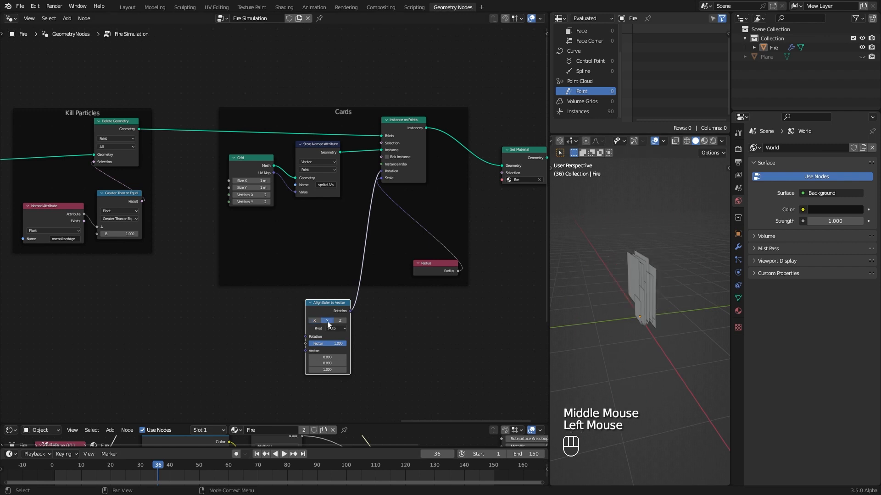
pyautogui.moveTo(665, 337); pyautogui.dragTo(557, 326, button='middle')
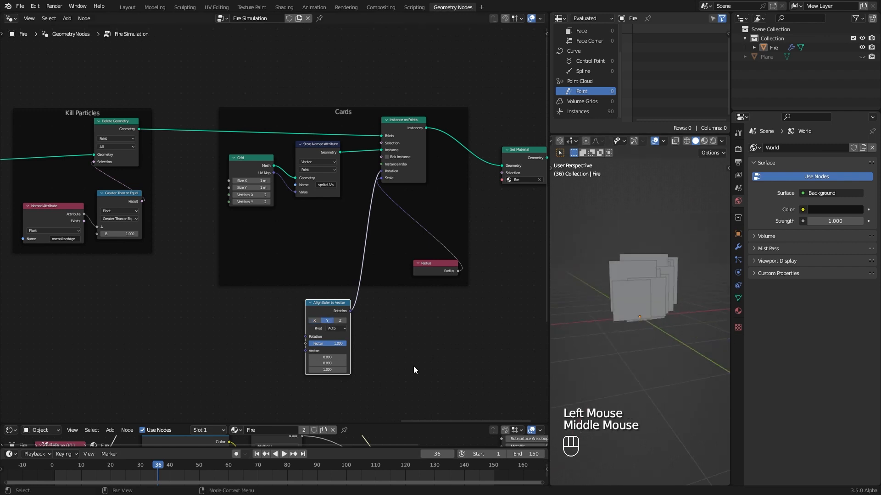
# - Feed the Align Euler to Vector Rotation with a Vector Random Value, Min -2 and Max 2 on all axes, and play the animation
pyautogui.moveTo(382, 379); pyautogui.dragTo(401, 321, button='middle')
pyautogui.moveTo(311, 294); pyautogui.dragTo(236, 267)
pyautogui.write('rand')
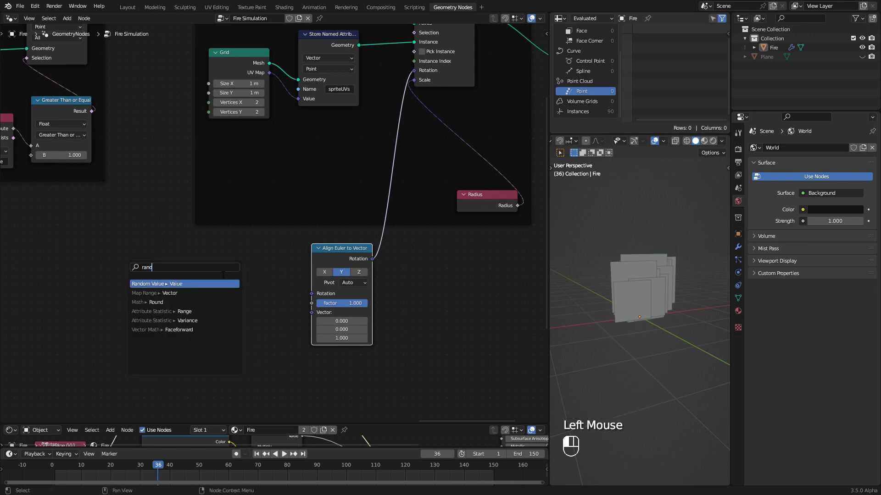
pyautogui.press('Return')
pyautogui.click(229, 295)
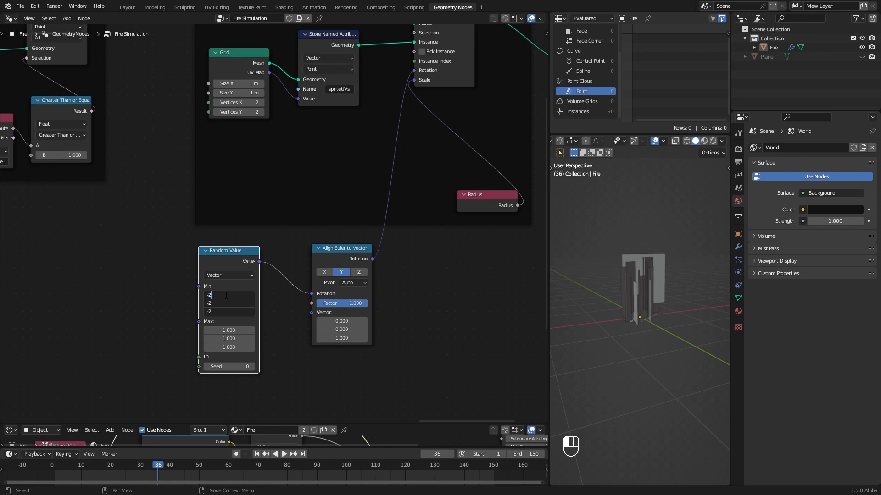
pyautogui.press('Return')
pyautogui.moveTo(228, 331); pyautogui.dragTo(229, 347)
pyautogui.write('2')
pyautogui.press('Return')
pyautogui.press('space')
pyautogui.press('space')
# - Duplicate Align Euler to Vector in line after the original, setting the copy's axis to Z and Factor to 0.208
pyautogui.moveTo(336, 258); pyautogui.dragTo(303, 265)
pyautogui.hotkey('shift', 'd')
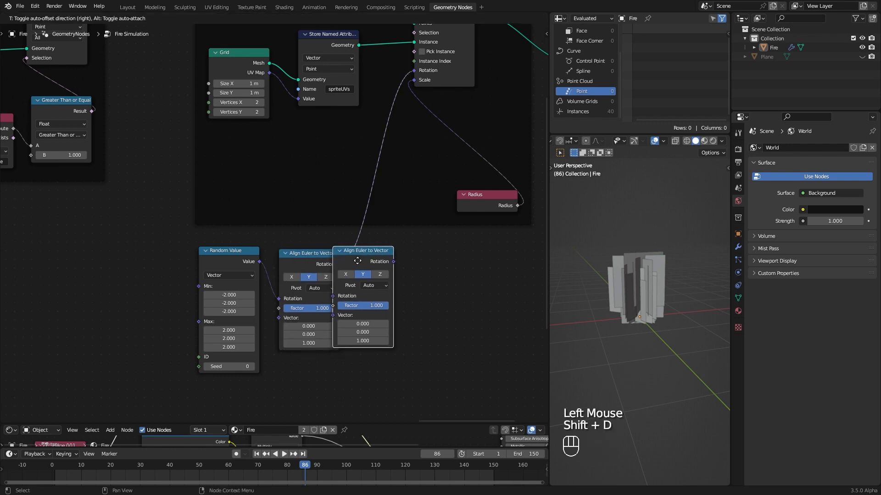
pyautogui.click(399, 249)
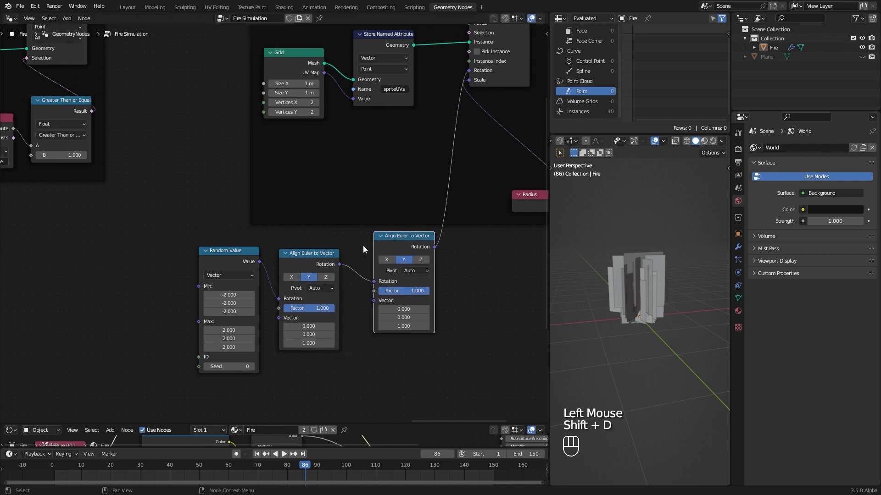
pyautogui.click(421, 260)
pyautogui.moveTo(425, 289); pyautogui.dragTo(388, 291)
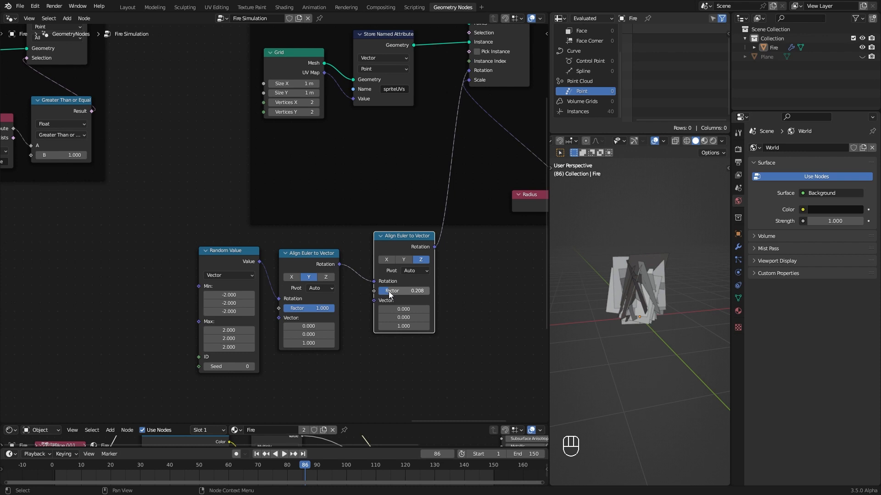
# - Switch the viewport to rendered shading and play the fire to examine the randomized card rotation
pyautogui.press('space')
pyautogui.press('space')
pyautogui.click(659, 359)
pyautogui.press('z')
pyautogui.click(659, 305)
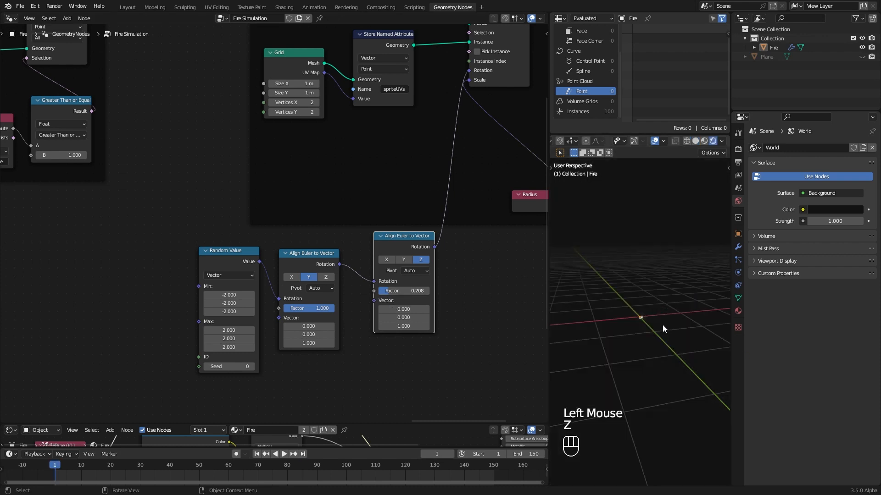
pyautogui.press('space')
pyautogui.press('space')
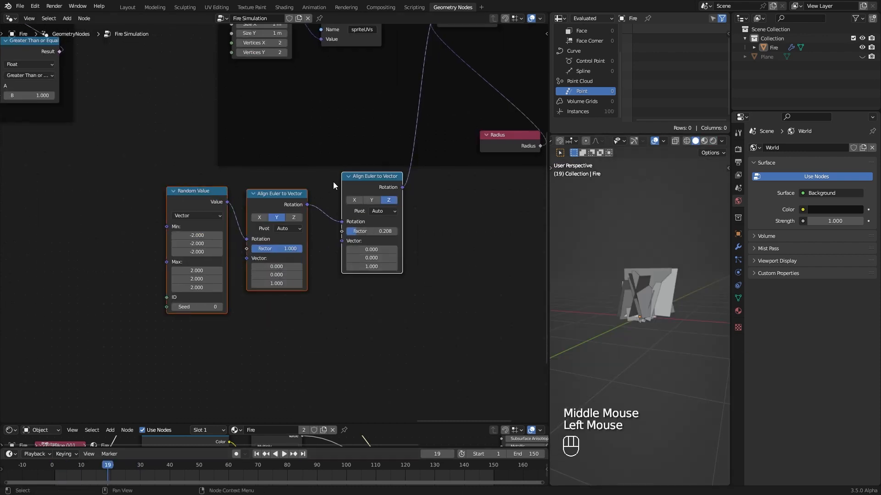
# - Frame the Random Value and both Align Euler to Vector nodes as Rotation Method 1 and place the frame beneath Cards
pyautogui.moveTo(333, 181); pyautogui.dragTo(368, 246)
pyautogui.hotkey('shift', 'p')
pyautogui.press('F2')
pyautogui.write('Rotation Method 1')
pyautogui.press('Return')
pyautogui.moveTo(236, 219); pyautogui.dragTo(239, 175)
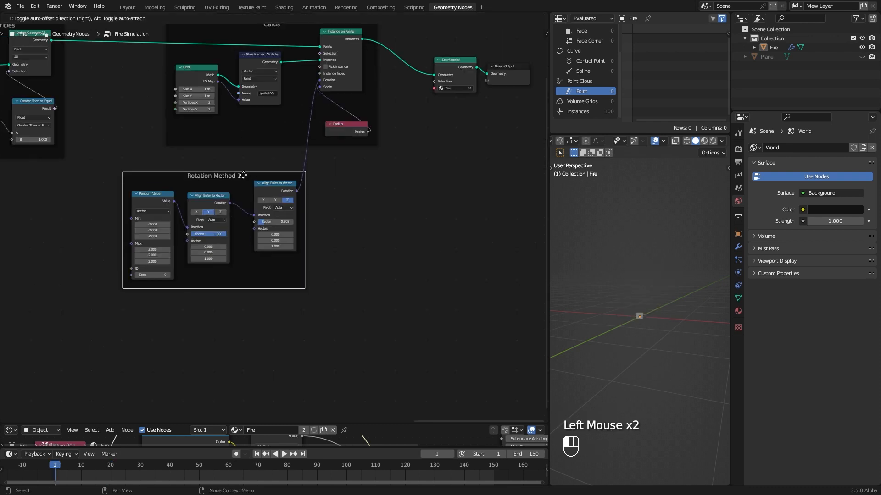
# - Make room before Set Material and insert a Rotate Instances node between Instance on Points and Set Material
pyautogui.moveTo(388, 195); pyautogui.dragTo(249, 261, button='middle')
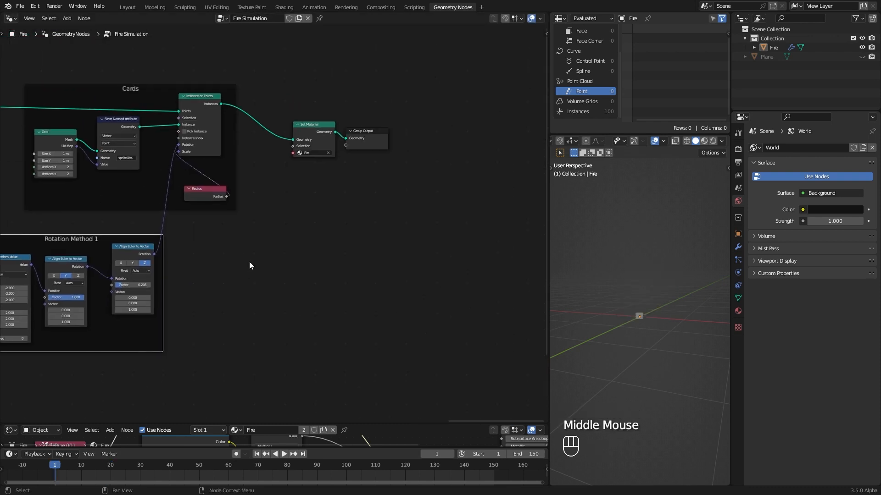
pyautogui.moveTo(266, 102); pyautogui.dragTo(185, 153, button='middle')
pyautogui.moveTo(186, 153); pyautogui.dragTo(277, 195)
pyautogui.moveTo(274, 187); pyautogui.dragTo(404, 173)
pyautogui.moveTo(273, 209); pyautogui.dragTo(349, 240, button='middle')
pyautogui.keyDown('ctrl'); pyautogui.moveTo(348, 239); pyautogui.dragTo(320, 167, button='middle'); pyautogui.keyUp('ctrl')
pyautogui.hotkey('shift', 'a')
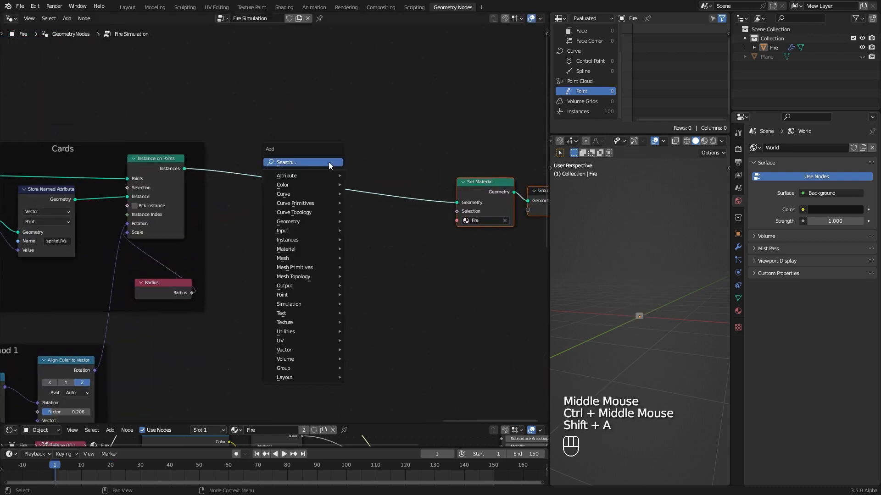
pyautogui.moveTo(303, 241)
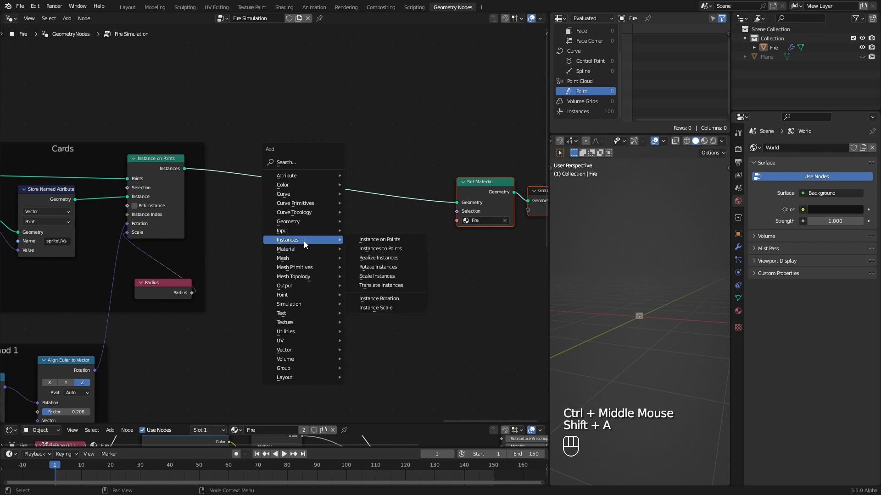
pyautogui.click(398, 266)
pyautogui.click(322, 173)
pyautogui.moveTo(353, 178); pyautogui.dragTo(373, 158)
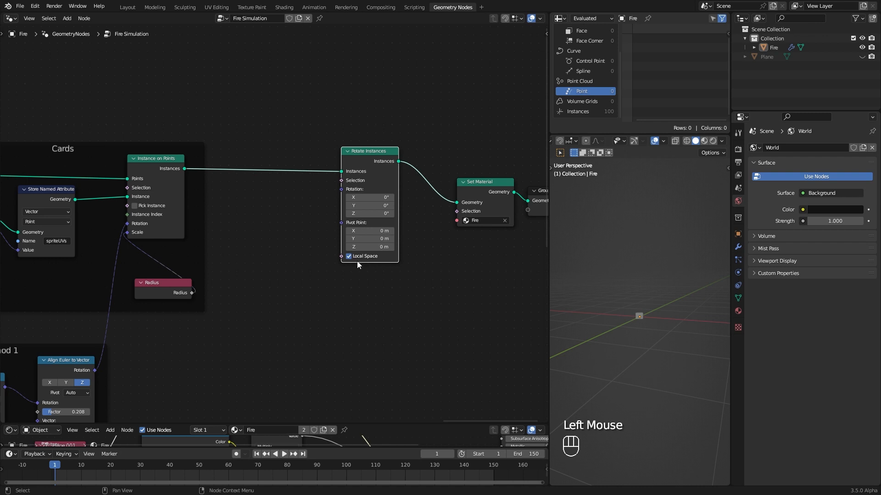
# - Add a Float Named Attribute node reading normalizedAge below the Rotate Instances node
pyautogui.hotkey('shift', 'a')
pyautogui.moveTo(275, 292)
pyautogui.click(368, 435)
pyautogui.click(291, 320)
pyautogui.click(323, 360)
pyautogui.click(367, 387)
pyautogui.moveTo(325, 319); pyautogui.dragTo(344, 355)
pyautogui.moveTo(311, 330); pyautogui.dragTo(303, 340)
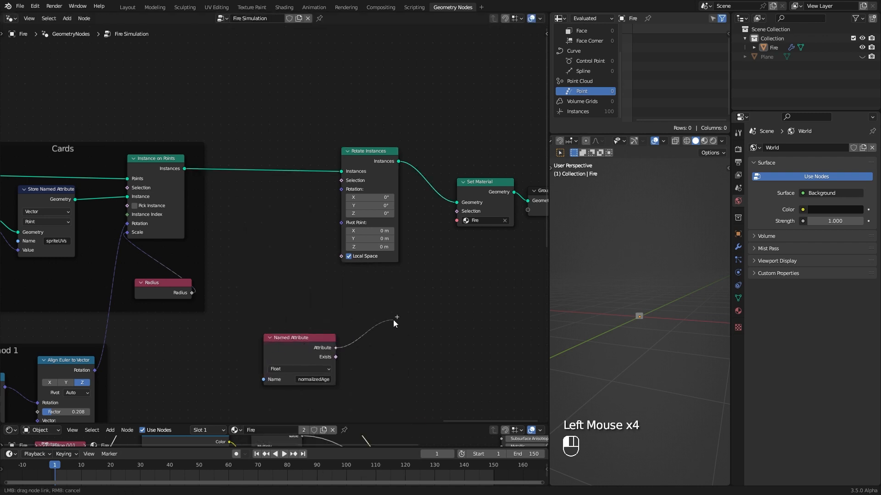
# - Connect the normalizedAge attribute to a new Map Range node with To Min -1.047 and To Max 1.047
pyautogui.moveTo(394, 321); pyautogui.dragTo(394, 320)
pyautogui.write('ma')
pyautogui.click(422, 336)
pyautogui.moveTo(422, 337); pyautogui.dragTo(376, 282, button='middle')
pyautogui.doubleClick(370, 281)
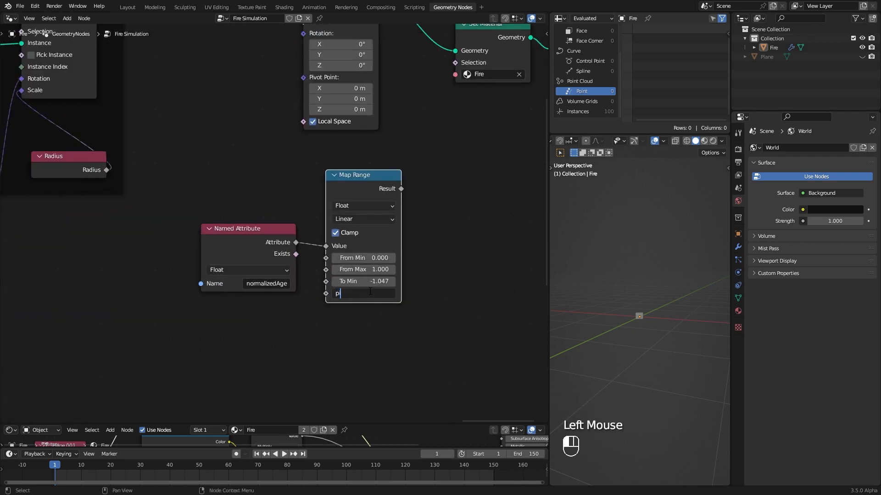
pyautogui.moveTo(243, 172); pyautogui.dragTo(353, 246)
pyautogui.moveTo(362, 175); pyautogui.dragTo(344, 253)
pyautogui.click(377, 265)
# - Add a Combine XYZ node above Map Range and feed its Z with the Map Range result
pyautogui.moveTo(384, 267); pyautogui.dragTo(314, 208)
pyautogui.write('xyz')
pyautogui.click(372, 213)
pyautogui.click(353, 183)
pyautogui.moveTo(343, 169); pyautogui.dragTo(337, 183)
# - Play to frame 16 and try a 16.2° Z rotation on the Rotate Instances node
pyautogui.keyDown('ctrl'); pyautogui.moveTo(390, 167); pyautogui.dragTo(400, 203, button='middle'); pyautogui.keyUp('ctrl')
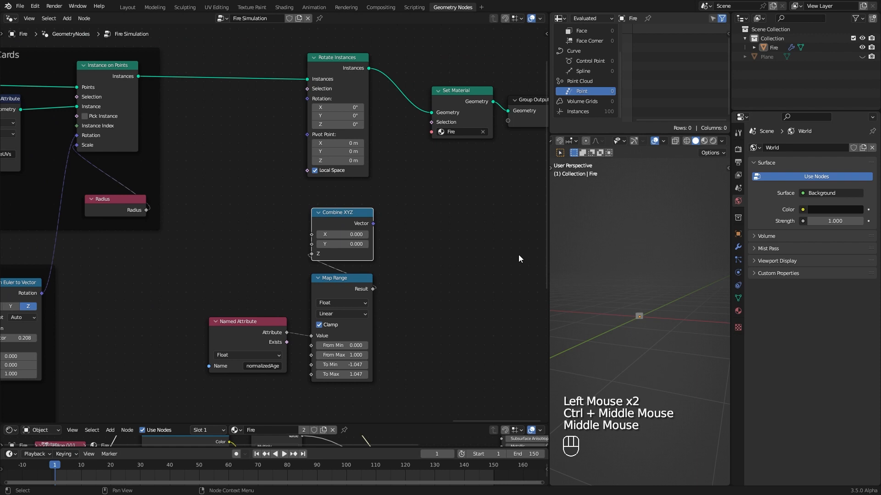
pyautogui.press('space')
pyautogui.press('space')
pyautogui.moveTo(338, 124); pyautogui.dragTo(360, 124)
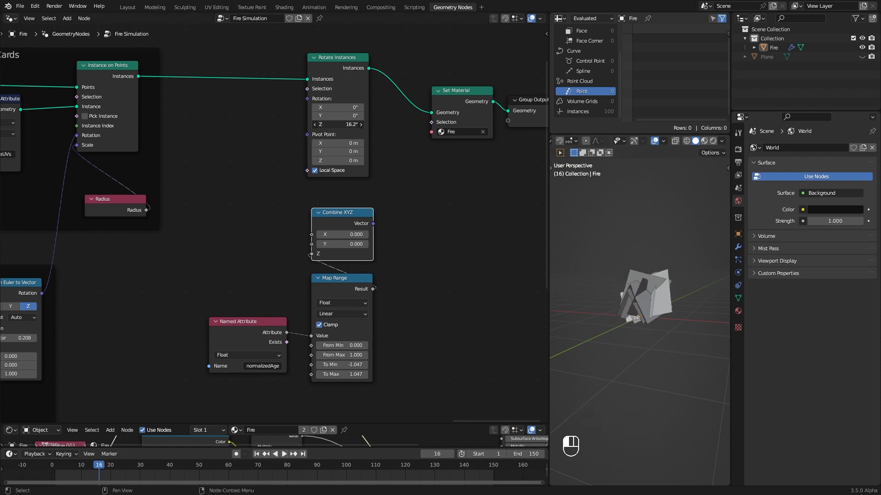
# - Connect the Combine XYZ vector to the Rotate Instances Rotation, tidy the nodes beneath it, and play the animation
pyautogui.moveTo(306, 101); pyautogui.dragTo(307, 99)
pyautogui.moveTo(342, 213); pyautogui.dragTo(335, 175)
pyautogui.moveTo(341, 279); pyautogui.dragTo(339, 240)
pyautogui.press('space')
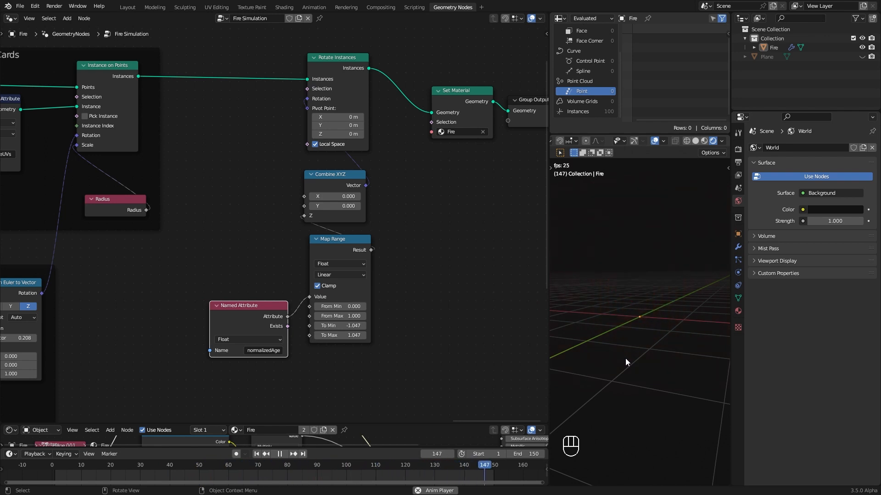
pyautogui.press('space')
# - Set the two particle count values near the start of the simulation node tree to 1000
pyautogui.keyDown('ctrl'); pyautogui.moveTo(326, 228); pyautogui.dragTo(193, 275, button='middle'); pyautogui.keyUp('ctrl')
pyautogui.moveTo(183, 275); pyautogui.dragTo(523, 288, button='middle')
pyautogui.moveTo(83, 321); pyautogui.dragTo(413, 298, button='middle')
pyautogui.keyDown('ctrl'); pyautogui.moveTo(113, 287); pyautogui.dragTo(115, 278, button='middle'); pyautogui.keyUp('ctrl')
pyautogui.moveTo(113, 278); pyautogui.dragTo(491, 276, button='middle')
pyautogui.keyDown('ctrl'); pyautogui.moveTo(170, 336); pyautogui.dragTo(202, 257, button='middle'); pyautogui.keyUp('ctrl')
pyautogui.click(206, 221)
pyautogui.write('1000')
pyautogui.press('Return')
pyautogui.keyDown('ctrl'); pyautogui.moveTo(337, 193); pyautogui.dragTo(314, 230, button='middle'); pyautogui.keyUp('ctrl')
pyautogui.moveTo(458, 357); pyautogui.dragTo(321, 192, button='middle')
pyautogui.keyDown('ctrl'); pyautogui.moveTo(321, 193); pyautogui.dragTo(363, 281, button='middle'); pyautogui.keyUp('ctrl')
pyautogui.click(364, 280)
pyautogui.write('1000')
pyautogui.press('Return')
# - Try a value of 10 in the Add node feeding Spawn Number and replay the fire from the first frame
pyautogui.keyDown('ctrl'); pyautogui.moveTo(370, 216); pyautogui.dragTo(413, 133, button='middle'); pyautogui.keyUp('ctrl')
pyautogui.moveTo(413, 133); pyautogui.dragTo(315, 307, button='middle')
pyautogui.click(297, 248)
pyautogui.click(257, 455)
pyautogui.press('space')
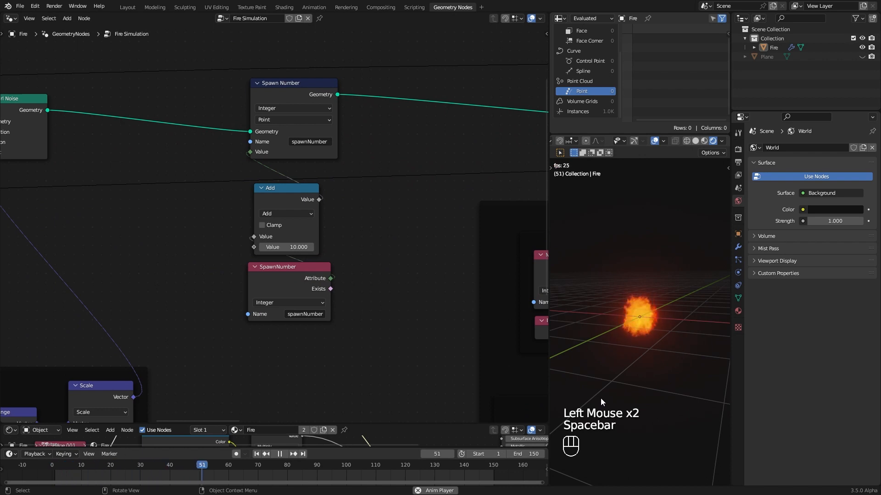
pyautogui.press('space')
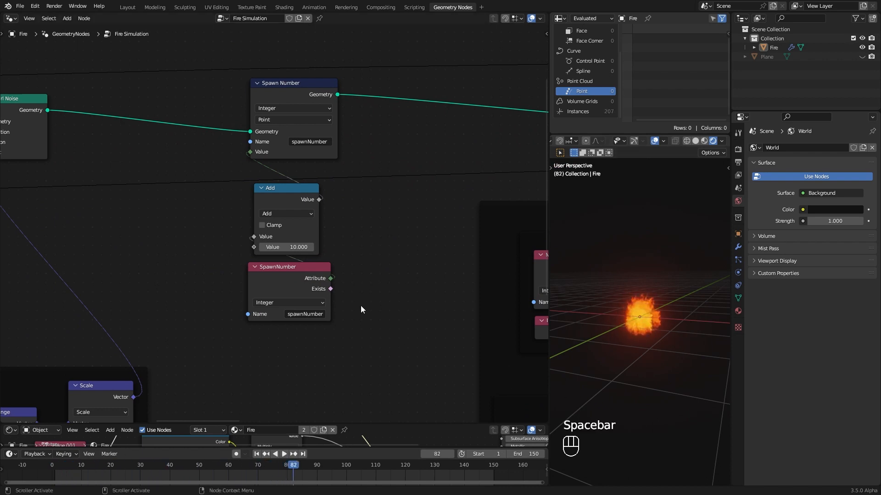
# - Set the Spawn Number Add value to 1 and replay the fire from the first frame
pyautogui.click(294, 248)
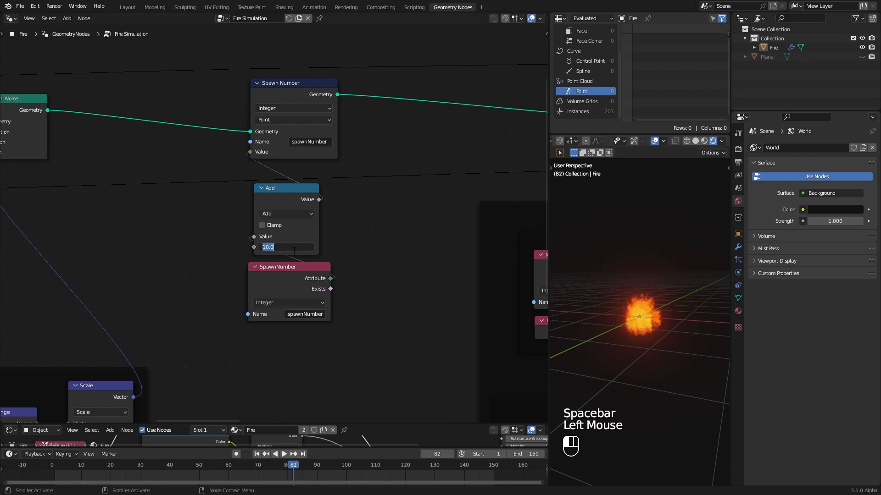
pyautogui.click(257, 454)
pyautogui.press('space')
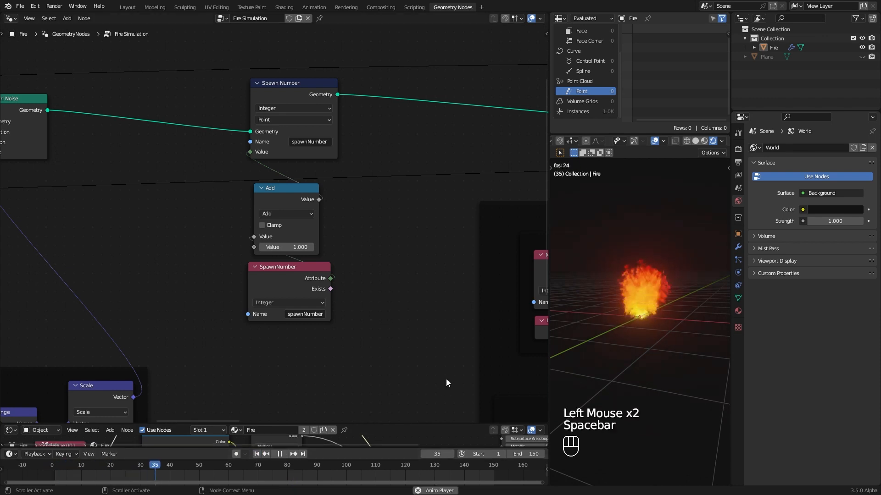
pyautogui.press('space')
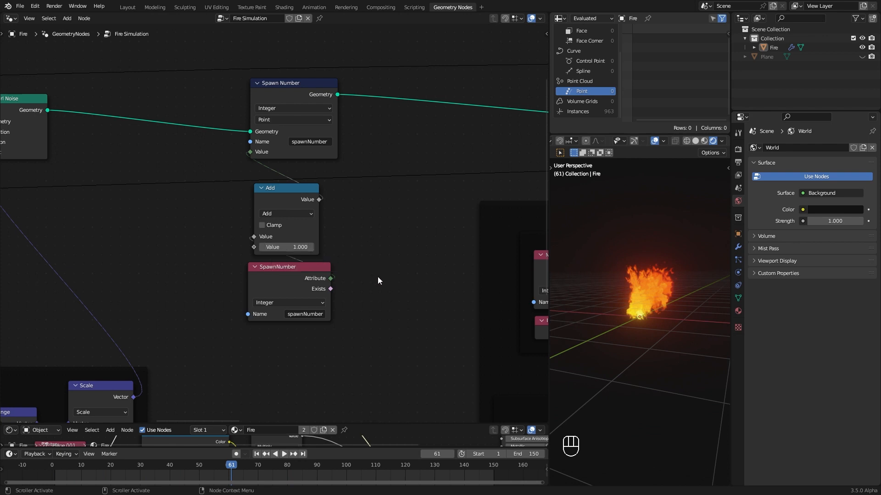
# - Return to the first frame and replay the fire to examine the spawning of one particle per frame
pyautogui.moveTo(372, 279); pyautogui.dragTo(272, 278, button='middle')
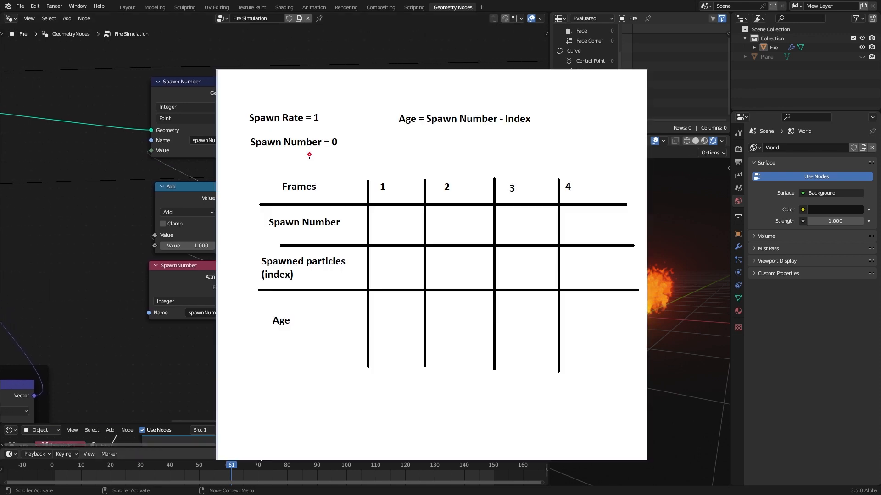
pyautogui.click(256, 454)
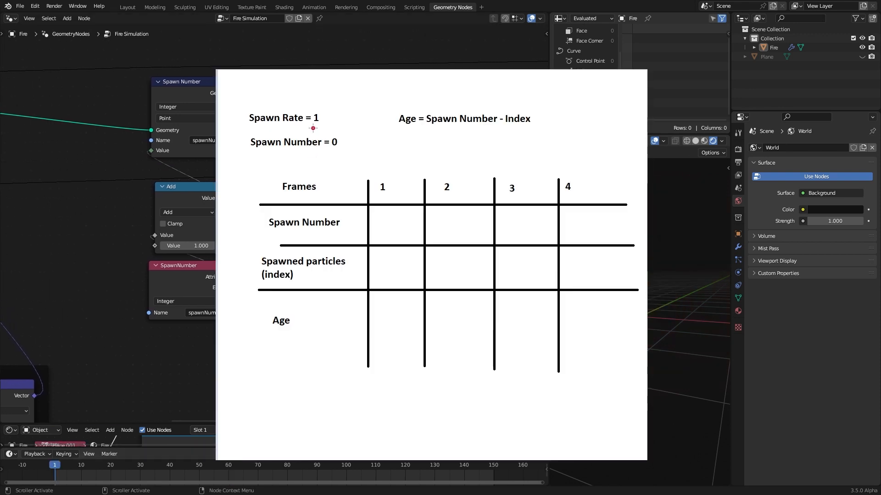
pyautogui.click(284, 454)
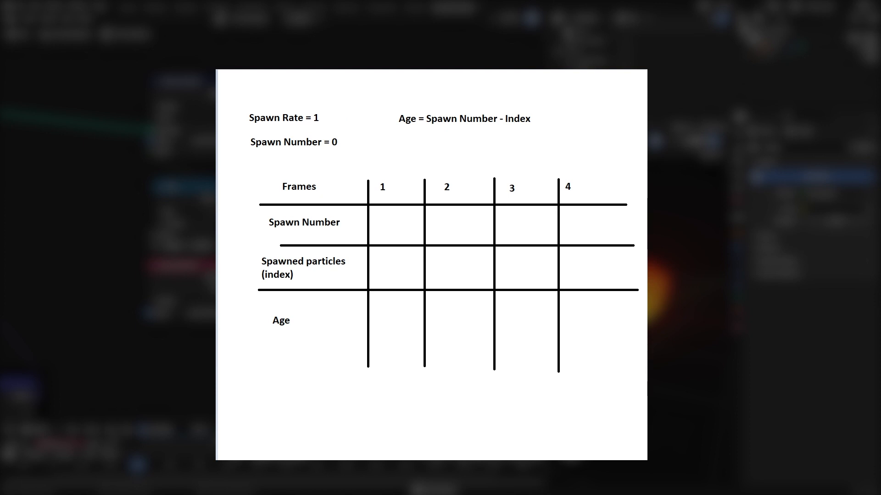
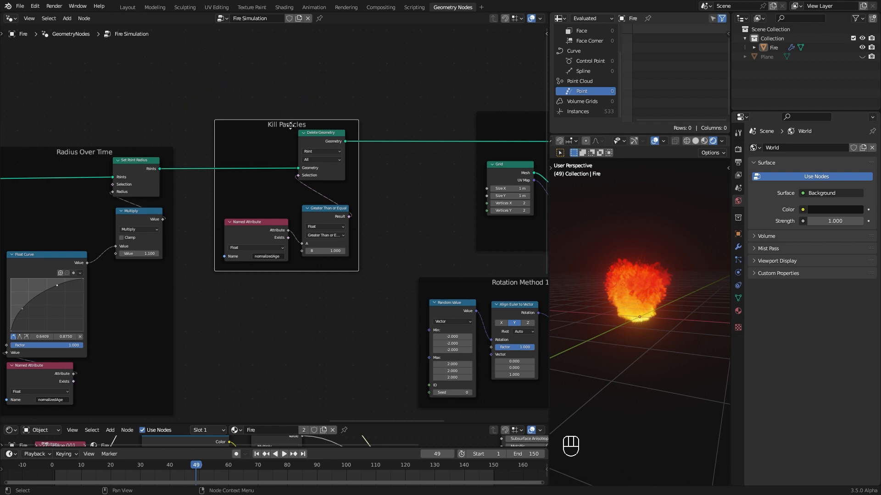
# - Insert a Store Named Attribute node after the SpawnNumber node in the Initial Attributes frame
pyautogui.keyDown('ctrl'); pyautogui.moveTo(289, 126); pyautogui.dragTo(87, 189, button='middle'); pyautogui.keyUp('ctrl')
pyautogui.moveTo(297, 167); pyautogui.dragTo(375, 133, button='middle')
pyautogui.click(375, 133)
pyautogui.click(376, 133)
pyautogui.hotkey('shift', 'a')
pyautogui.moveTo(402, 156)
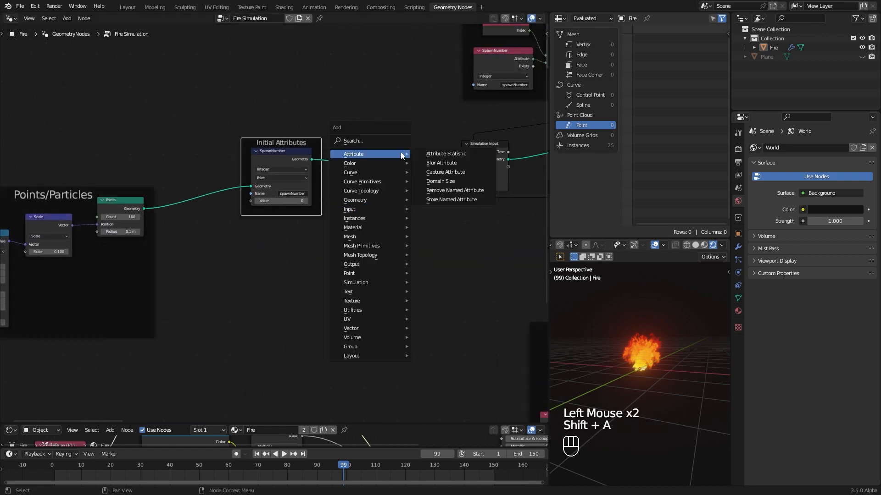
pyautogui.click(441, 200)
pyautogui.click(359, 157)
# - Set the new Store Named Attribute node to the Integer type and name its attribute newID
pyautogui.keyDown('ctrl'); pyautogui.moveTo(367, 181); pyautogui.dragTo(392, 157, button='middle'); pyautogui.keyUp('ctrl')
pyautogui.click(393, 156)
pyautogui.click(401, 173)
pyautogui.doubleClick(398, 185)
pyautogui.write('newID')
pyautogui.press('Return')
# - Add an Index node, connect it to the Value of the newID attribute, and place it beneath that node
pyautogui.hotkey('shift', 'a')
pyautogui.moveTo(316, 258)
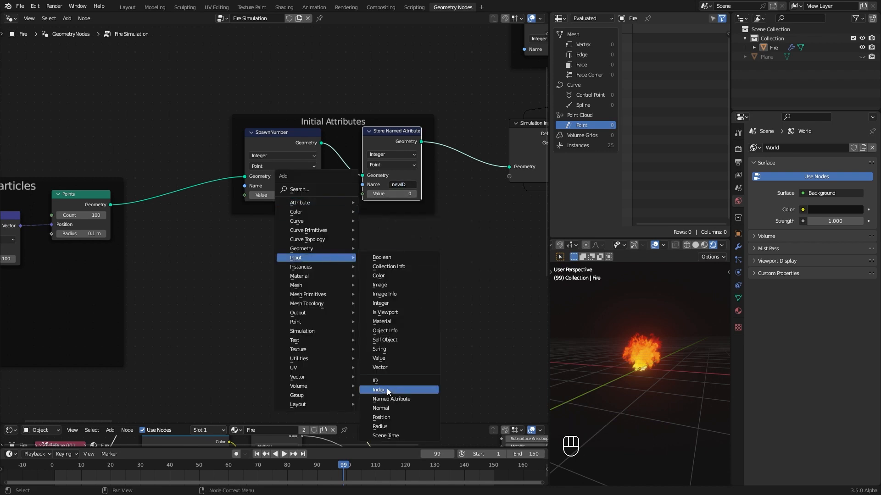
pyautogui.click(385, 390)
pyautogui.click(383, 229)
pyautogui.moveTo(385, 221); pyautogui.dragTo(383, 209)
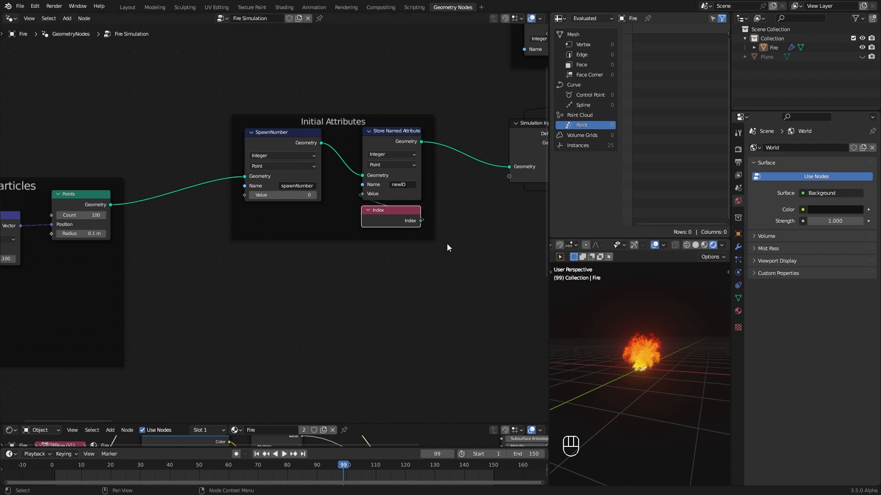
# - Shift the Cards, Rotation Method 1 and downstream nodes away from the Kill Particles frame to make room for another node
pyautogui.keyDown('ctrl'); pyautogui.moveTo(450, 231); pyautogui.dragTo(202, 259, button='middle'); pyautogui.keyUp('ctrl')
pyautogui.scroll(2, 453, 244)
pyautogui.moveTo(528, 233); pyautogui.dragTo(233, 247, button='middle')
pyautogui.moveTo(537, 269); pyautogui.dragTo(243, 275, button='middle')
pyautogui.moveTo(329, 138); pyautogui.dragTo(548, 375)
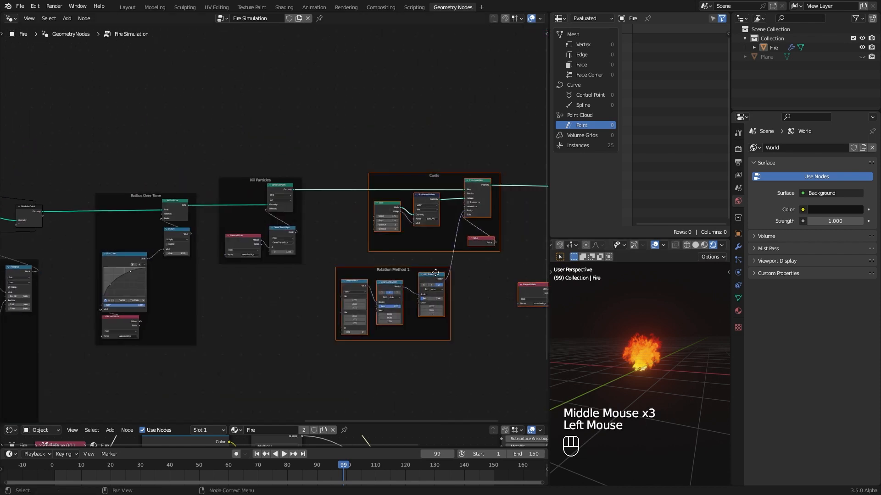
pyautogui.keyDown('ctrl'); pyautogui.moveTo(431, 246); pyautogui.dragTo(430, 260, button='middle'); pyautogui.keyUp('ctrl')
pyautogui.click(399, 193)
pyautogui.moveTo(298, 177); pyautogui.dragTo(532, 305)
pyautogui.moveTo(367, 193); pyautogui.dragTo(456, 194)
pyautogui.keyDown('ctrl'); pyautogui.moveTo(344, 215); pyautogui.dragTo(346, 177, button='middle'); pyautogui.keyUp('ctrl')
pyautogui.click(423, 218)
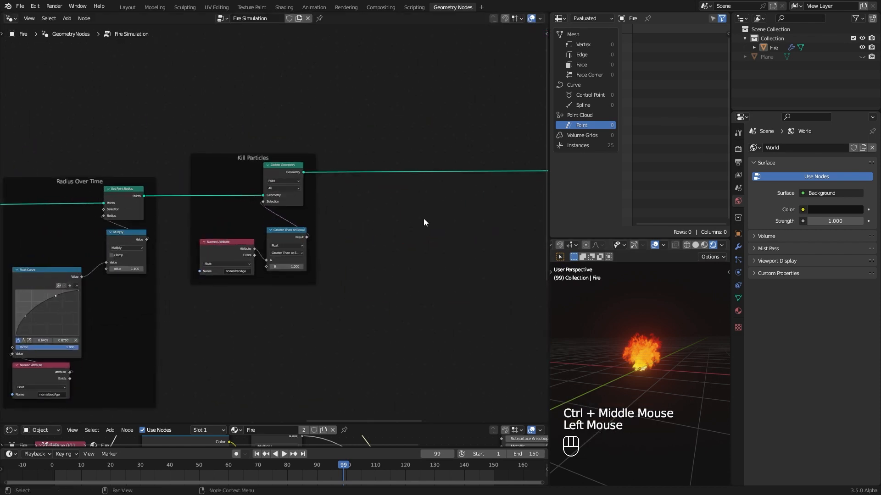
# - Insert a Set ID node into the geometry link between the Kill Particles frame and the Cards frame
pyautogui.hotkey('shift', 'a')
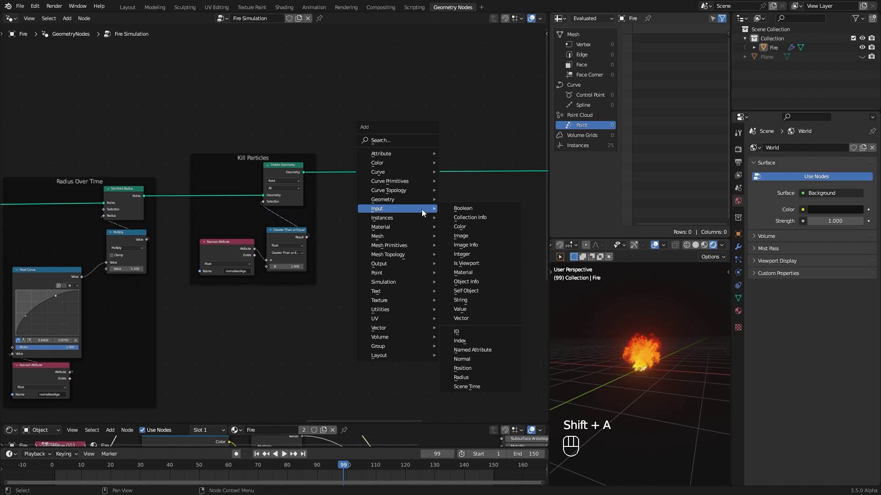
pyautogui.click(473, 331)
pyautogui.click(424, 182)
pyautogui.keyDown('ctrl'); pyautogui.moveTo(409, 261); pyautogui.dragTo(416, 219, button='middle'); pyautogui.keyUp('ctrl')
pyautogui.moveTo(480, 144); pyautogui.dragTo(476, 119)
# - Add an Integer Named Attribute node reading newID, connect it to the Set ID node's ID input, and tuck it underneath
pyautogui.hotkey('shift', 'a')
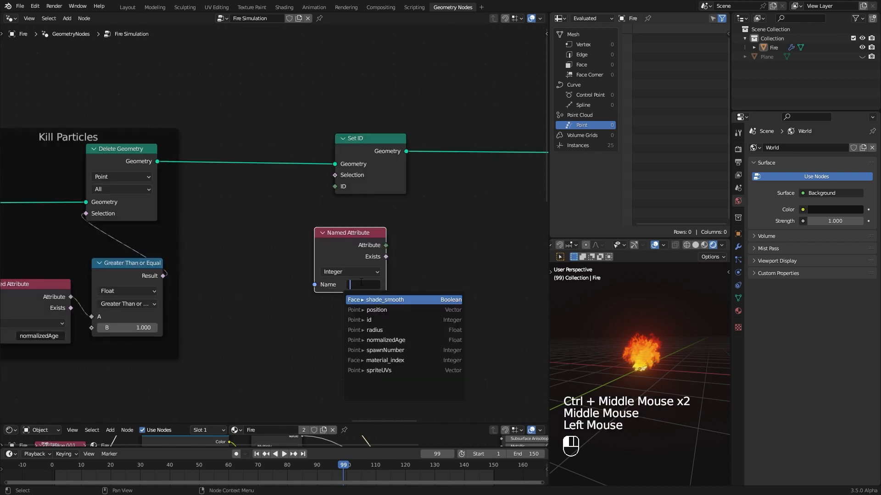
pyautogui.write('newID')
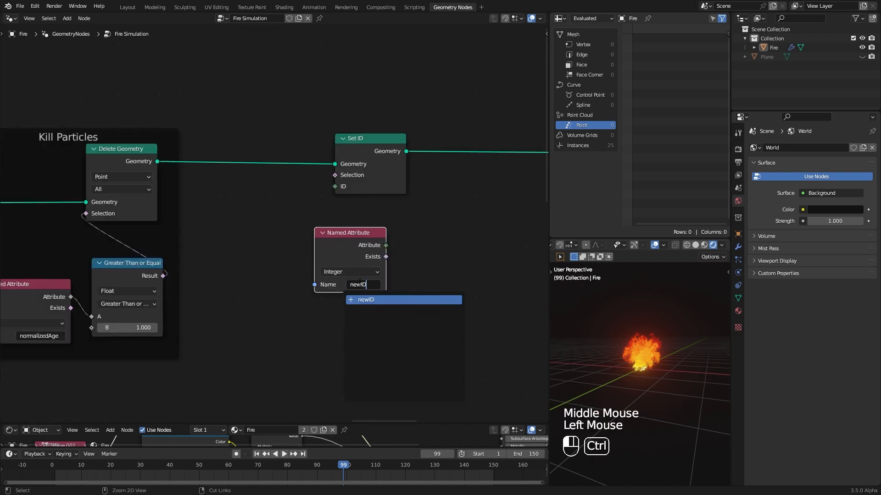
pyautogui.press('Return')
pyautogui.moveTo(387, 246); pyautogui.dragTo(335, 187)
pyautogui.moveTo(339, 234); pyautogui.dragTo(358, 210)
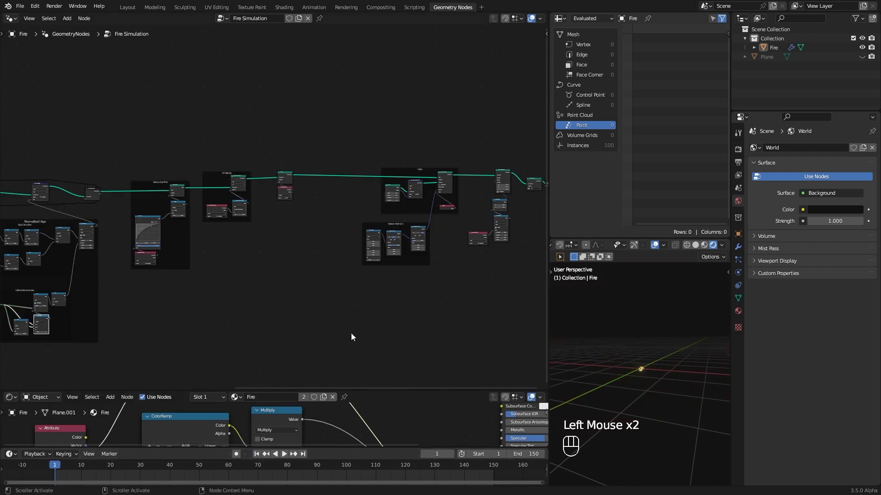
# - Play the simulation from the first frame, enlarge the 3D viewport, and examine the fire from another angle
pyautogui.press('space')
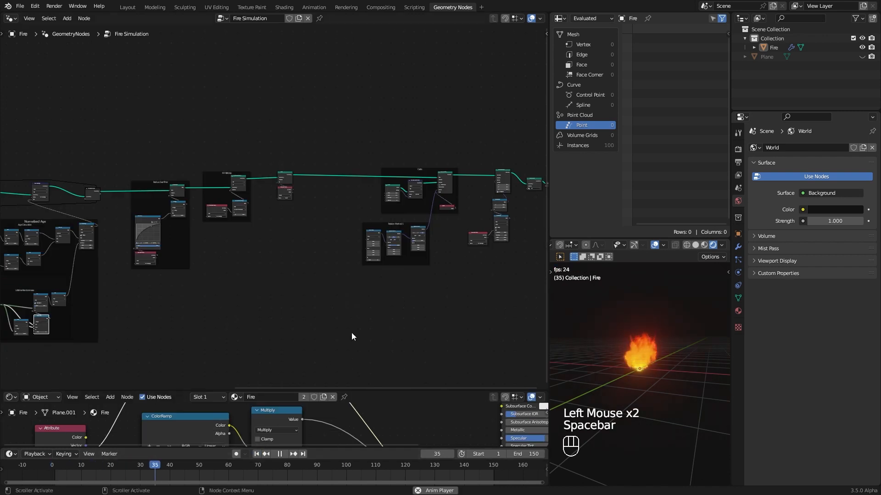
pyautogui.moveTo(599, 236); pyautogui.dragTo(599, 115)
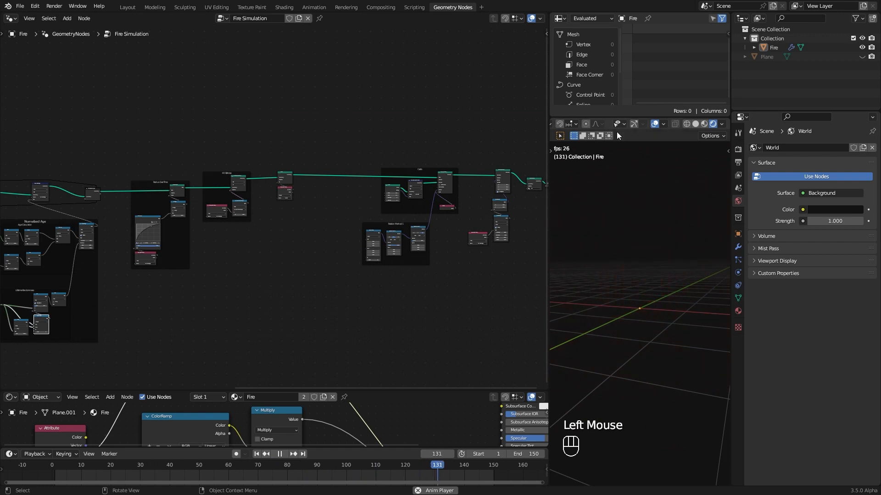
pyautogui.moveTo(428, 317); pyautogui.dragTo(395, 330, button='middle')
pyautogui.moveTo(606, 362); pyautogui.dragTo(653, 359, button='middle')
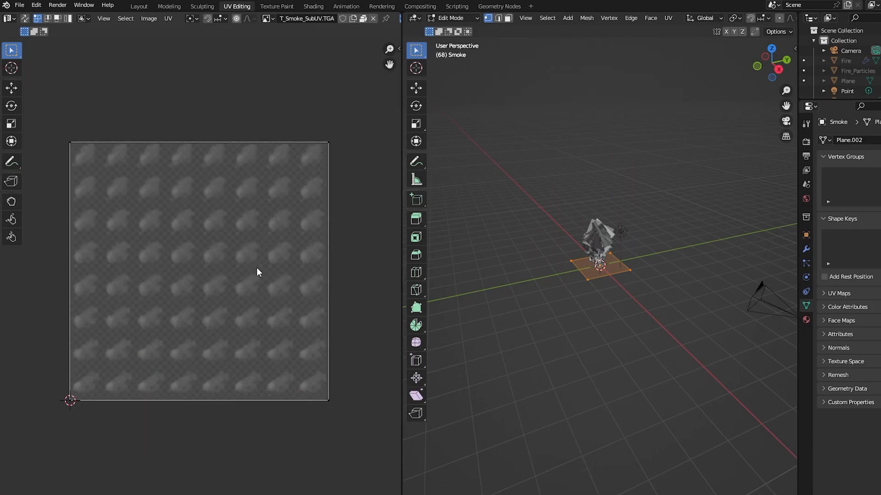
pyautogui.scroll(1, 256, 268)
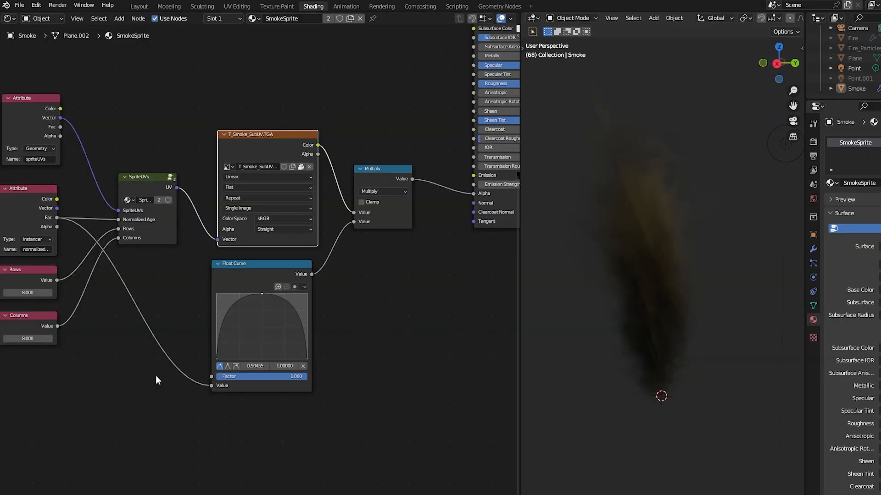
pyautogui.scroll(2, 155, 375)
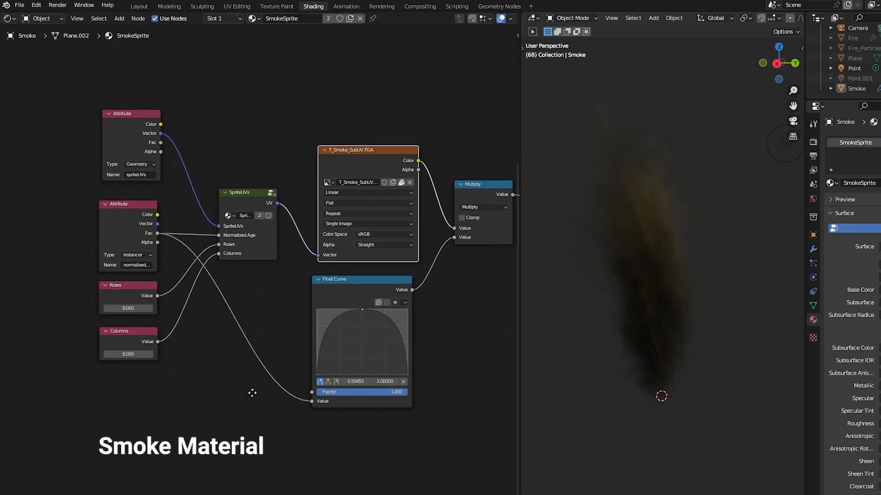
pyautogui.scroll(-4, 98, 357)
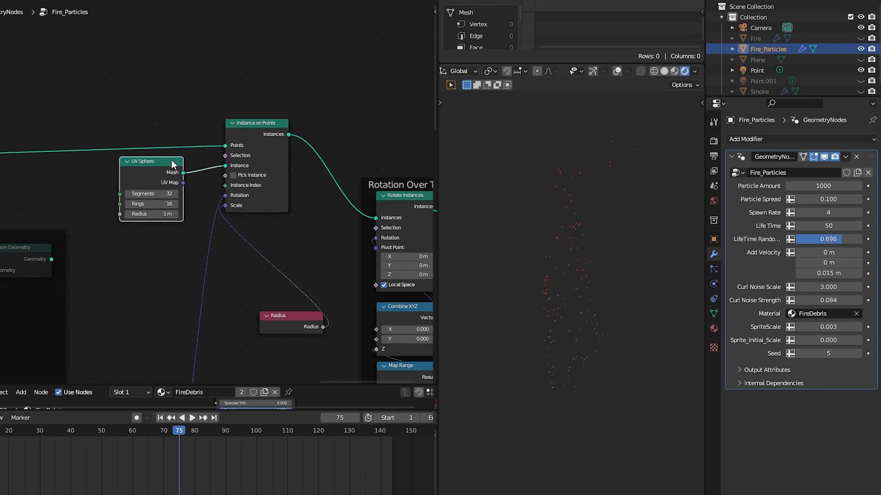
# - Reposition the UV Sphere node beside Instance on Points and adjust the SpriteScale of the Fire_Particles modifier
pyautogui.moveTo(174, 164); pyautogui.dragTo(146, 168)
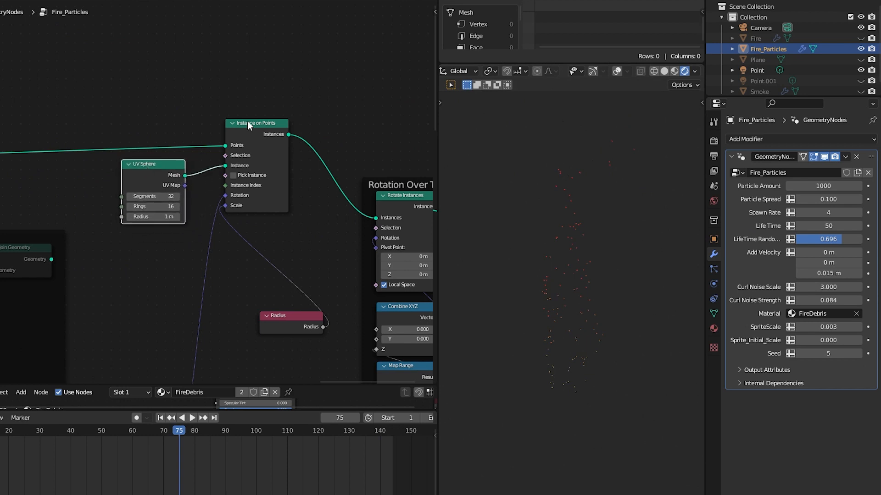
pyautogui.moveTo(814, 325); pyautogui.dragTo(856, 326)
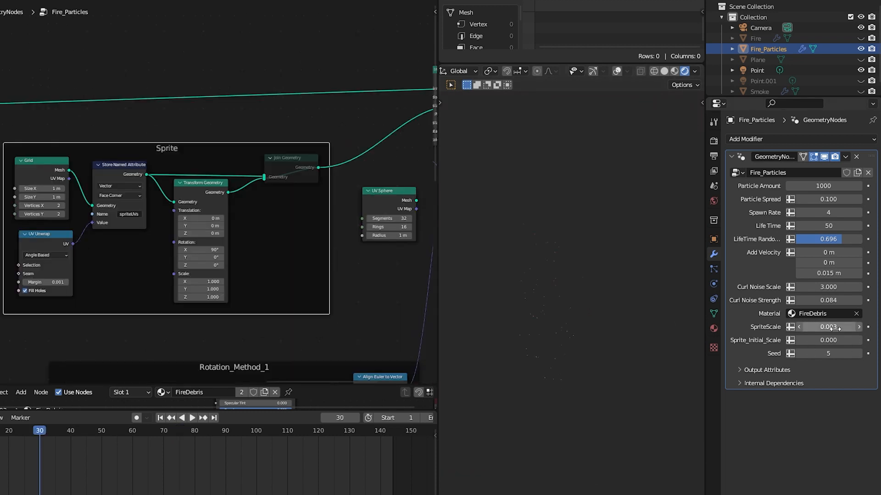
pyautogui.moveTo(834, 327)
pyautogui.mouseDown()
pyautogui.moveTo(866, 328)
pyautogui.moveTo(848, 328)
pyautogui.mouseUp()
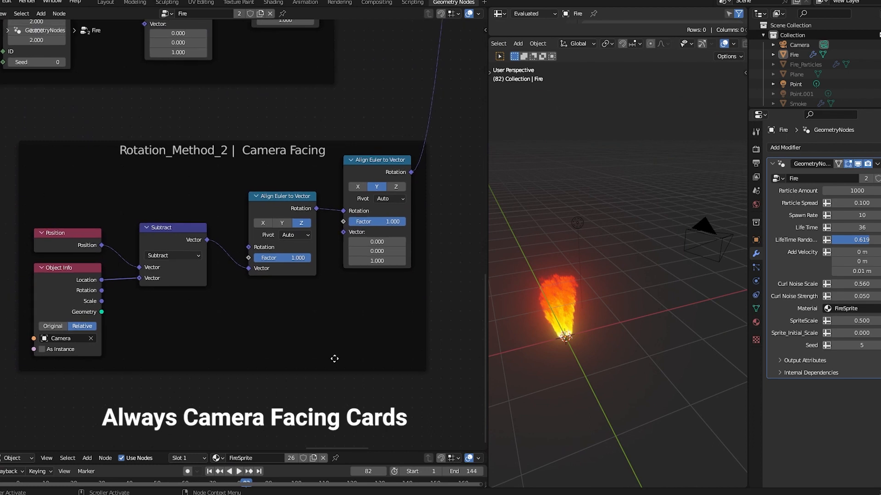
# - Widen the 3D viewport and look through the camera to examine the camera-facing fire cards
pyautogui.moveTo(488, 345); pyautogui.dragTo(338, 334)
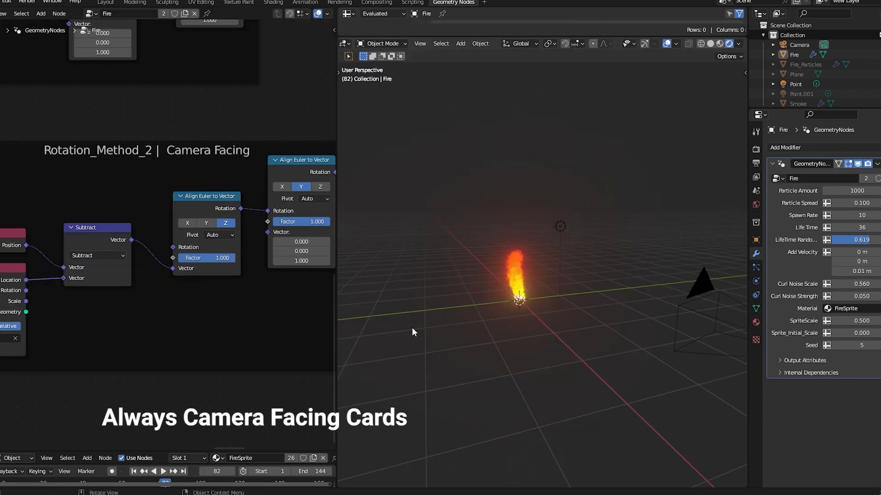
pyautogui.press('KP_0')
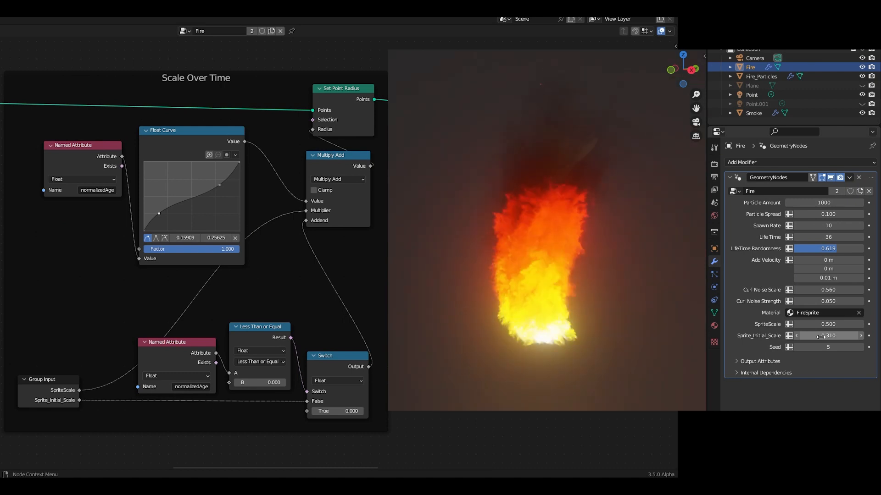
# - Try Sprite_Initial_Scale values of 0 and 0.5 in the Fire modifier, and stop the animation playback
pyautogui.doubleClick(820, 336)
pyautogui.write('0')
pyautogui.press('Return')
pyautogui.doubleClick(821, 336)
pyautogui.write('0.5')
pyautogui.press('Return')
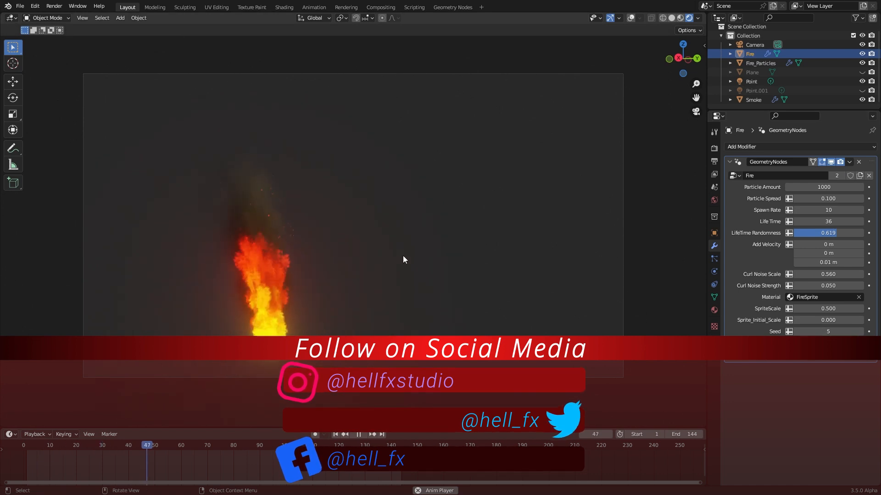
pyautogui.press('space')
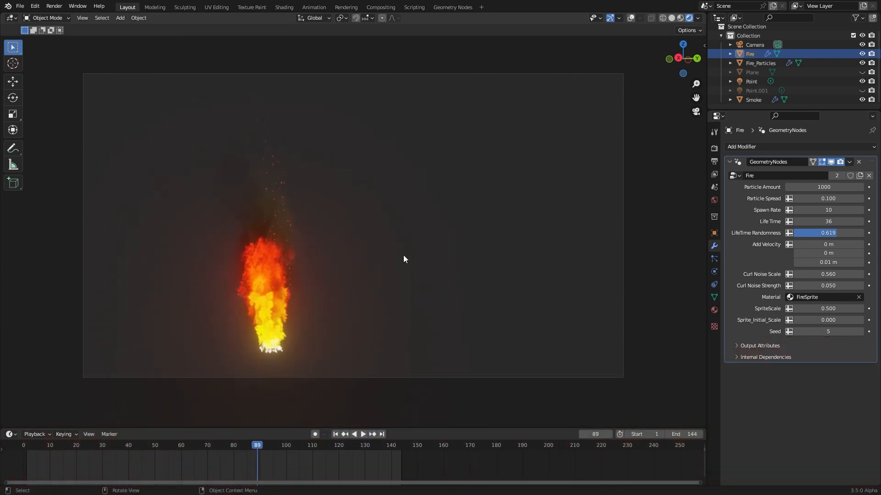